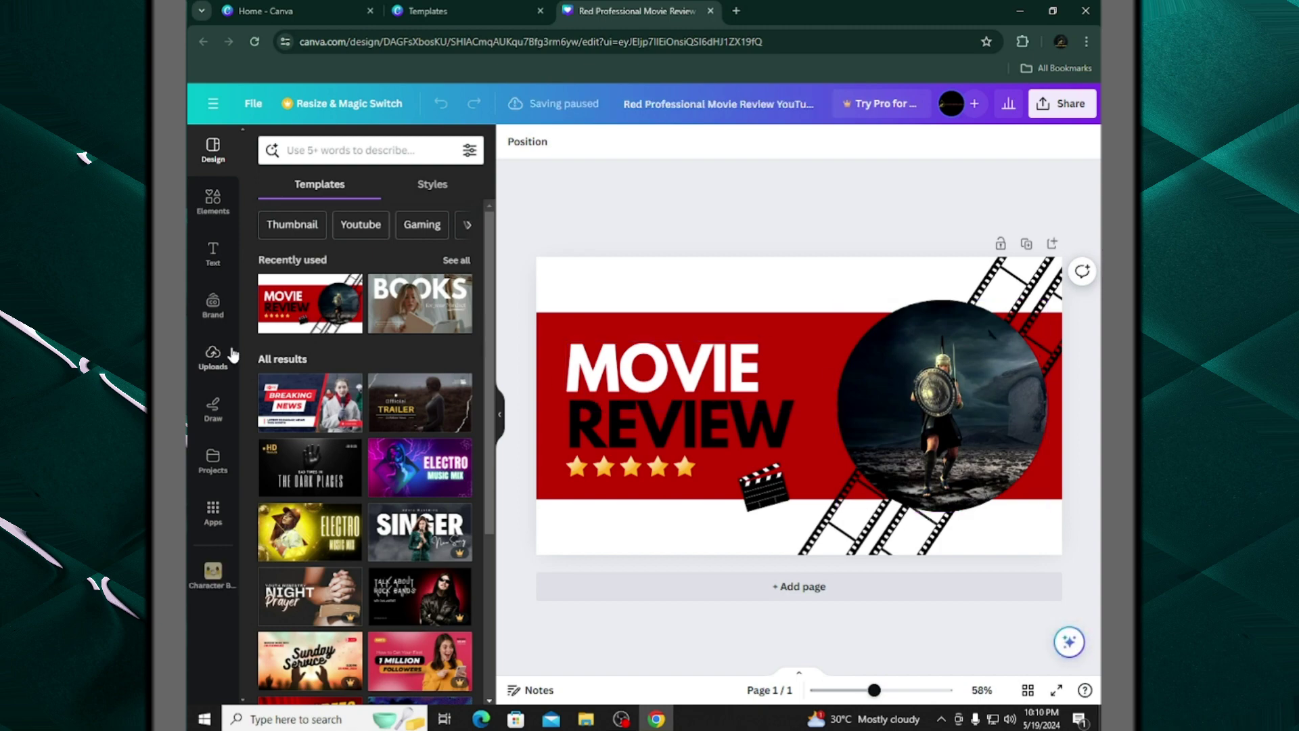
# Browse the YouTube thumbnail templates for an alternative design
pyautogui.scroll(-4, 372, 406)
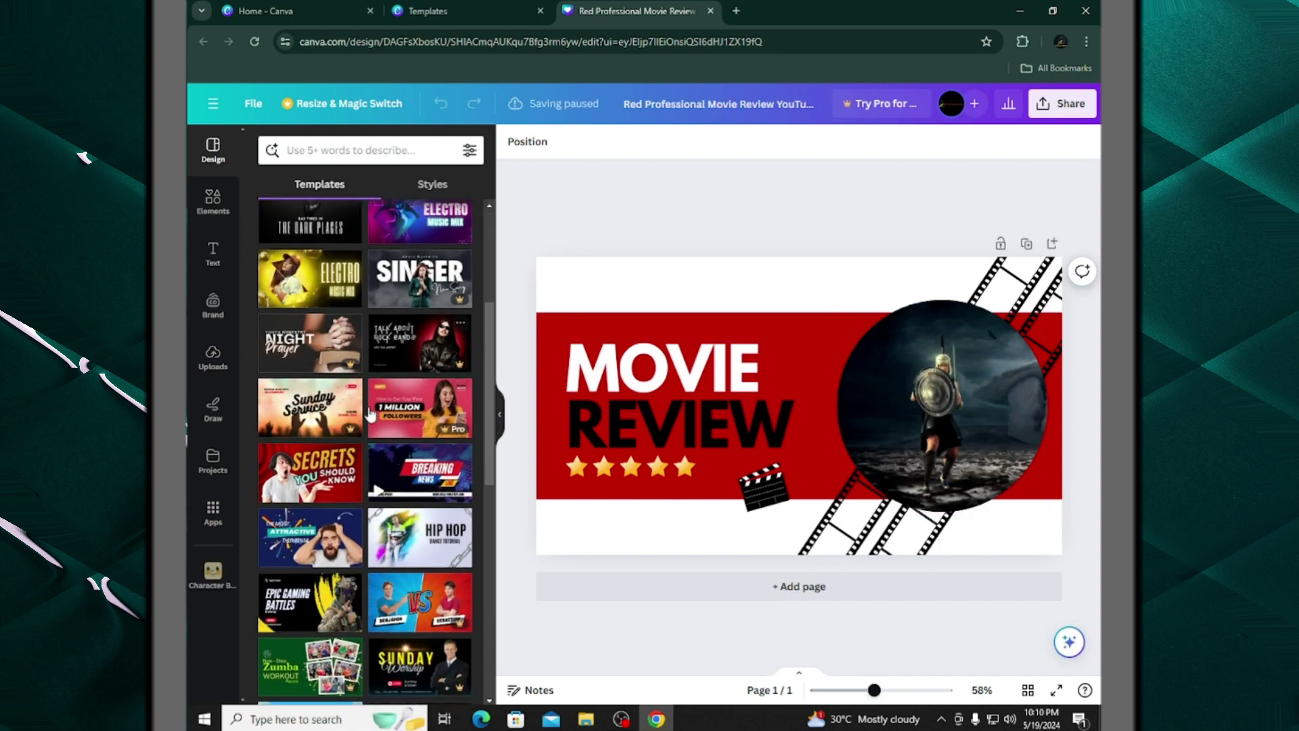
pyautogui.scroll(-5, 371, 400)
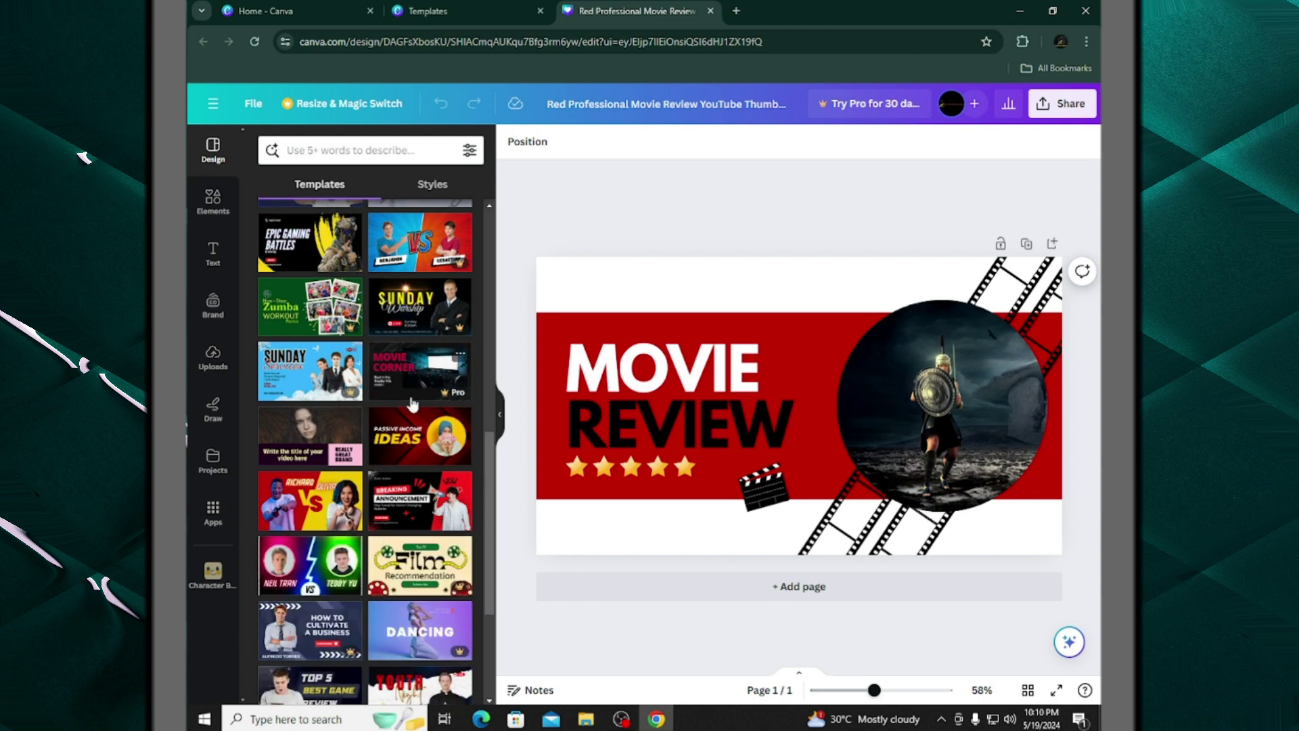
pyautogui.scroll(-3, 393, 419)
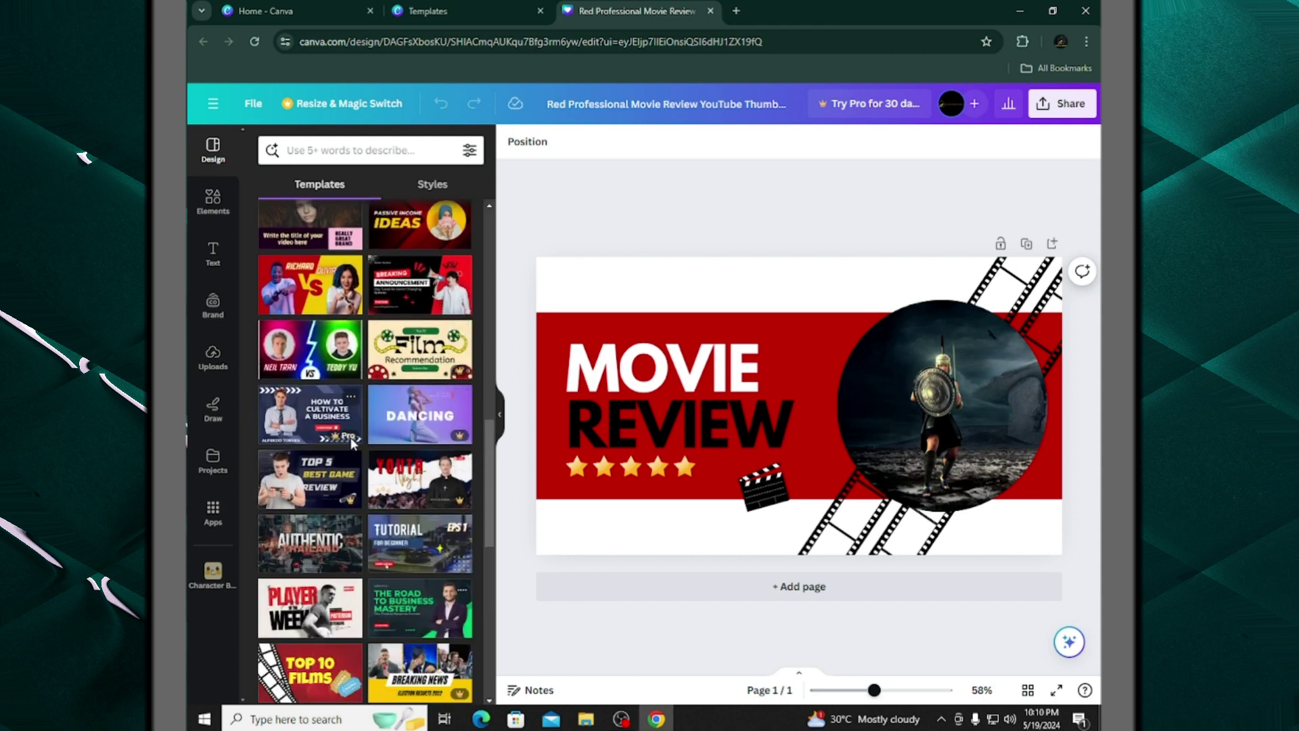
pyautogui.scroll(-1, 454, 442)
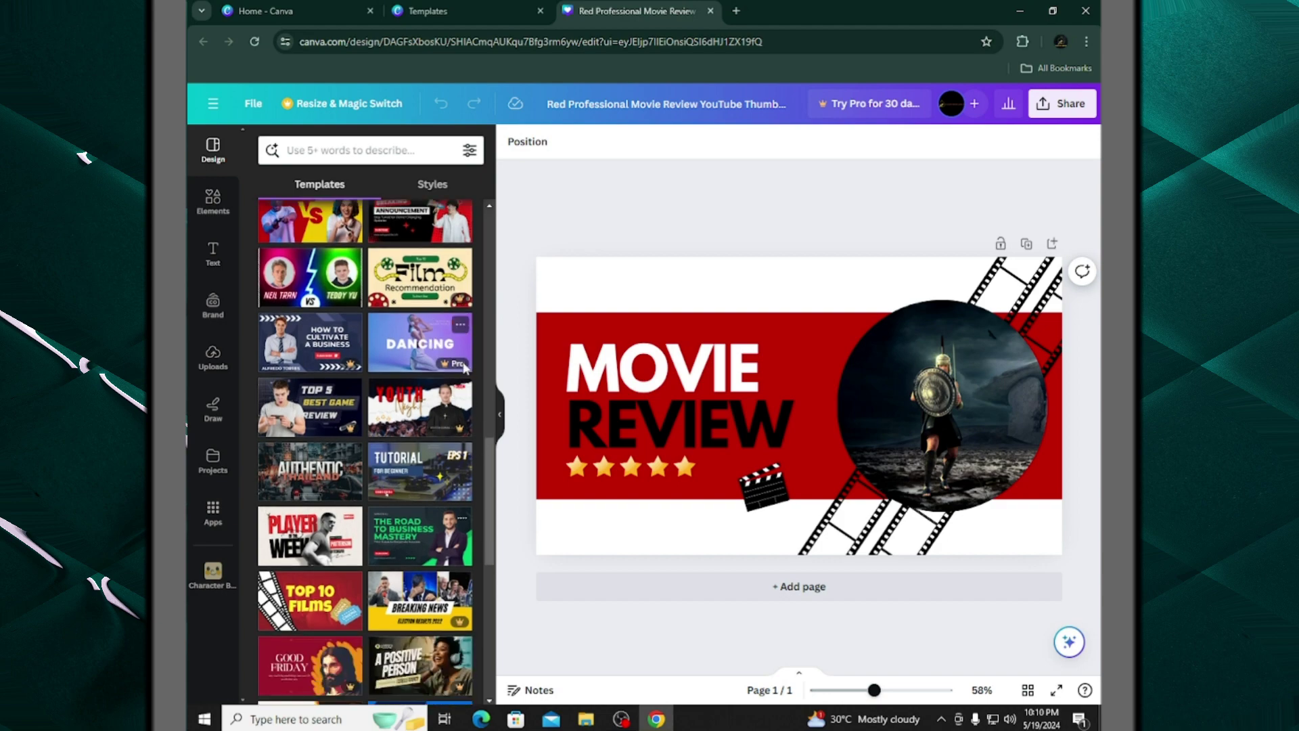
pyautogui.scroll(-2, 425, 387)
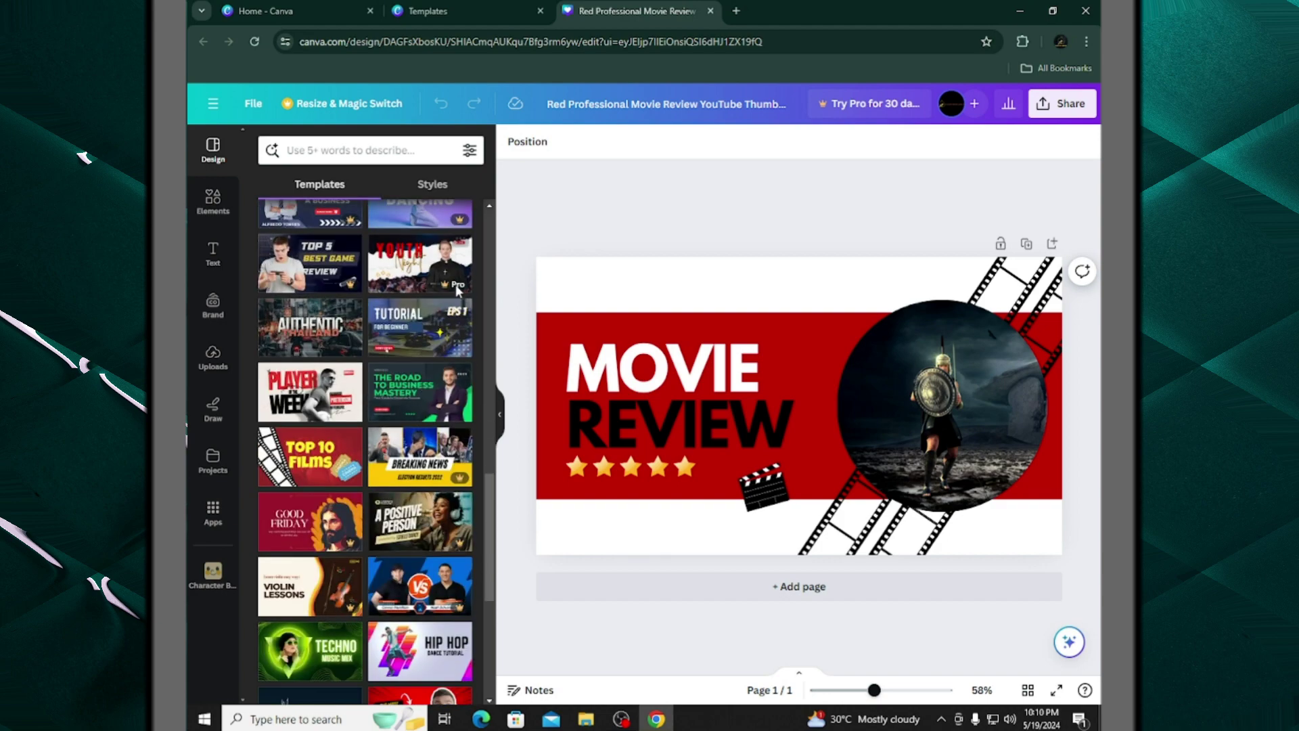
pyautogui.scroll(-9, 383, 415)
pyautogui.scroll(-10, 383, 416)
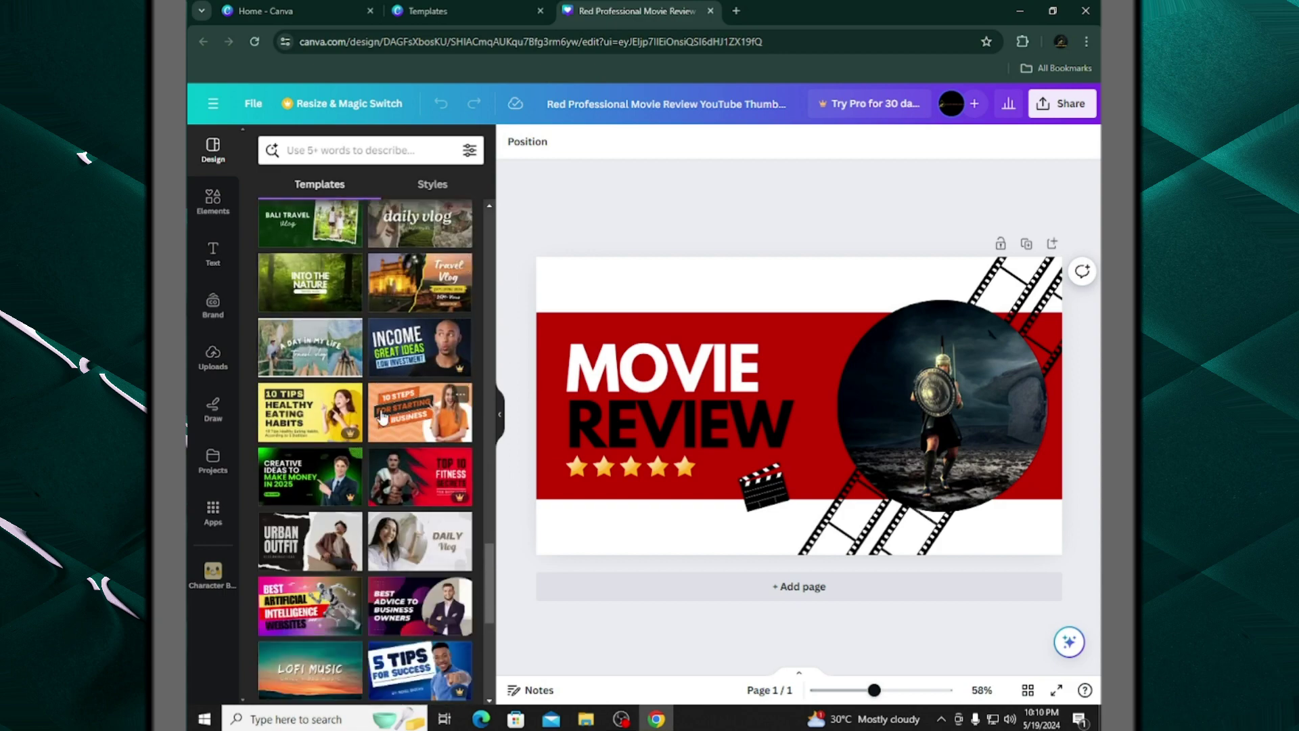
pyautogui.scroll(-10, 383, 415)
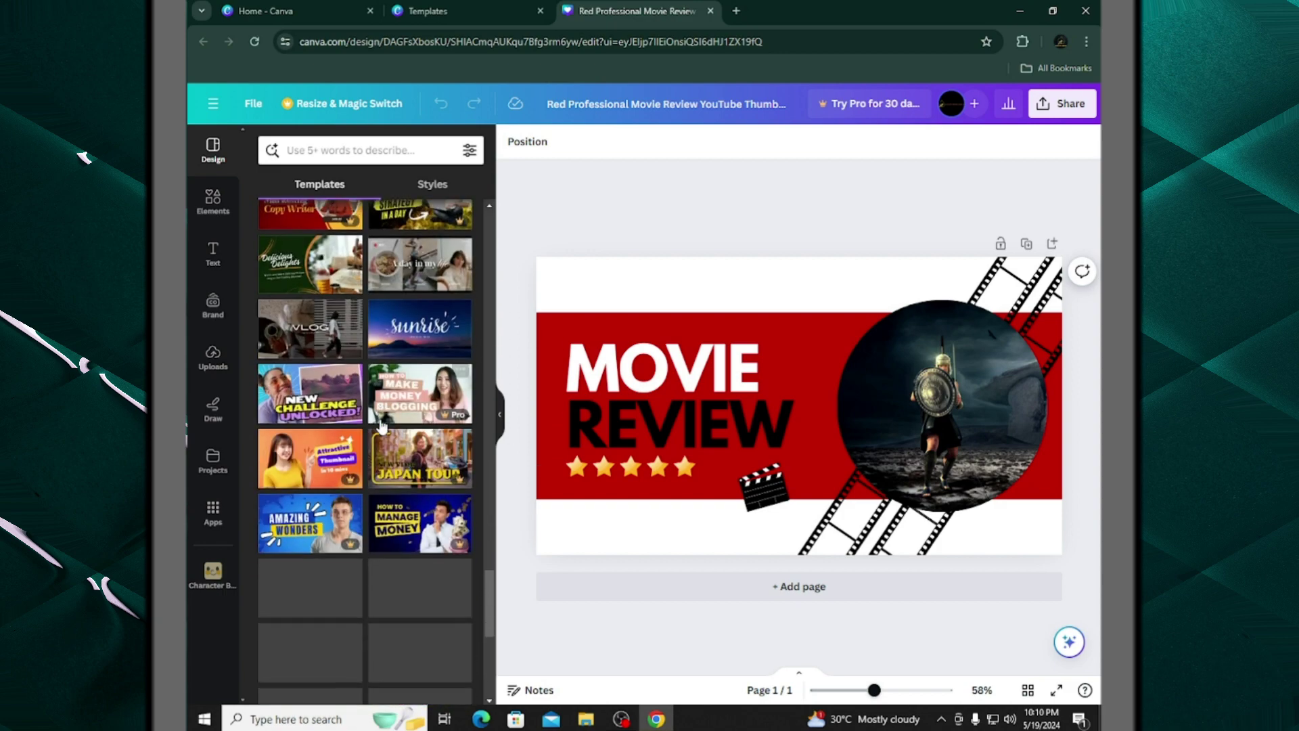
pyautogui.scroll(-2, 383, 425)
pyautogui.scroll(2, 382, 425)
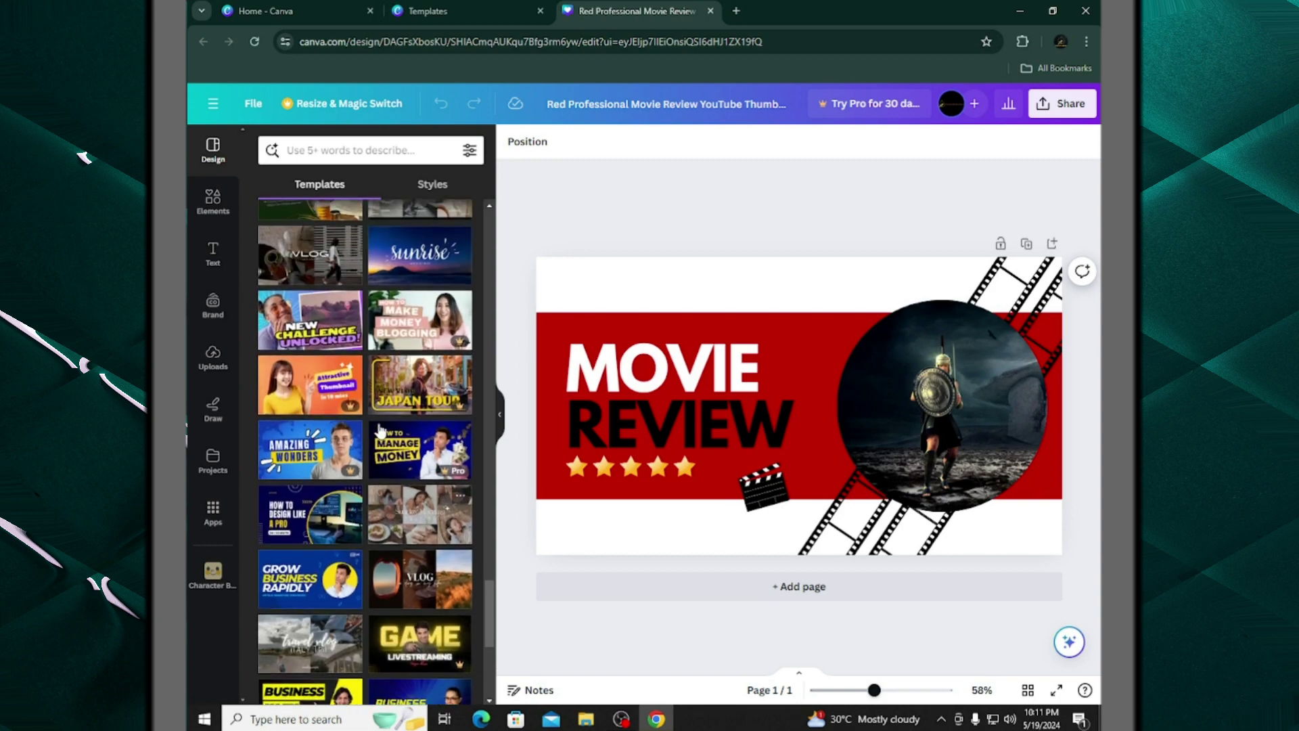
pyautogui.scroll(3, 448, 564)
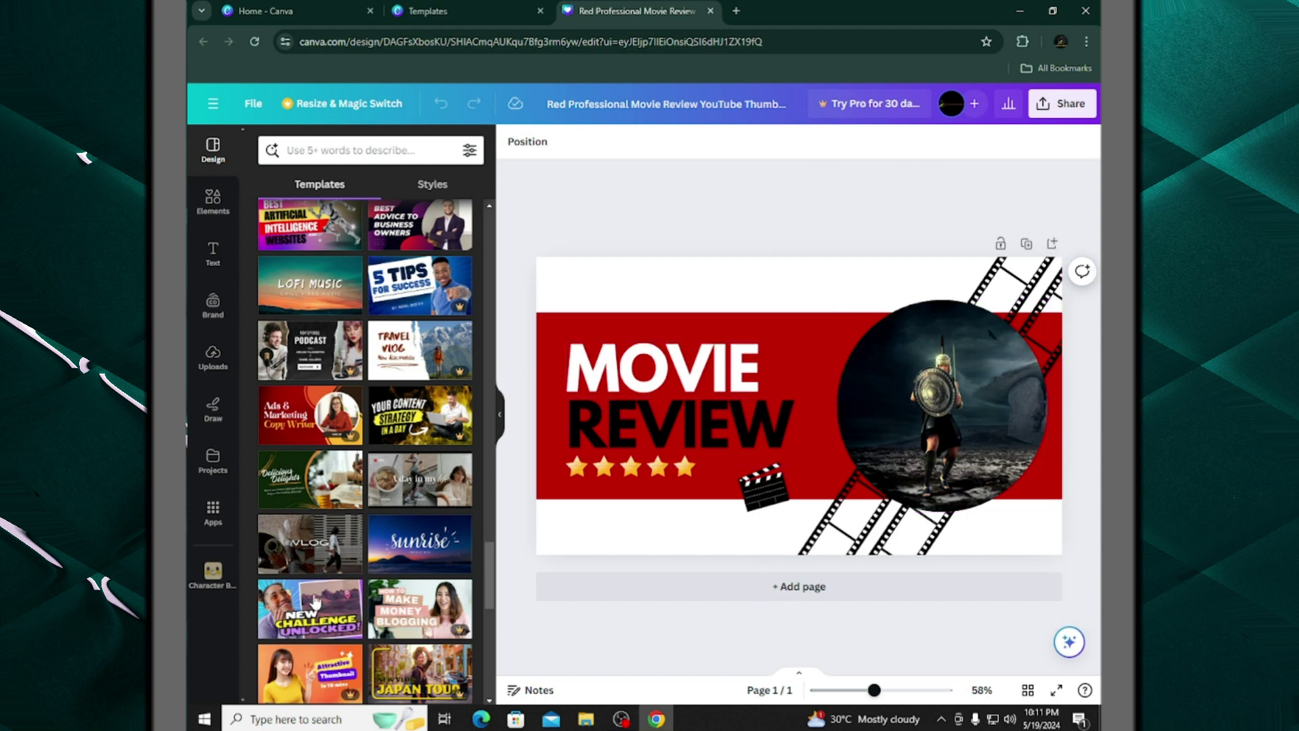
# Replace the warrior picture in the circular frame with the uploaded cutout portrait of the man in a grey suit
pyautogui.click(953, 408)
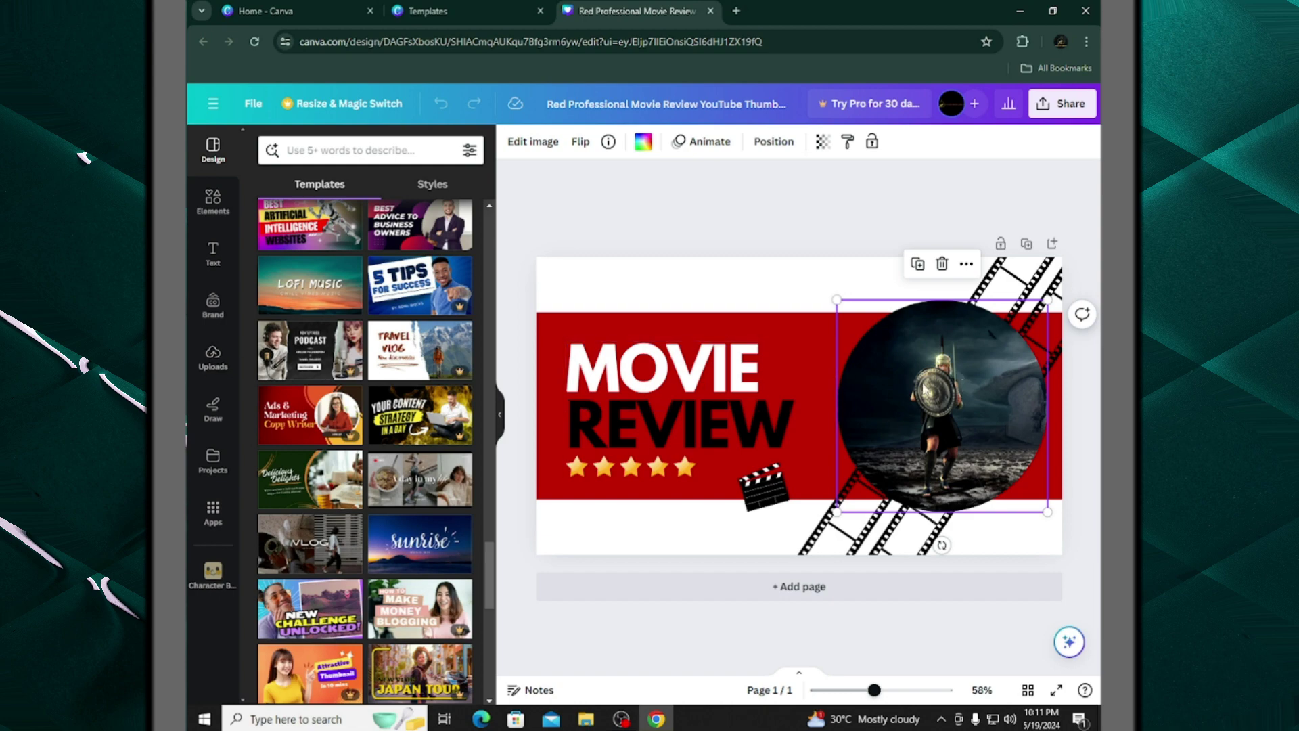
pyautogui.click(214, 356)
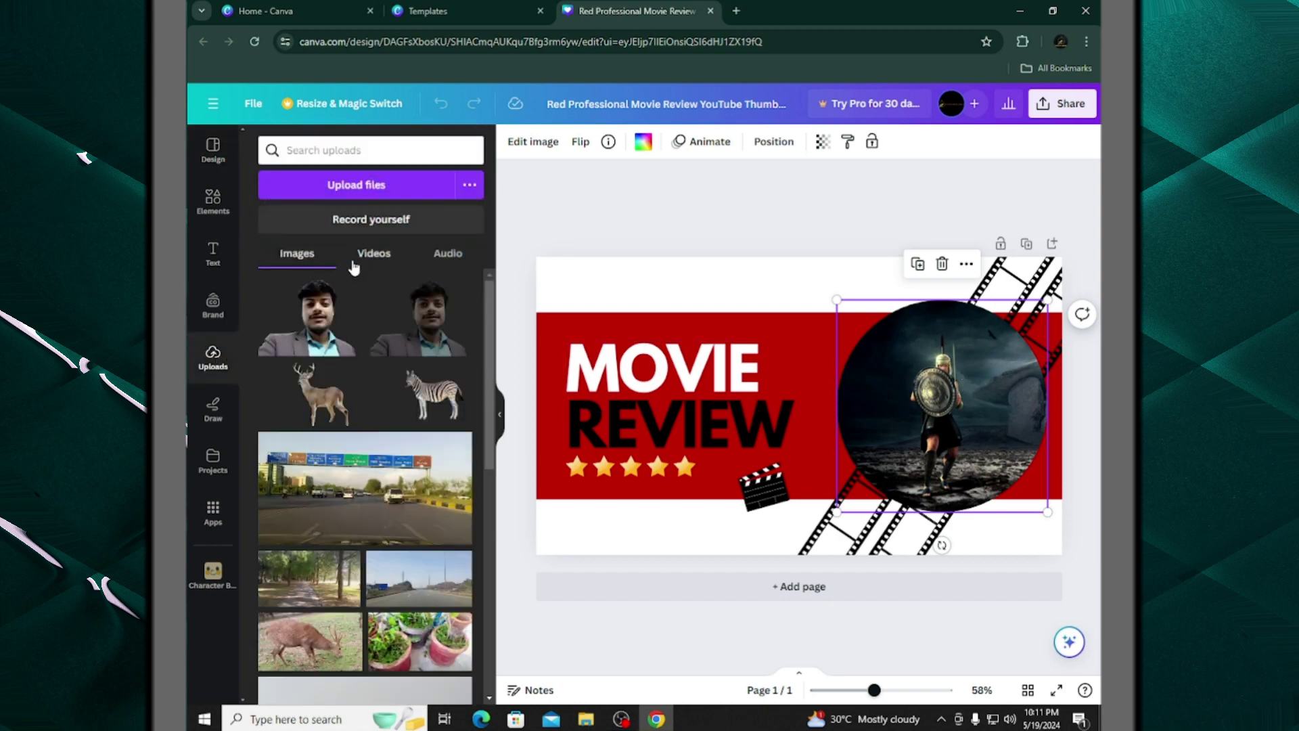
pyautogui.click(353, 193)
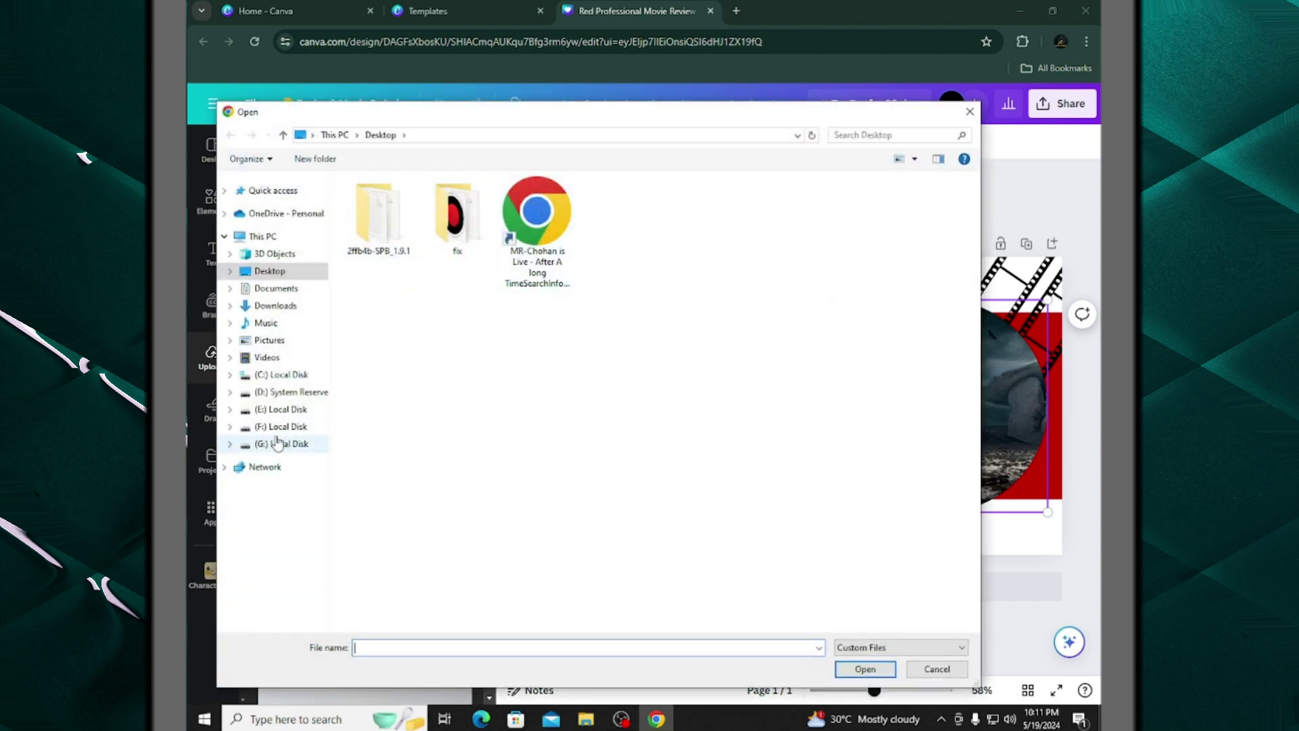
pyautogui.click(970, 112)
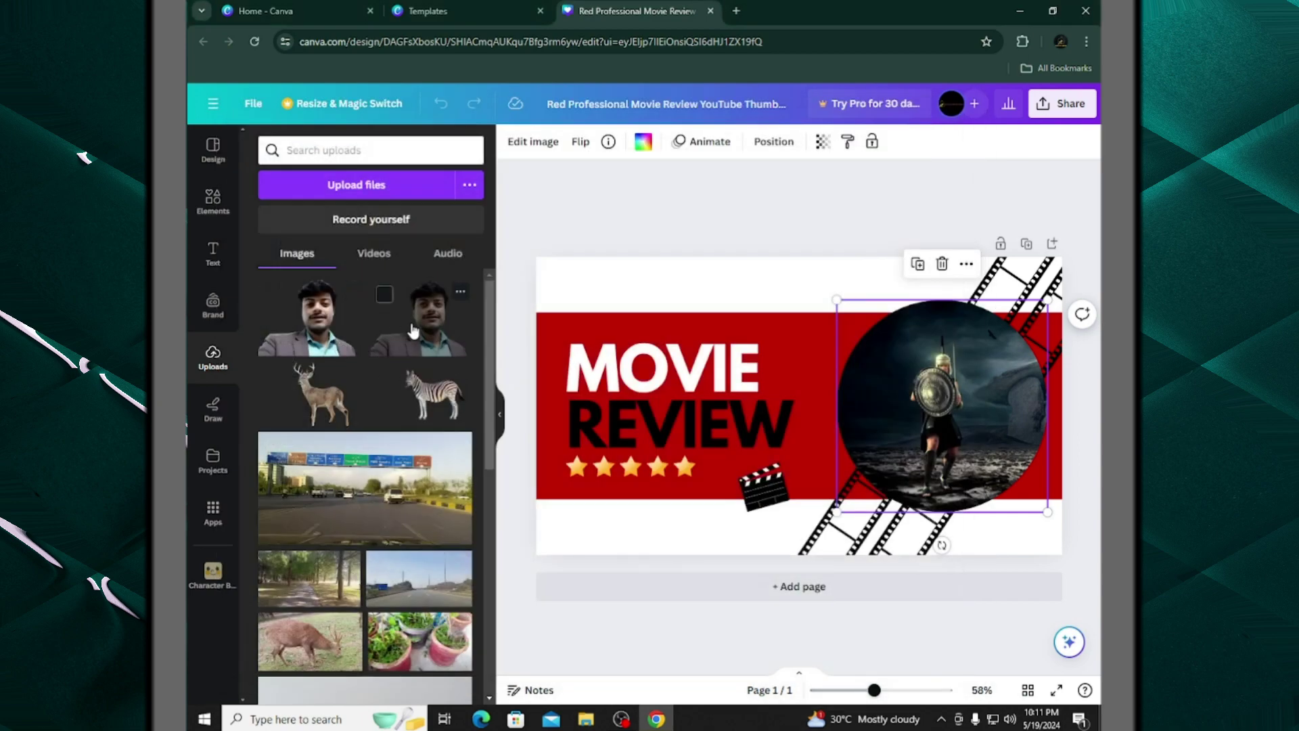
pyautogui.click(318, 338)
pyautogui.moveTo(797, 462); pyautogui.dragTo(925, 436)
pyautogui.click(934, 416)
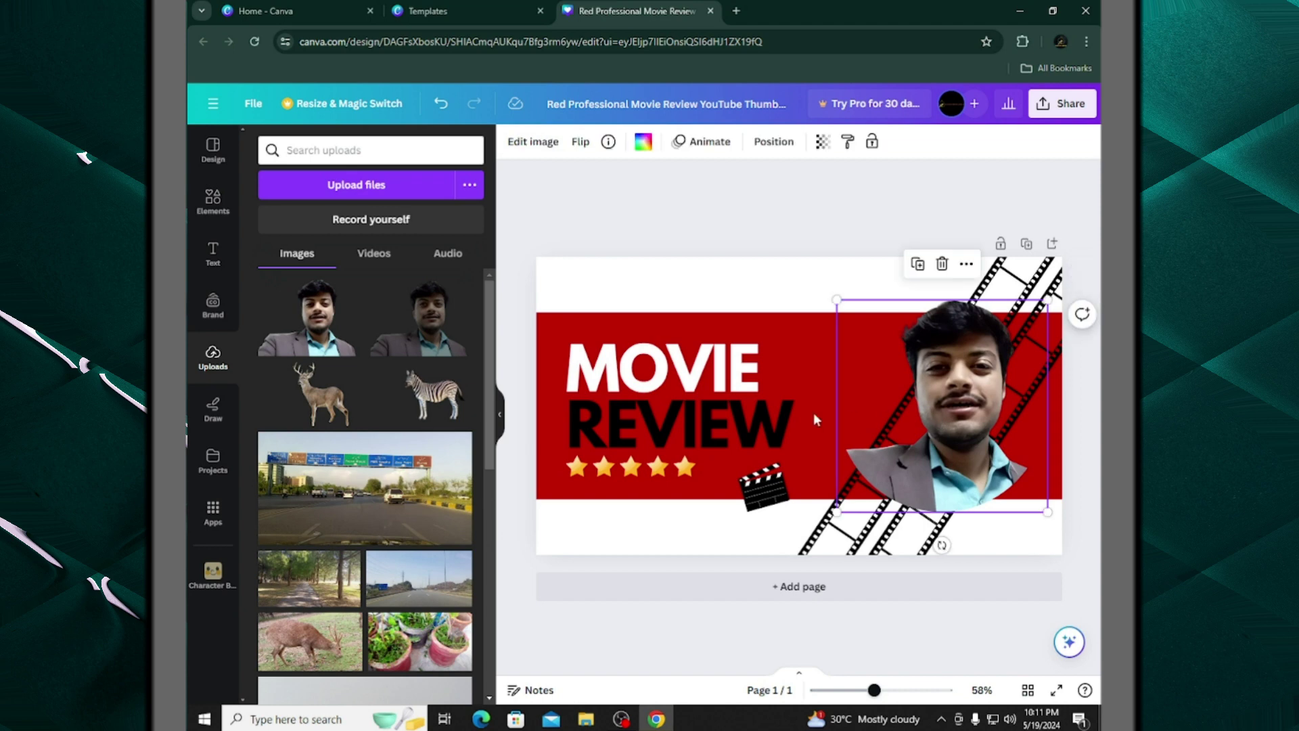
# Adjust the framed portrait's light: brightness 36, contrast -100 and highlights 100
pyautogui.click(533, 142)
pyautogui.click(370, 152)
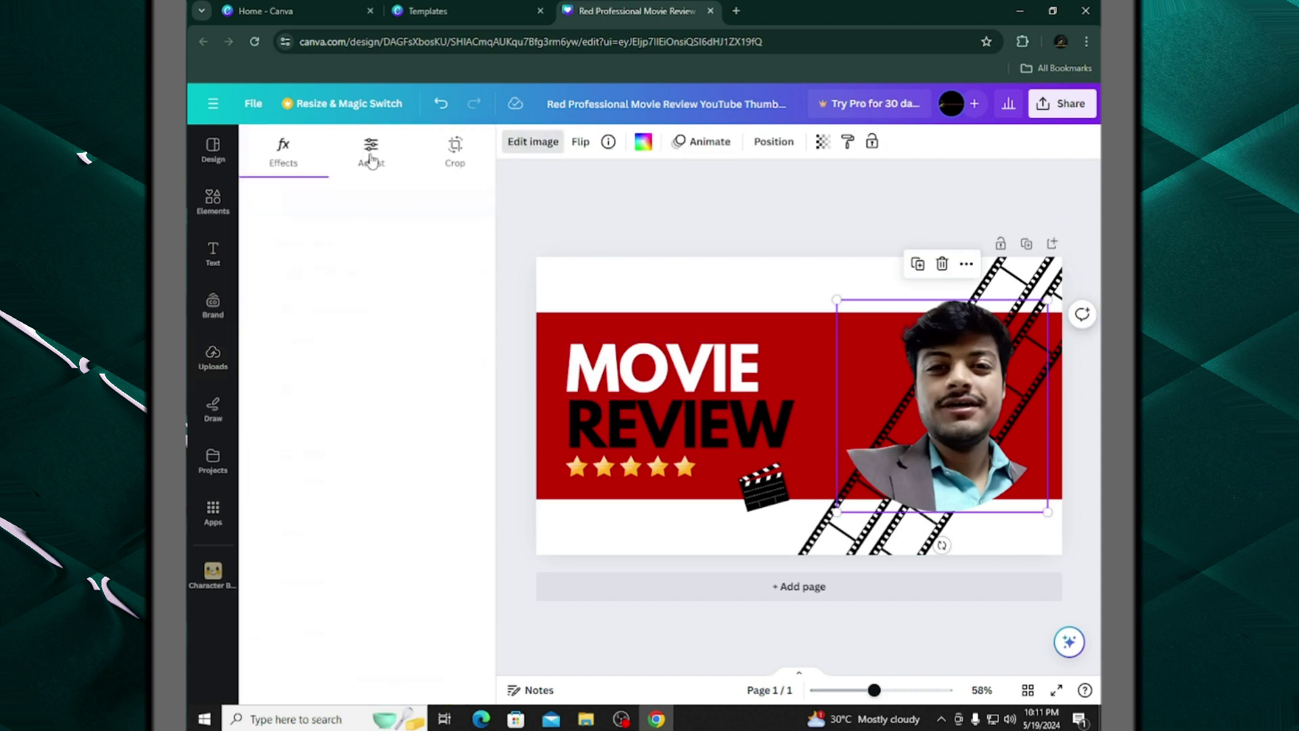
pyautogui.moveTo(341, 503); pyautogui.dragTo(191, 520)
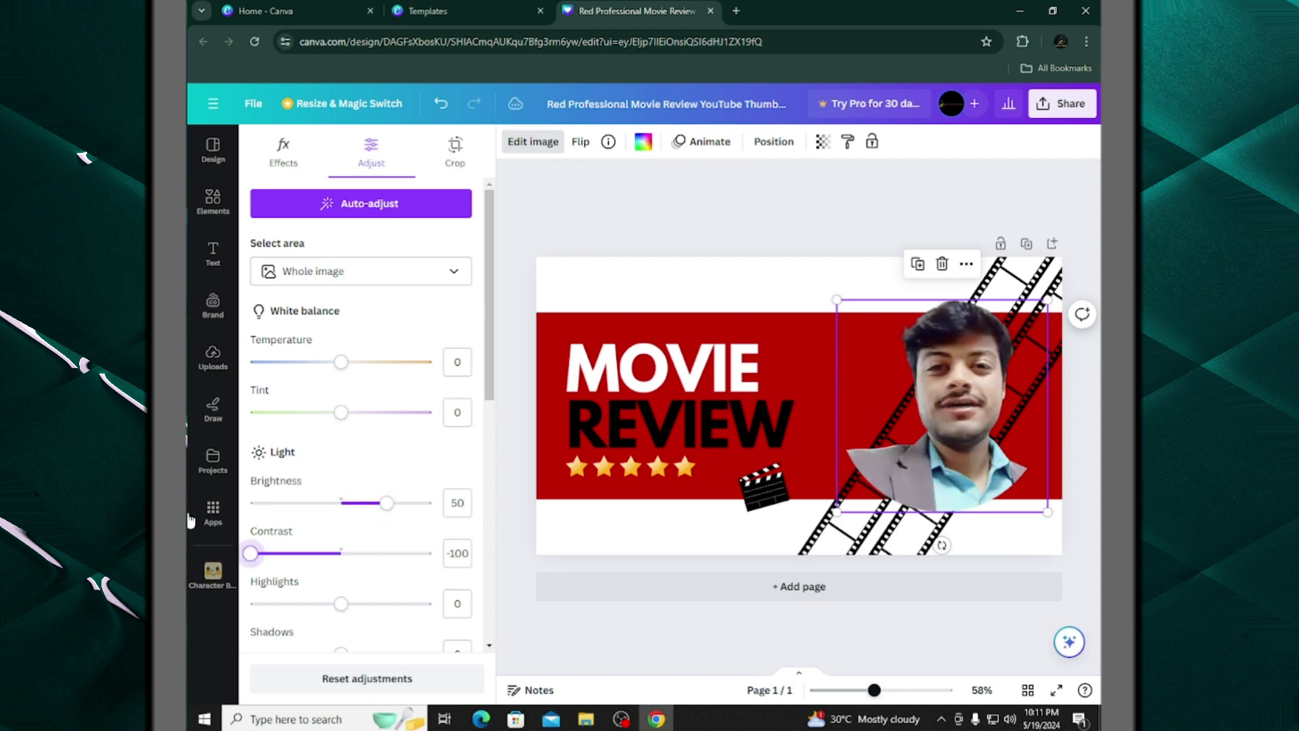
pyautogui.moveTo(391, 507); pyautogui.dragTo(376, 514)
pyautogui.moveTo(343, 601); pyautogui.dragTo(436, 604)
# Set the framed portrait's sharpness to 100 and adjust its clarity
pyautogui.scroll(-4, 386, 508)
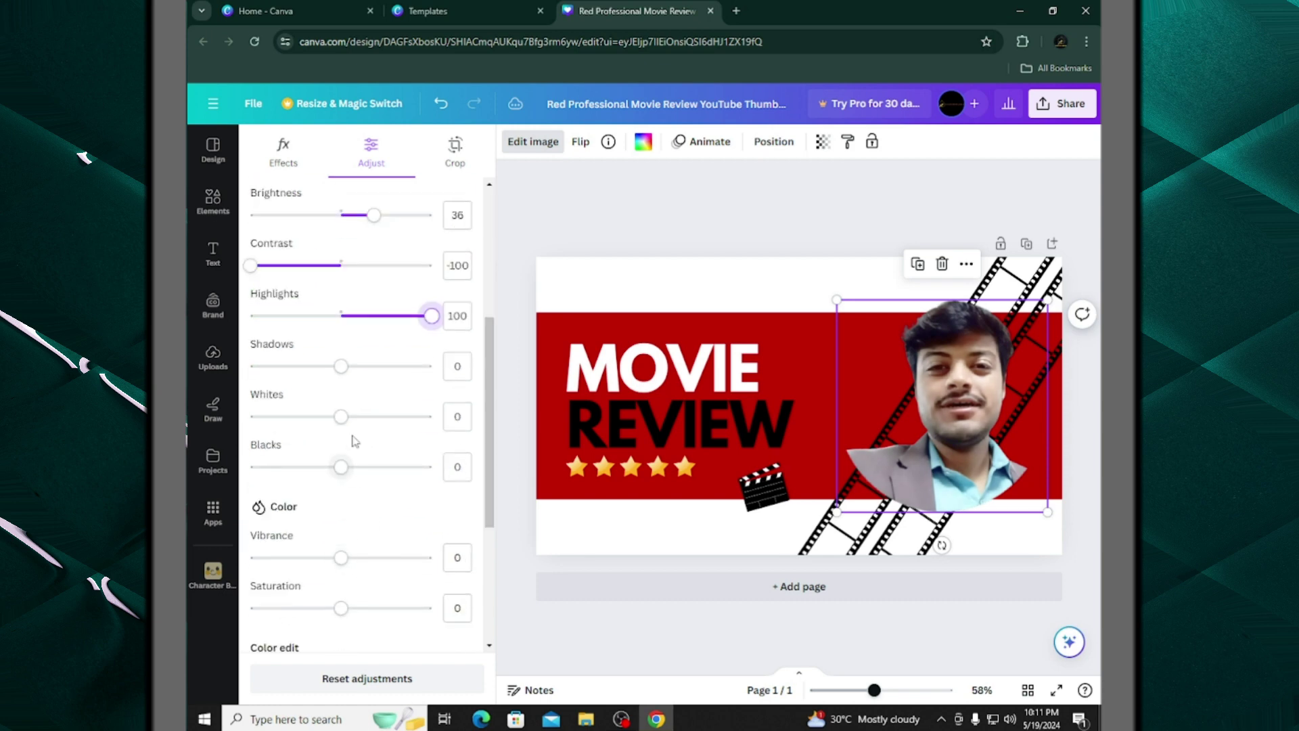
pyautogui.scroll(-5, 341, 369)
pyautogui.moveTo(341, 526); pyautogui.dragTo(454, 541)
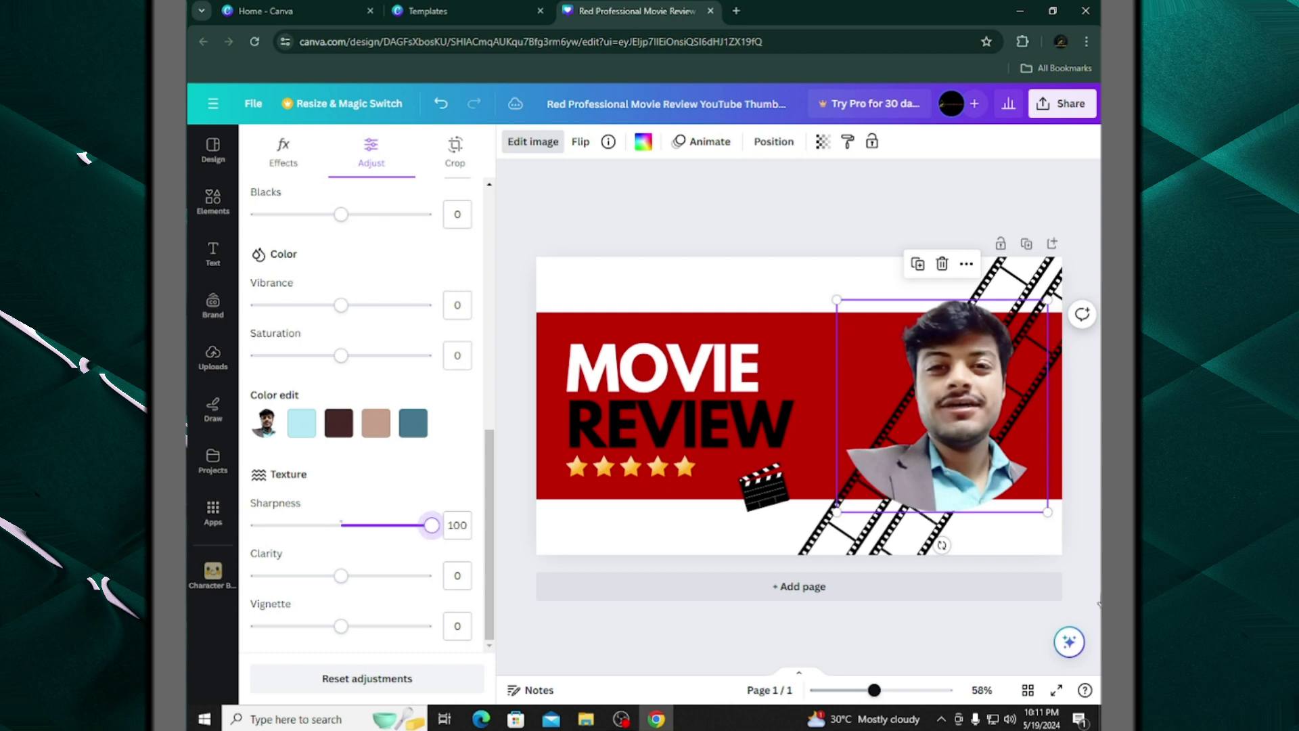
pyautogui.moveTo(350, 579); pyautogui.dragTo(359, 545)
pyautogui.scroll(8, 369, 473)
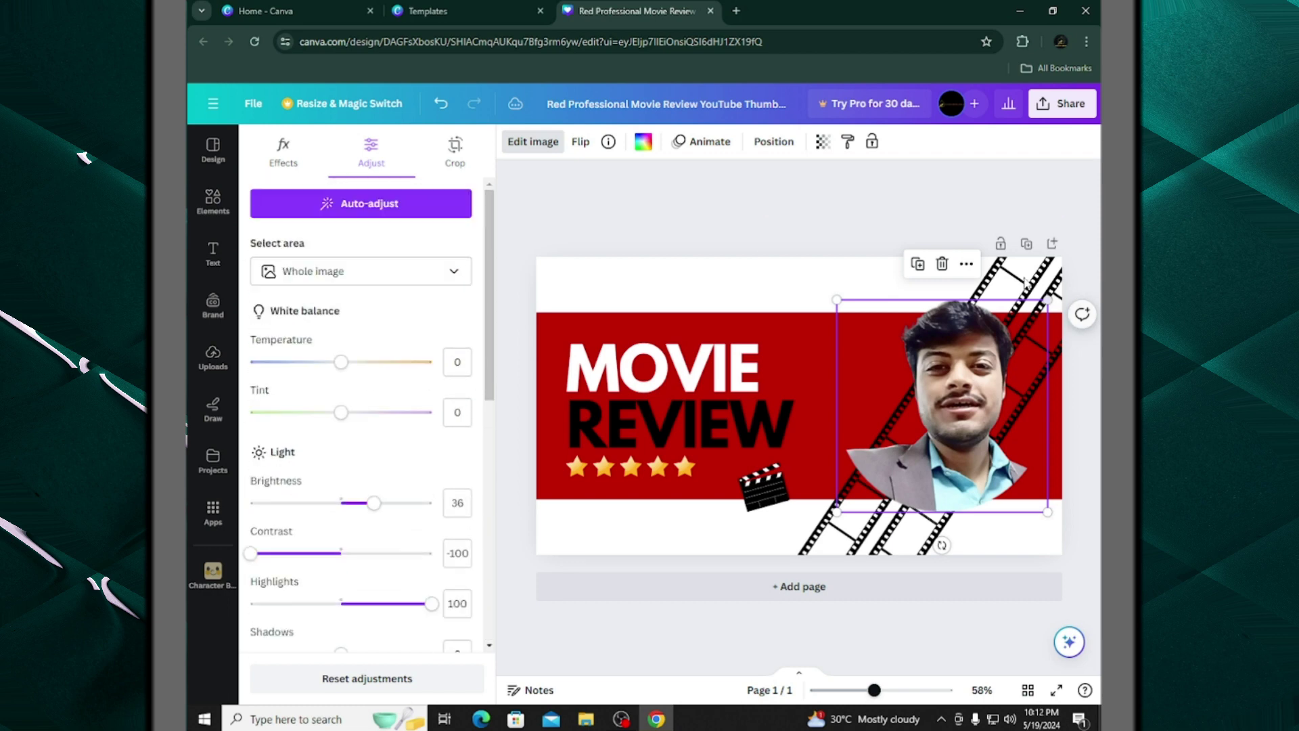
# Delete the circular frame together with the portrait inside it
pyautogui.click(944, 274)
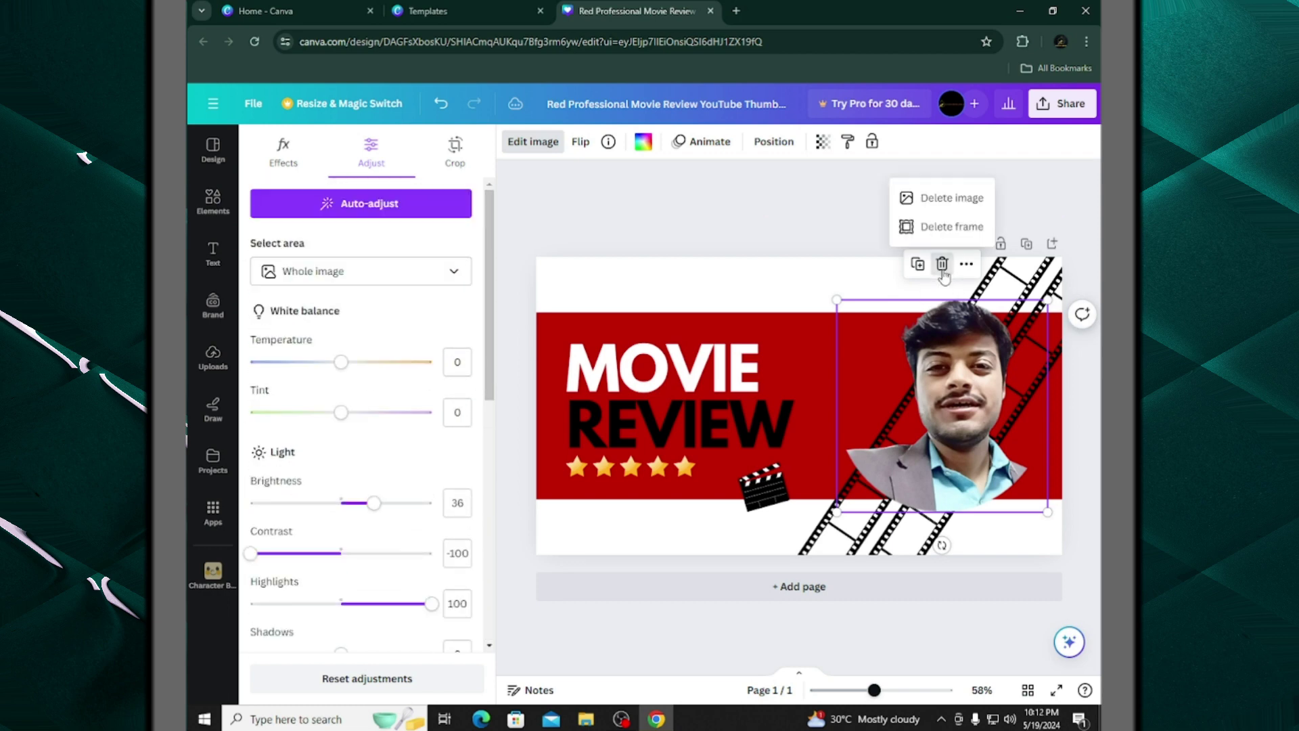
pyautogui.click(954, 225)
pyautogui.scroll(-1, 327, 257)
# Apply the Blue Purple Bold Playful Gamer YouTube Thumbnail template and delete the woman's photo from it
pyautogui.click(207, 203)
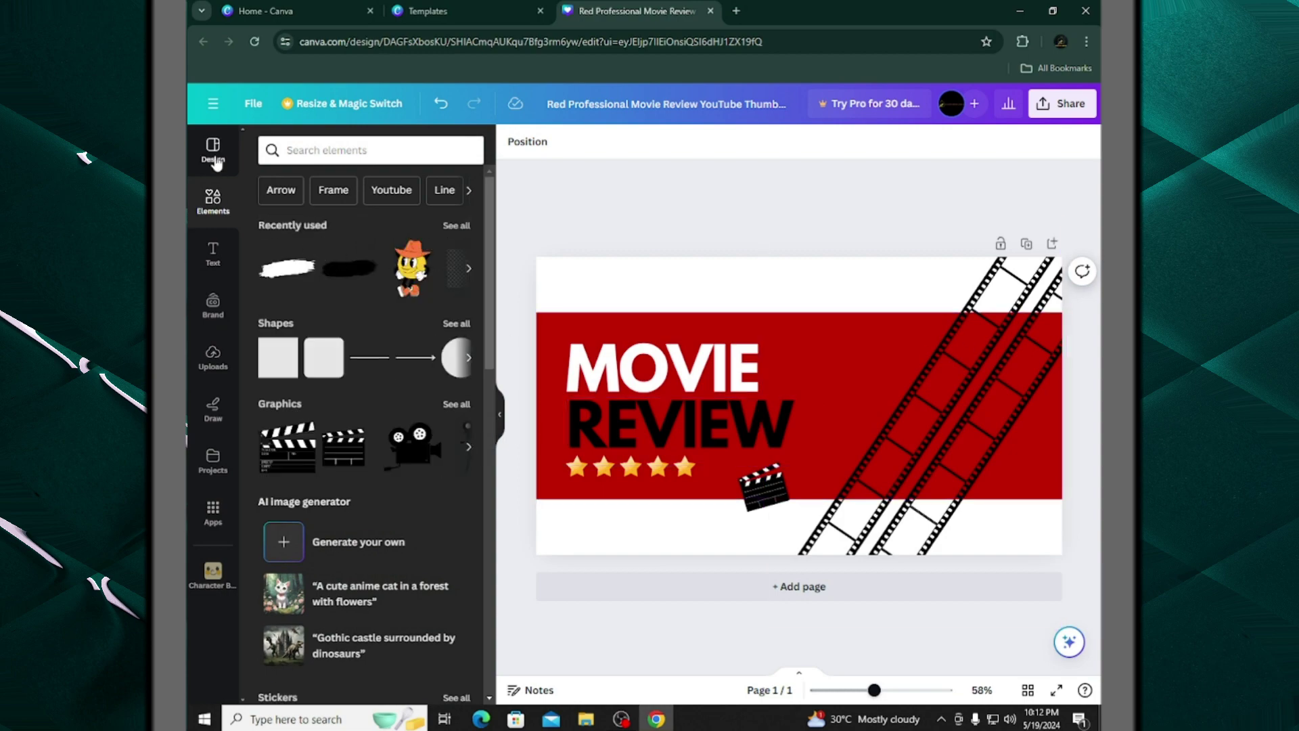
pyautogui.click(214, 151)
pyautogui.scroll(-5, 365, 440)
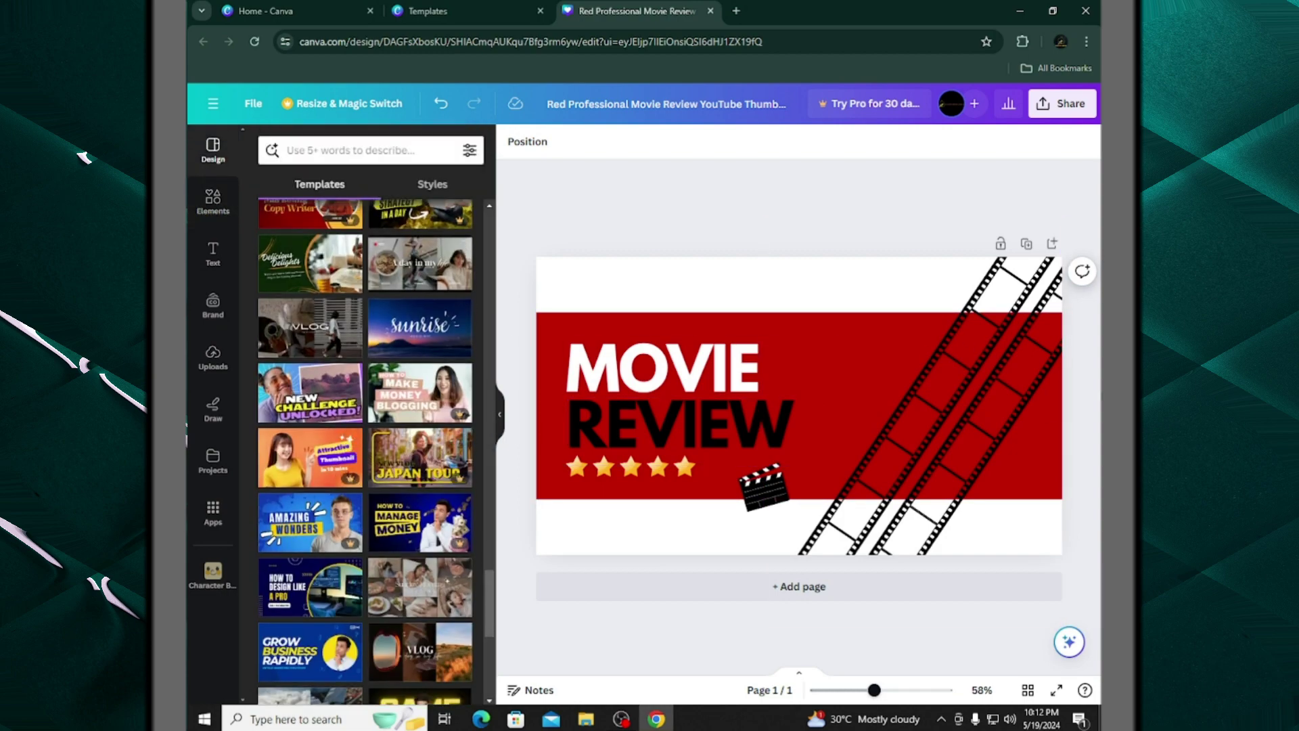
pyautogui.click(284, 391)
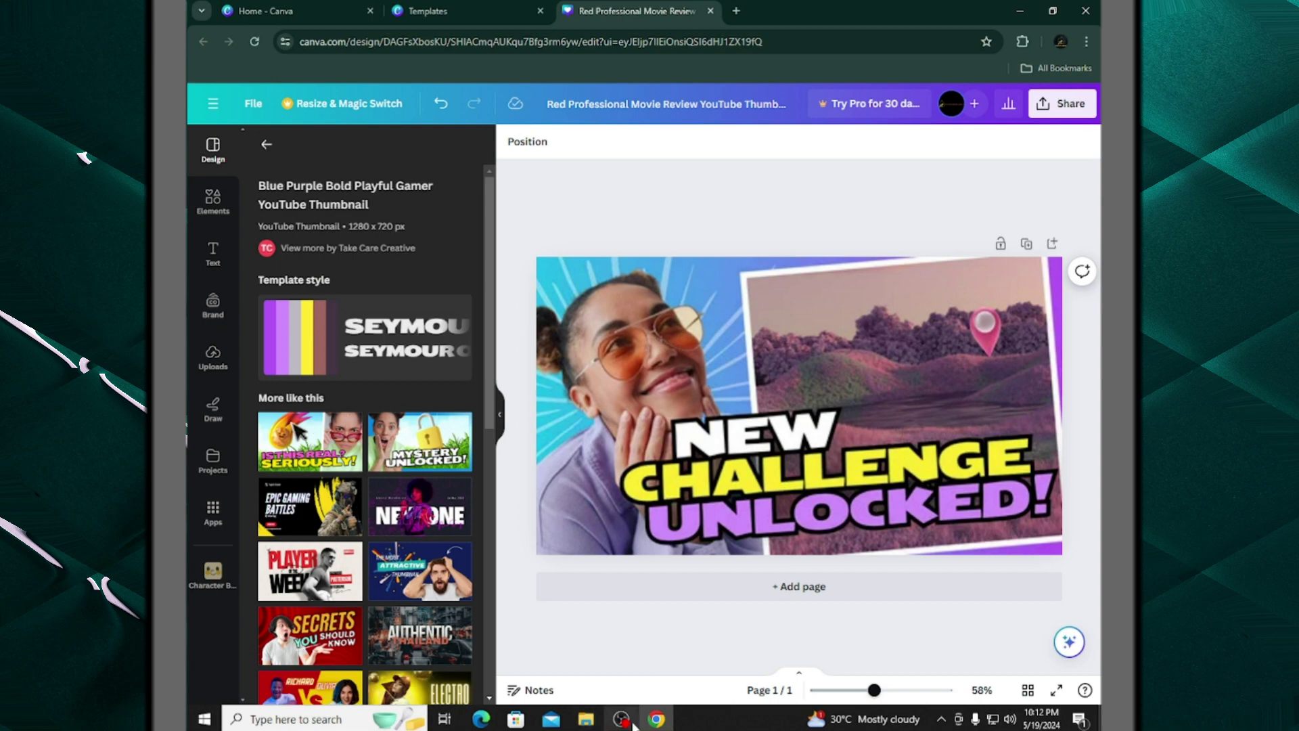
pyautogui.click(660, 366)
pyautogui.click(654, 235)
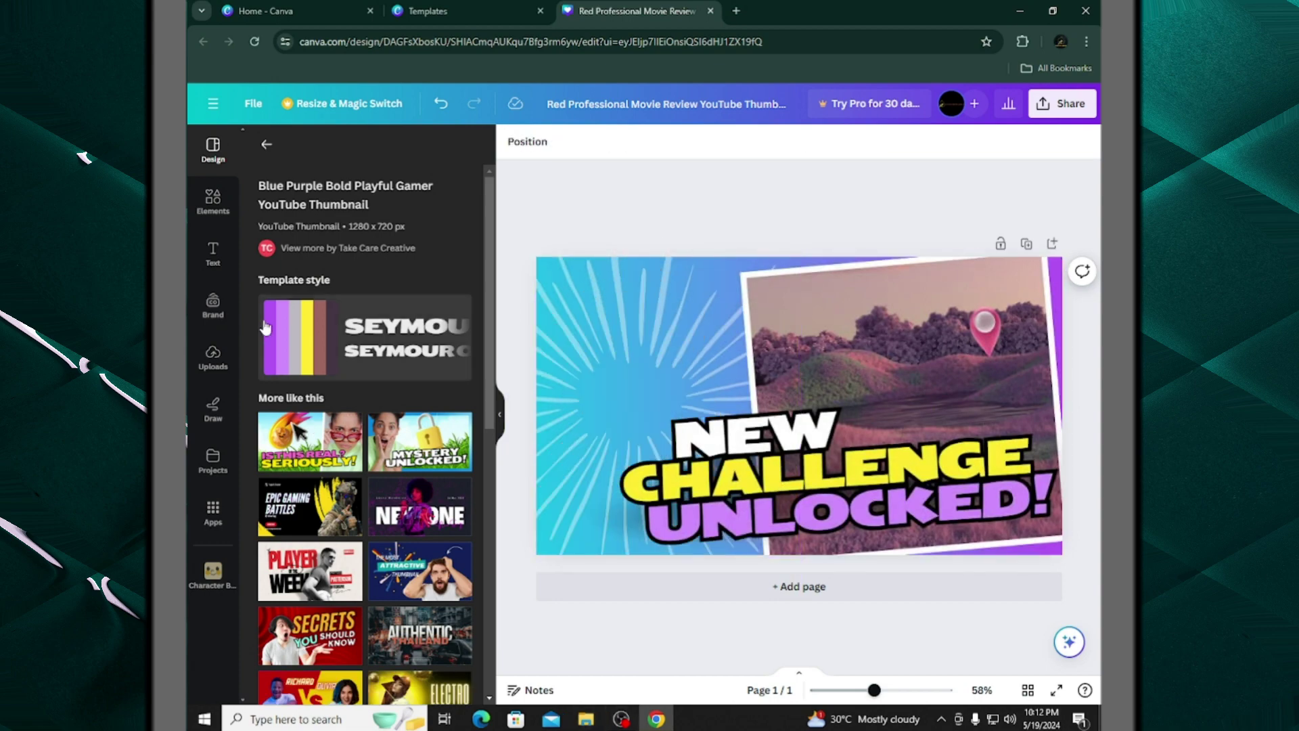
# Add the uploaded cutout portrait of the man in a white shirt over the blue burst on the thumbnail's left side
pyautogui.click(213, 357)
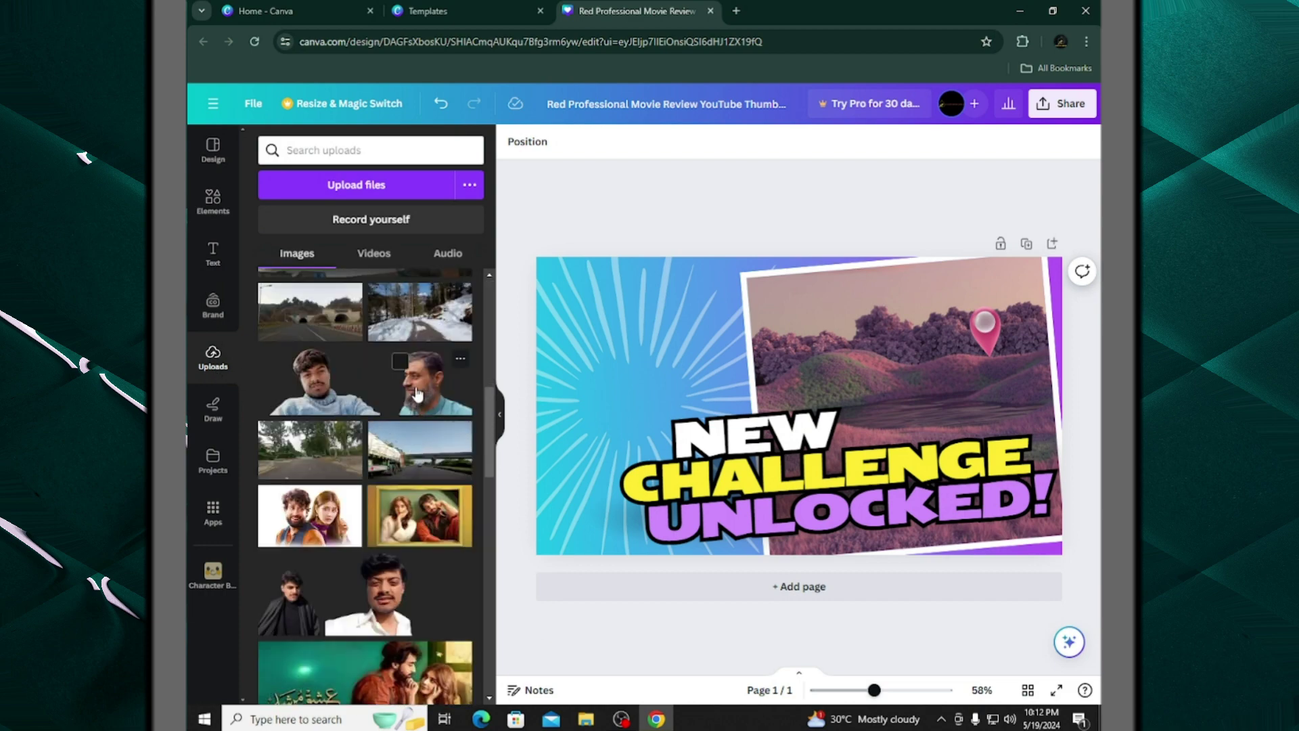
pyautogui.scroll(-3, 416, 394)
pyautogui.scroll(-5, 417, 394)
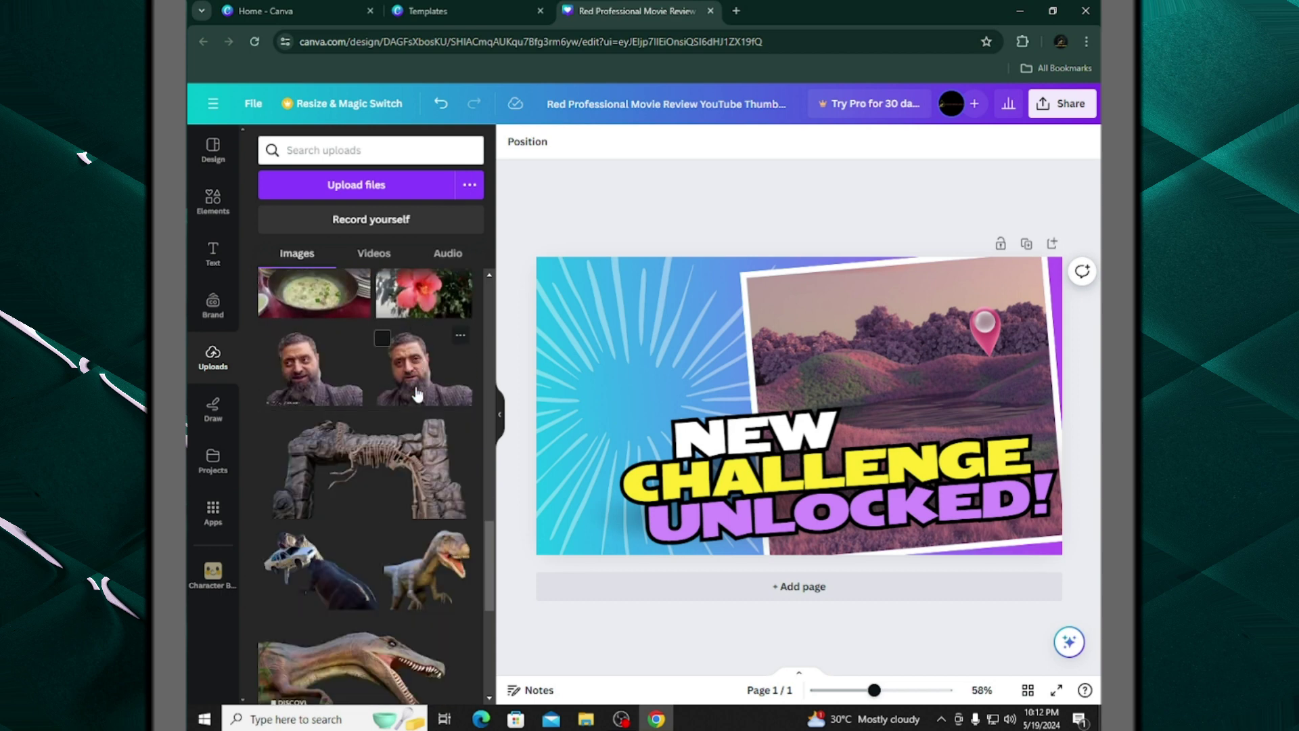
pyautogui.scroll(-5, 416, 393)
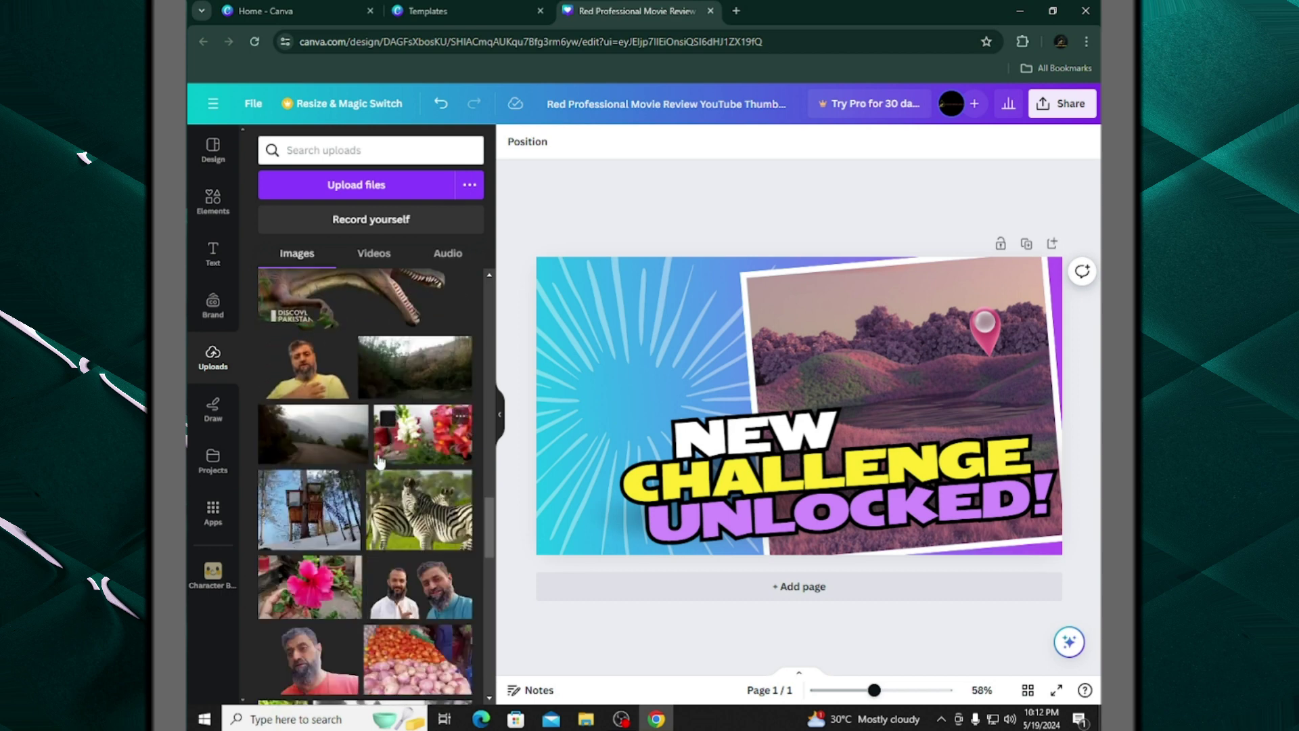
pyautogui.scroll(-10, 379, 462)
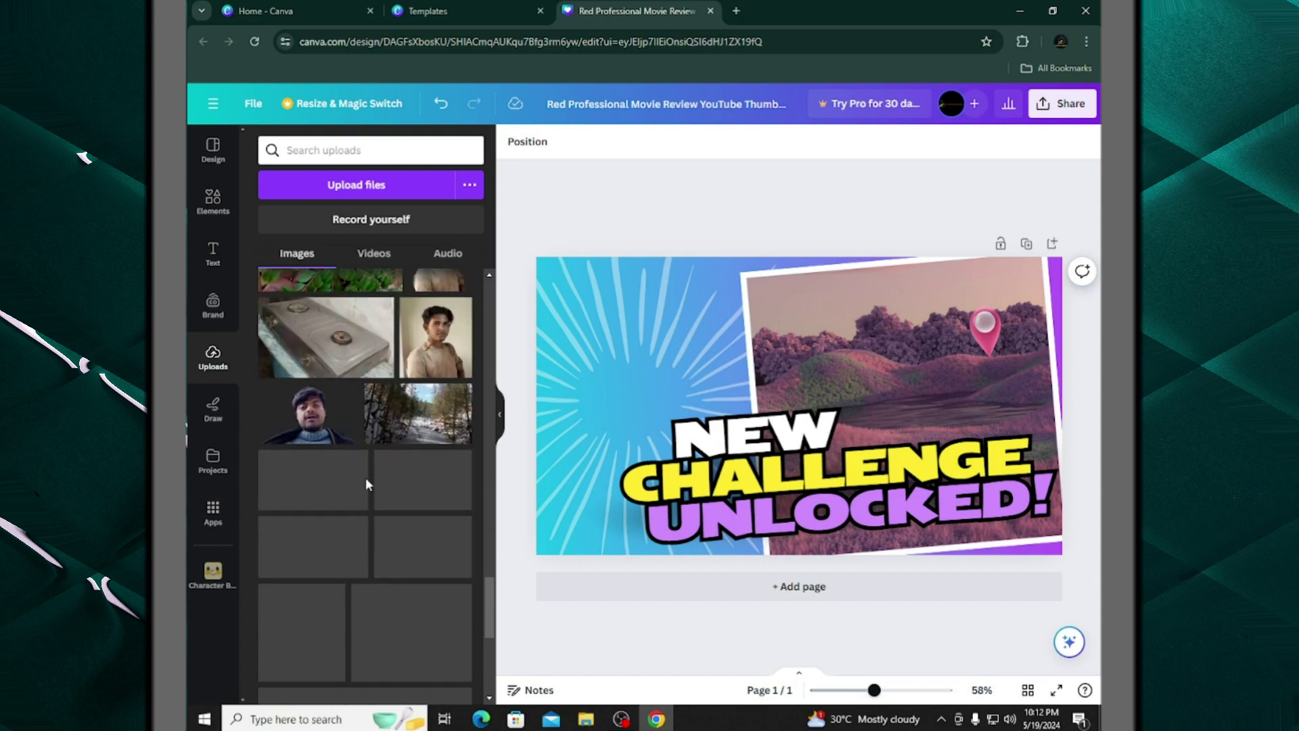
pyautogui.scroll(-10, 365, 477)
pyautogui.scroll(10, 366, 477)
pyautogui.scroll(5, 365, 501)
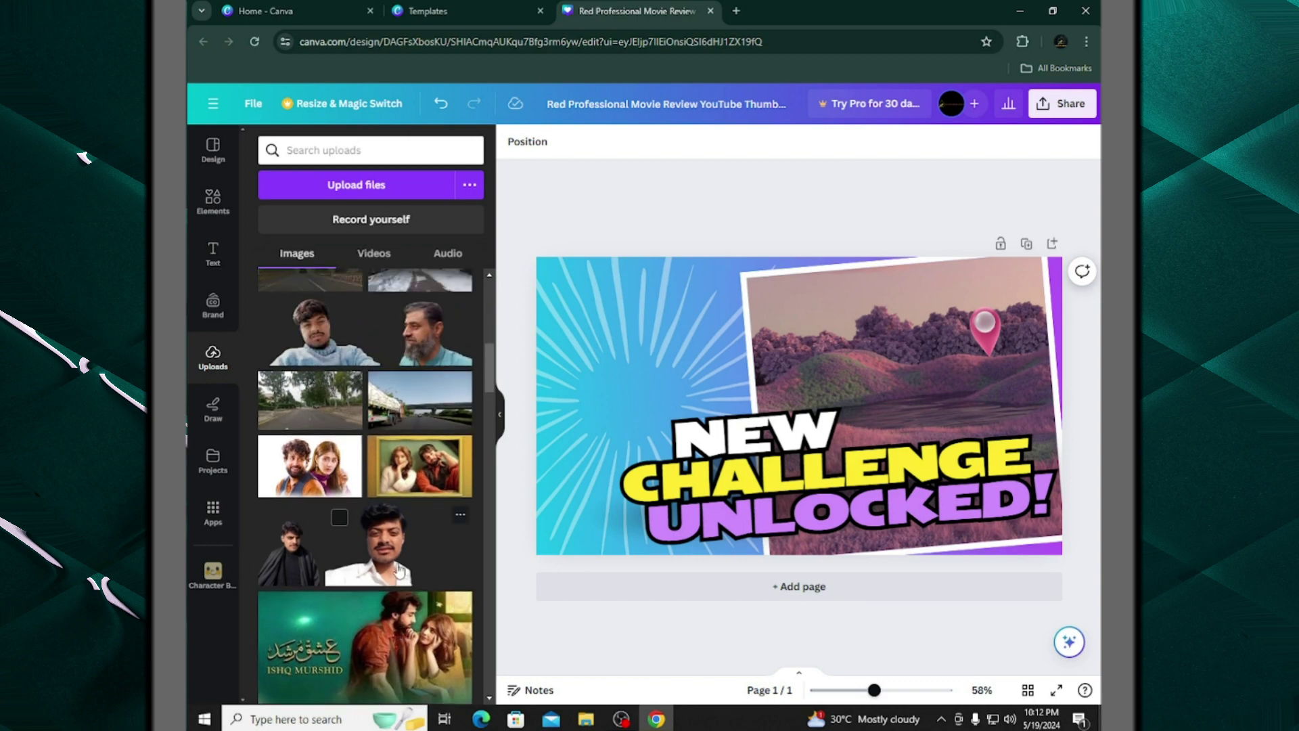
pyautogui.click(398, 569)
pyautogui.moveTo(793, 385); pyautogui.dragTo(631, 348)
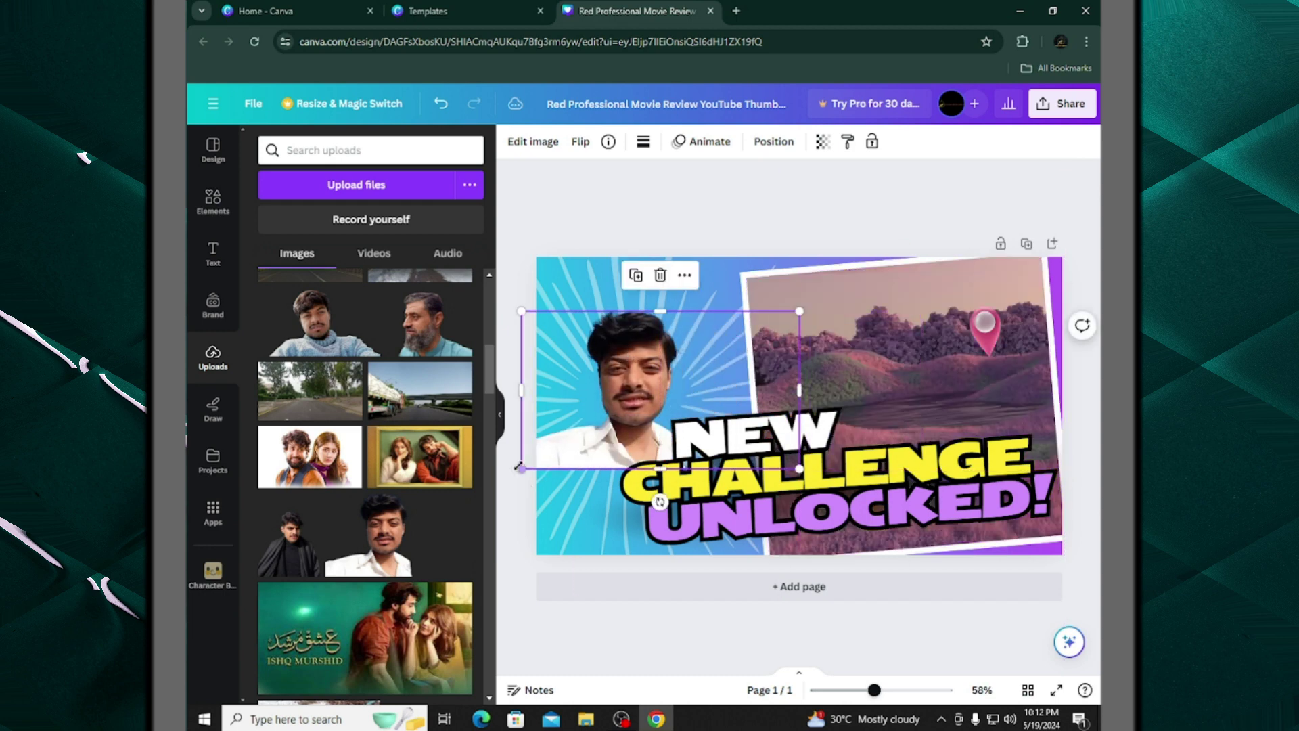
# Enlarge the portrait to the full page height and position it on the left, with the face clear of the landscape photo
pyautogui.moveTo(514, 471); pyautogui.dragTo(731, 384)
pyautogui.moveTo(578, 498); pyautogui.dragTo(473, 557)
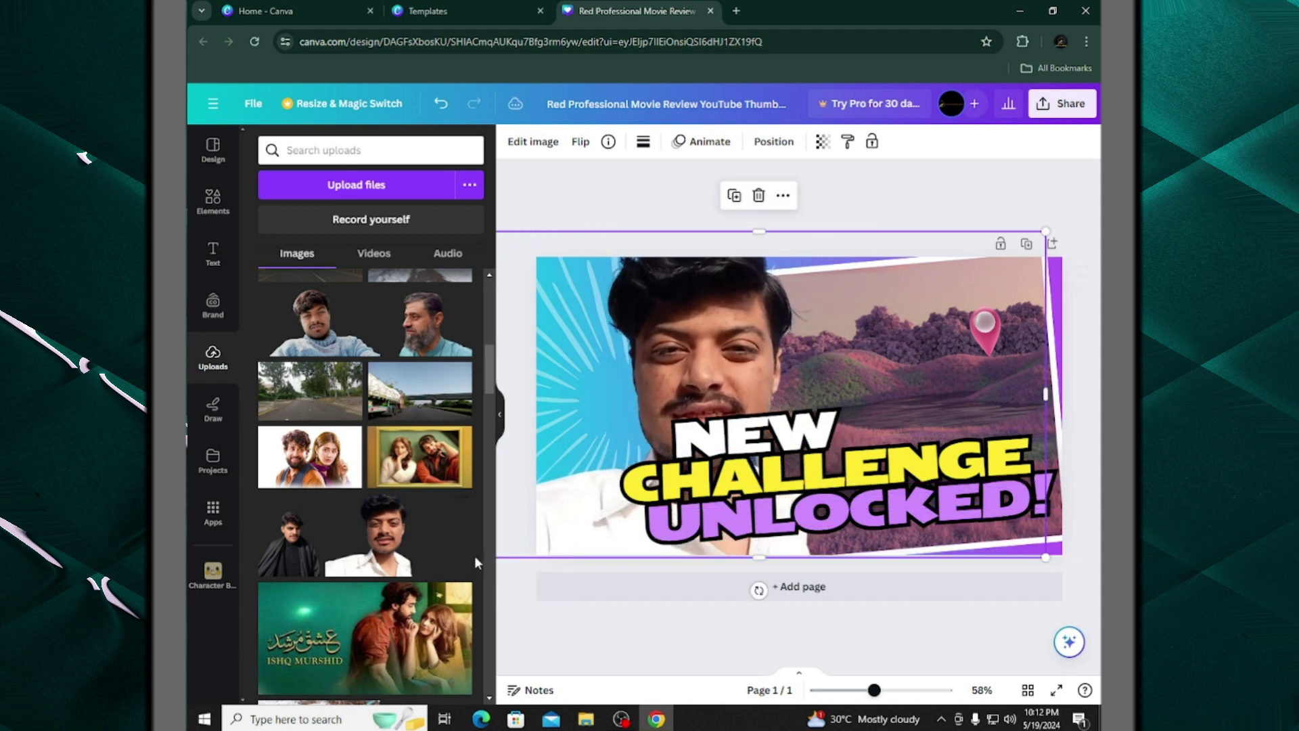
pyautogui.moveTo(631, 353); pyautogui.dragTo(600, 366)
pyautogui.moveTo(1003, 251); pyautogui.dragTo(951, 282)
pyautogui.click(982, 304)
pyautogui.moveTo(674, 363); pyautogui.dragTo(675, 334)
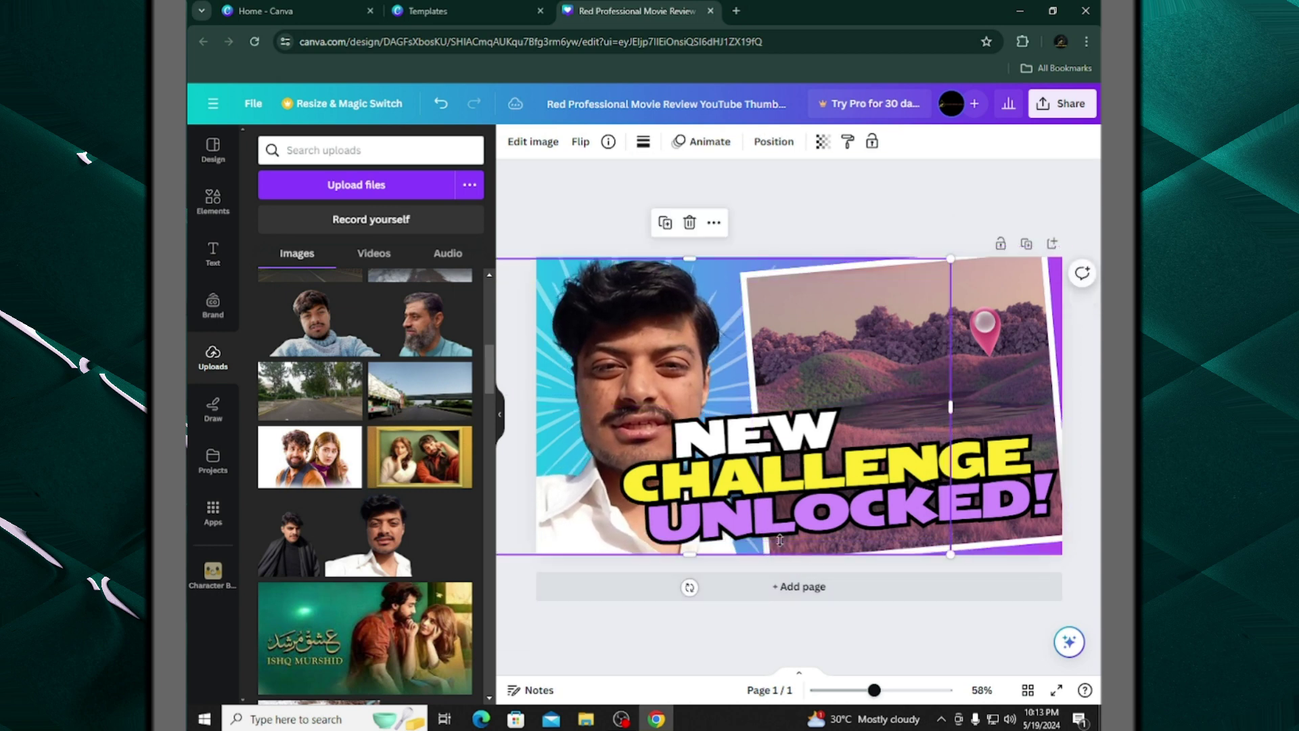
# Shrink the "NEW" and "CHALLENGE" text lines clear of the man's face, bringing "CHALLENGE" to font size 74.2
pyautogui.click(704, 433)
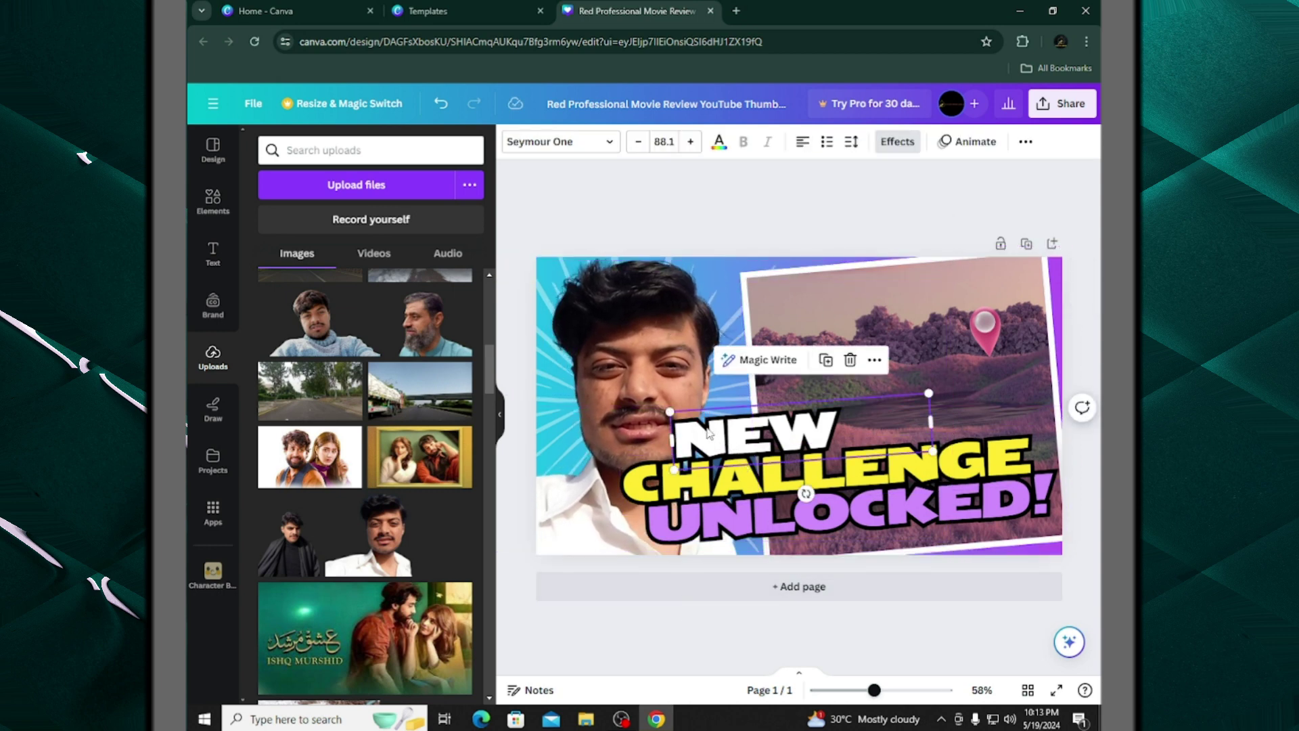
pyautogui.moveTo(669, 409); pyautogui.dragTo(703, 412)
pyautogui.click(662, 482)
pyautogui.moveTo(620, 457); pyautogui.dragTo(690, 461)
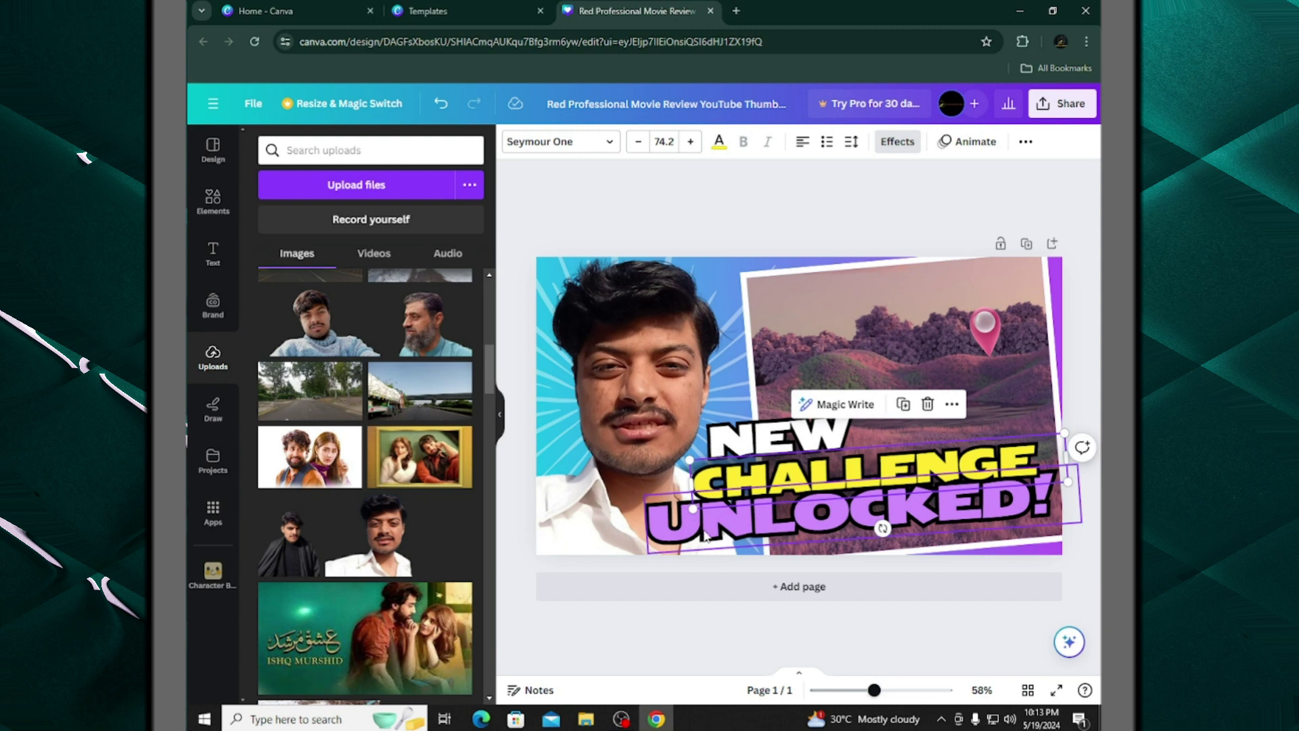
pyautogui.click(704, 534)
pyautogui.doubleClick(763, 547)
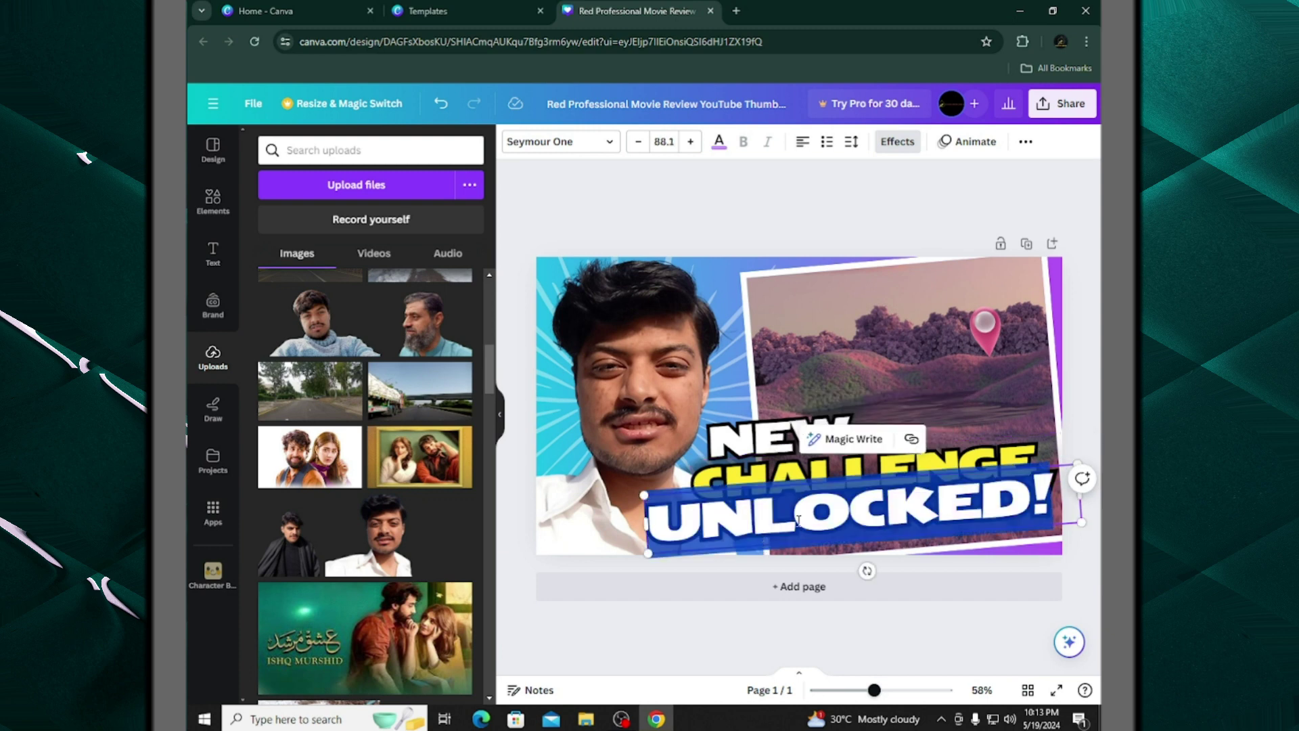
pyautogui.click(710, 218)
pyautogui.click(822, 423)
pyautogui.moveTo(952, 398); pyautogui.dragTo(768, 423)
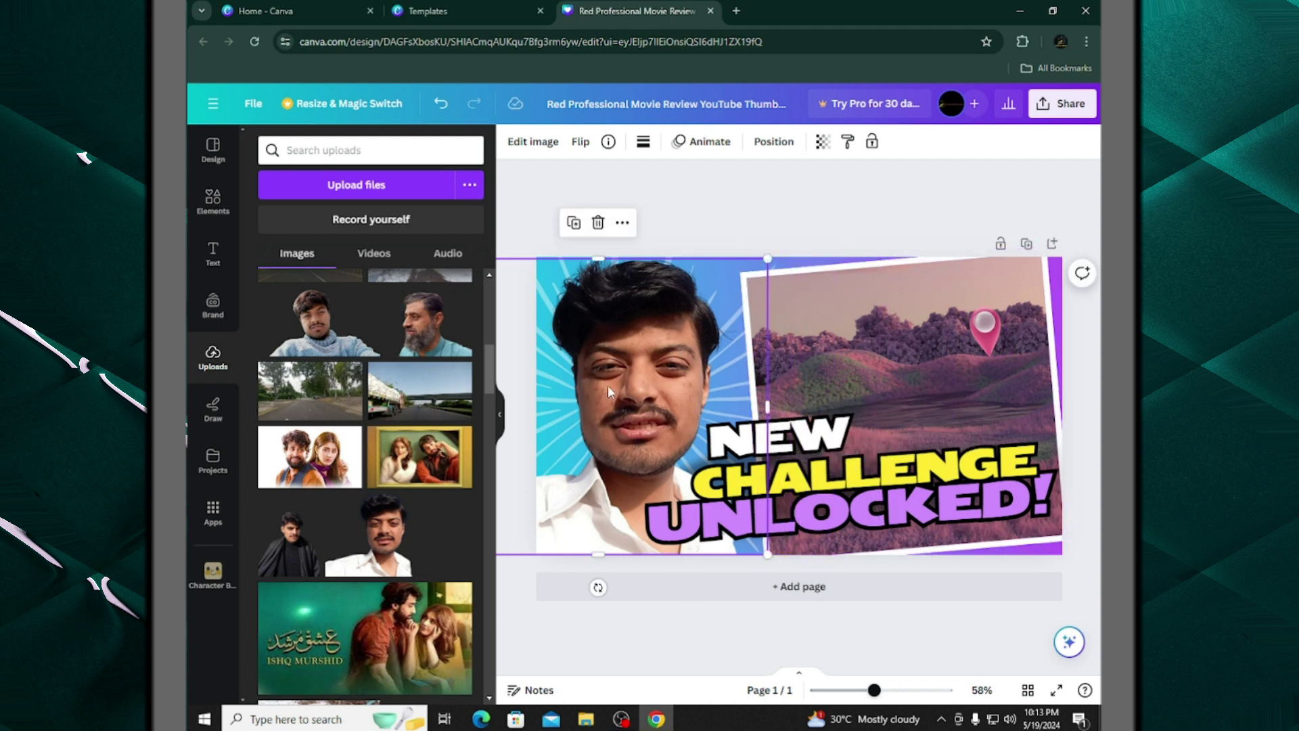
# Adjust the portrait's light, setting brightness to 20, contrast to -38 and highlights to 23
pyautogui.click(542, 135)
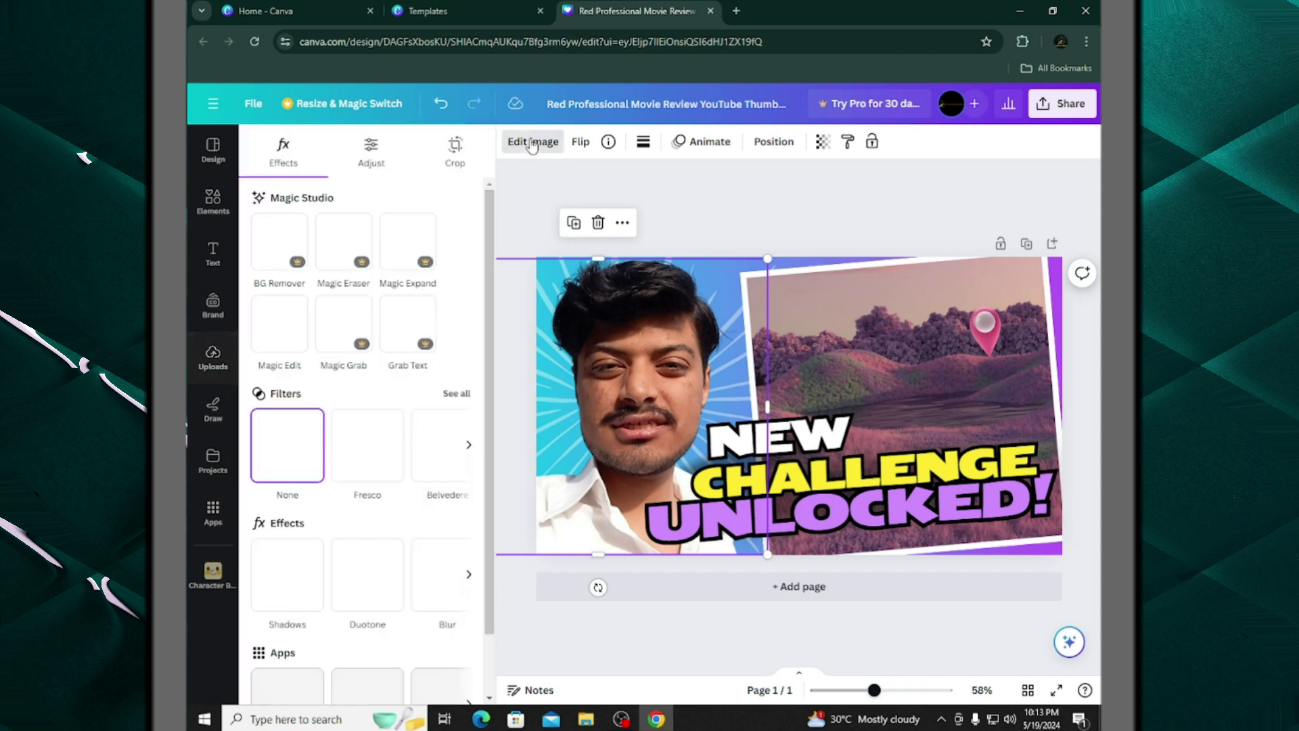
pyautogui.click(368, 153)
pyautogui.moveTo(341, 503); pyautogui.dragTo(355, 506)
pyautogui.moveTo(341, 554); pyautogui.dragTo(308, 554)
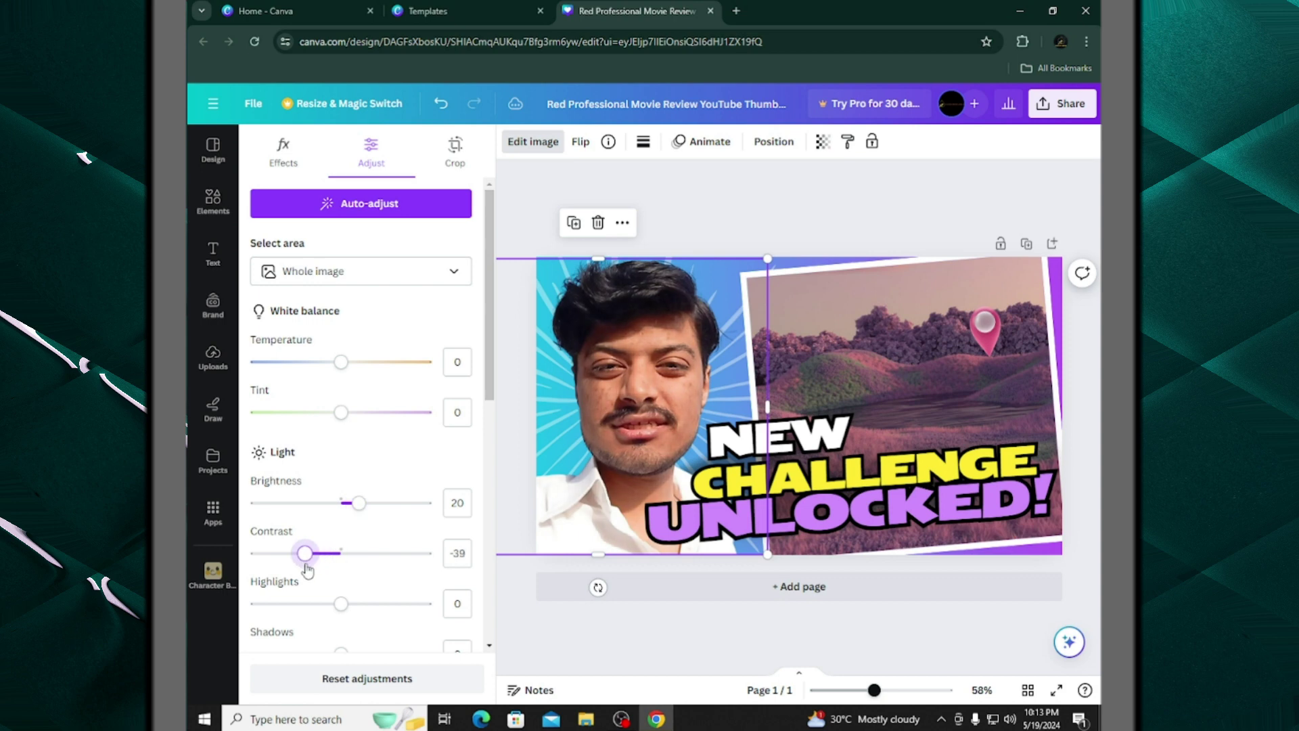
pyautogui.moveTo(340, 603); pyautogui.dragTo(360, 604)
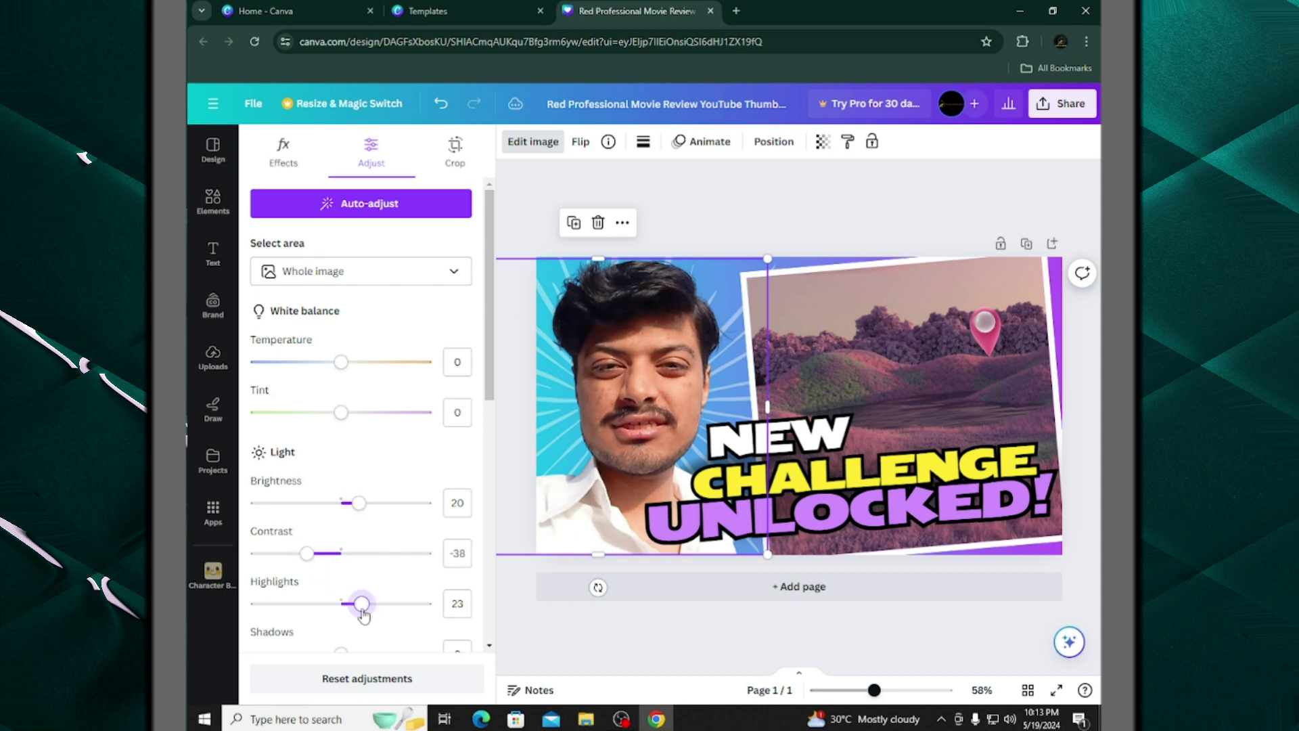
# Set the portrait's shadows to -34, whites to 17 and blacks to 11
pyautogui.scroll(-3, 363, 528)
pyautogui.moveTo(340, 438); pyautogui.dragTo(310, 438)
pyautogui.moveTo(341, 488)
pyautogui.mouseDown()
pyautogui.moveTo(356, 488)
pyautogui.moveTo(339, 473)
pyautogui.moveTo(353, 473)
pyautogui.mouseUp()
pyautogui.scroll(-1, 357, 498)
pyautogui.scroll(-3, 354, 472)
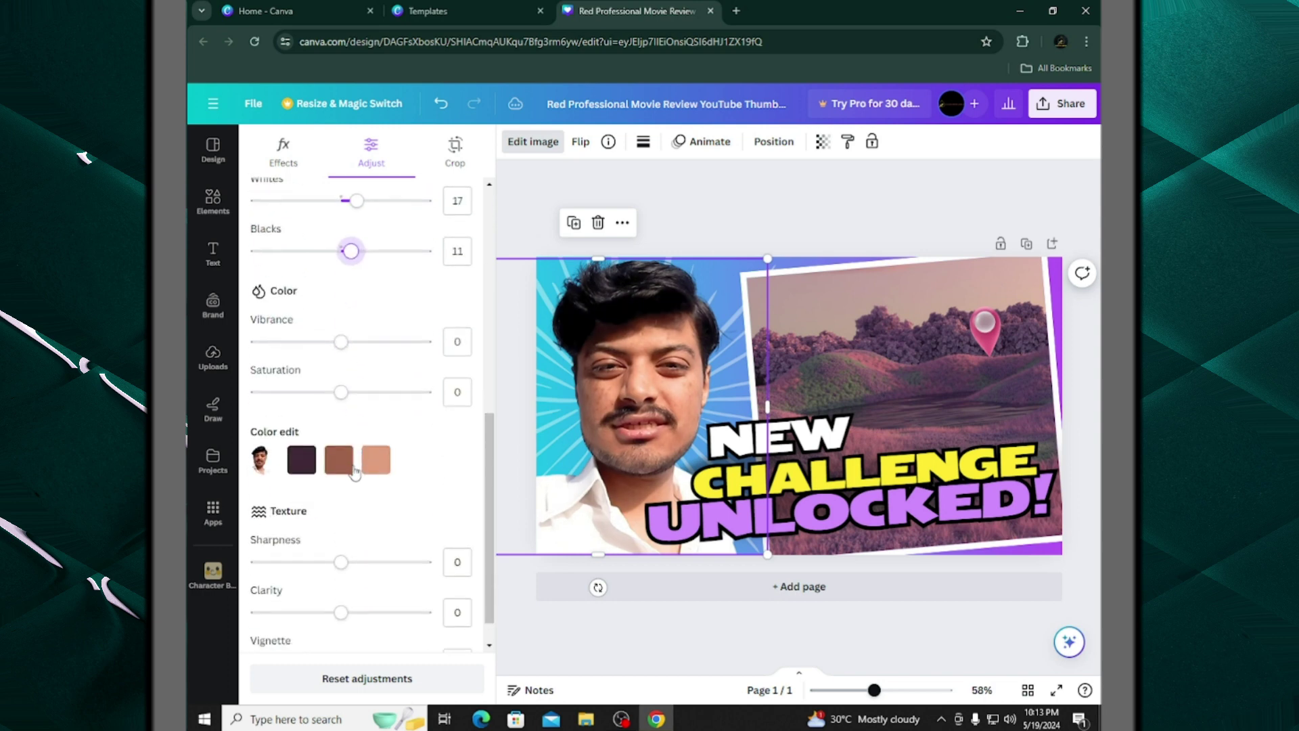
# Set the portrait's vibrance to 100 and saturation to 12, and its white balance to temperature -30 and tint -31
pyautogui.moveTo(346, 347); pyautogui.dragTo(436, 345)
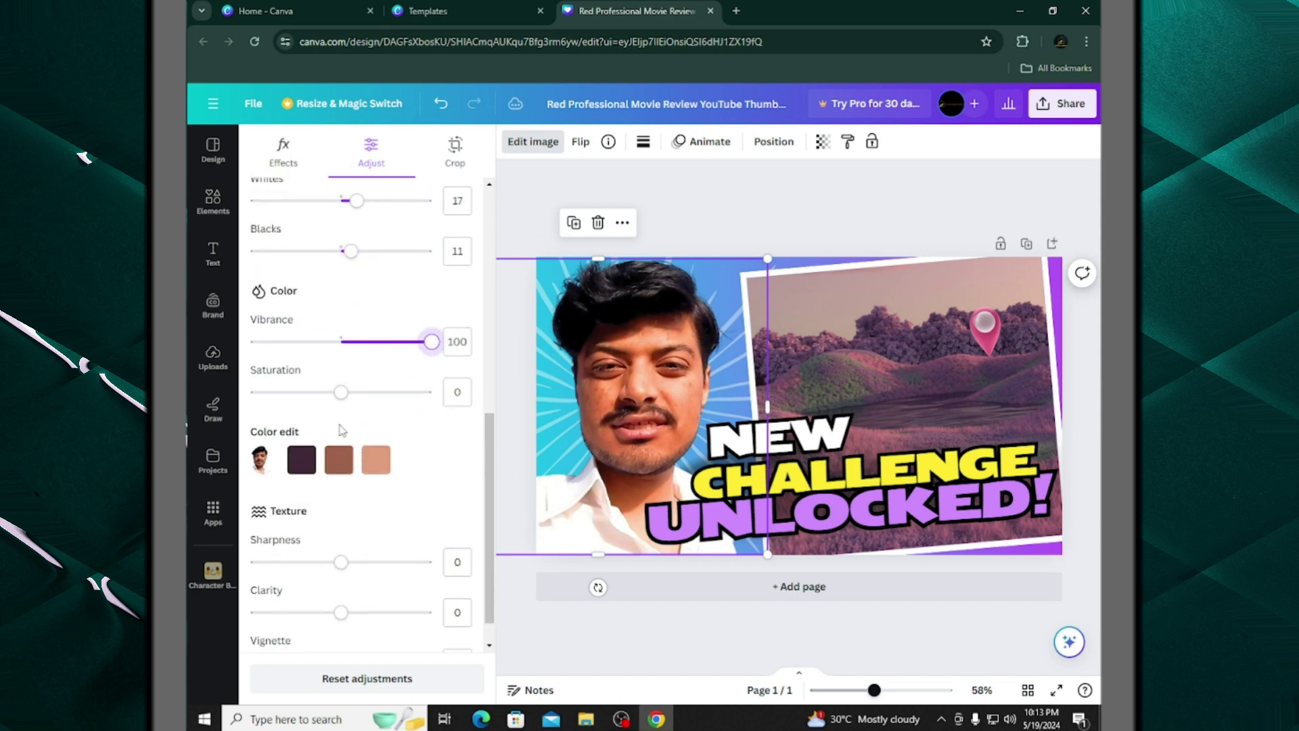
pyautogui.moveTo(338, 393); pyautogui.dragTo(354, 393)
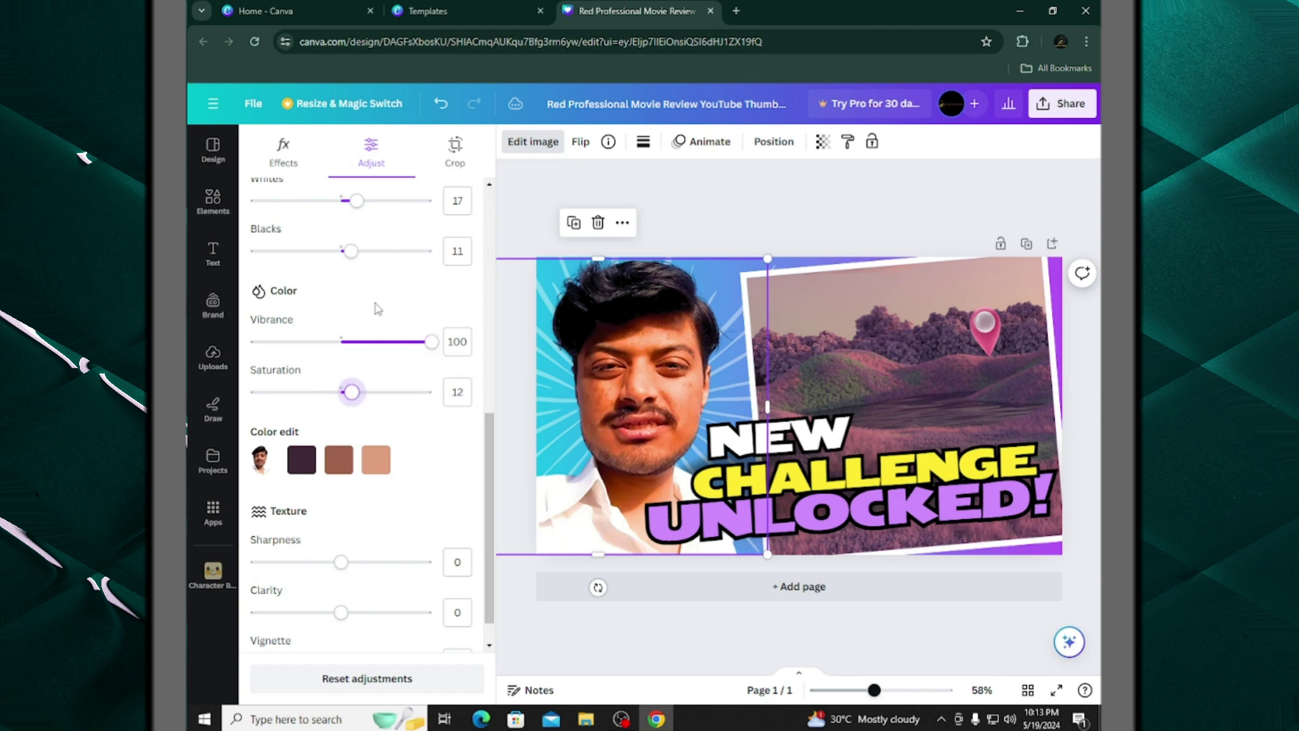
pyautogui.scroll(6, 377, 309)
pyautogui.moveTo(339, 367); pyautogui.dragTo(318, 380)
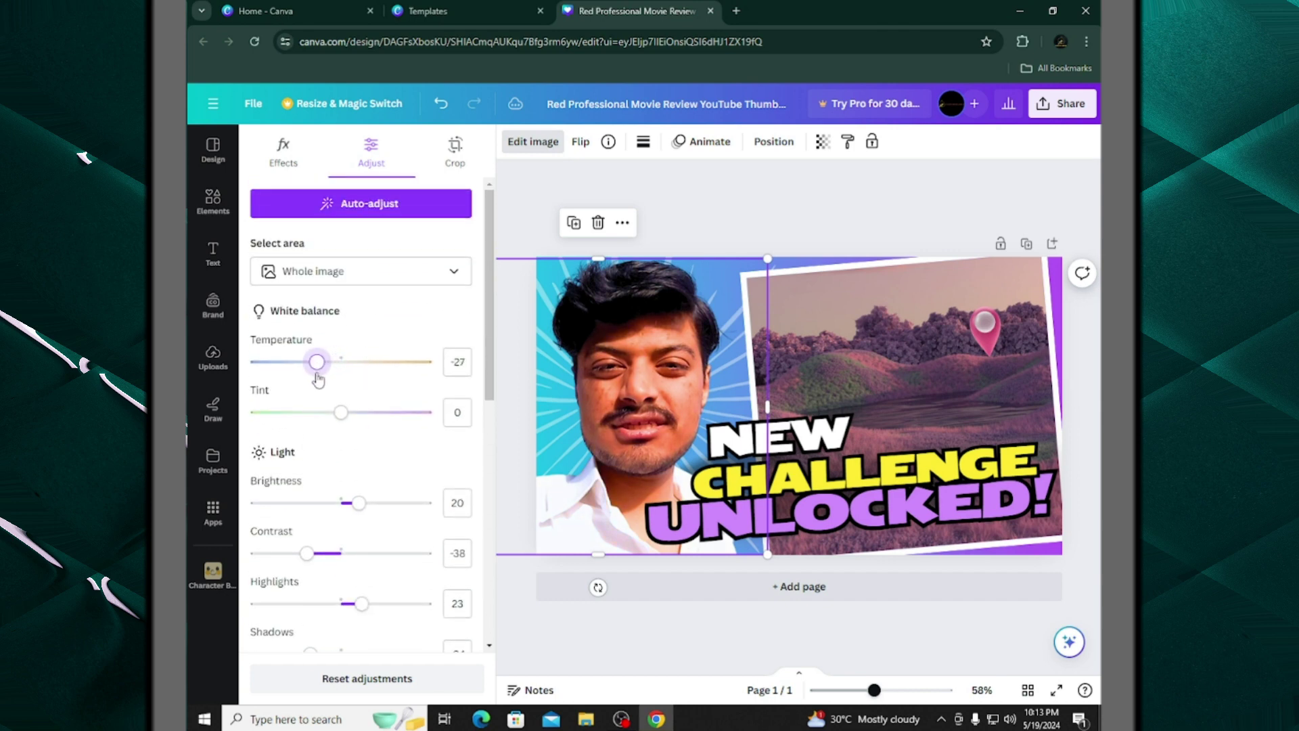
pyautogui.click(342, 418)
pyautogui.moveTo(337, 425); pyautogui.dragTo(321, 427)
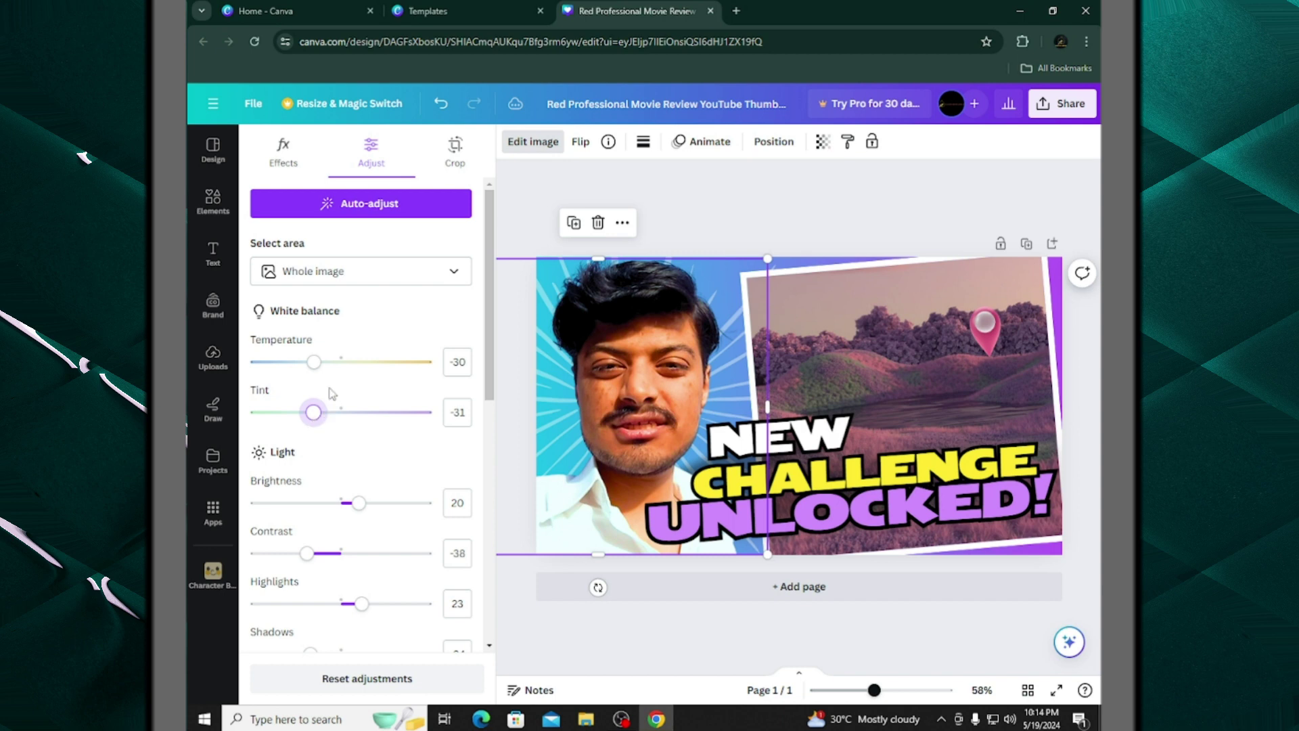
# Adjust the portrait's texture, setting sharpness to 23 and clarity to 2
pyautogui.scroll(-8, 361, 379)
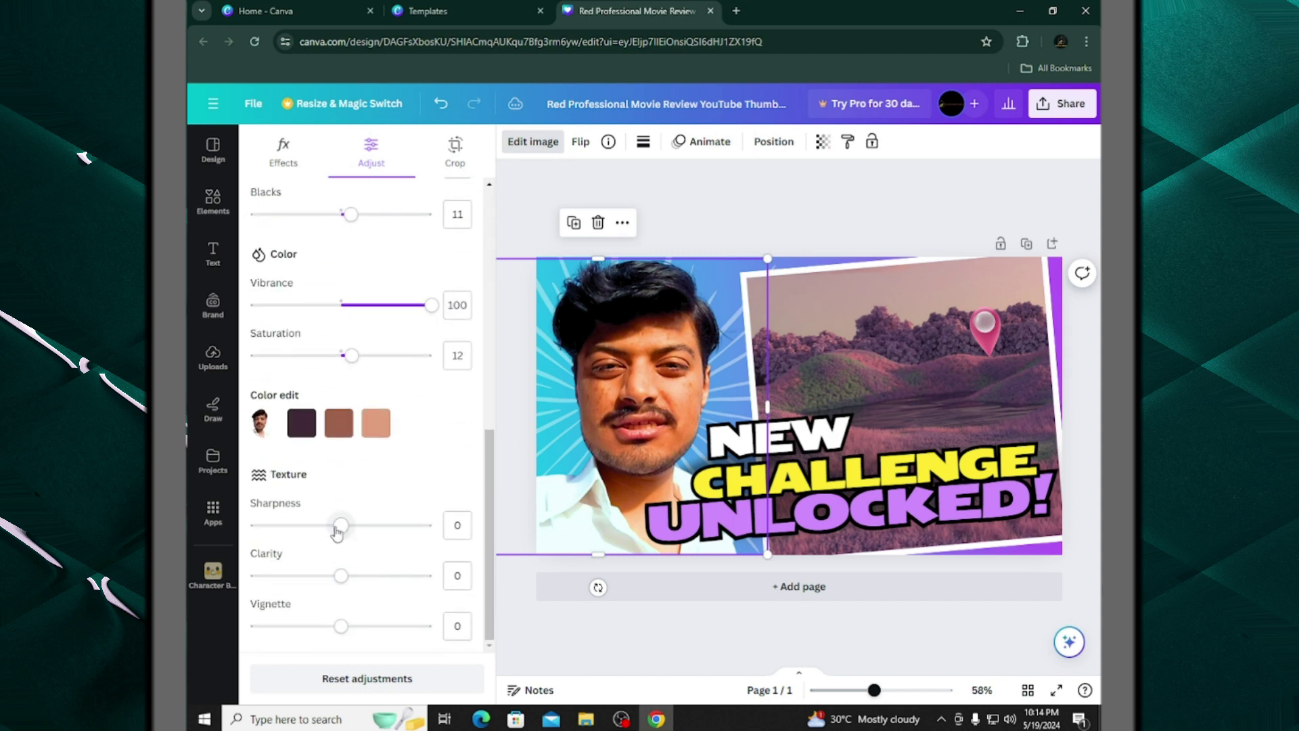
pyautogui.moveTo(343, 532); pyautogui.dragTo(357, 591)
pyautogui.moveTo(368, 533); pyautogui.dragTo(364, 528)
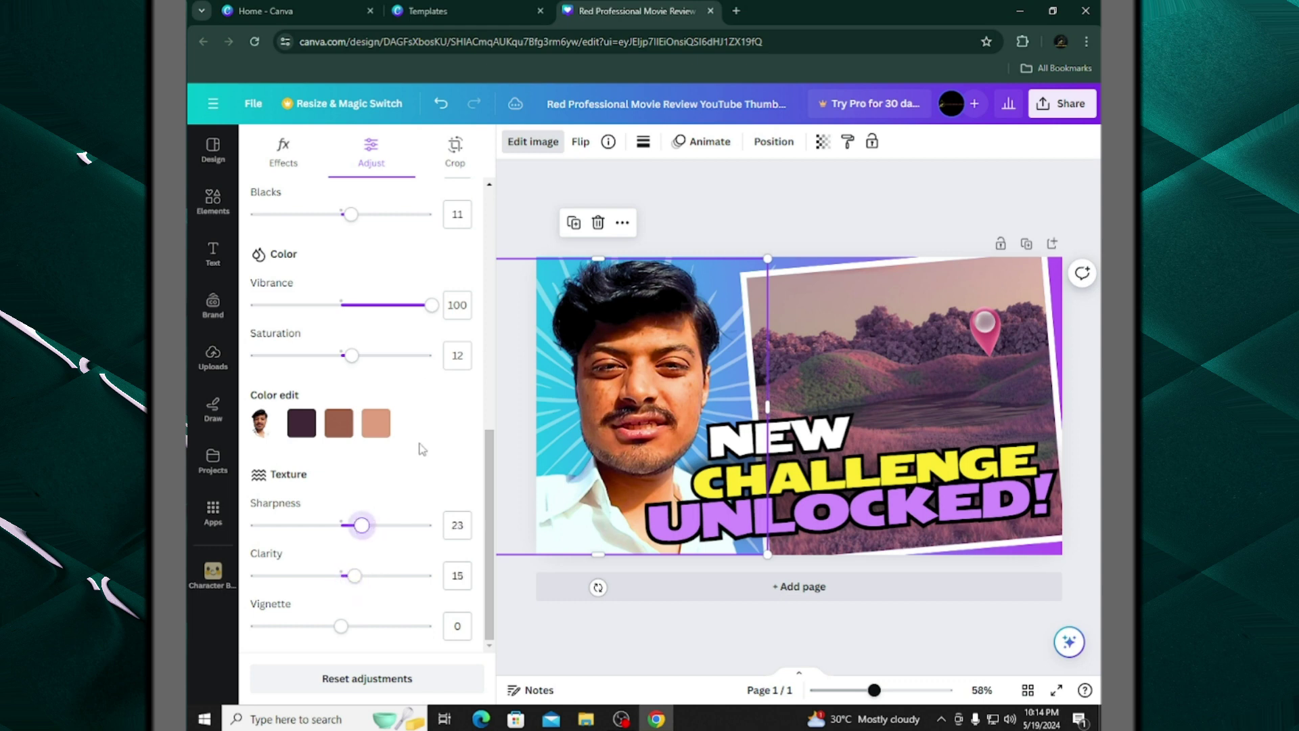
pyautogui.scroll(7, 421, 448)
pyautogui.scroll(-4, 421, 450)
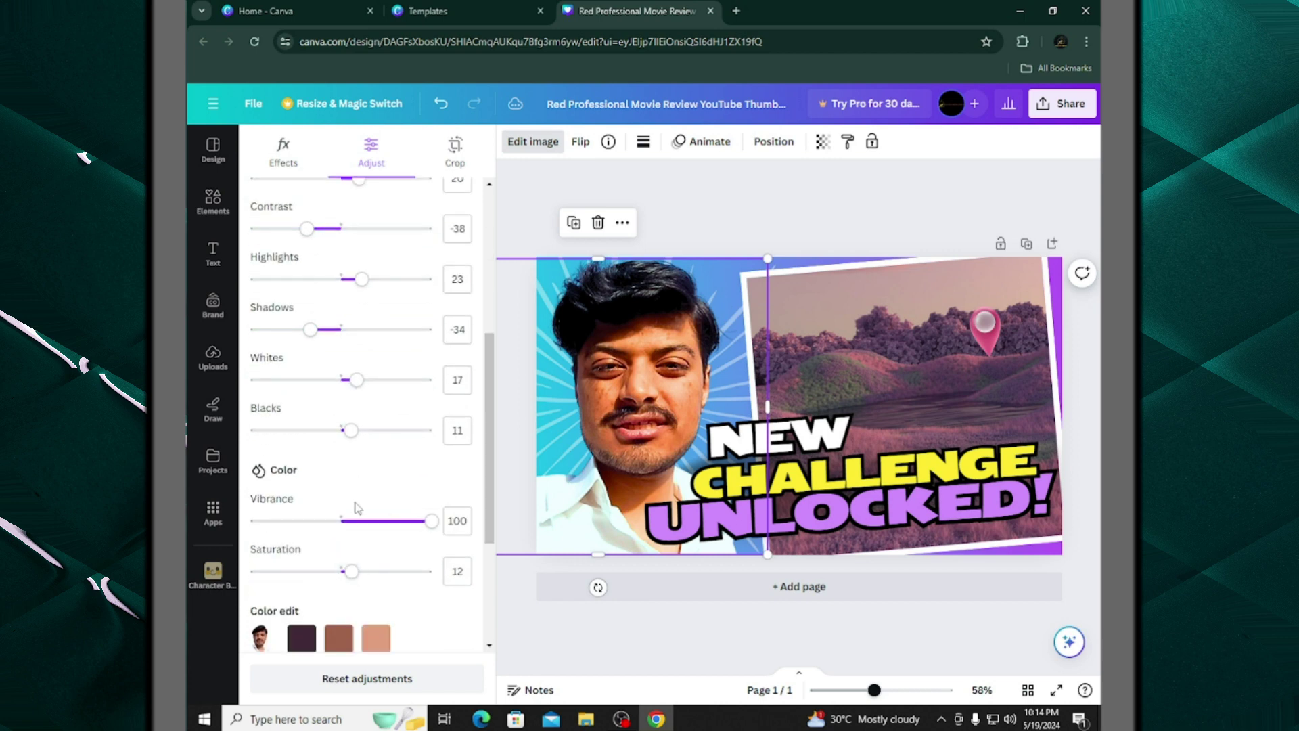
pyautogui.scroll(-3, 358, 507)
pyautogui.moveTo(352, 580); pyautogui.dragTo(345, 583)
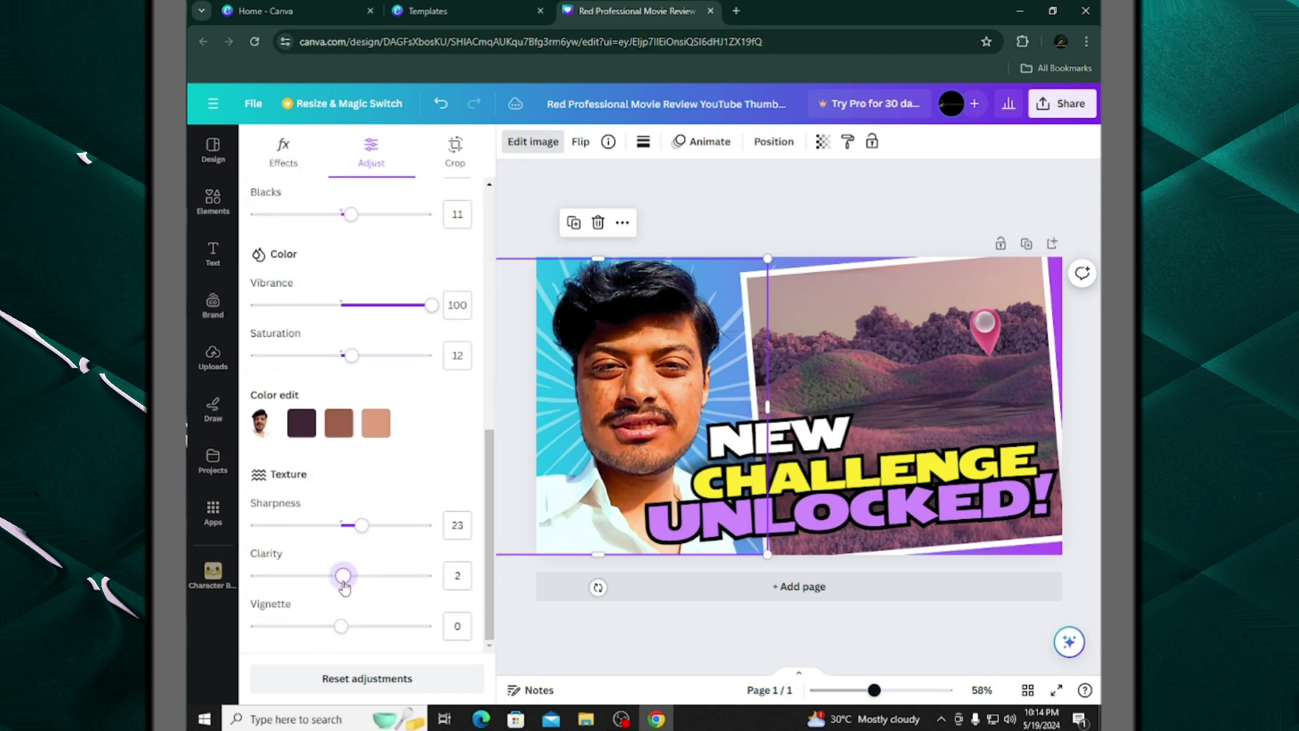
pyautogui.scroll(8, 359, 501)
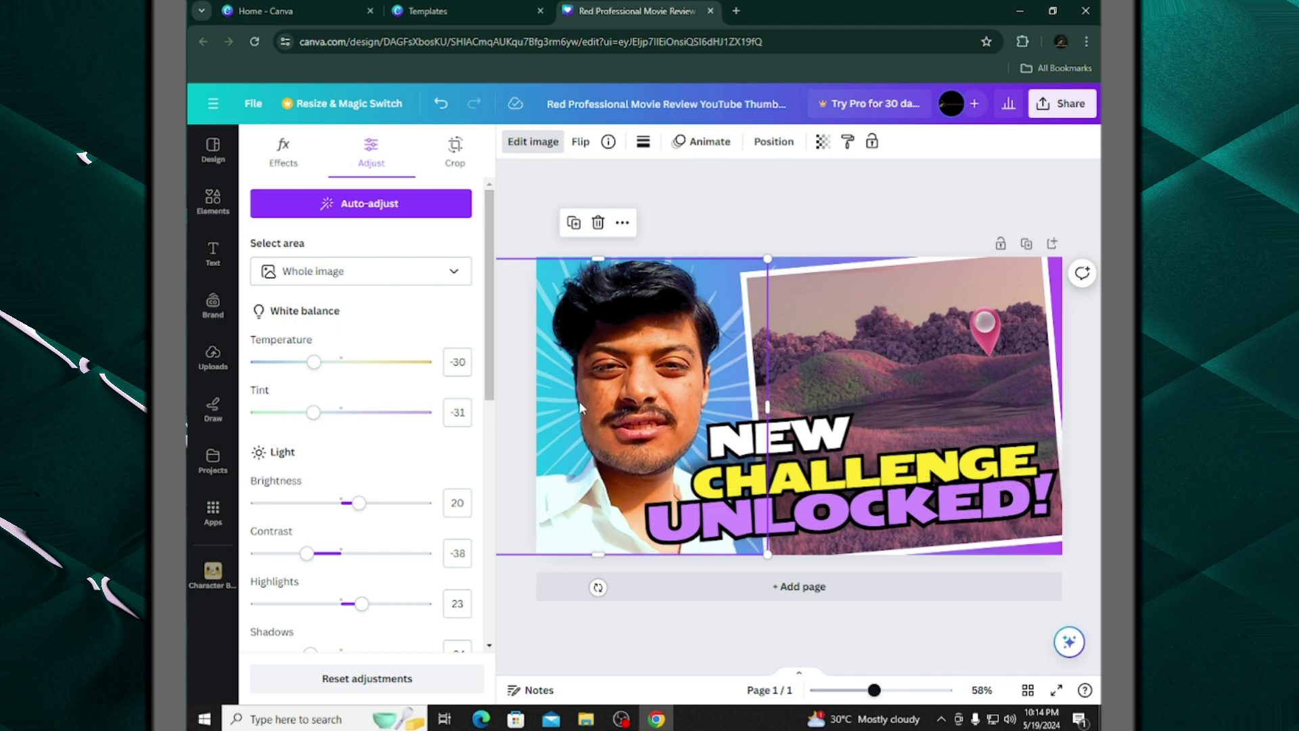
pyautogui.click(284, 156)
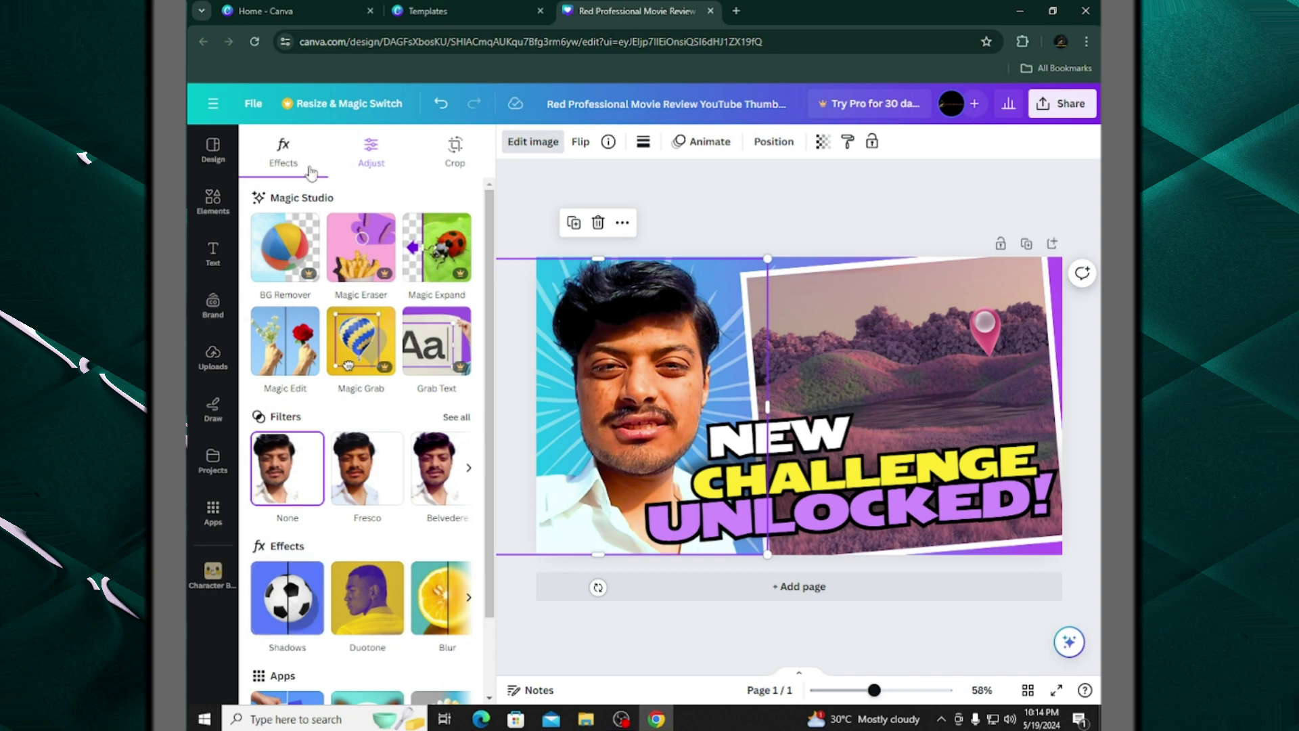
pyautogui.click(370, 150)
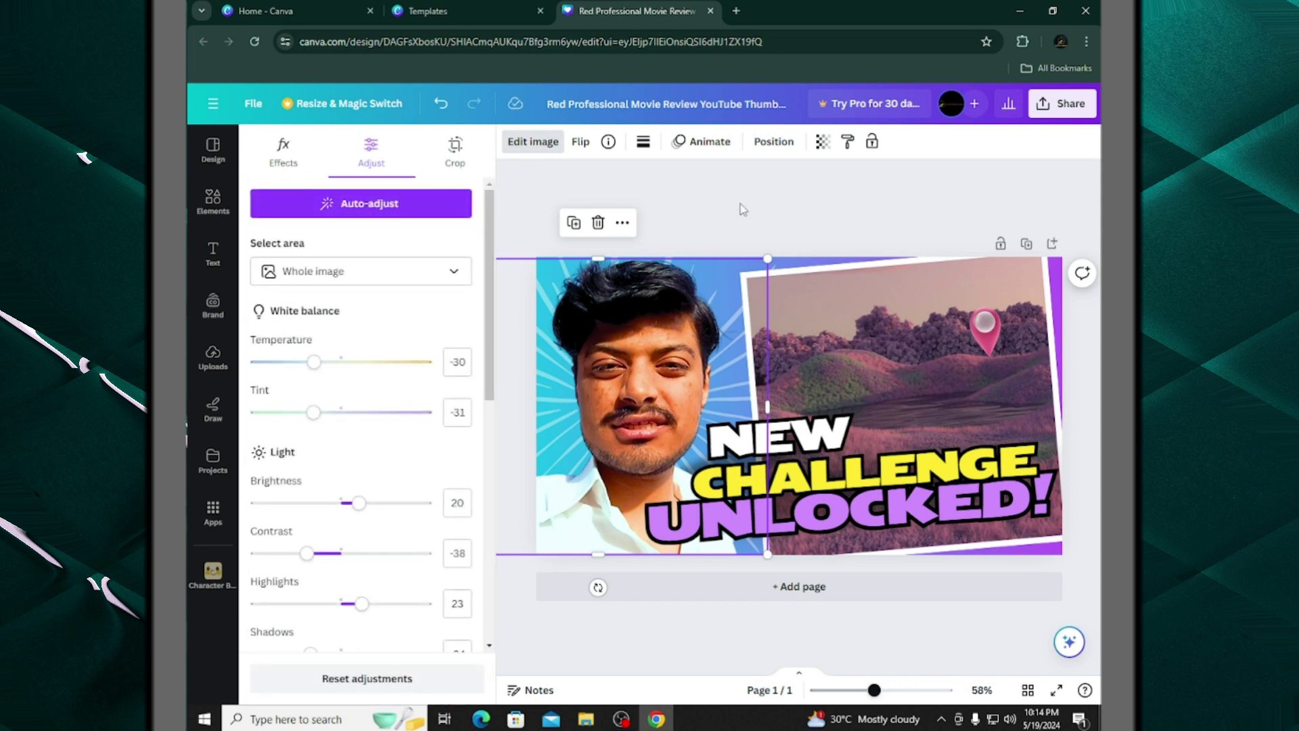
pyautogui.press('Escape')
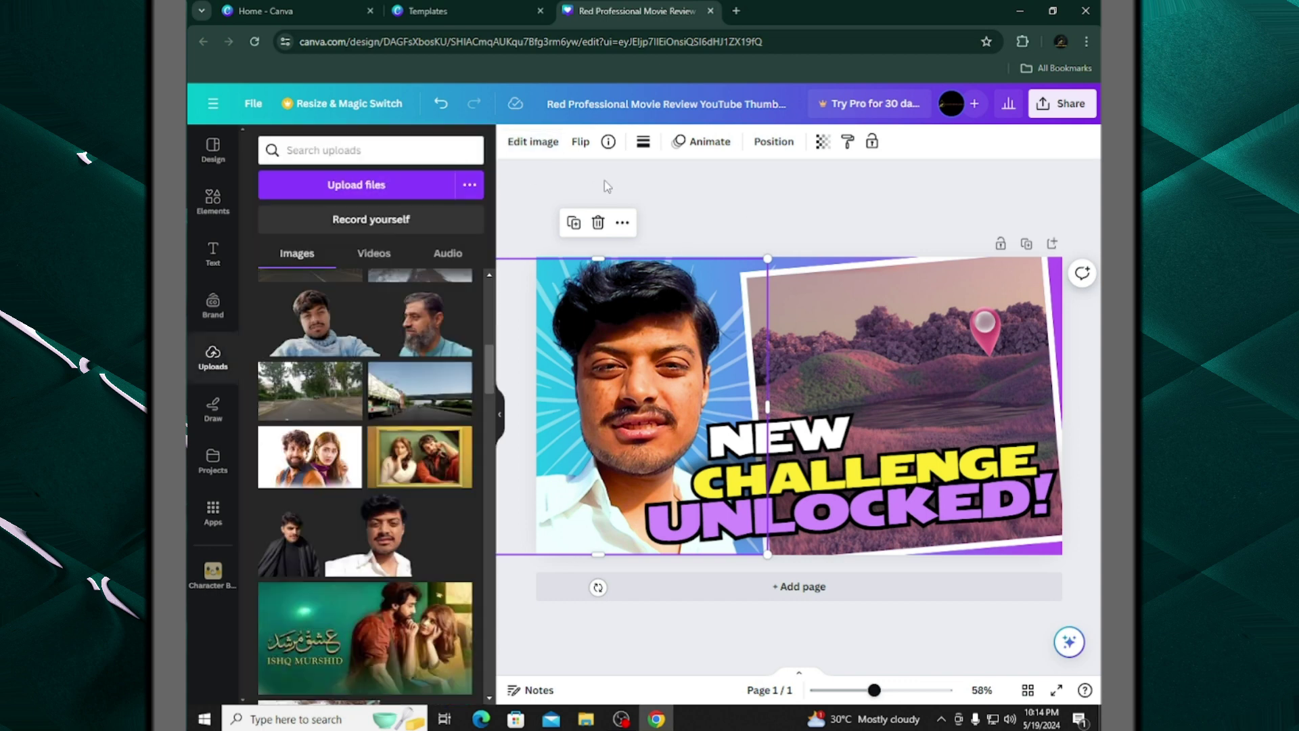
pyautogui.click(538, 146)
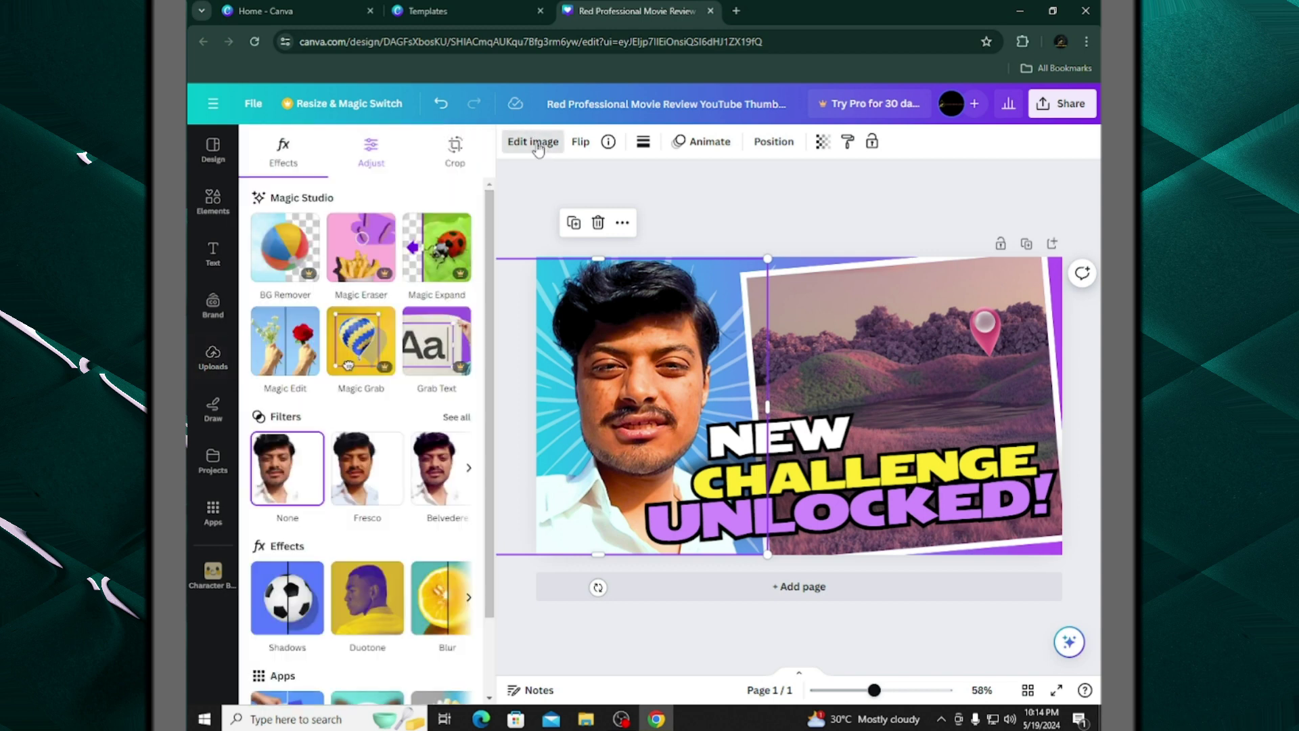
pyautogui.click(390, 161)
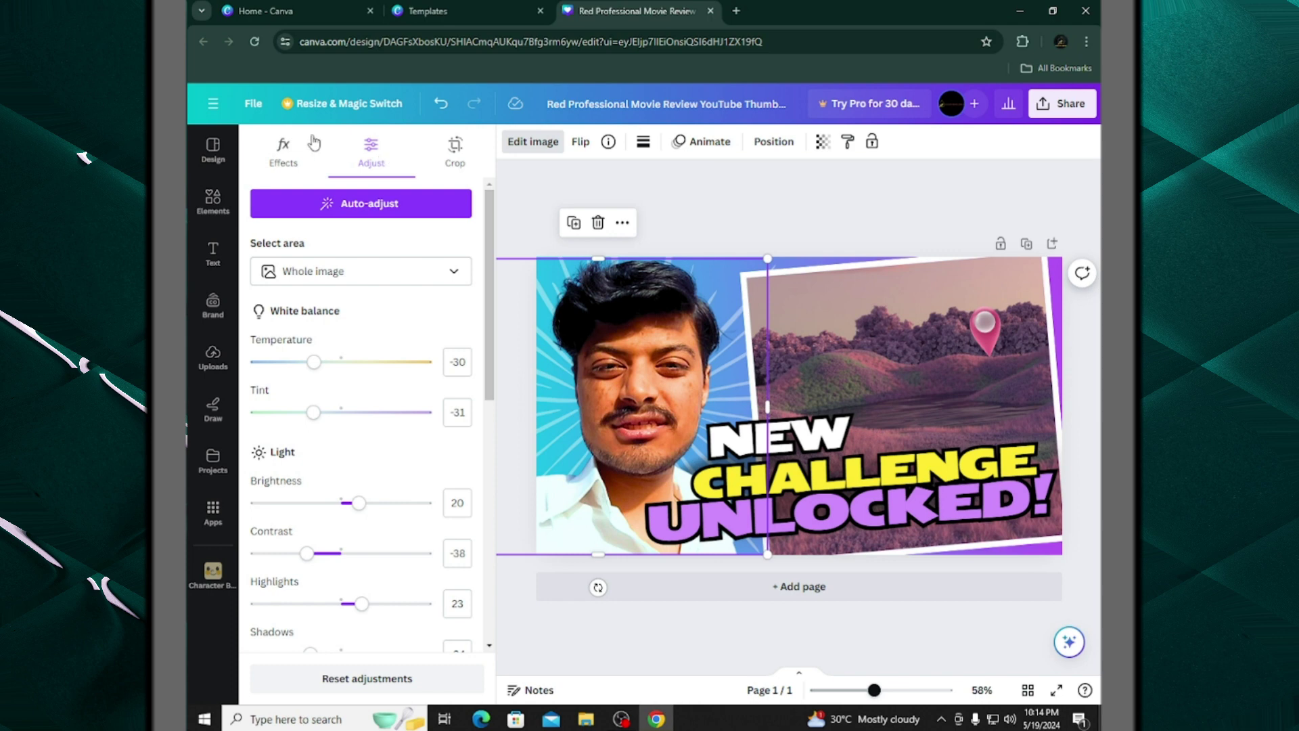
# Apply a Glow shadow to the portrait with size 58, blur amount 100 and intensity 100
pyautogui.click(293, 159)
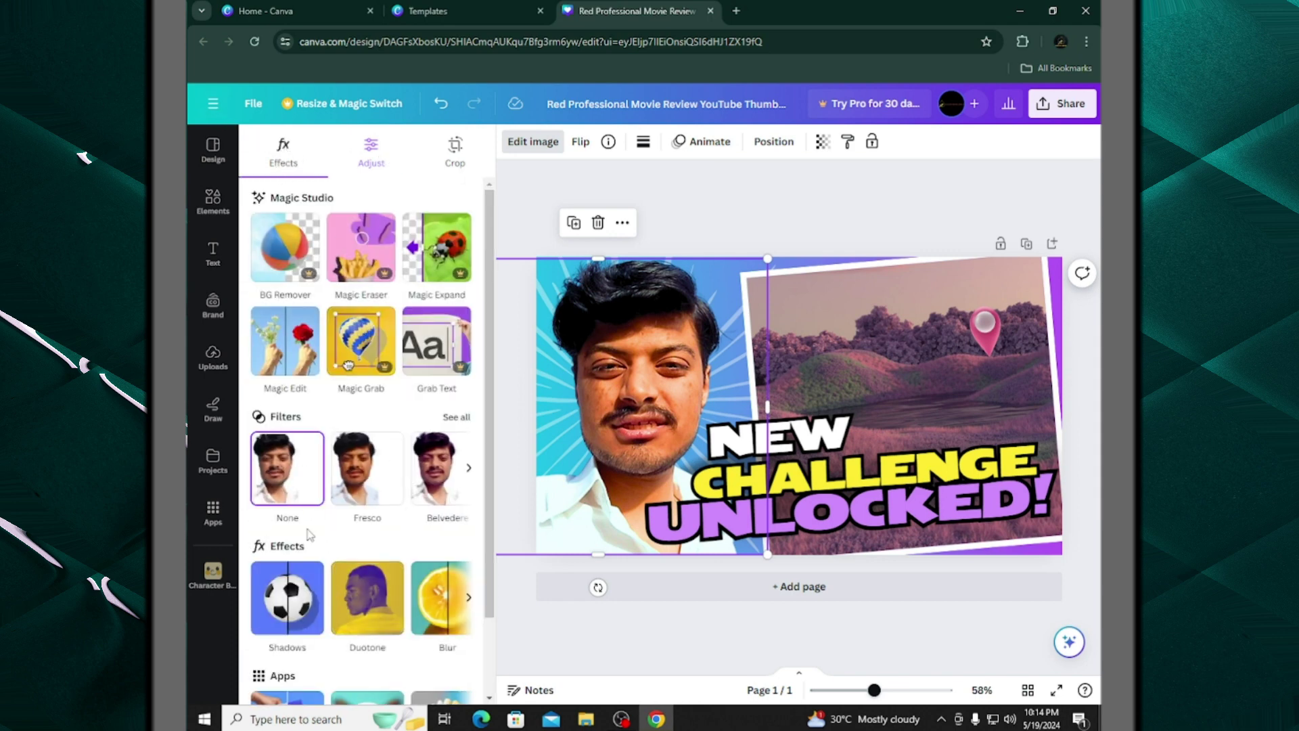
pyautogui.click(289, 604)
pyautogui.click(294, 334)
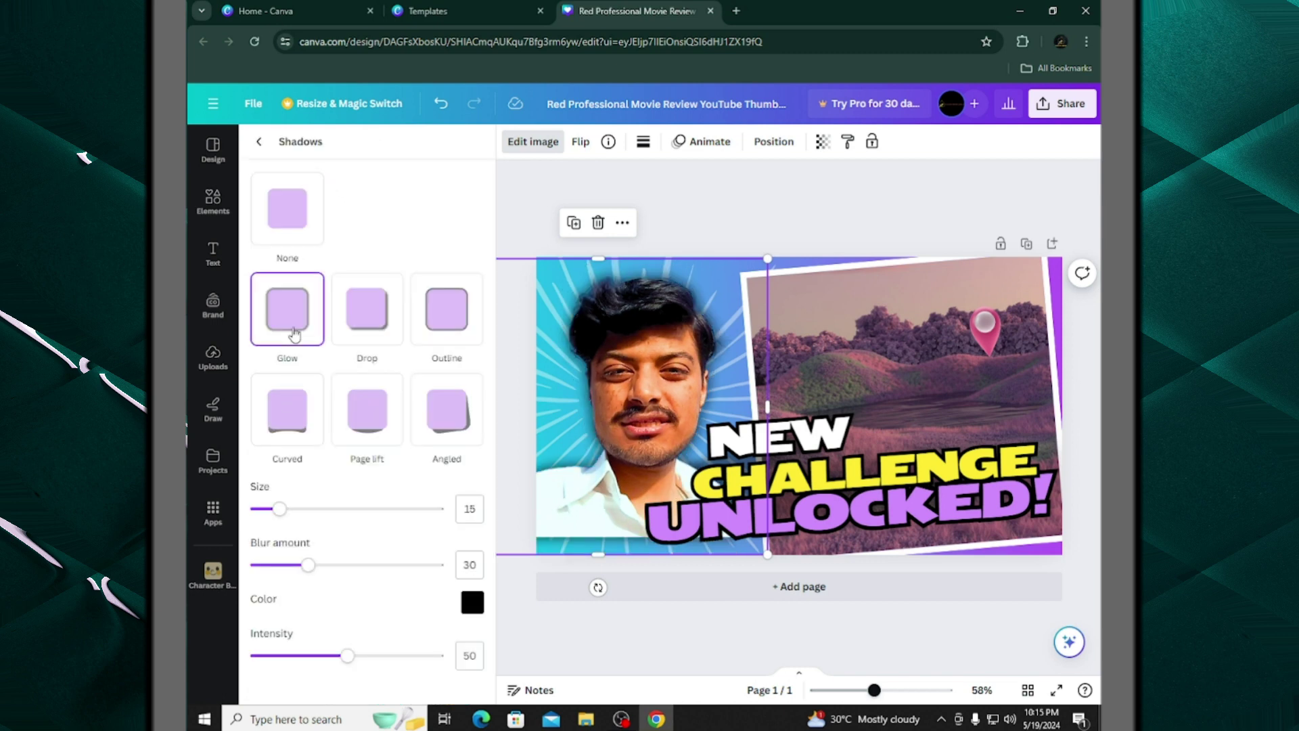
pyautogui.moveTo(347, 660); pyautogui.dragTo(447, 656)
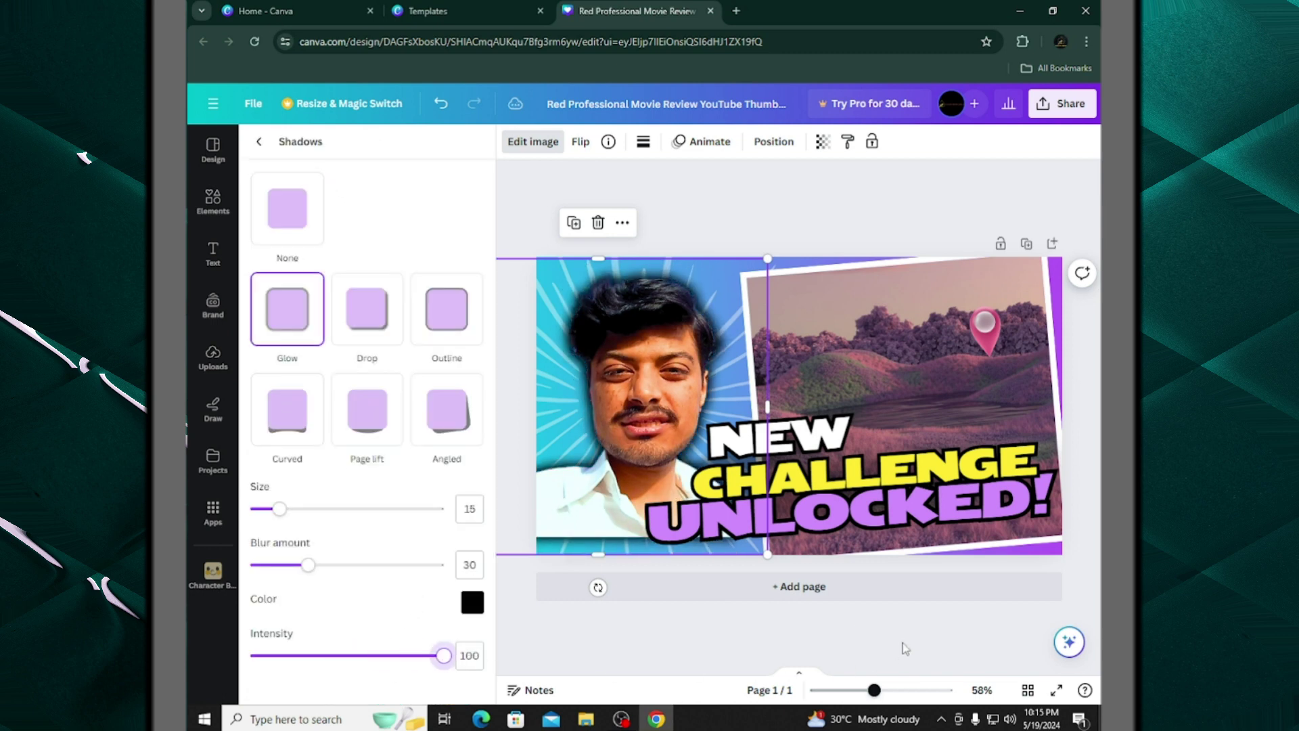
pyautogui.moveTo(306, 567); pyautogui.dragTo(444, 564)
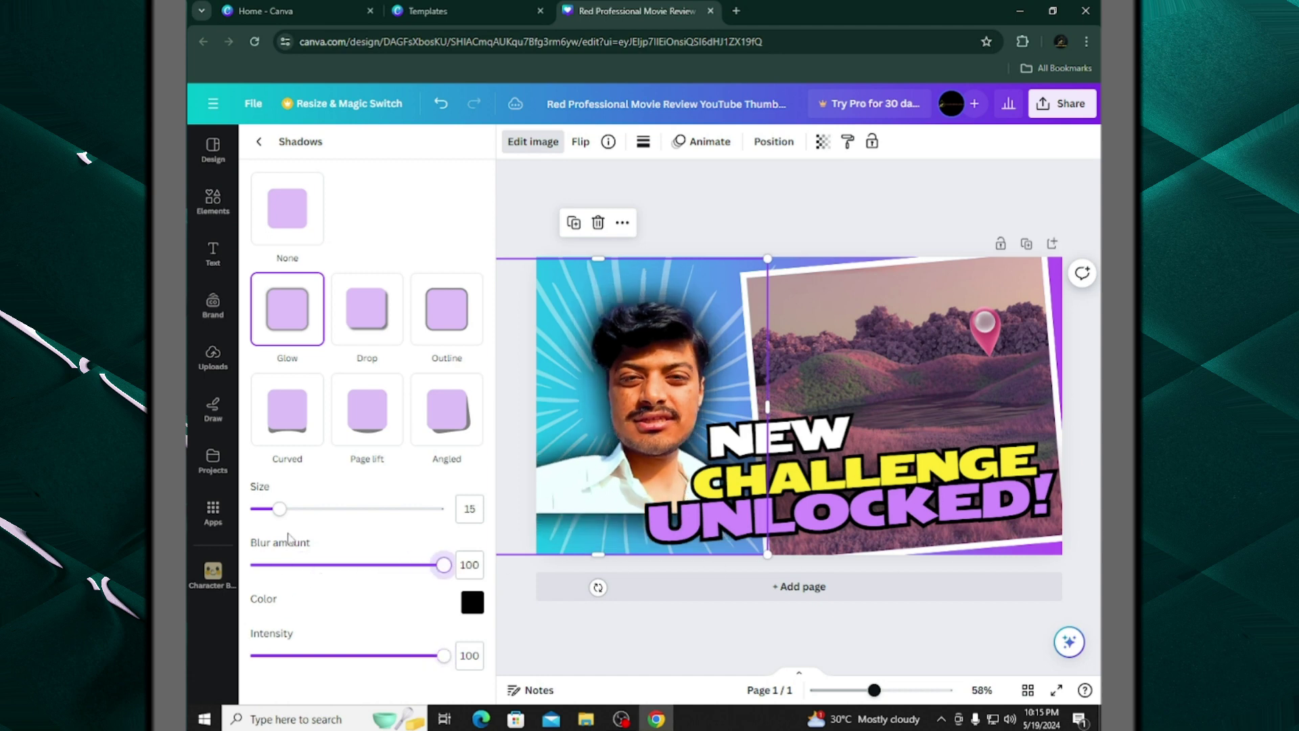
pyautogui.moveTo(283, 517); pyautogui.dragTo(367, 528)
# Enlarge the portrait beyond the page height, reopen its shadow settings and position it on the left with the face clear of the landscape photo
pyautogui.moveTo(768, 554); pyautogui.dragTo(888, 660)
pyautogui.moveTo(712, 364); pyautogui.dragTo(624, 310)
pyautogui.moveTo(804, 613); pyautogui.dragTo(819, 623)
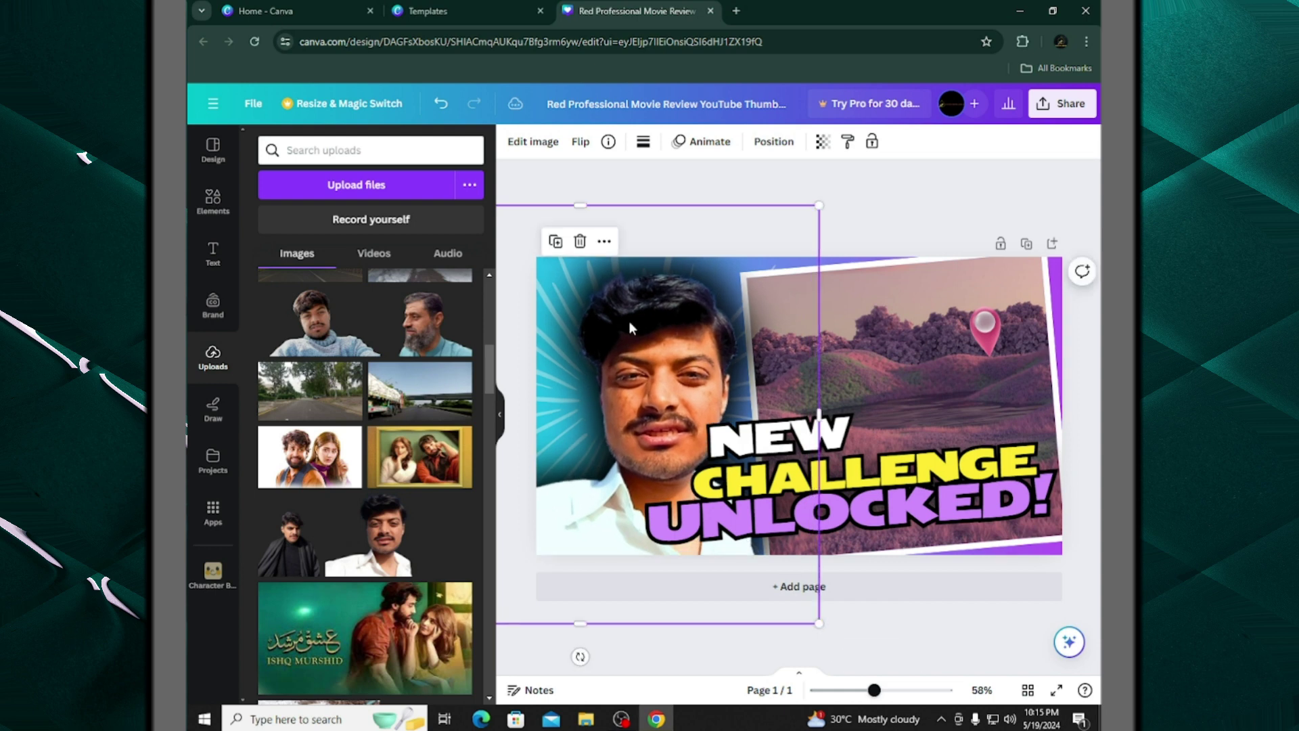
pyautogui.moveTo(648, 344); pyautogui.dragTo(660, 344)
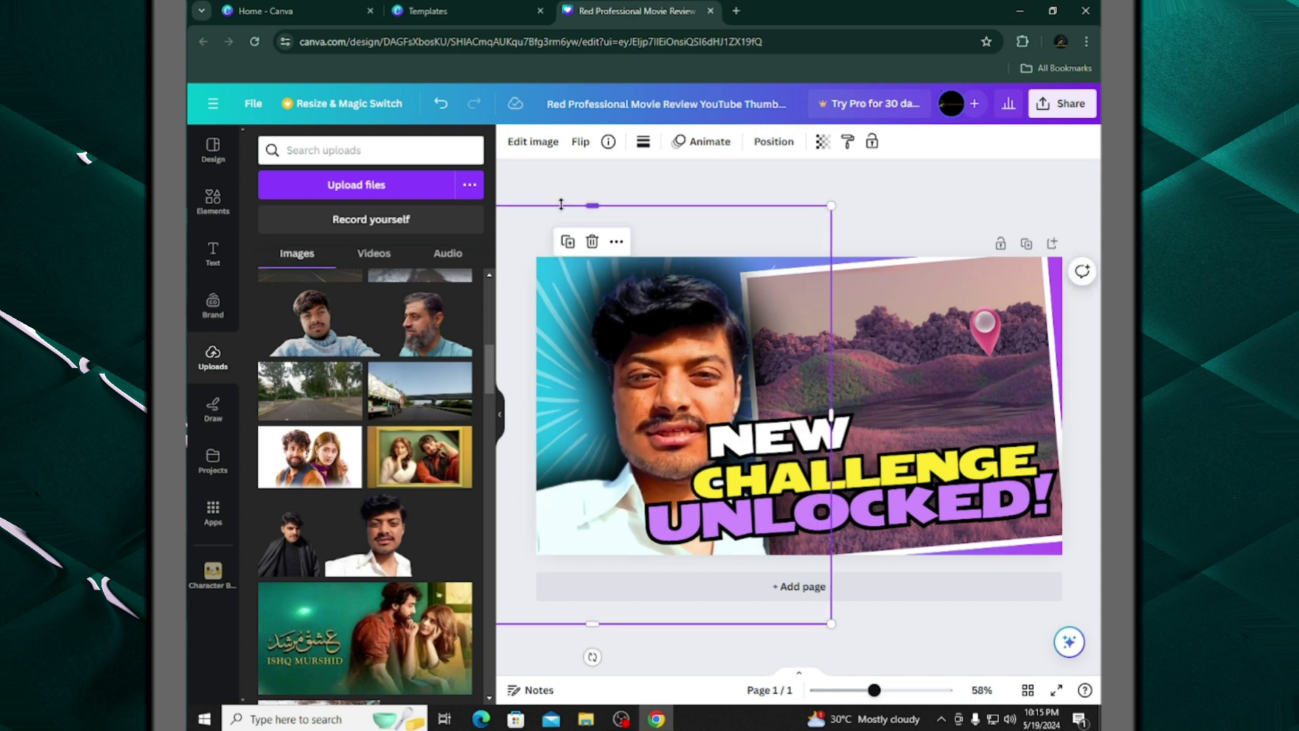
pyautogui.click(534, 141)
pyautogui.click(287, 599)
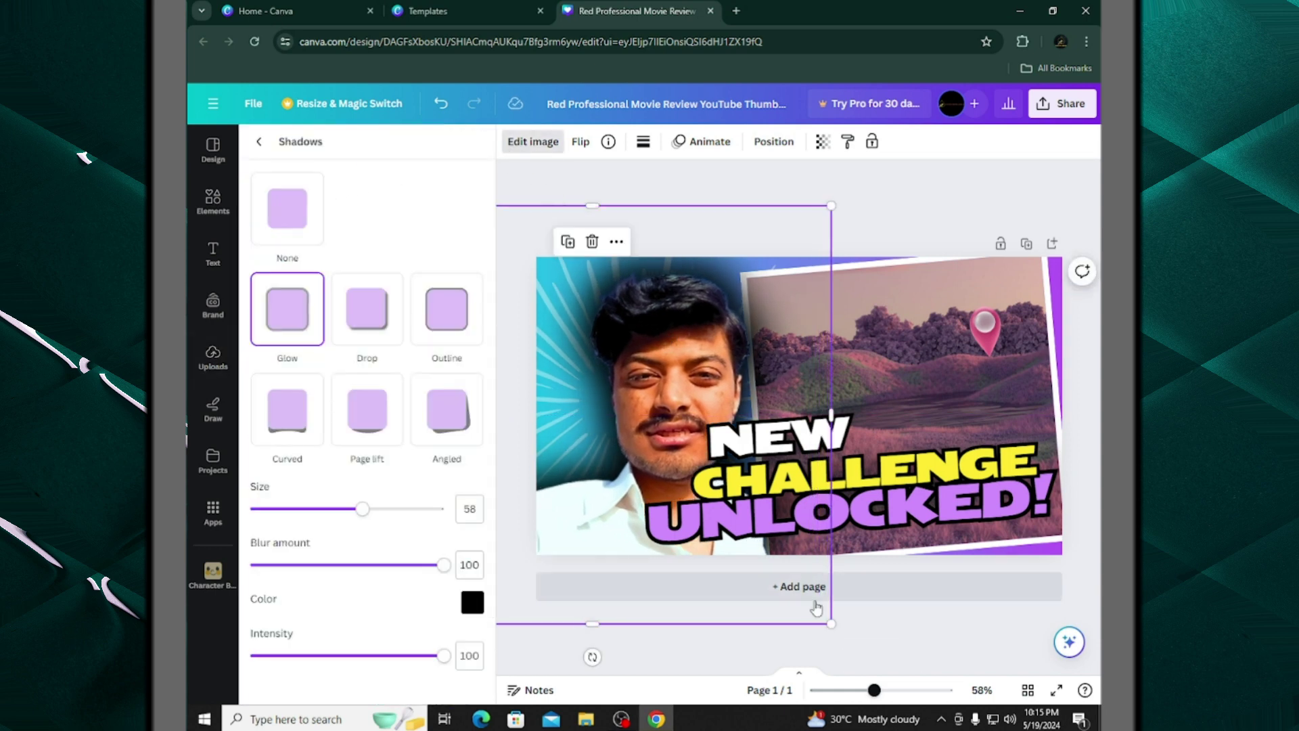
pyautogui.moveTo(688, 330); pyautogui.dragTo(661, 333)
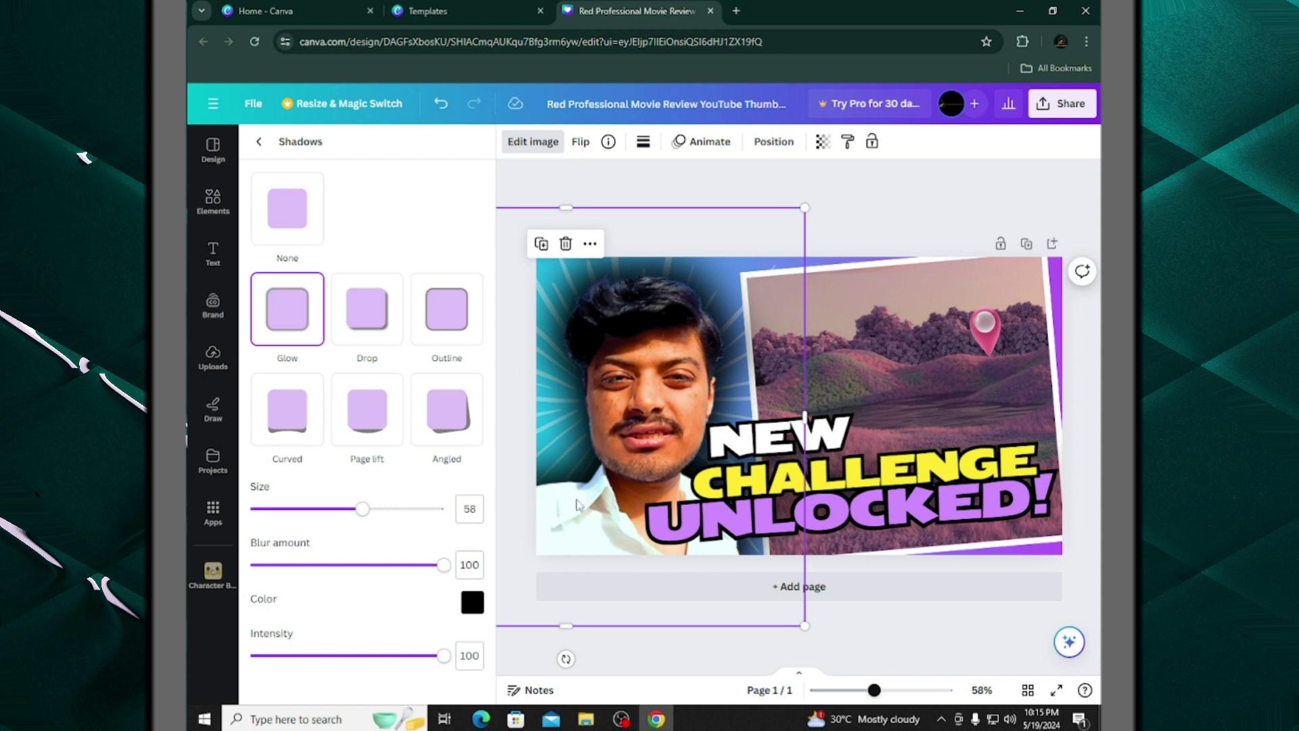
# Change the portrait's glow color to bright green #33FF00
pyautogui.click(471, 599)
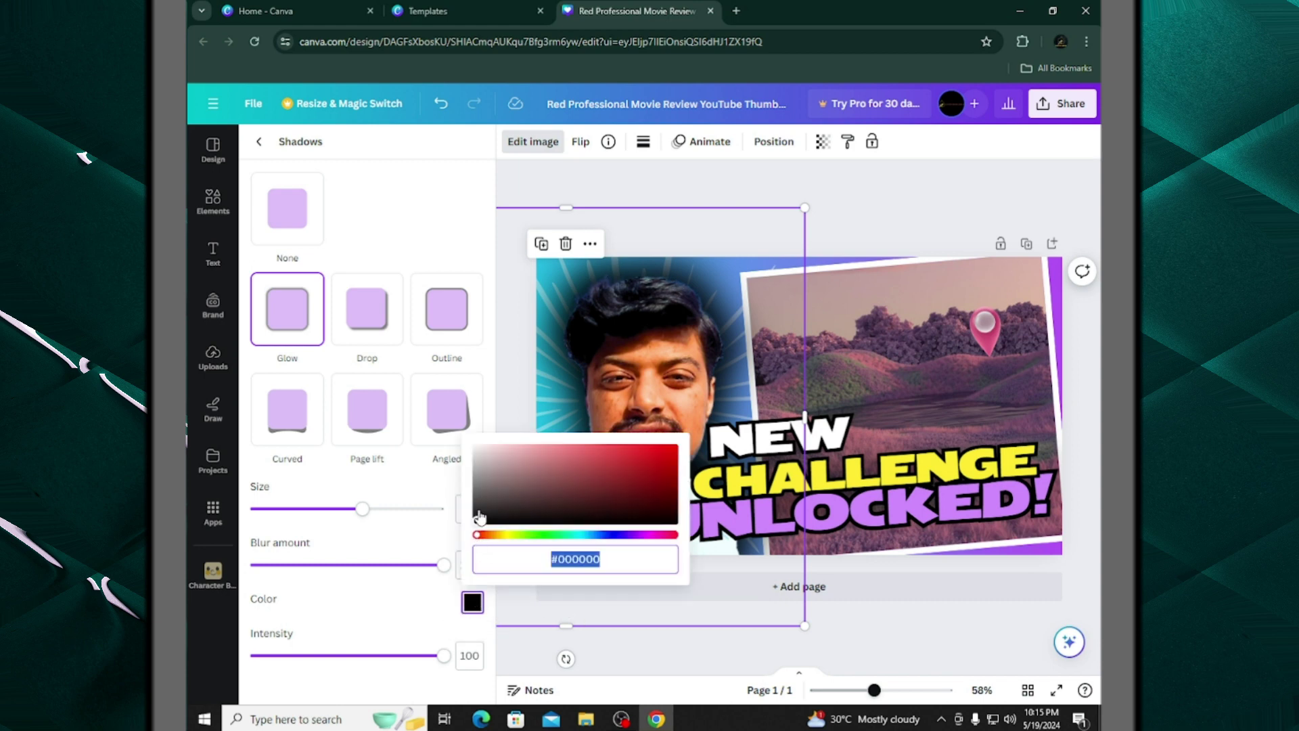
pyautogui.moveTo(509, 475); pyautogui.dragTo(675, 449)
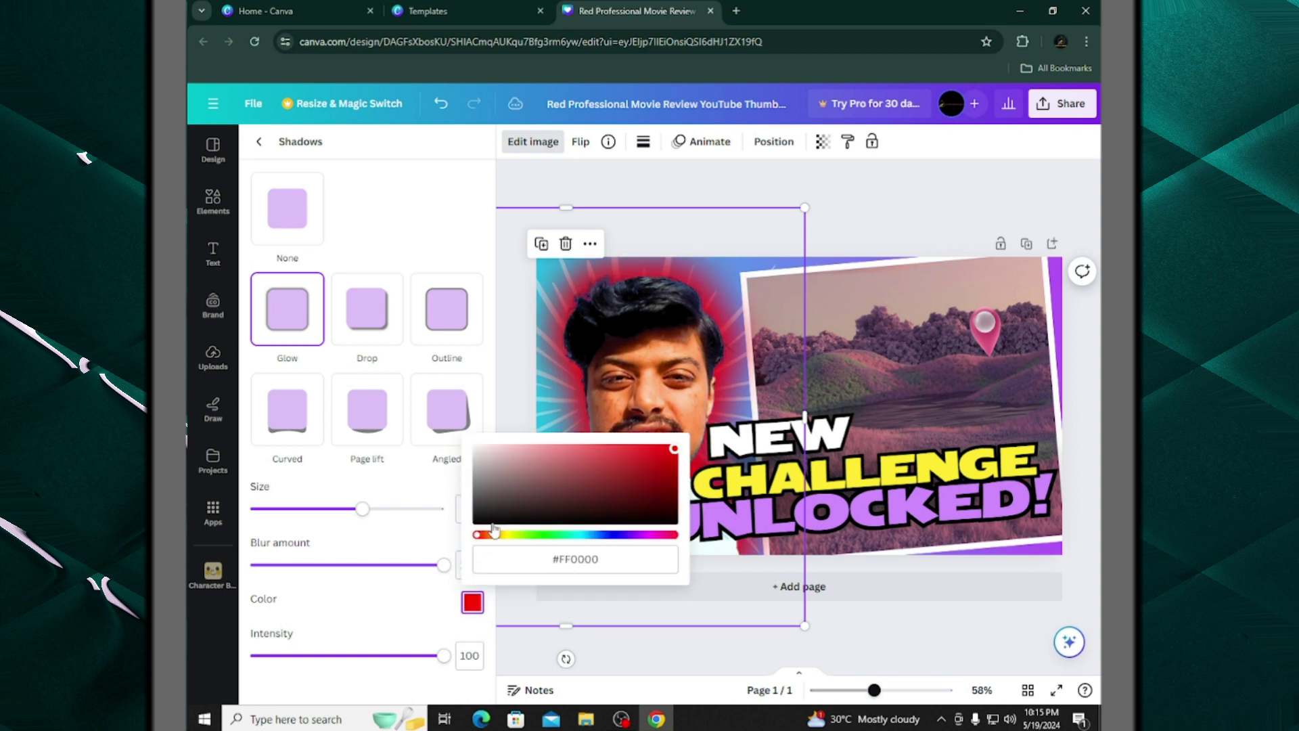
pyautogui.moveTo(478, 540); pyautogui.dragTo(547, 579)
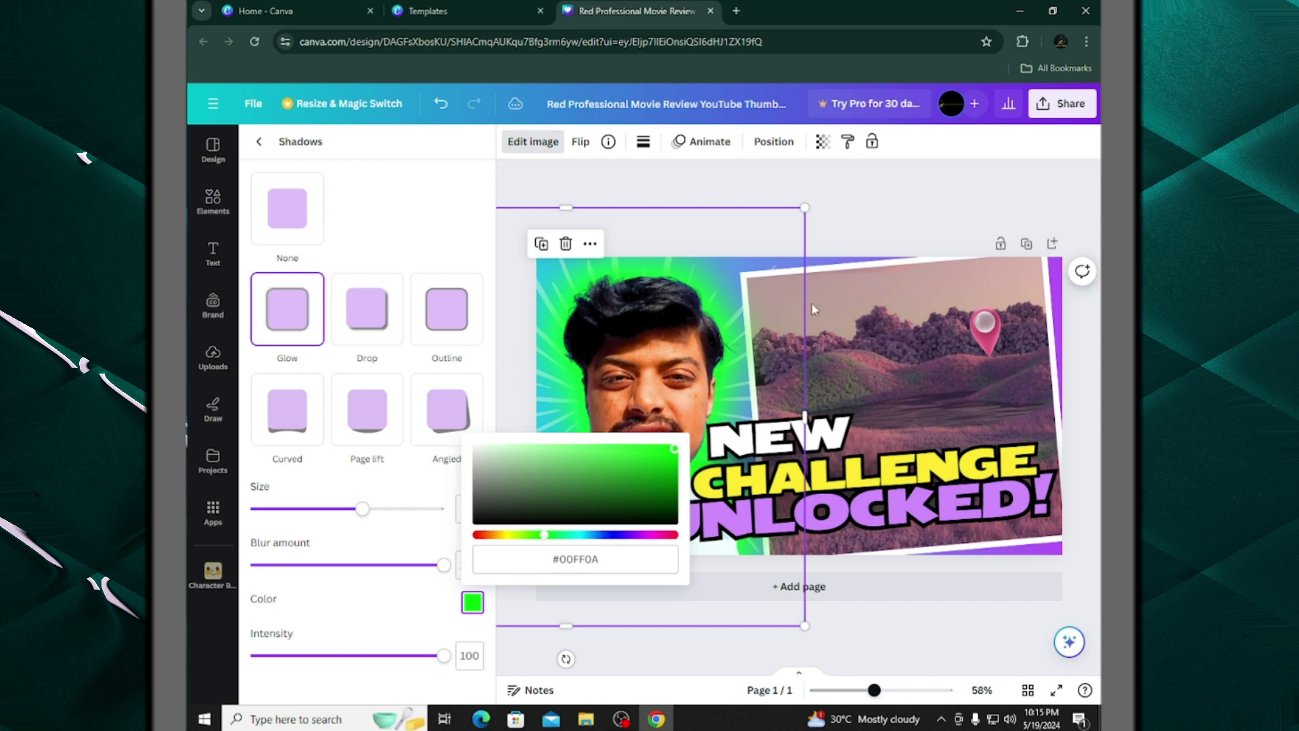
pyautogui.moveTo(547, 540); pyautogui.dragTo(538, 548)
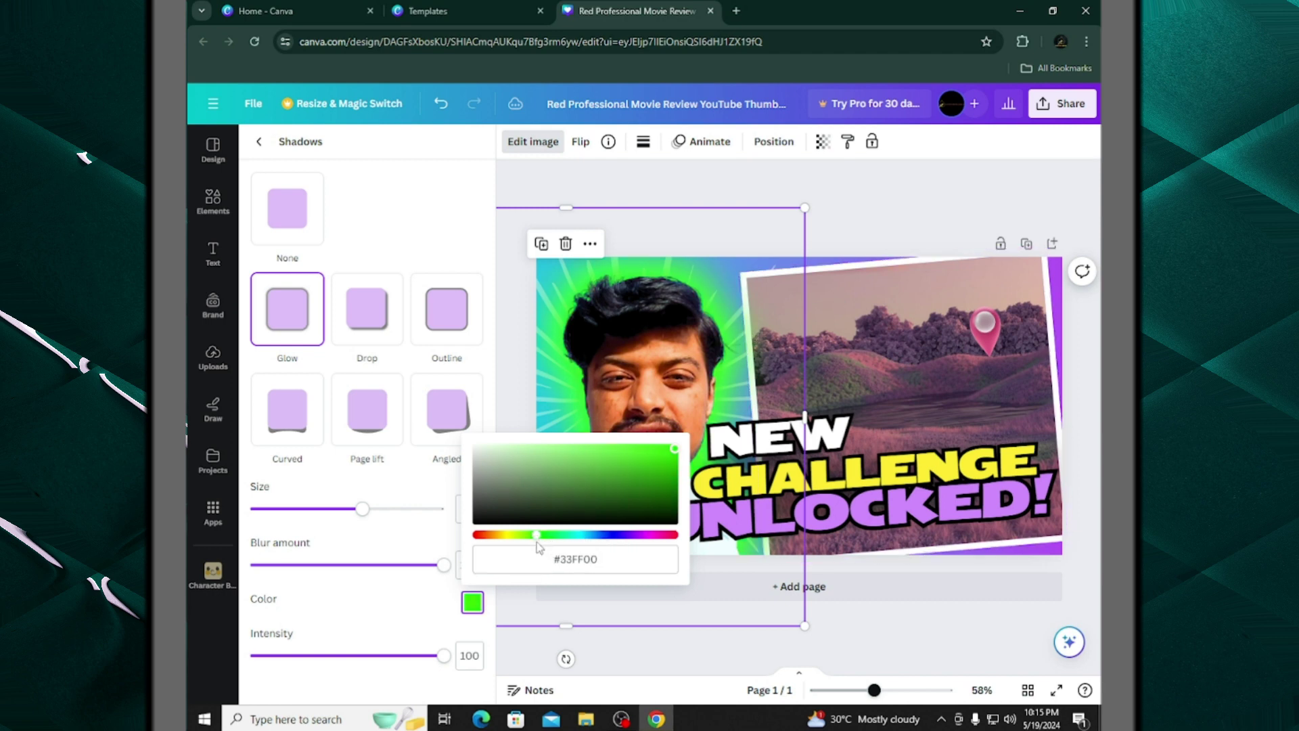
# Recolor the title word "UNLOCKED!" to bright green #3BFF00
pyautogui.click(898, 520)
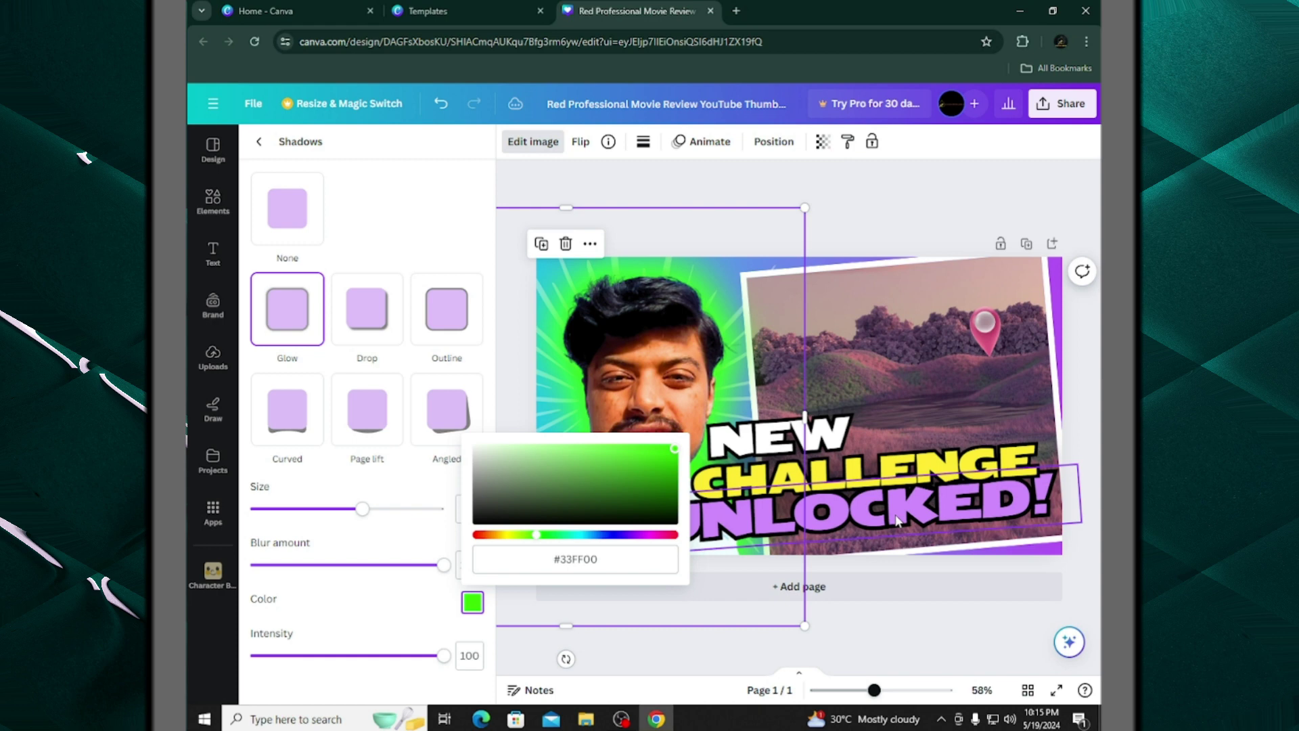
pyautogui.doubleClick(898, 520)
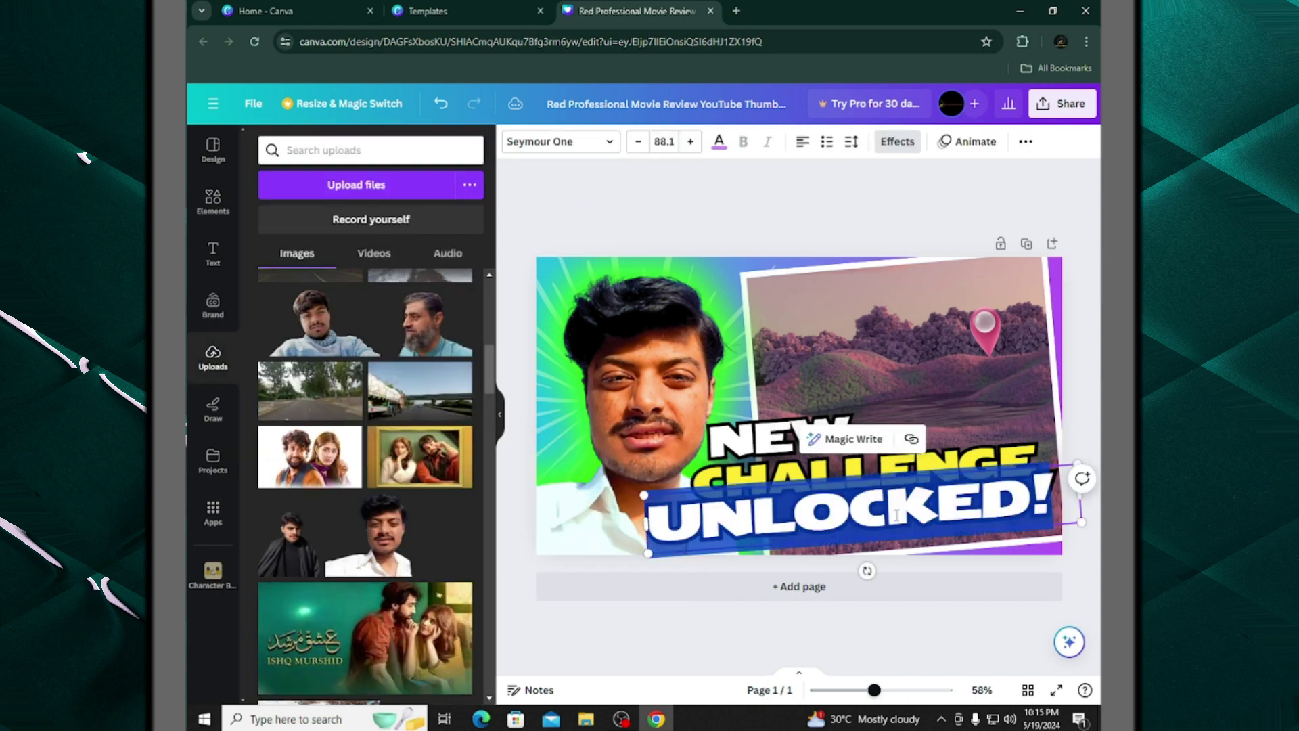
pyautogui.click(720, 142)
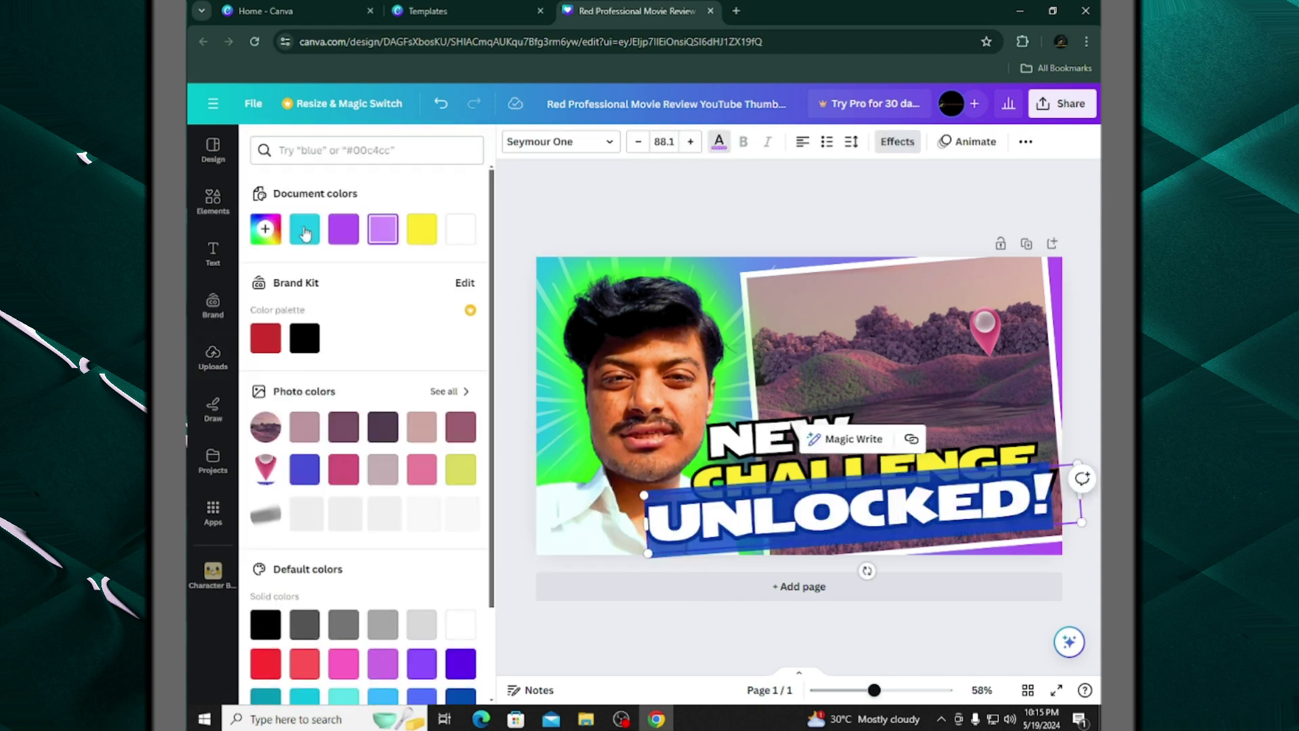
pyautogui.click(265, 229)
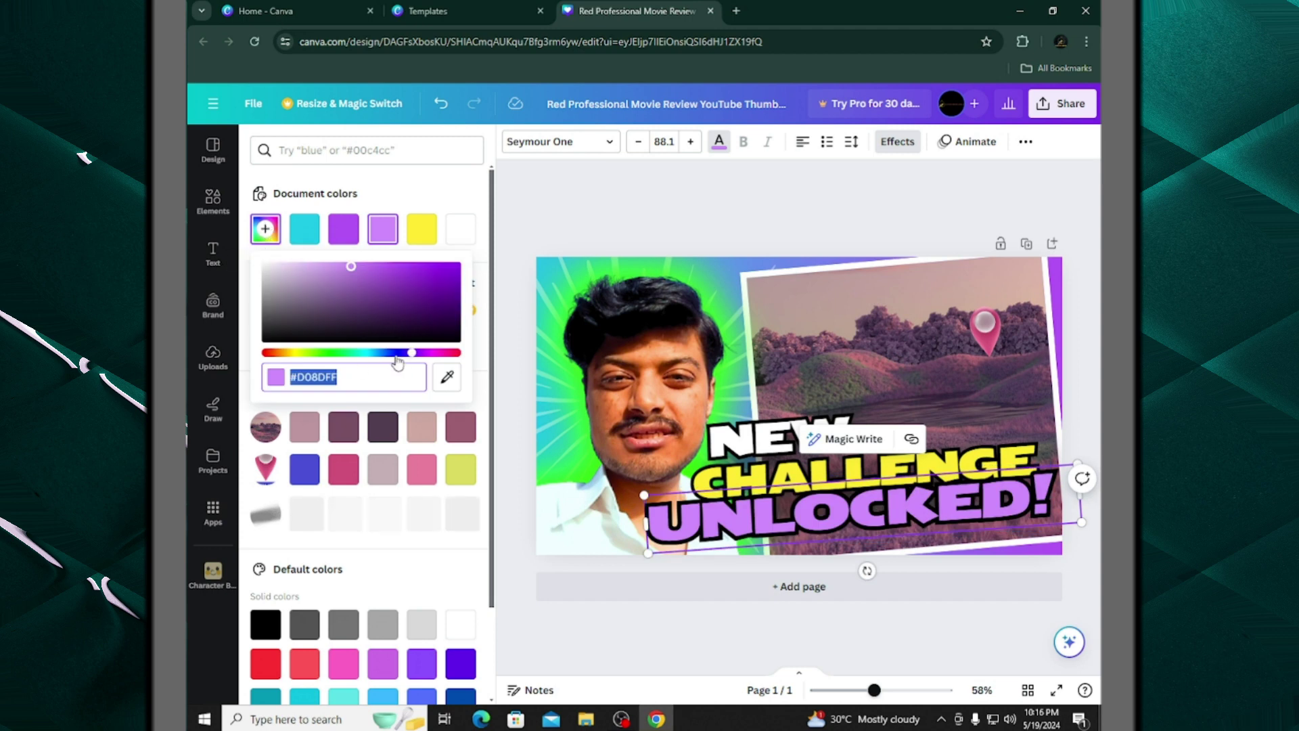
pyautogui.moveTo(393, 353); pyautogui.dragTo(323, 353)
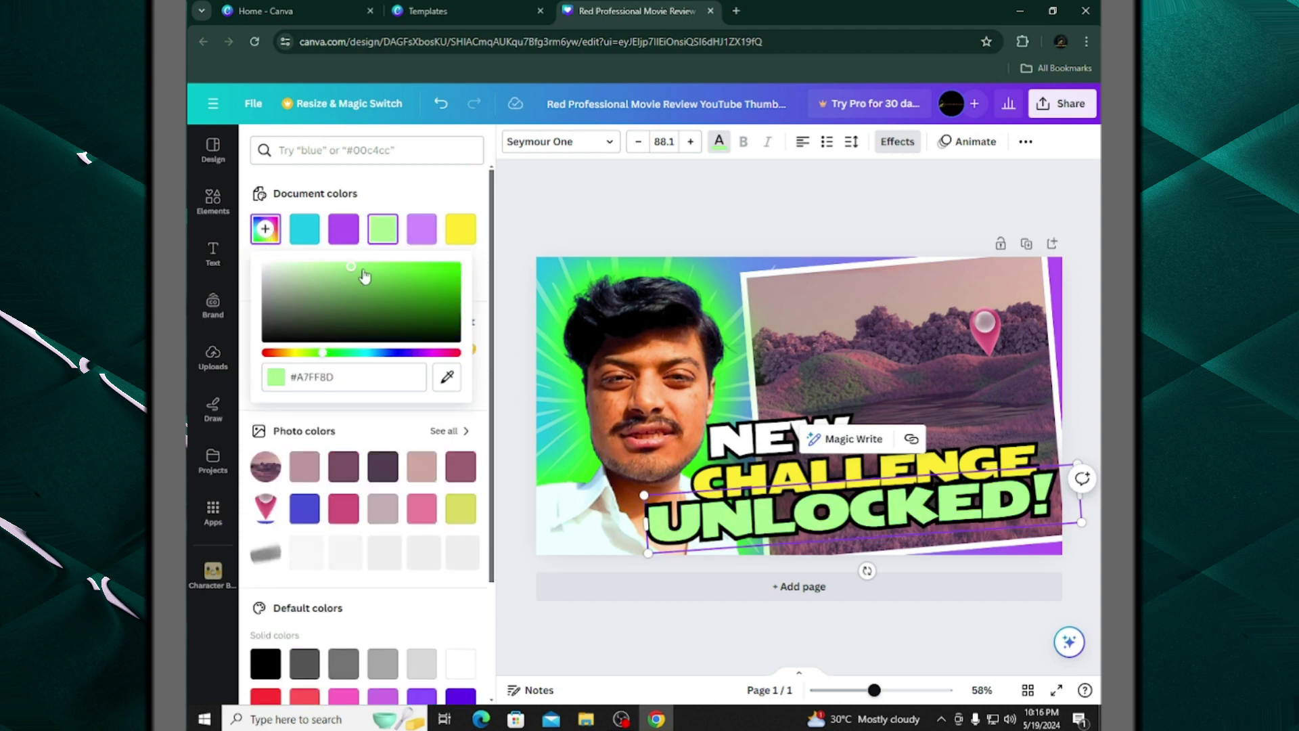
pyautogui.moveTo(359, 274); pyautogui.dragTo(458, 266)
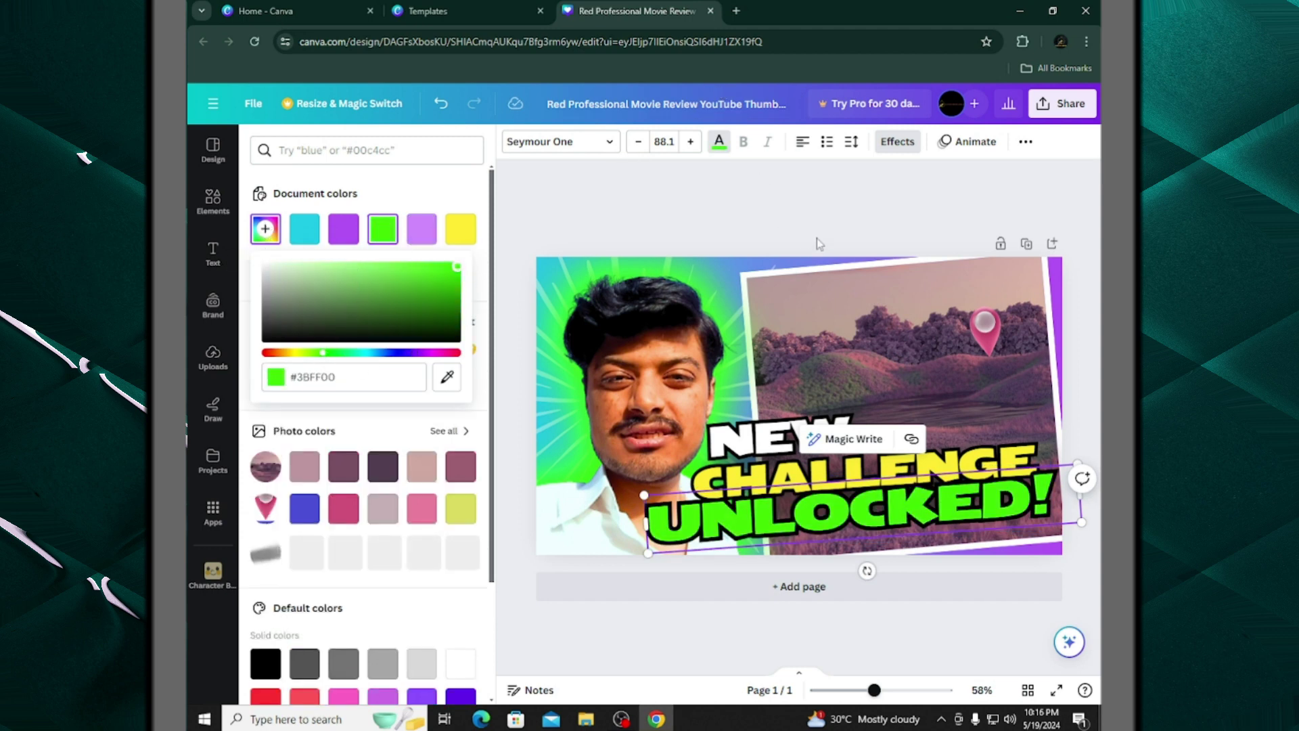
# Recolor the title word "CHALLENGE" to a fully saturated yellow, #FFED00
pyautogui.click(972, 463)
pyautogui.click(265, 229)
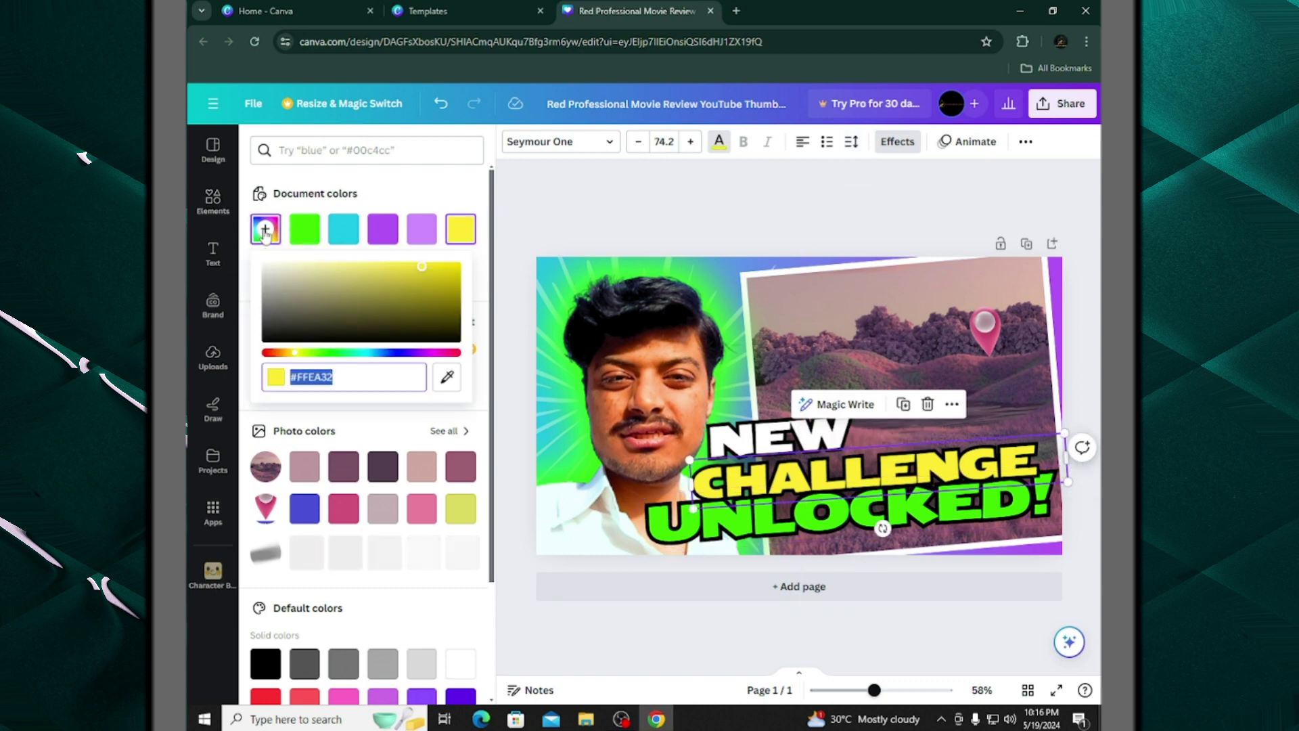
pyautogui.moveTo(429, 263); pyautogui.dragTo(459, 265)
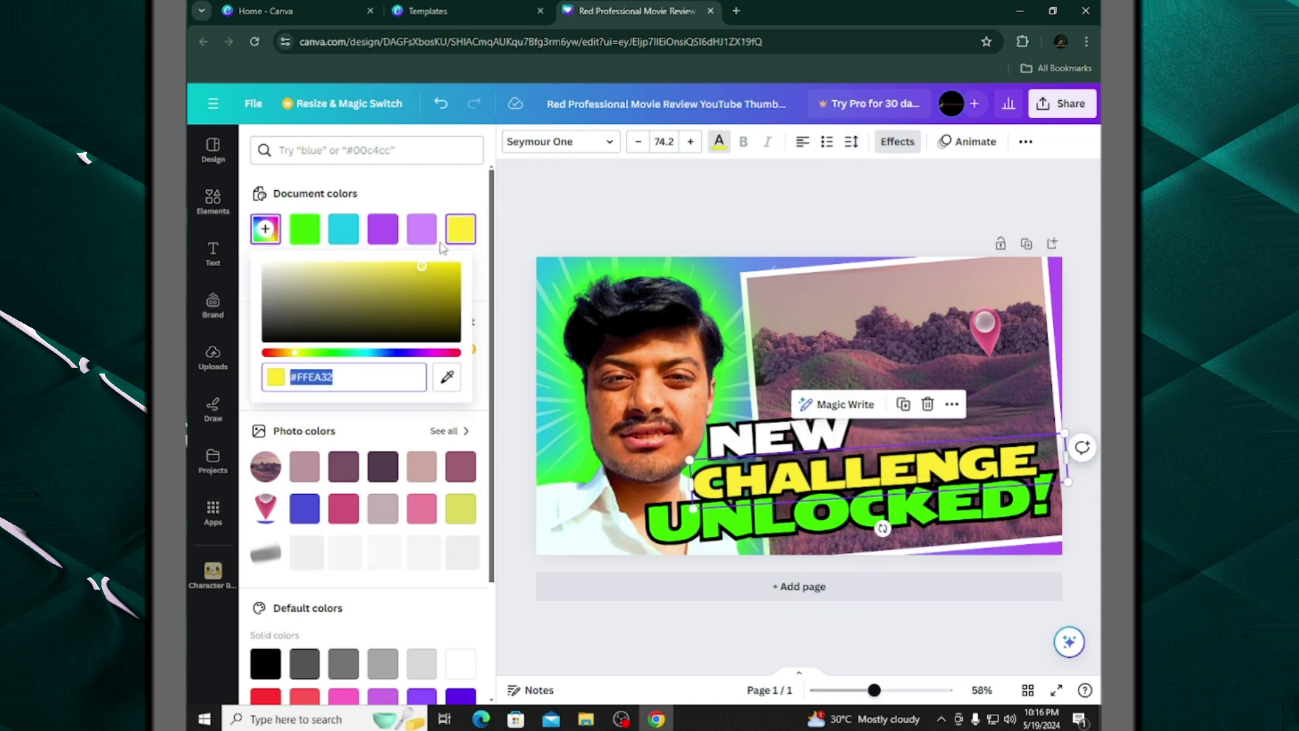
pyautogui.click(295, 354)
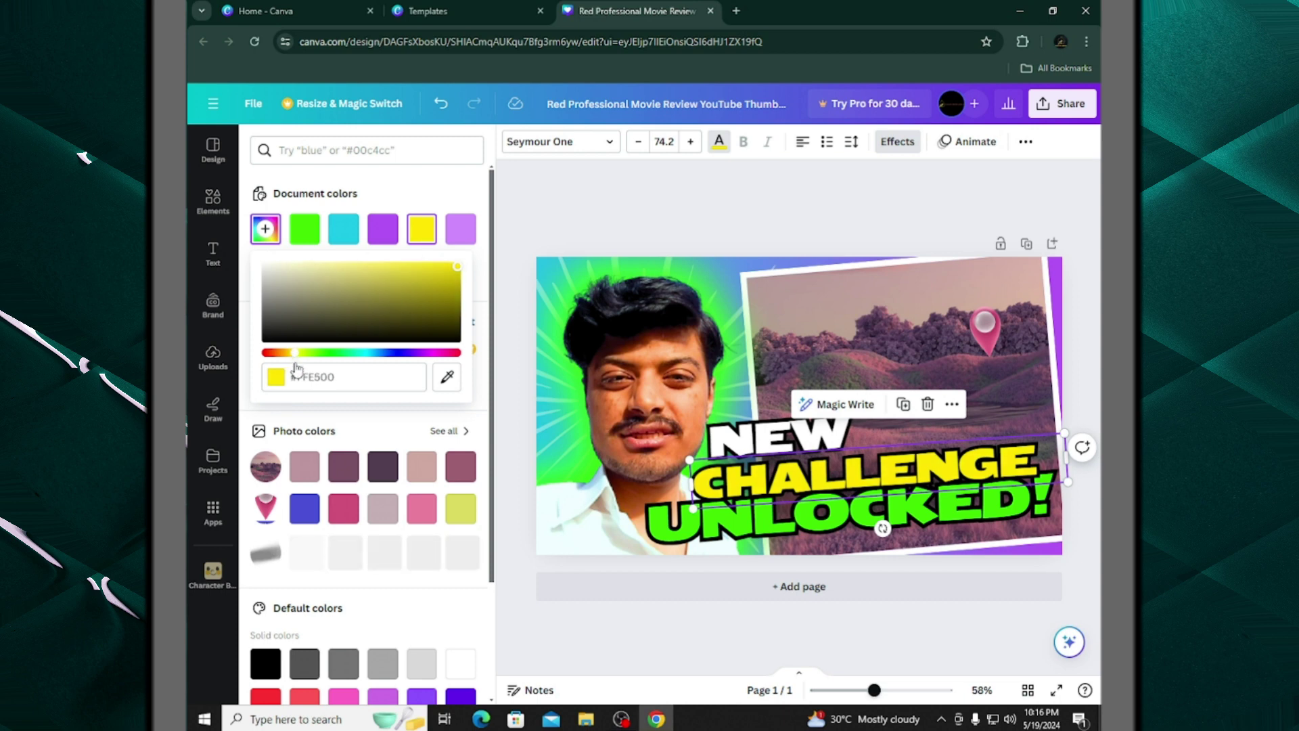
pyautogui.click(718, 141)
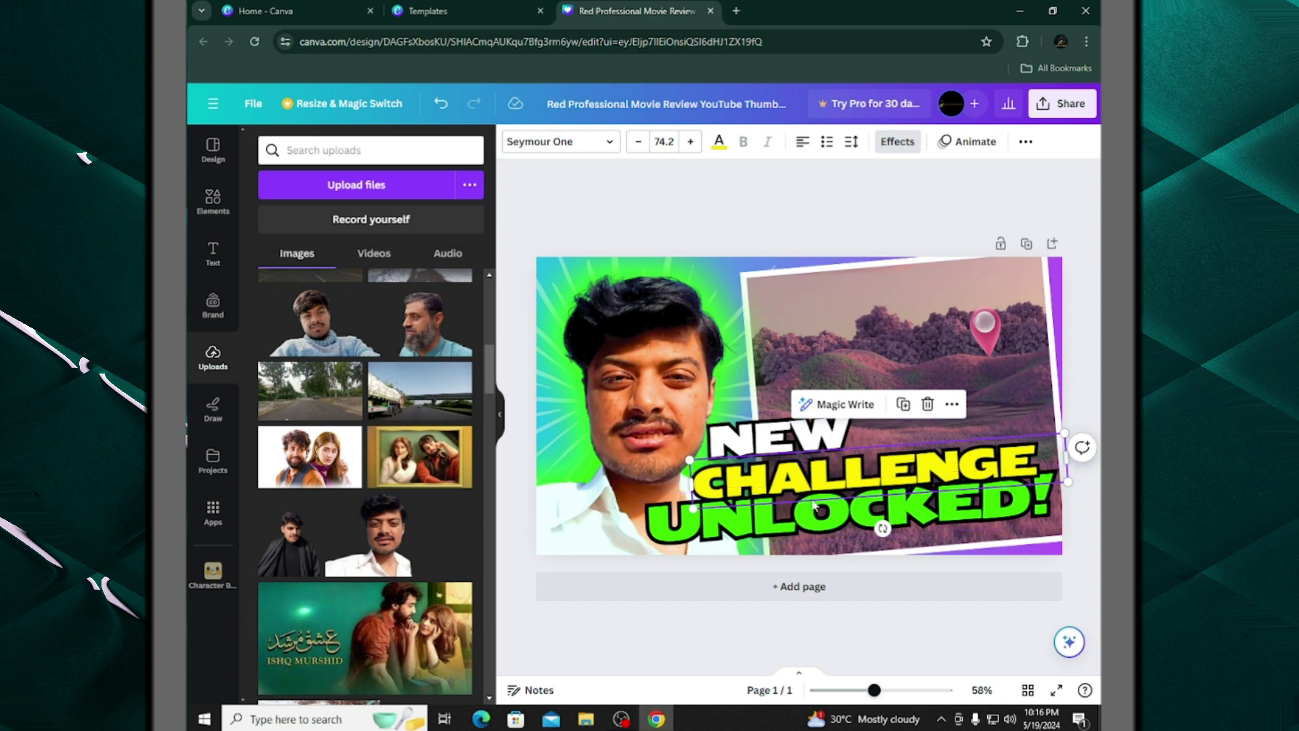
pyautogui.click(754, 209)
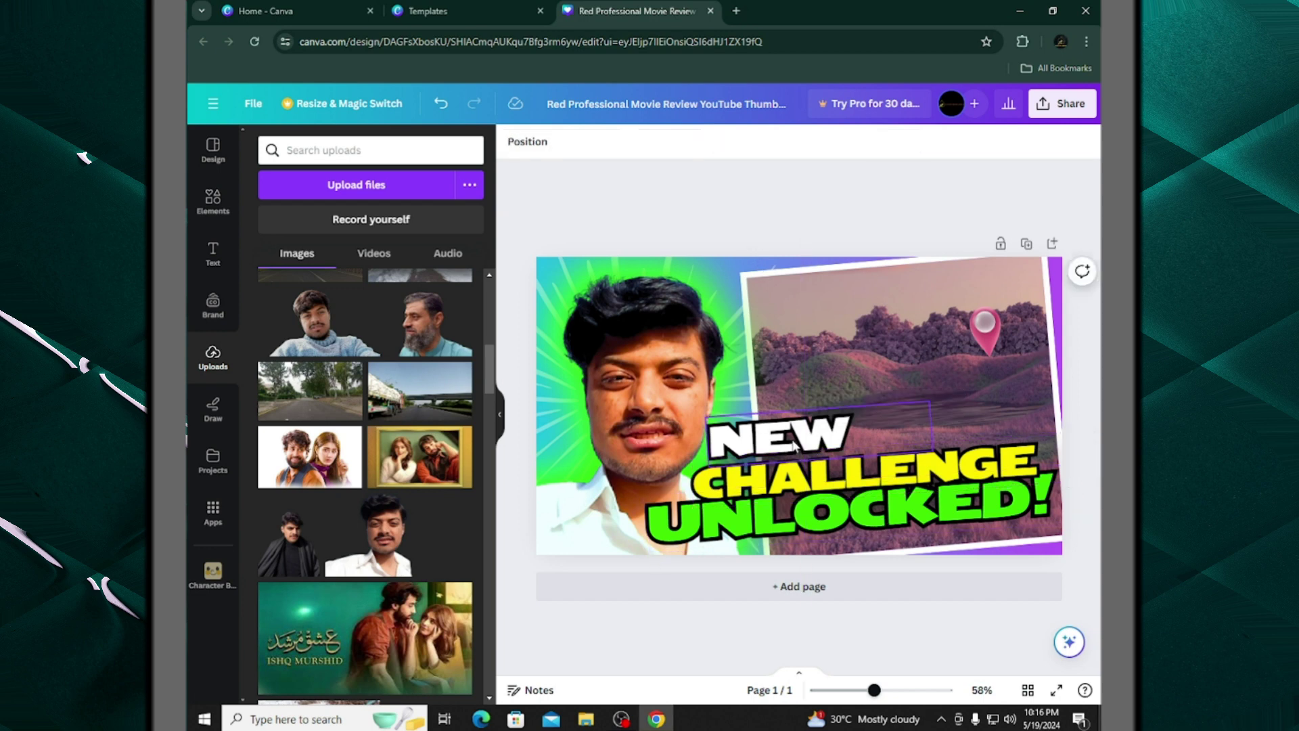
# Find the uploaded road photo with the two tunnel entrances and add it to the page
pyautogui.click(893, 360)
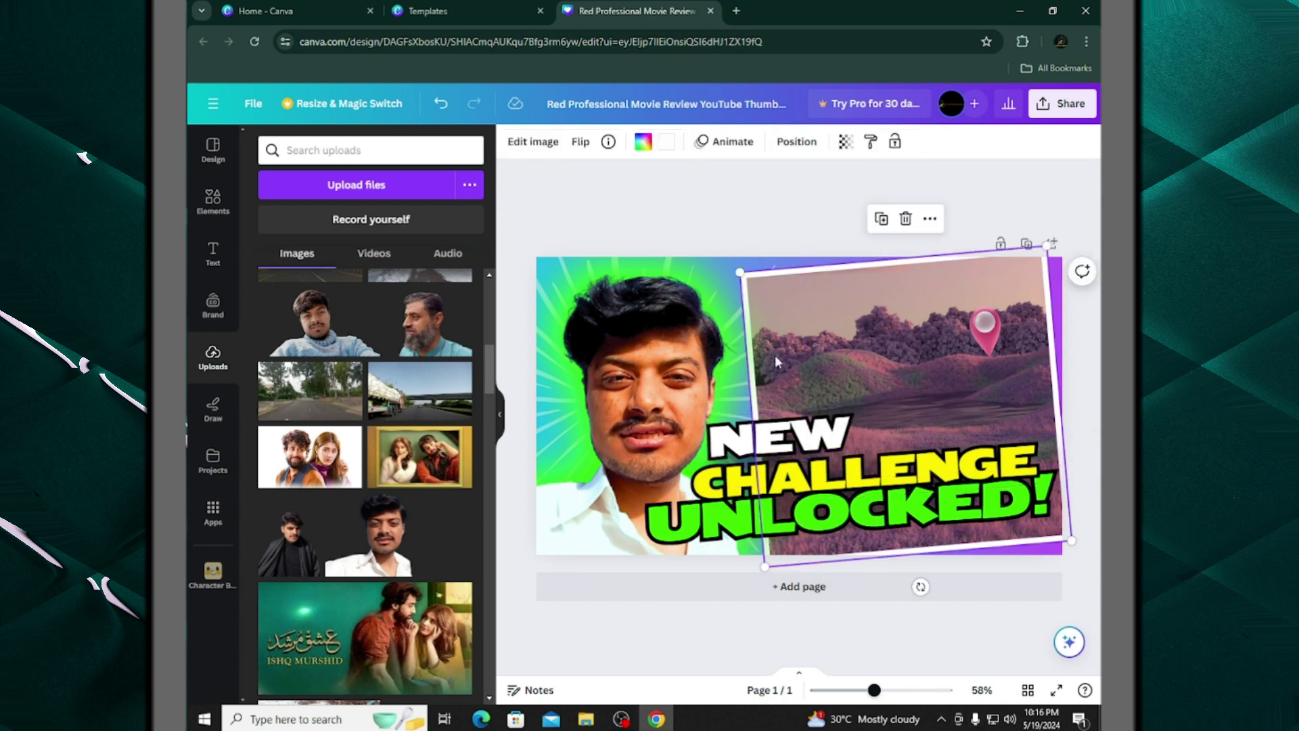
pyautogui.scroll(3, 406, 467)
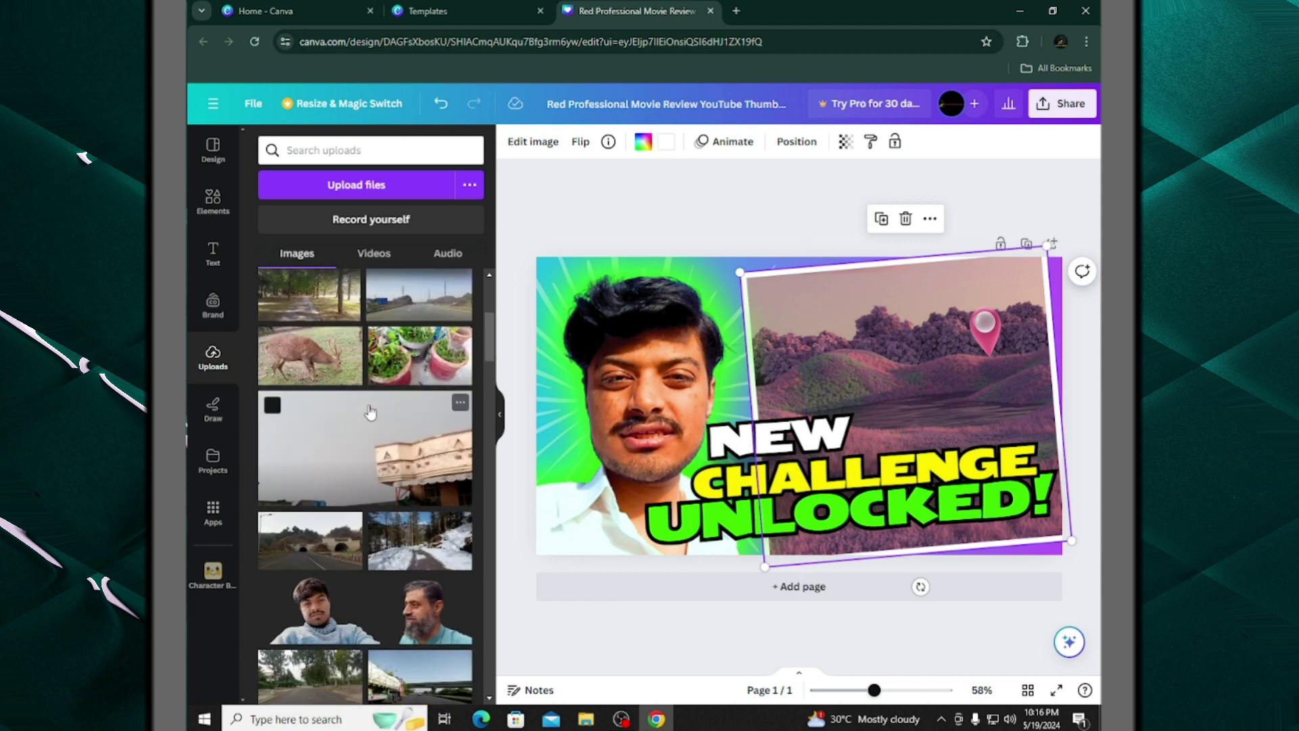
pyautogui.scroll(-1, 352, 477)
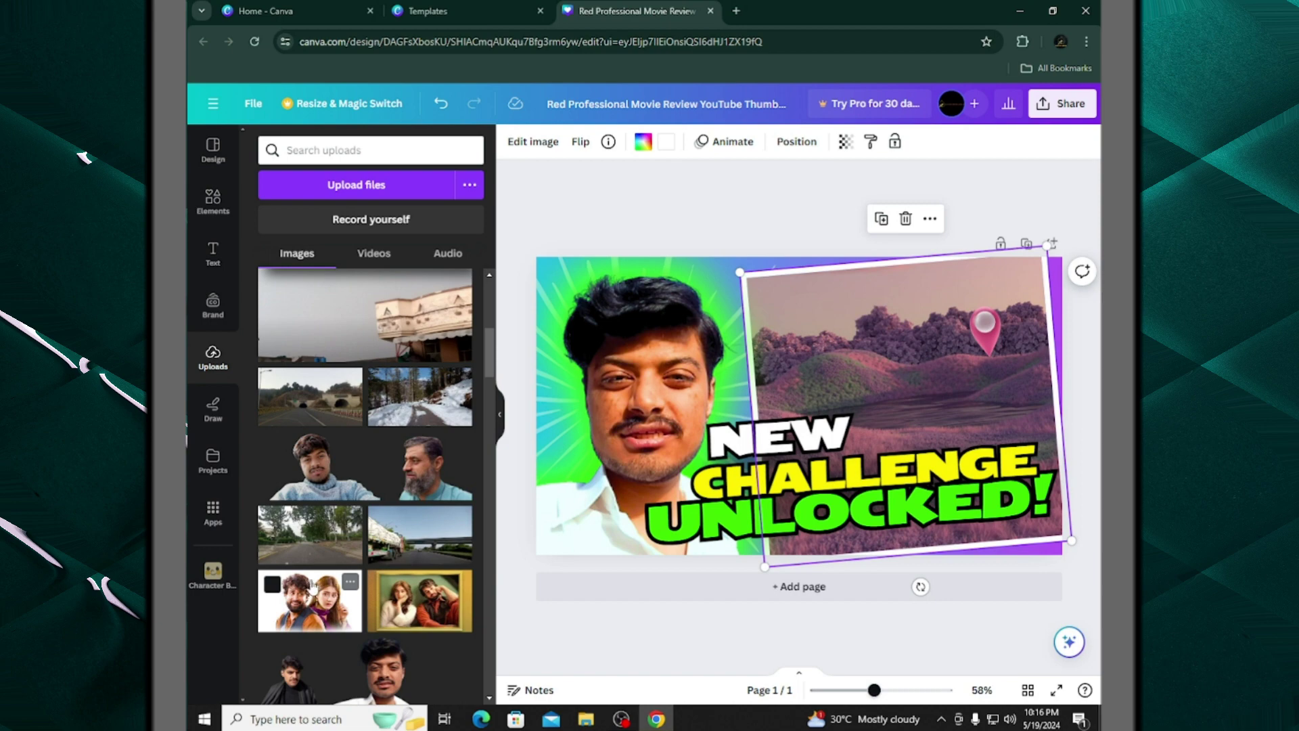
pyautogui.scroll(5, 326, 568)
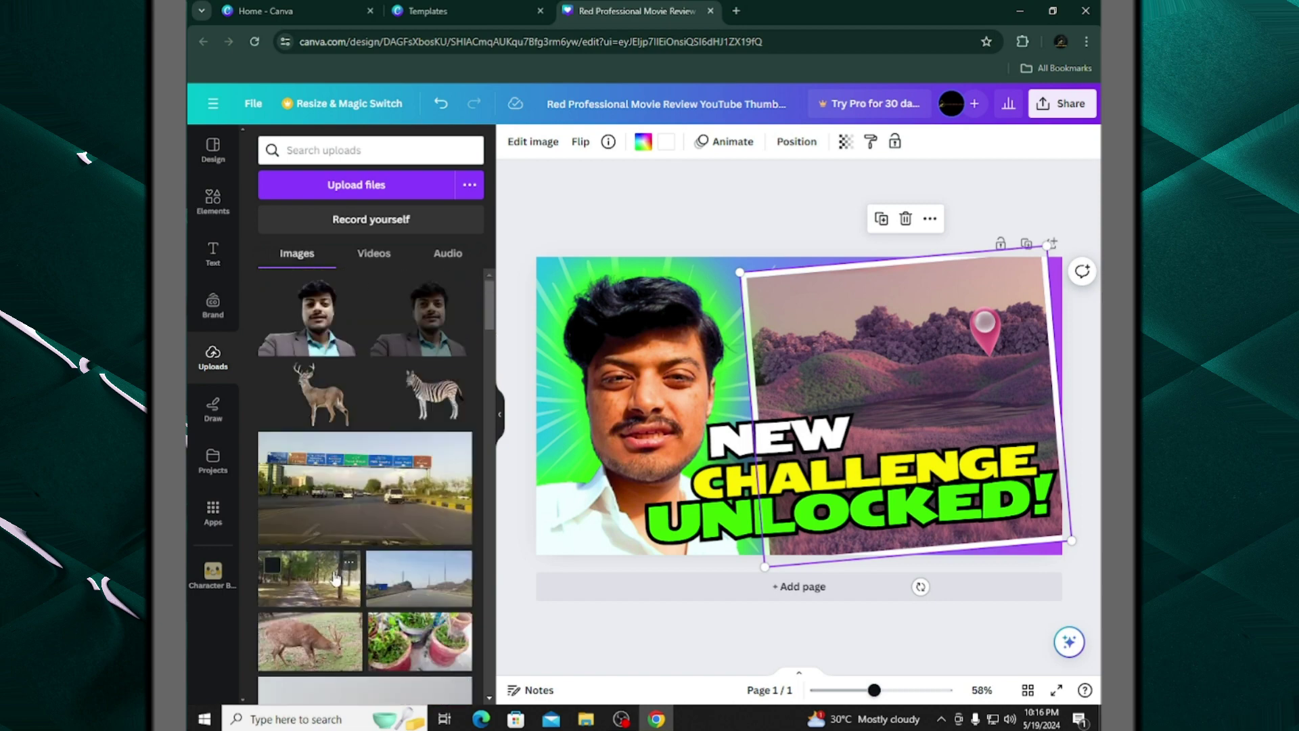
pyautogui.scroll(-8, 343, 522)
pyautogui.scroll(5, 343, 520)
pyautogui.click(311, 538)
# Try the tunnel photo in the tilted frame, undo that placement, and crop a strip off the photo's upper edge
pyautogui.moveTo(815, 383); pyautogui.dragTo(924, 372)
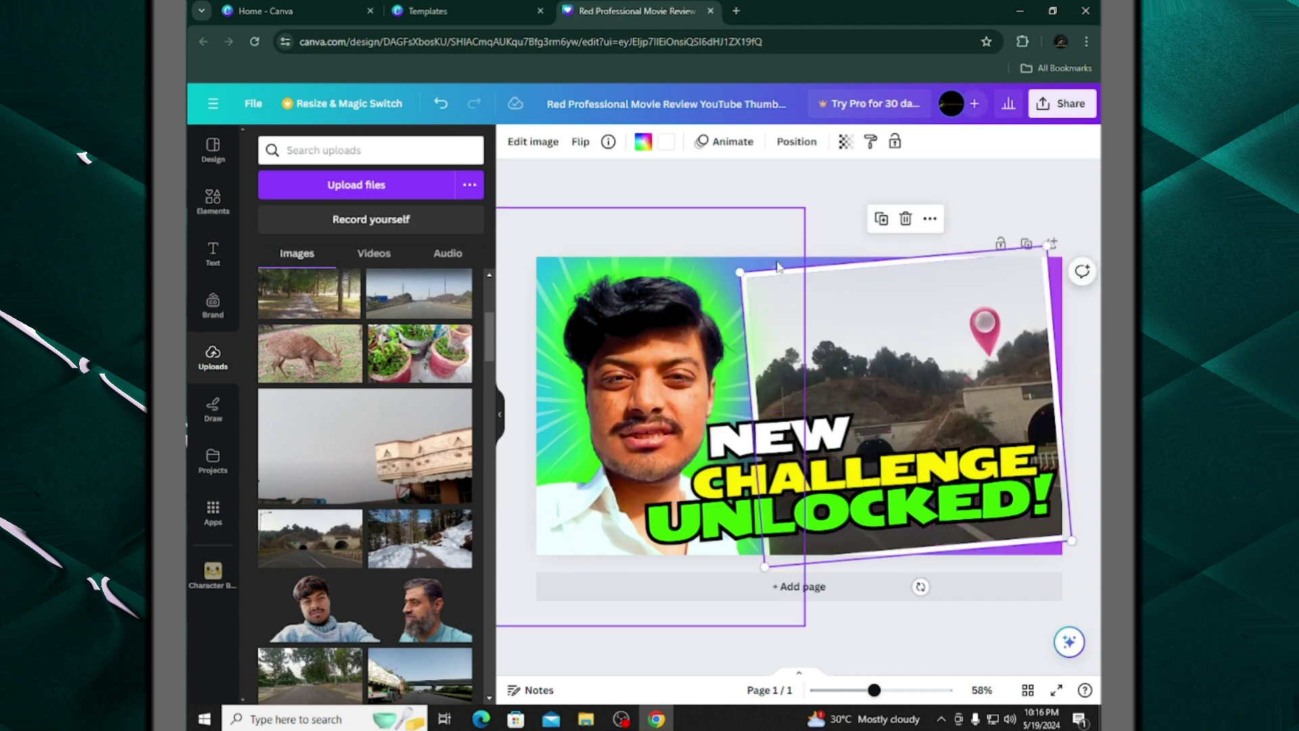
pyautogui.click(441, 108)
pyautogui.moveTo(689, 380); pyautogui.dragTo(700, 328)
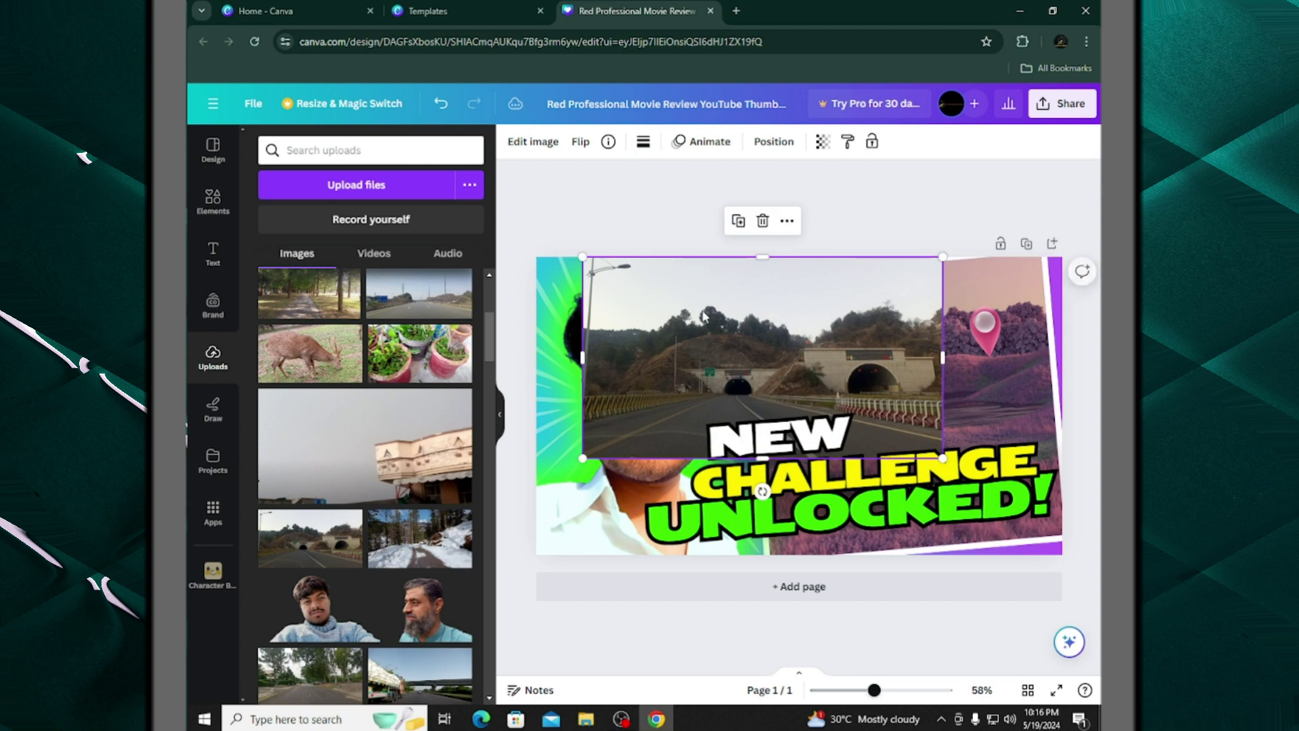
pyautogui.moveTo(753, 260); pyautogui.dragTo(752, 291)
pyautogui.moveTo(764, 352); pyautogui.dragTo(819, 383)
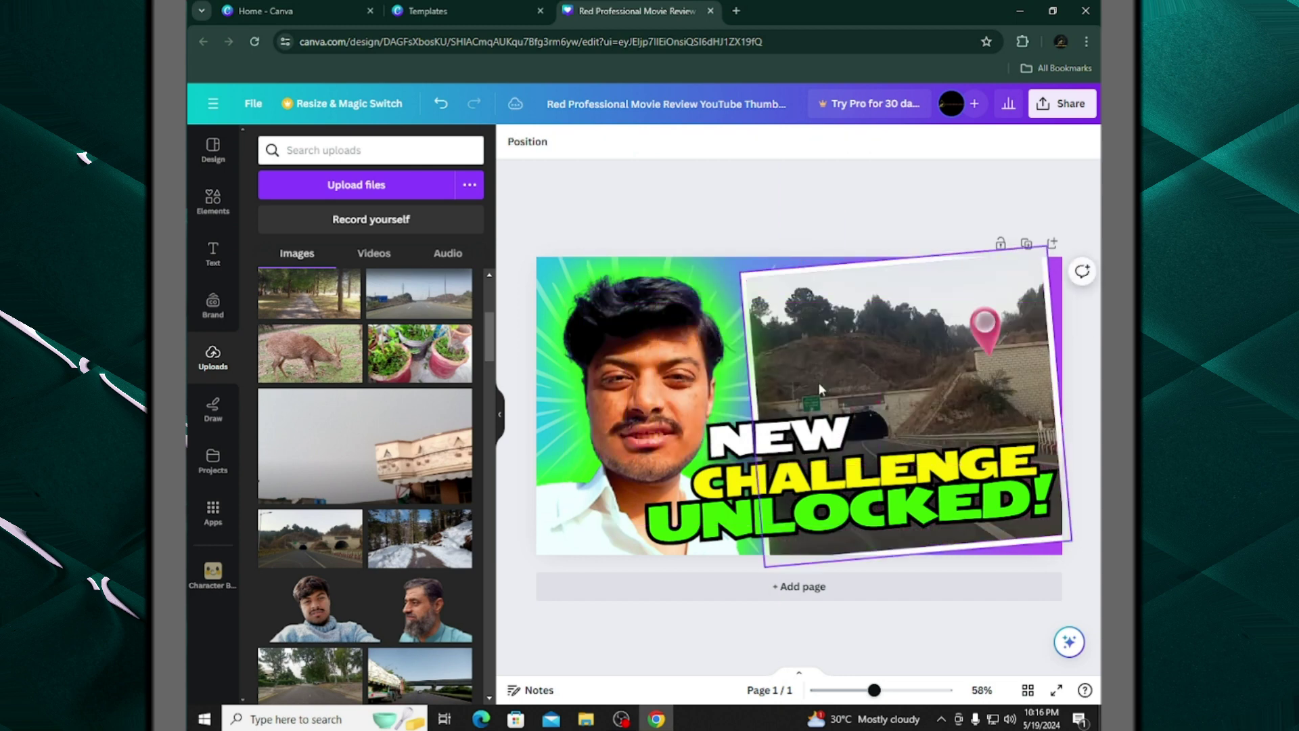
pyautogui.click(873, 368)
pyautogui.click(441, 102)
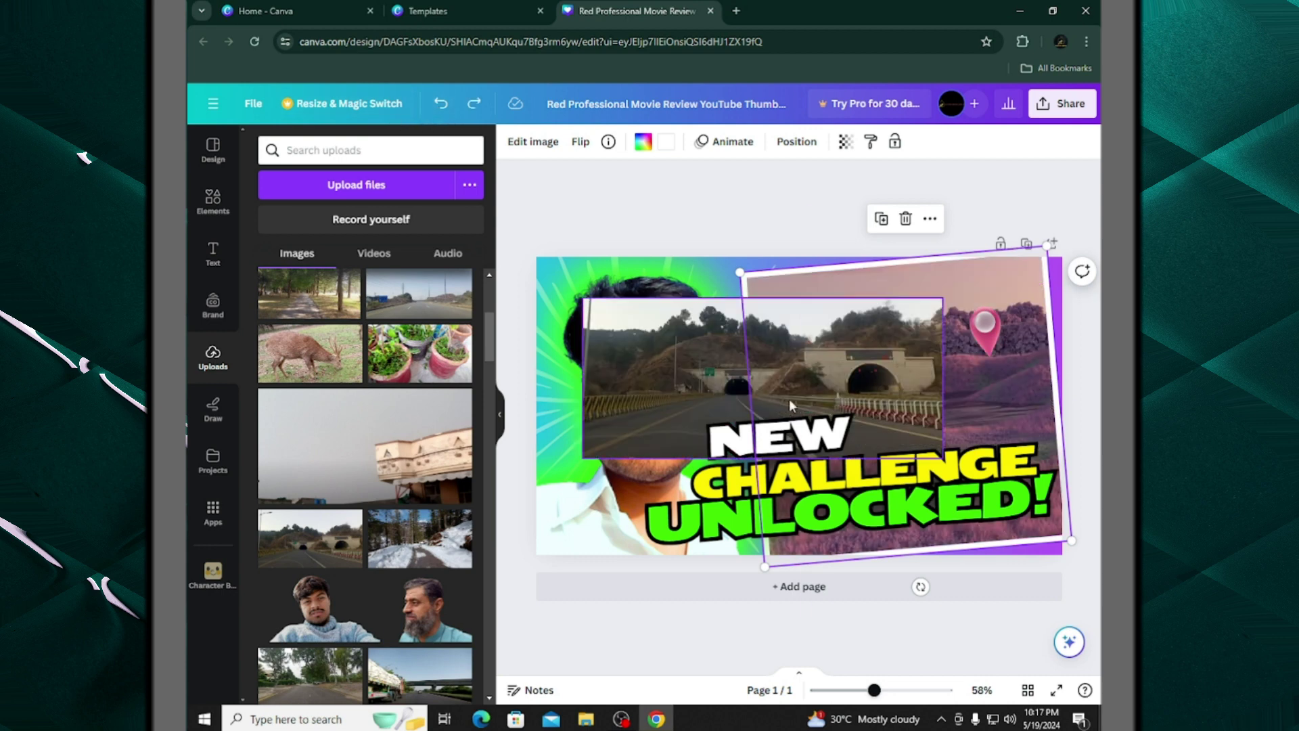
# Crop the left part off the tunnel photo and place it in the tilted frame, replacing the landscape picture
pyautogui.click(834, 347)
pyautogui.moveTo(583, 378); pyautogui.dragTo(737, 377)
pyautogui.moveTo(839, 369); pyautogui.dragTo(872, 366)
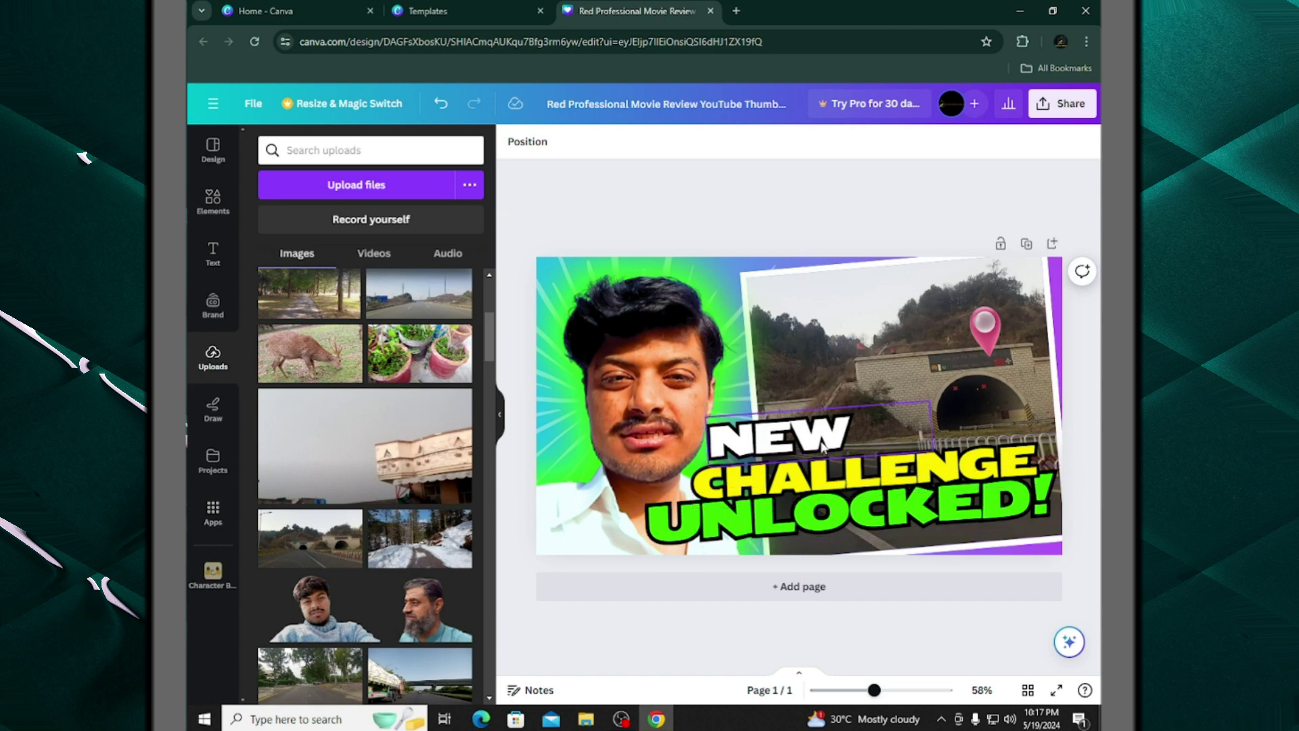
# Replace the title word "NEW" with "TOP" and "CHALLENGE" with "TUNNELS OF"
pyautogui.doubleClick(823, 446)
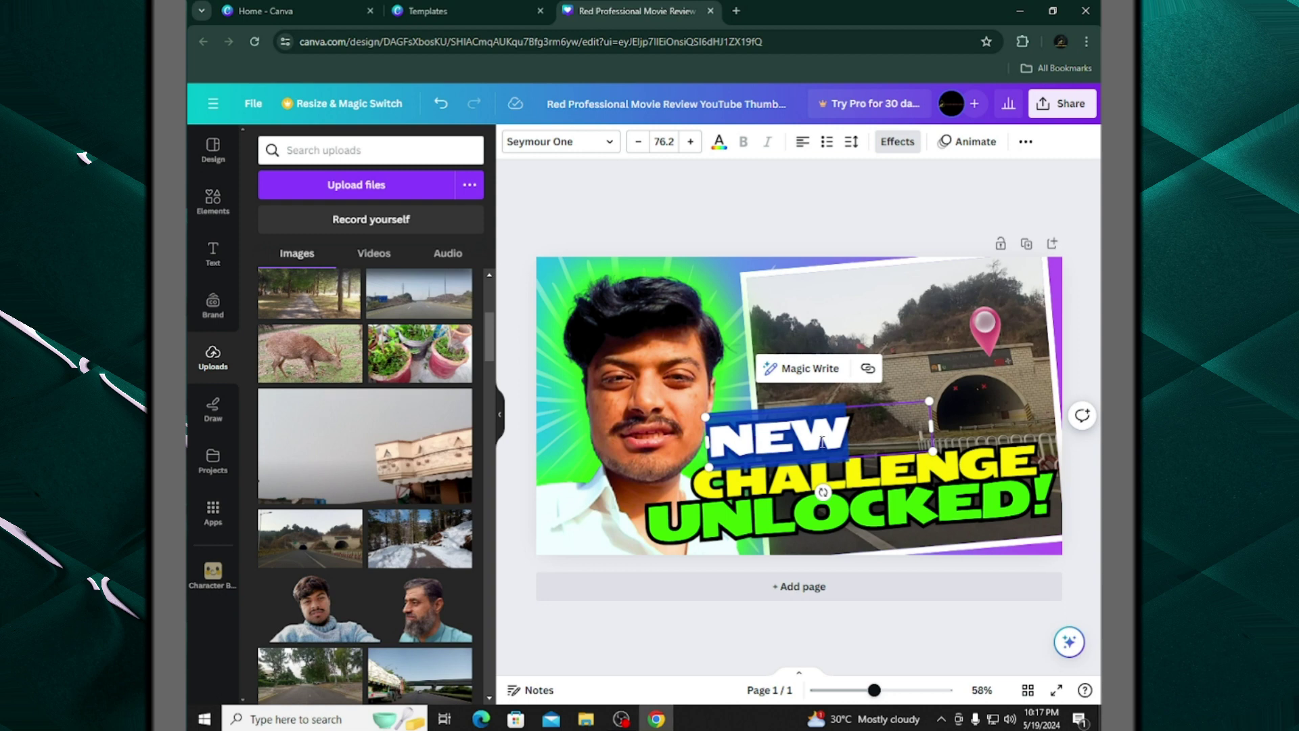
pyautogui.write('TOP')
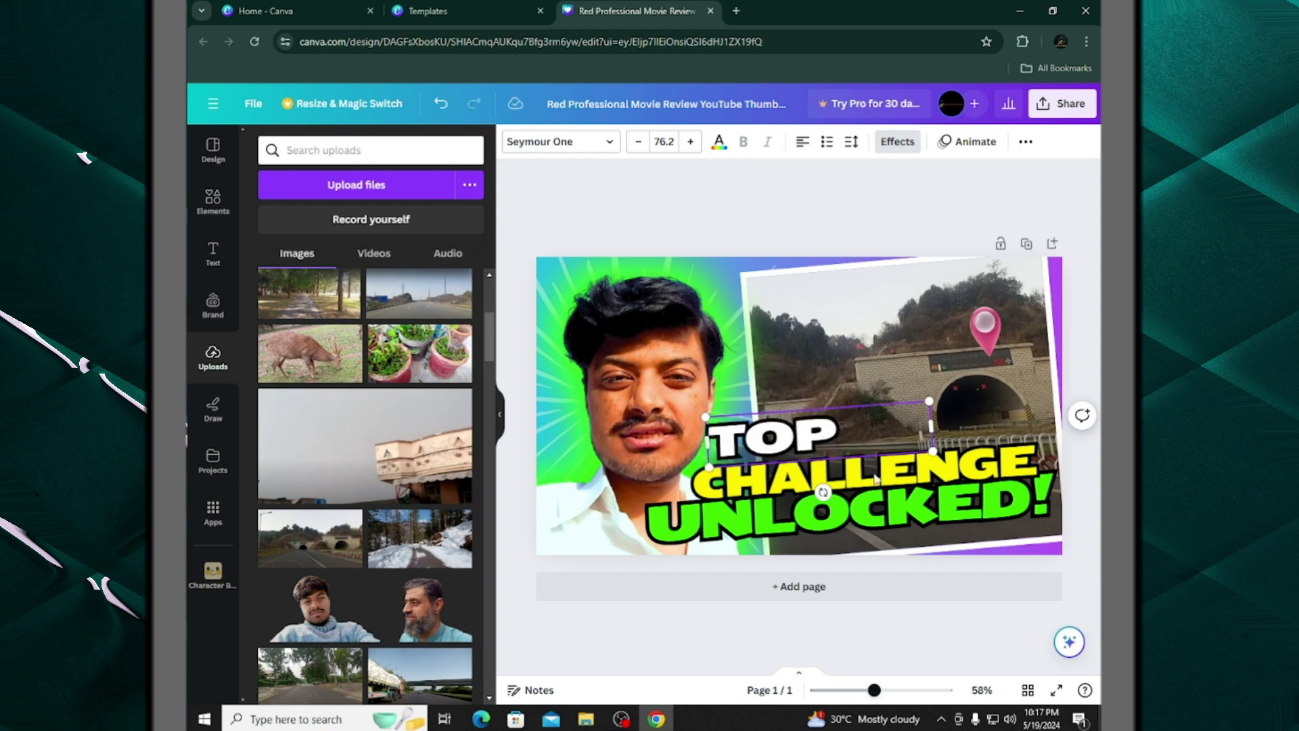
pyautogui.doubleClick(903, 466)
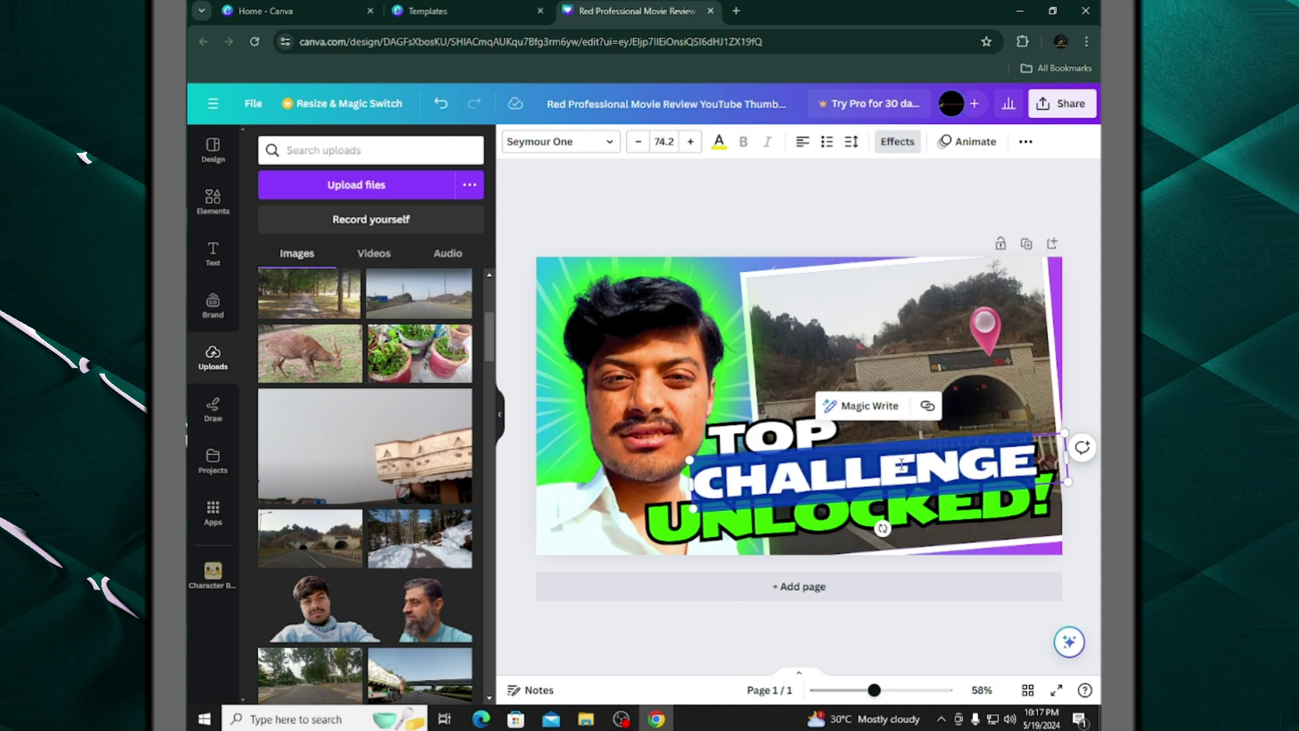
pyautogui.write('TU')
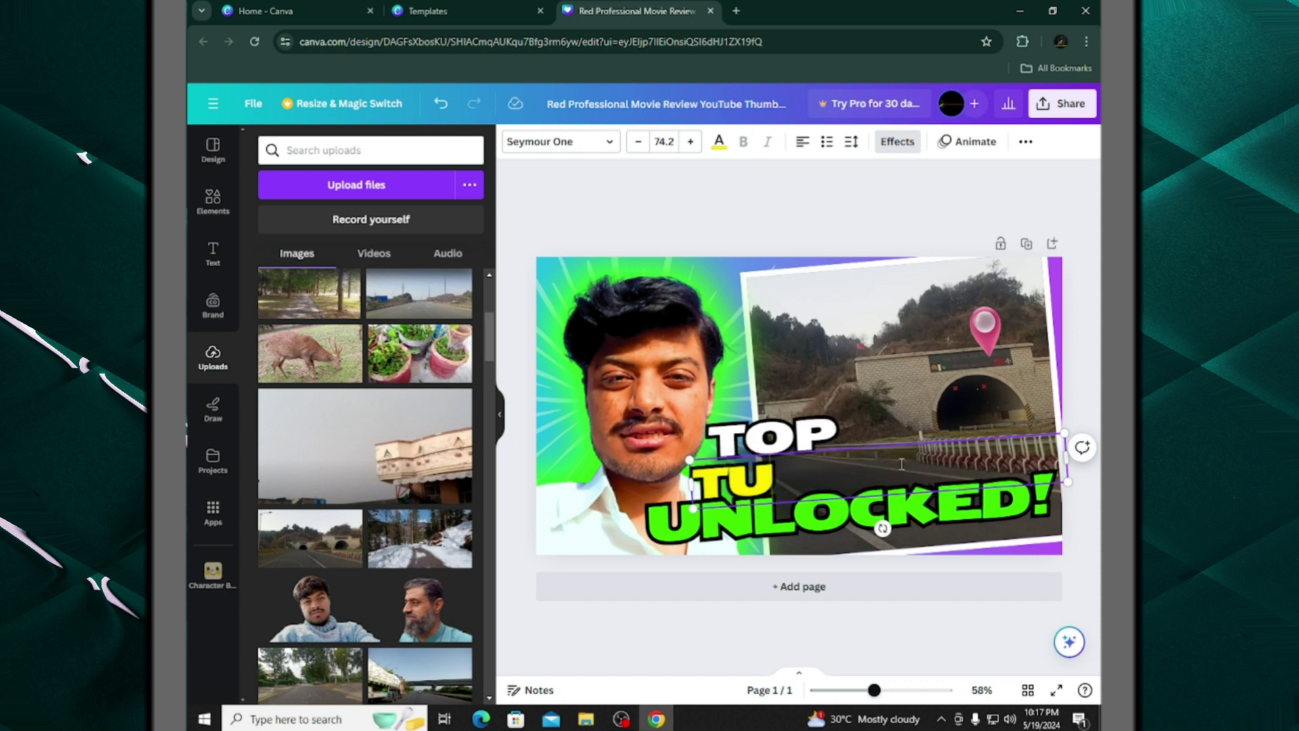
pyautogui.write('NNELS')
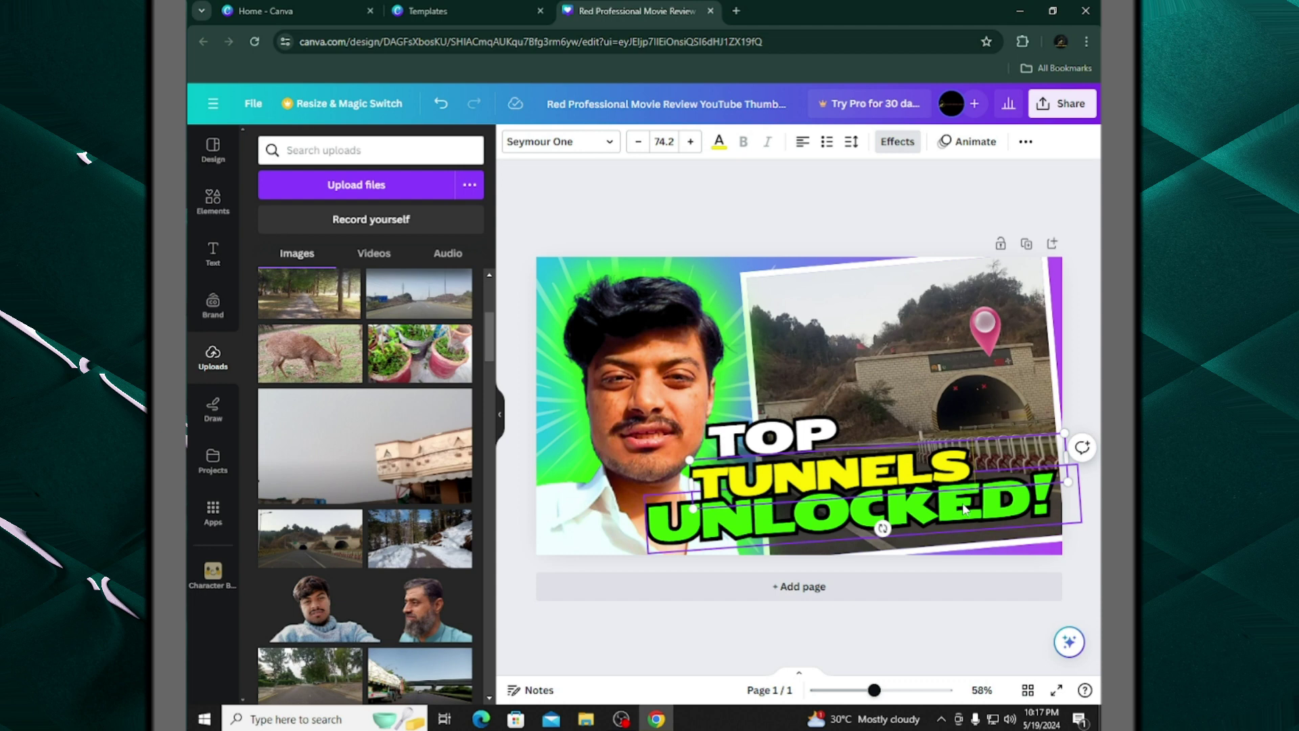
pyautogui.write('OF')
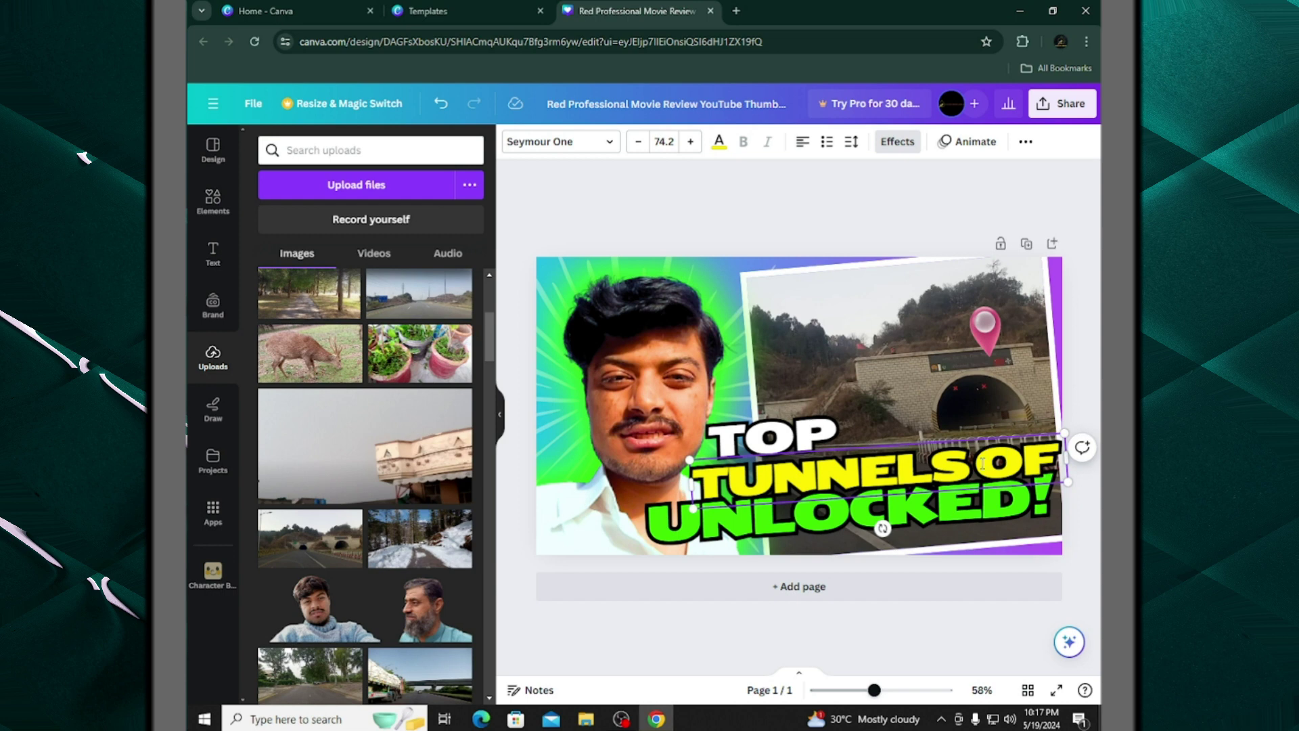
# Recolor only the word "OF" in the title's middle line to cyan #00E8FF
pyautogui.moveTo(977, 464); pyautogui.dragTo(1059, 467)
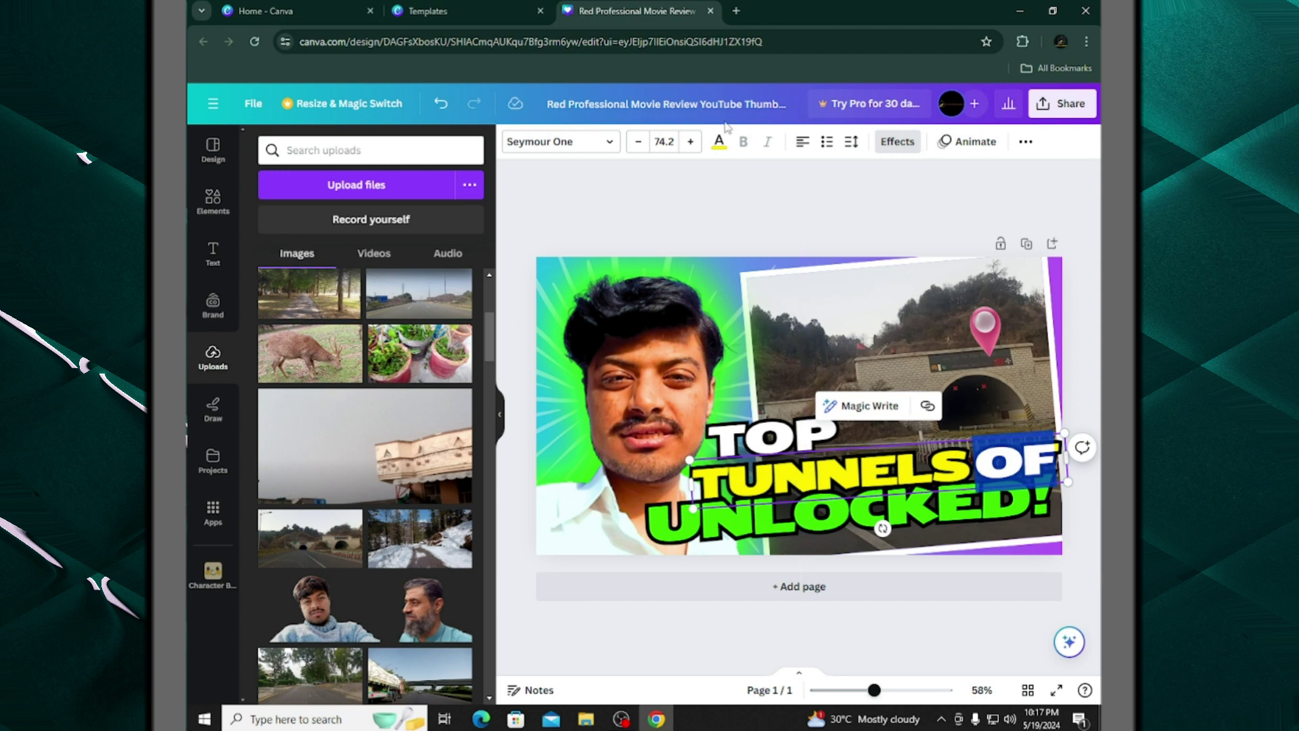
pyautogui.click(720, 141)
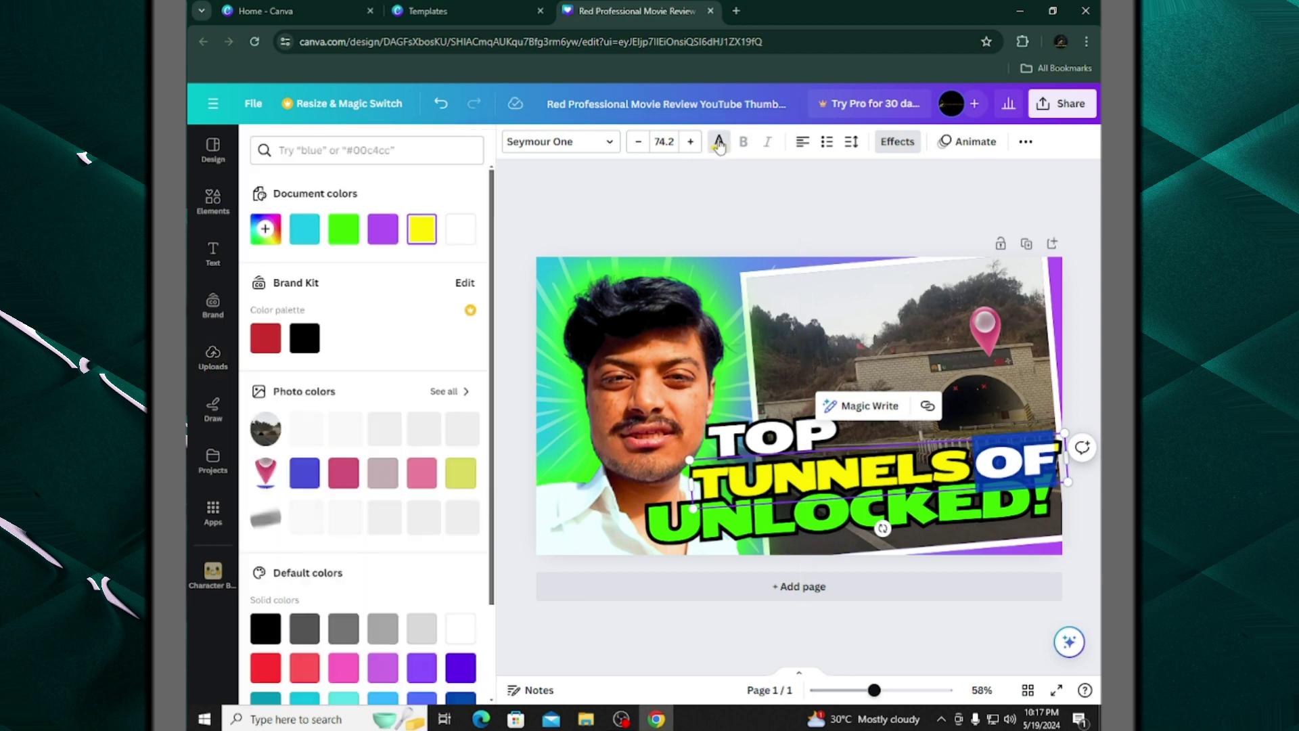
pyautogui.click(273, 232)
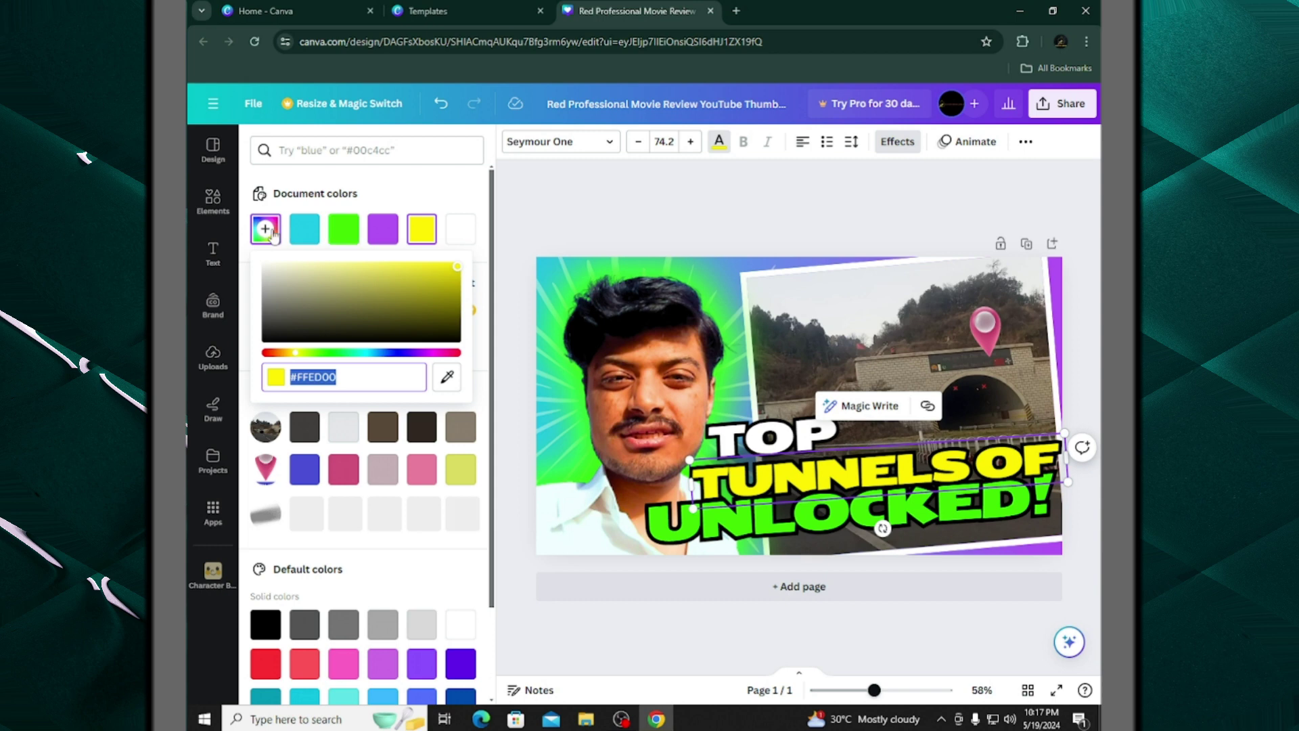
pyautogui.click(269, 229)
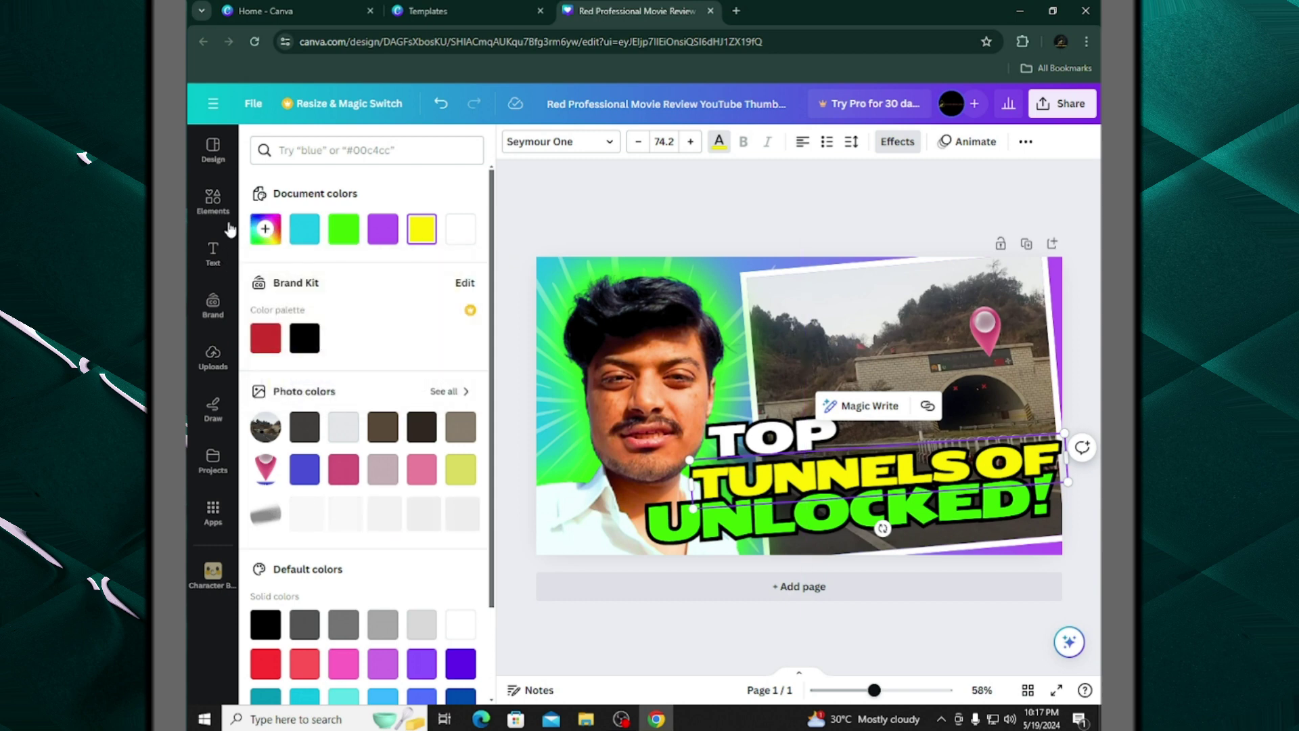
pyautogui.click(264, 230)
pyautogui.click(337, 300)
pyautogui.moveTo(337, 300); pyautogui.dragTo(499, 265)
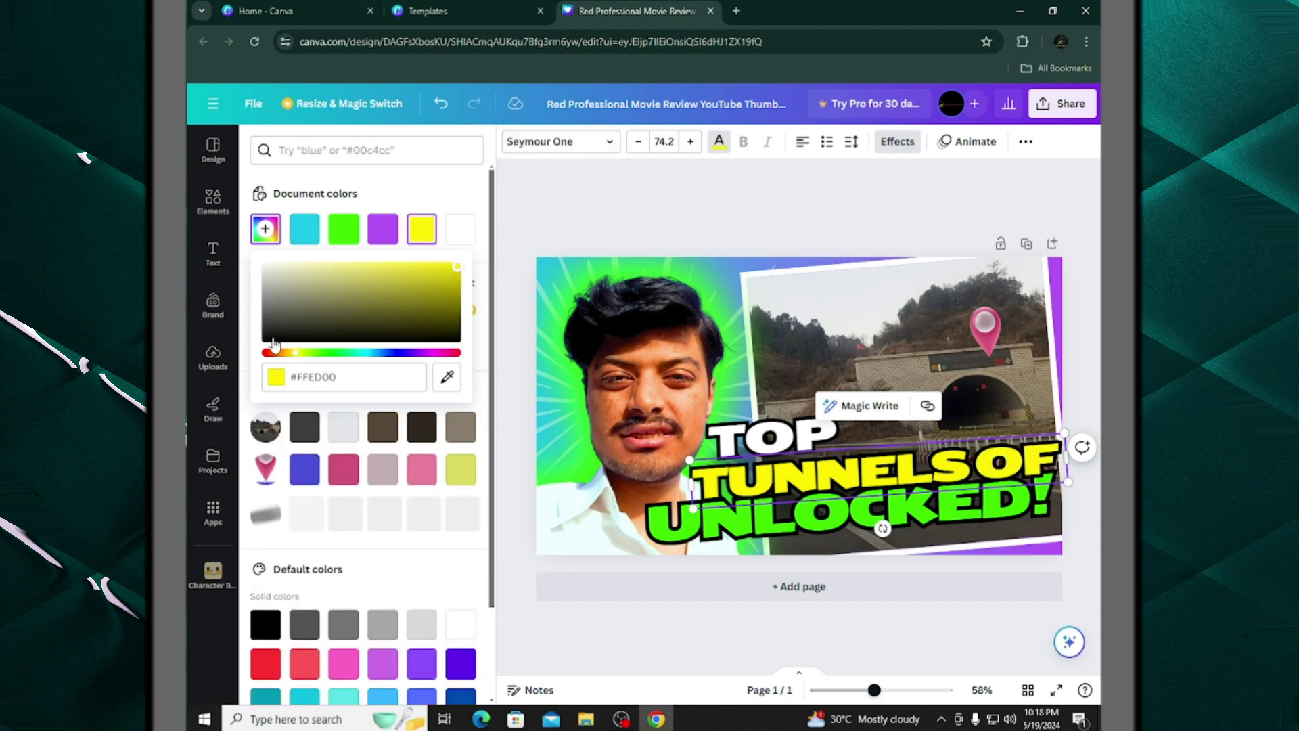
pyautogui.moveTo(295, 353); pyautogui.dragTo(365, 378)
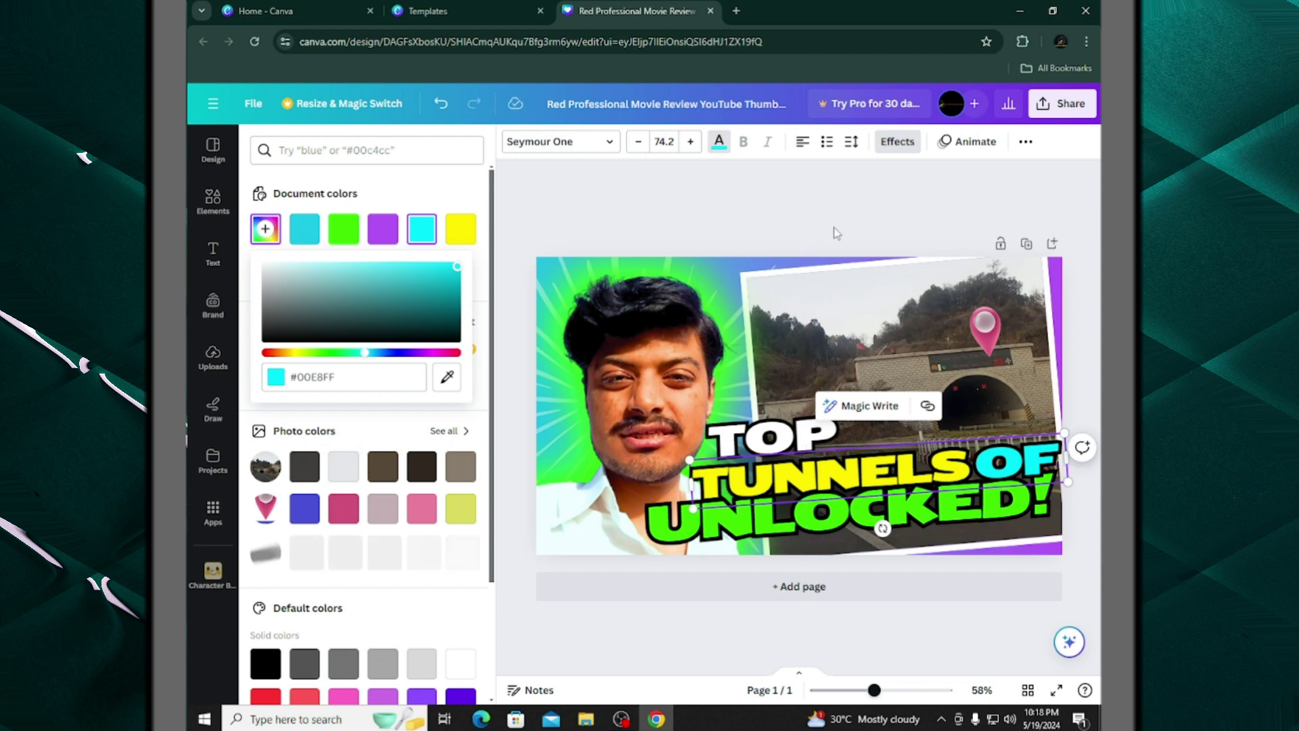
# Replace the title's last line "UNLOCKED!" with "PAKISTAN"
pyautogui.doubleClick(925, 507)
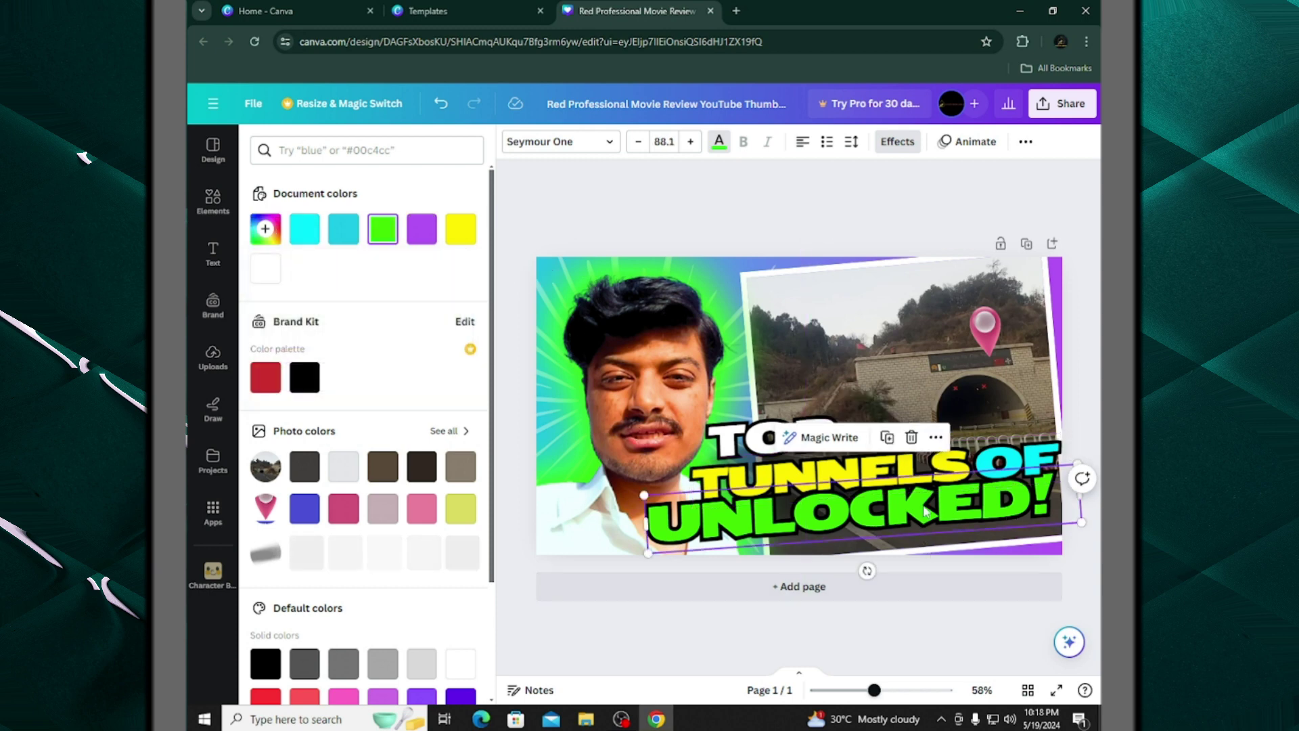
pyautogui.write('PA')
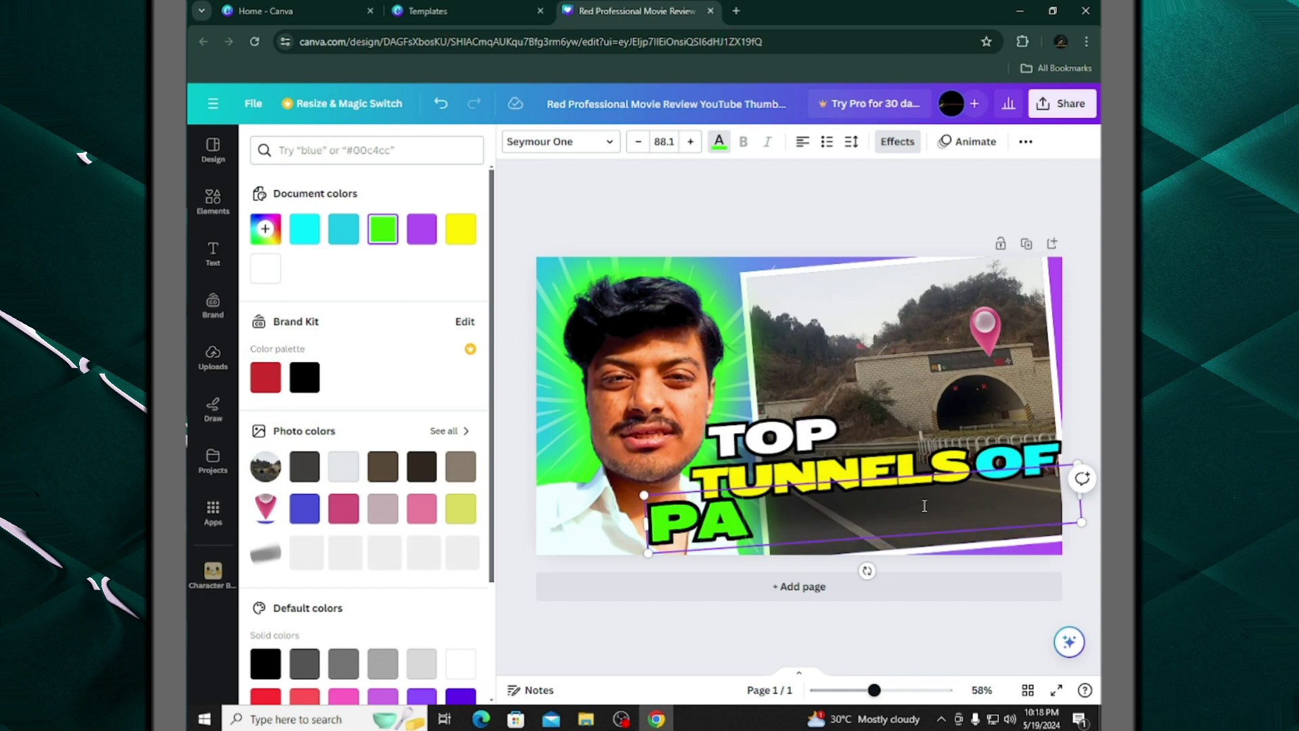
pyautogui.write('KI')
pyautogui.write('T')
pyautogui.press('BackSpace')
pyautogui.write('STAN')
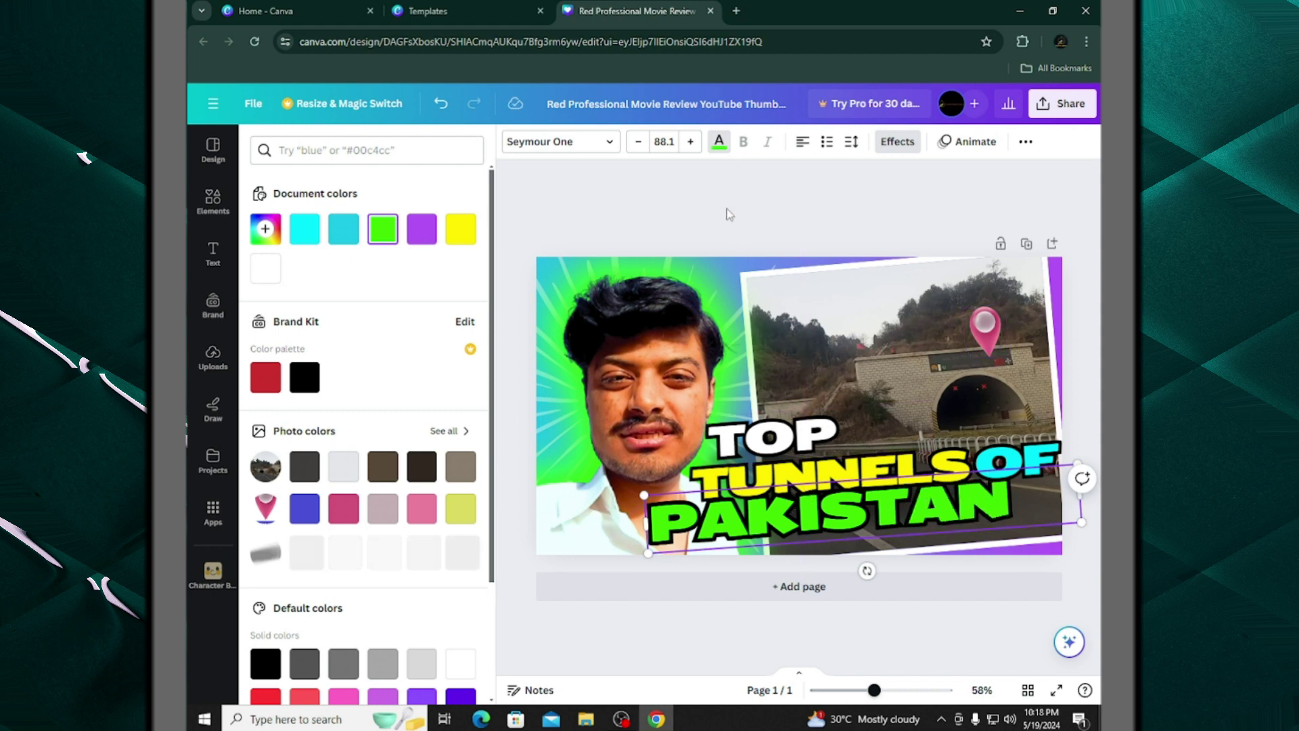
# Shift the "PAKISTAN" and "TOP" title lines to the right and shrink "TUNNELS OF" to font size 71.4, nudging it upward between them
pyautogui.click(719, 141)
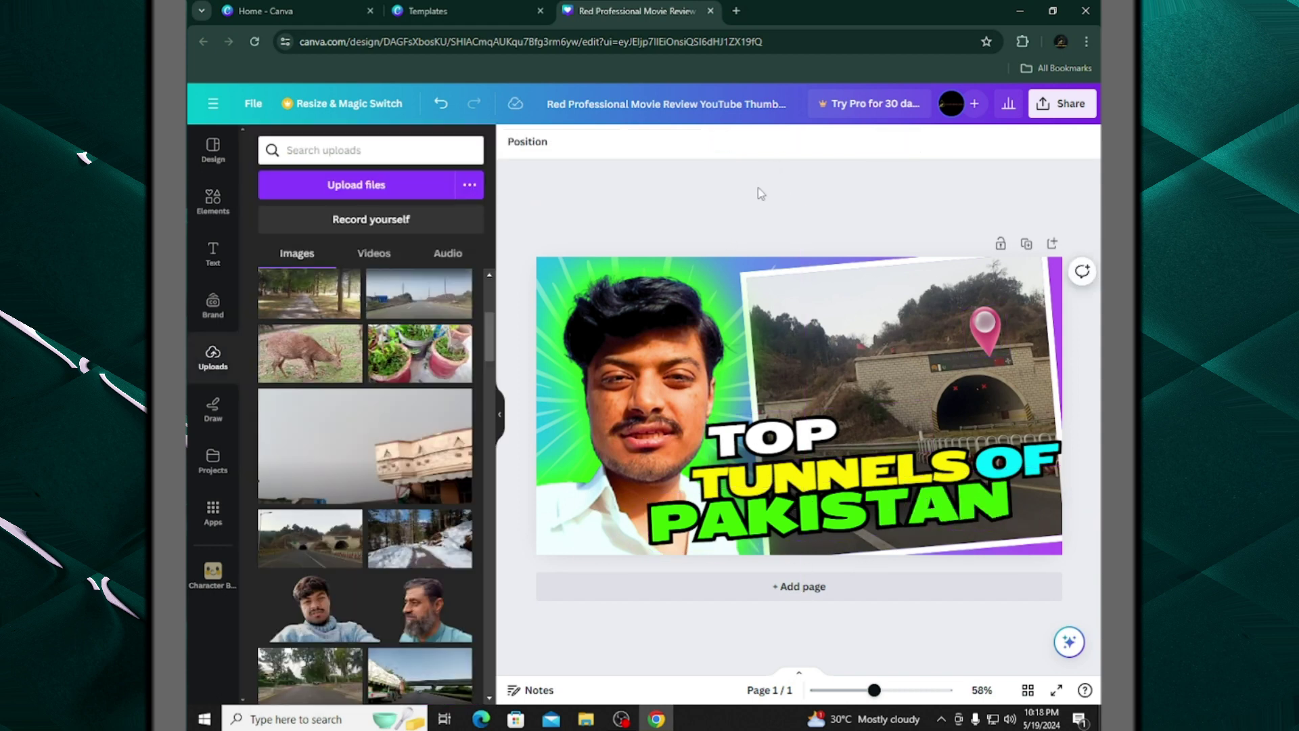
pyautogui.moveTo(752, 526); pyautogui.dragTo(792, 524)
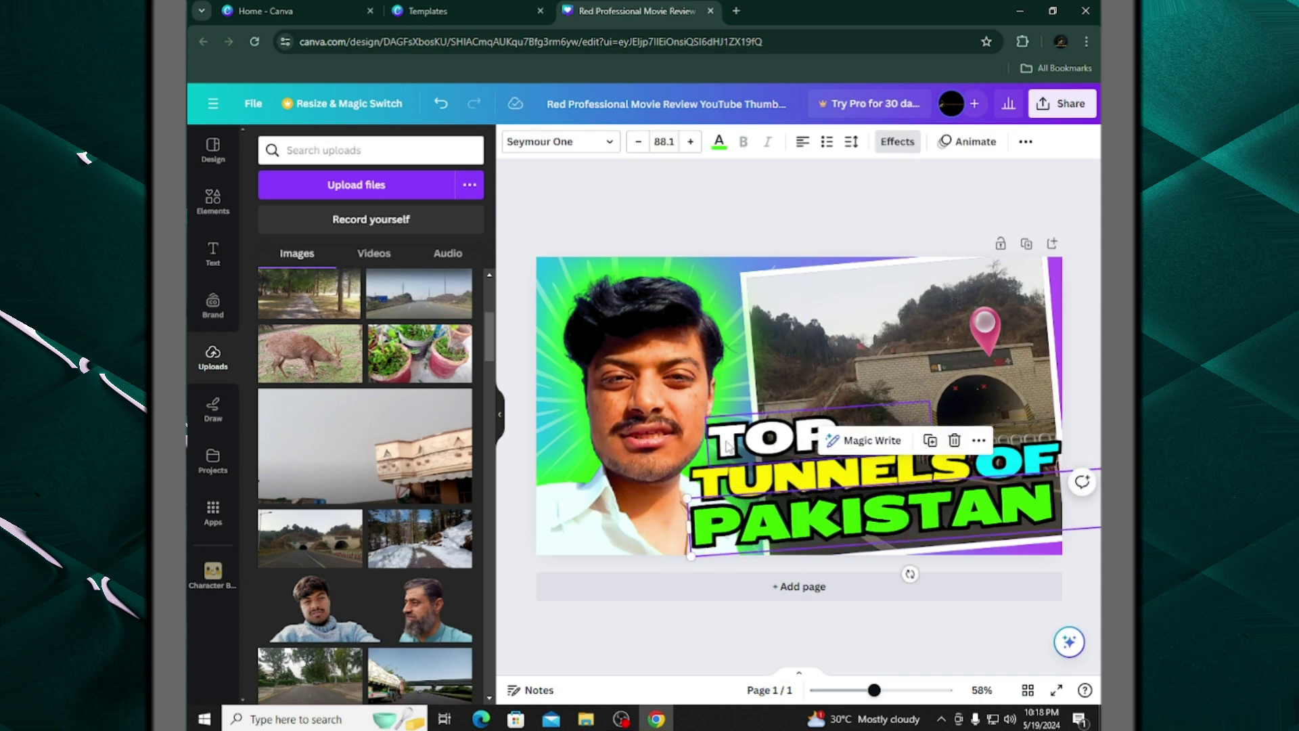
pyautogui.click(763, 438)
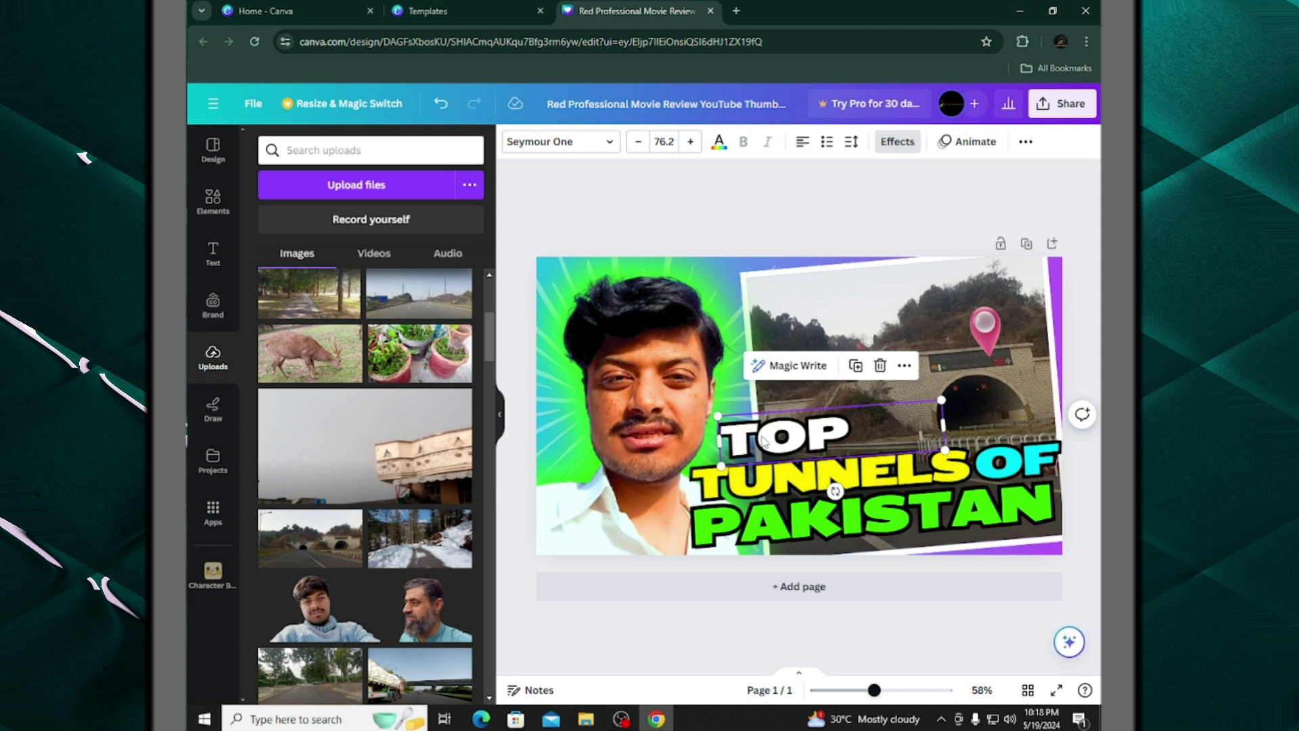
pyautogui.click(712, 467)
pyautogui.moveTo(689, 459); pyautogui.dragTo(700, 466)
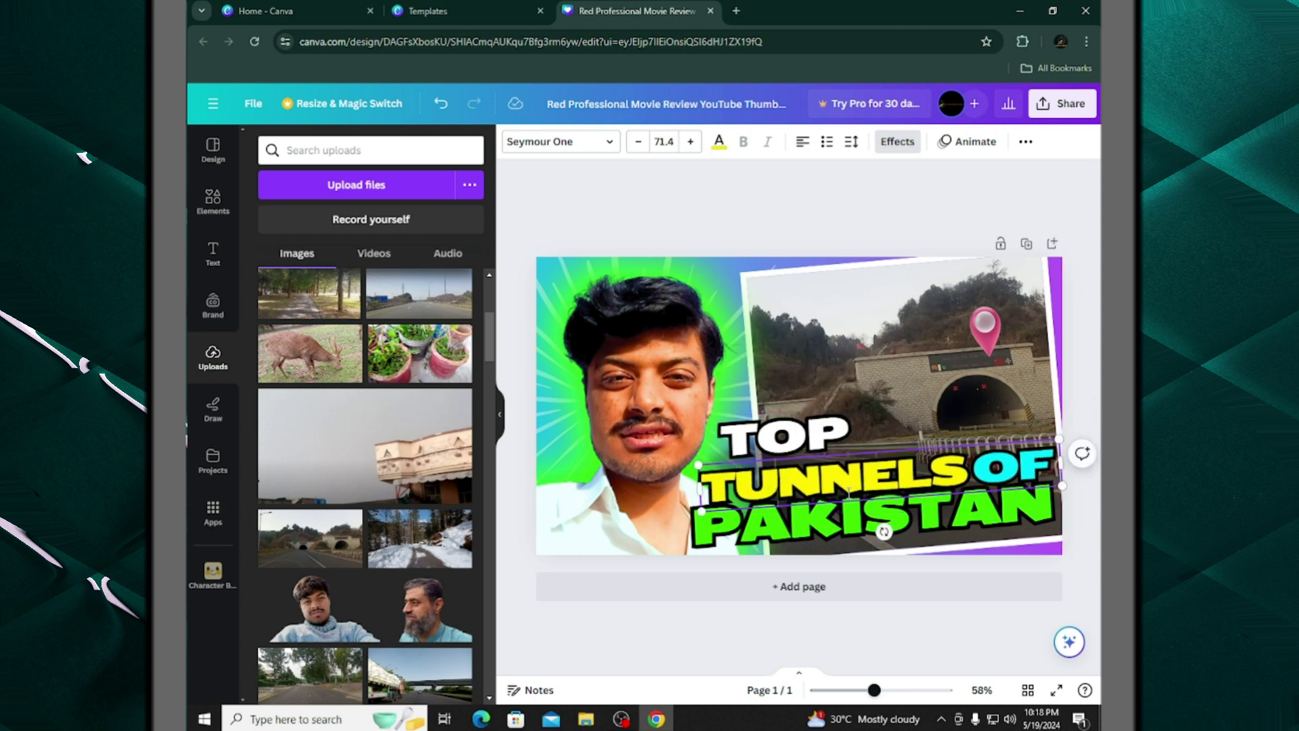
pyautogui.moveTo(821, 497); pyautogui.dragTo(813, 483)
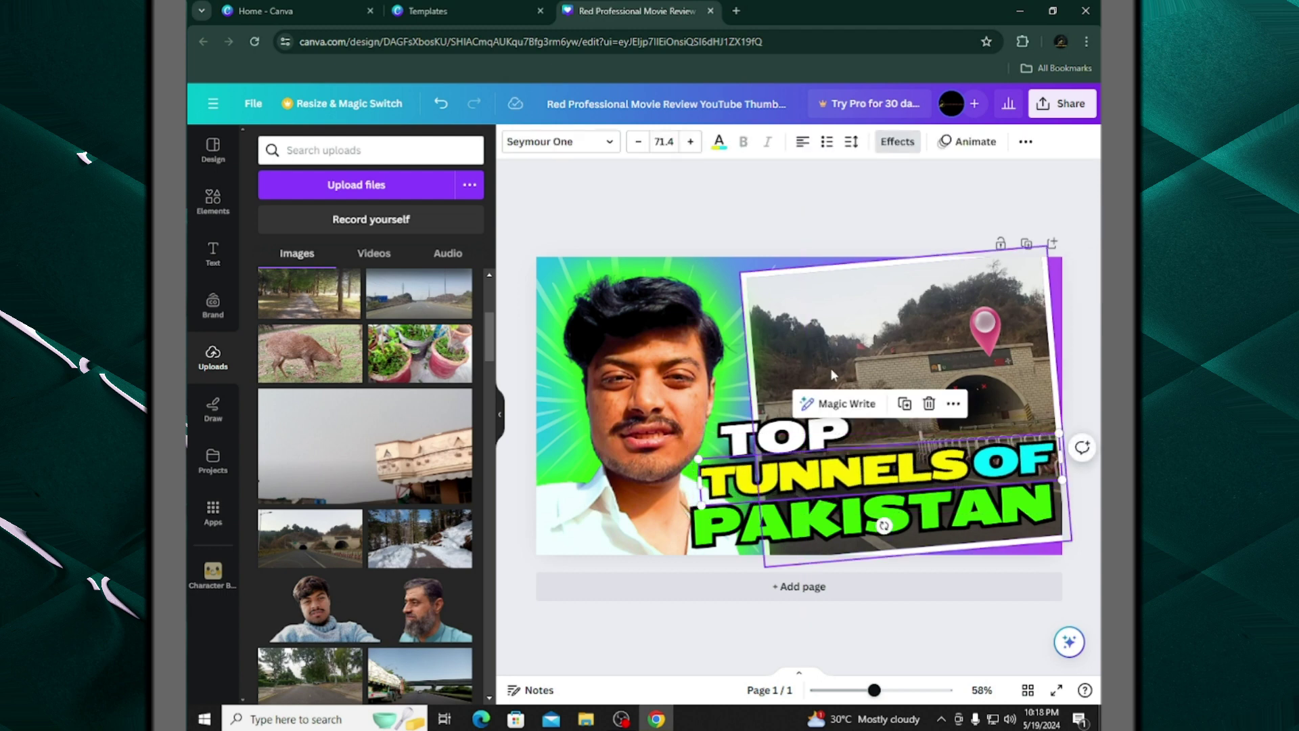
# Adjust the light of the framed tunnel photo: brightness 55, contrast -13 and highlights 31
pyautogui.click(842, 353)
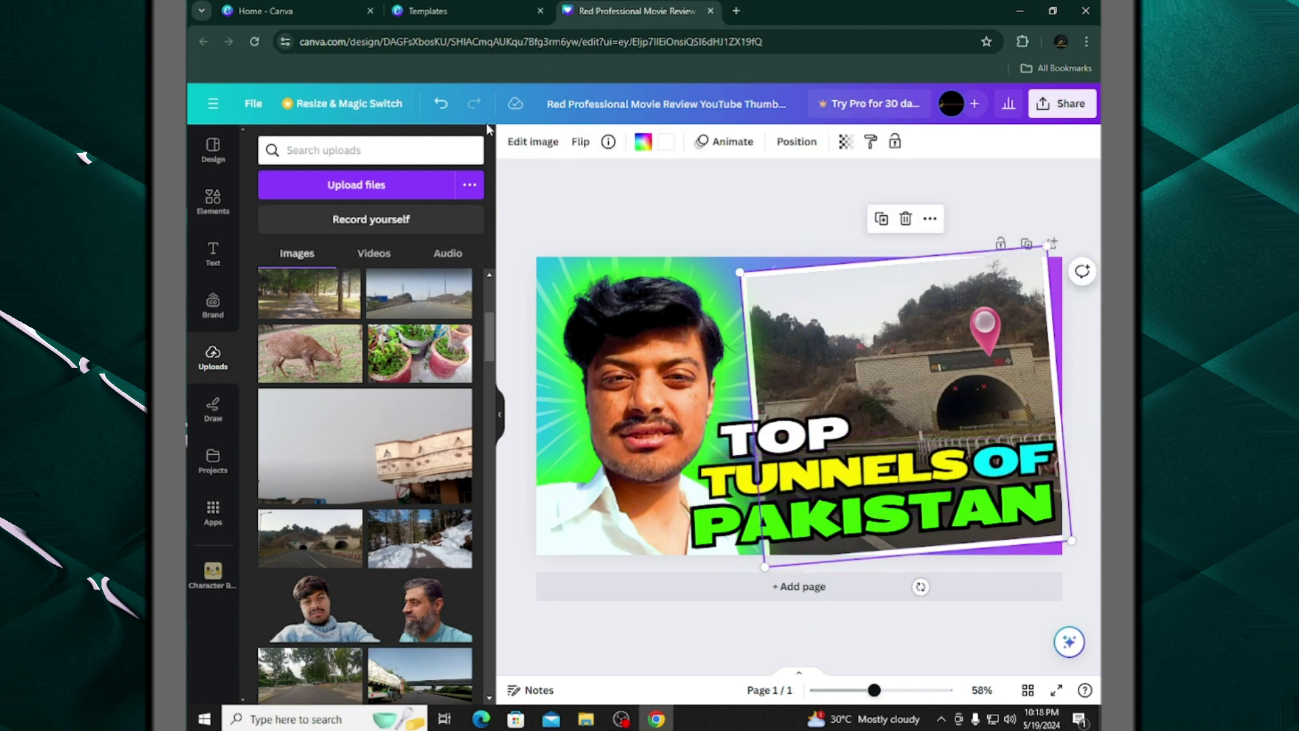
pyautogui.click(533, 141)
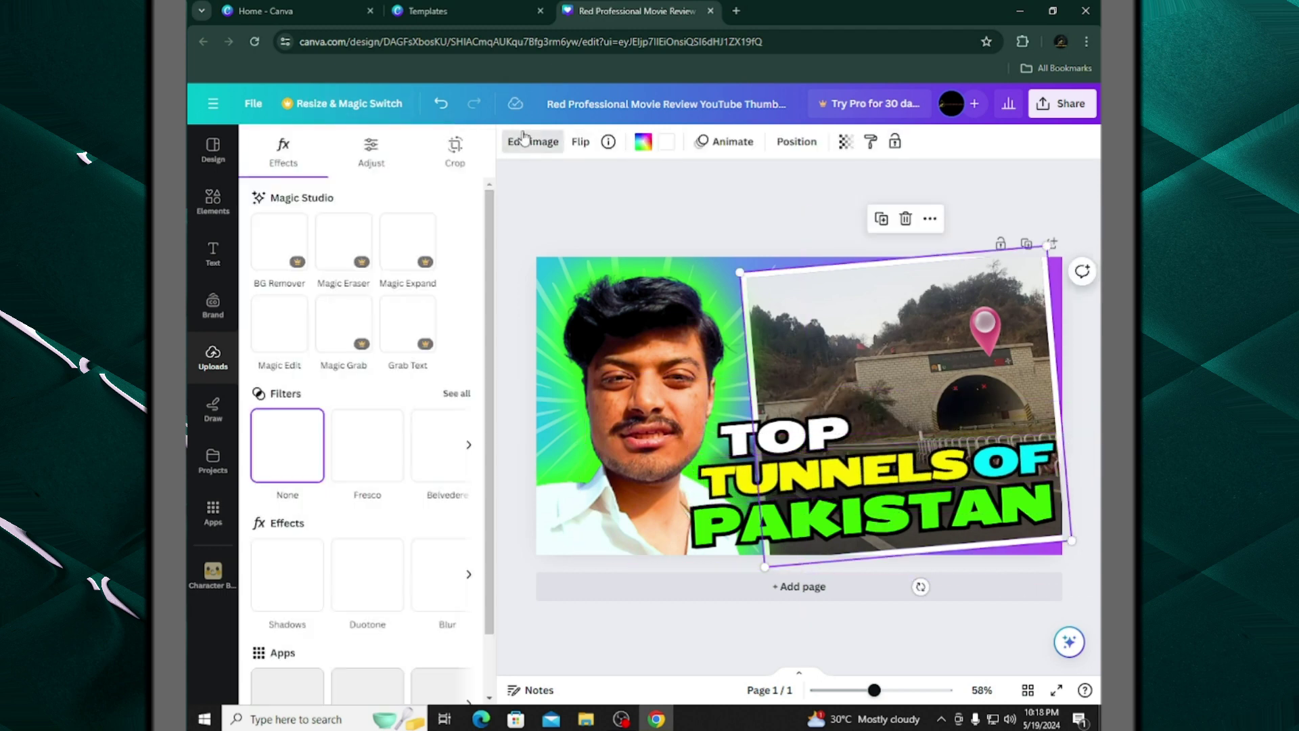
pyautogui.click(373, 164)
pyautogui.moveTo(345, 515); pyautogui.dragTo(376, 514)
pyautogui.moveTo(344, 564)
pyautogui.mouseDown()
pyautogui.moveTo(386, 560)
pyautogui.moveTo(330, 563)
pyautogui.mouseUp()
pyautogui.moveTo(376, 504); pyautogui.dragTo(394, 516)
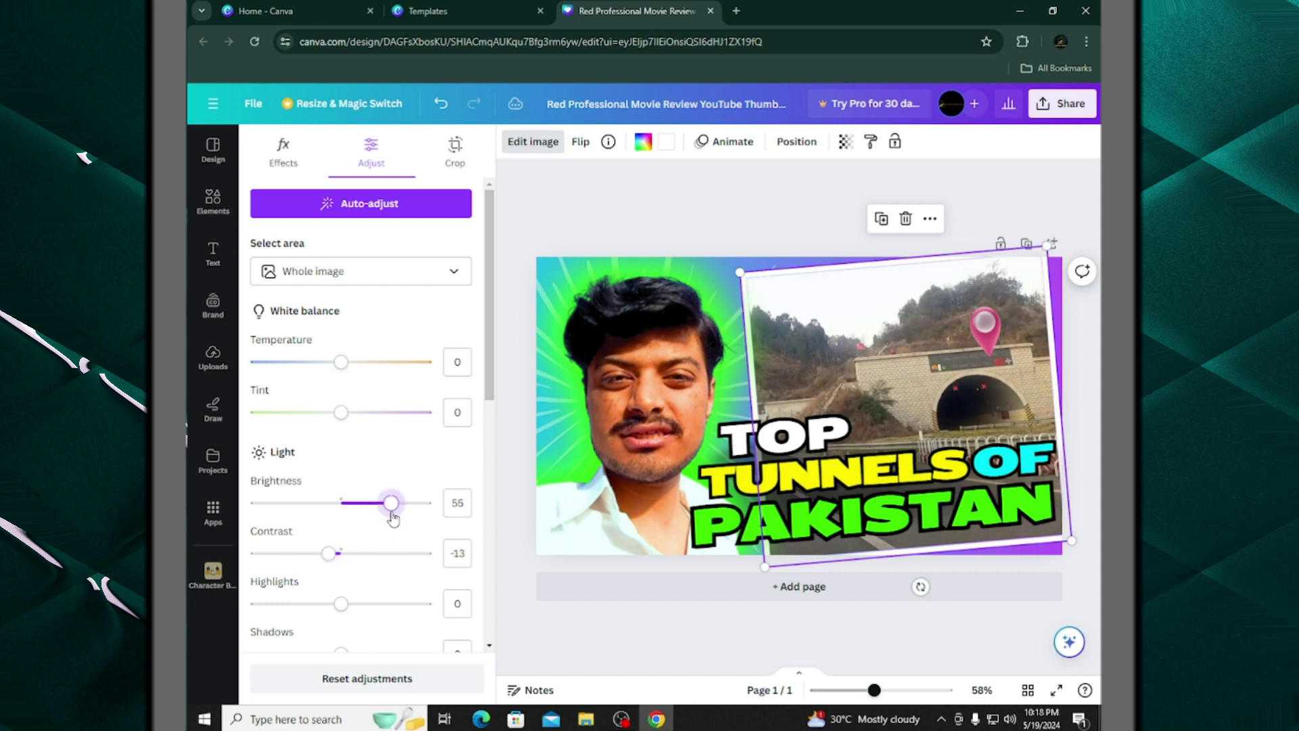
pyautogui.scroll(-1, 379, 534)
pyautogui.moveTo(342, 532); pyautogui.dragTo(371, 538)
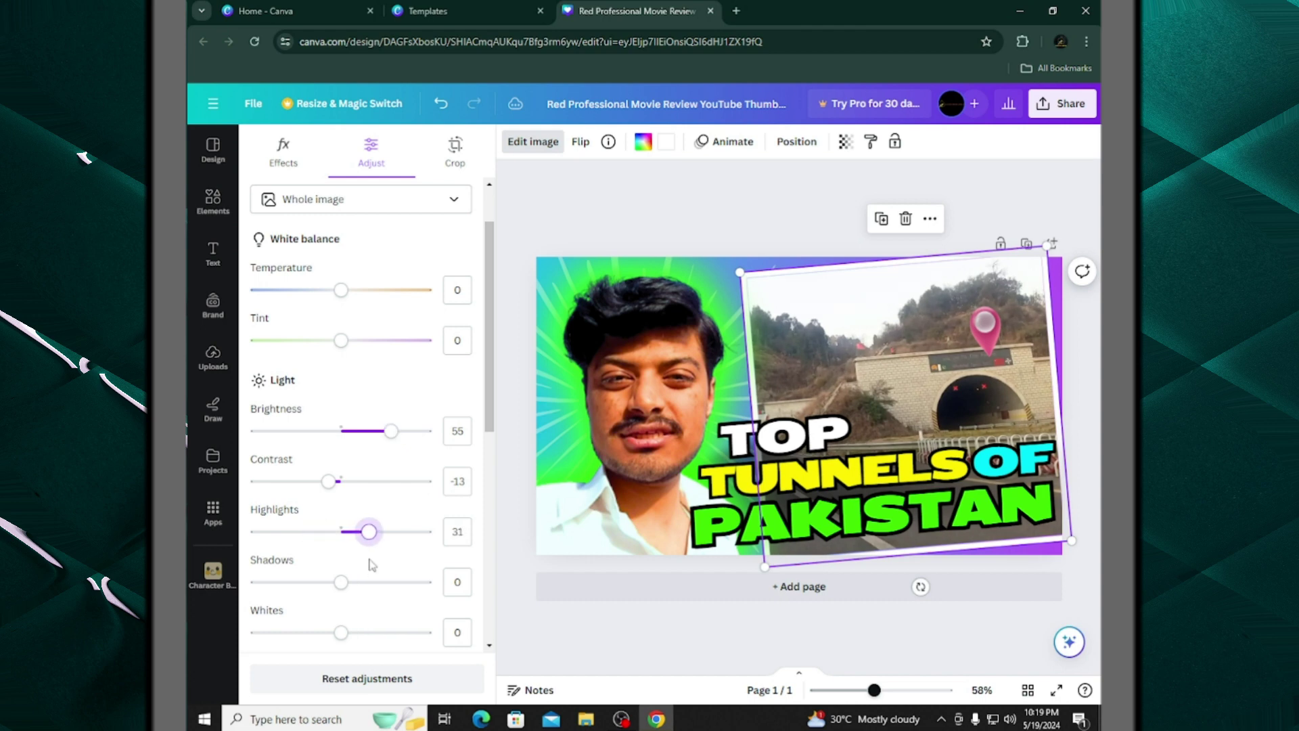
# Delete the pink location pin above the tunnel entrance
pyautogui.click(980, 357)
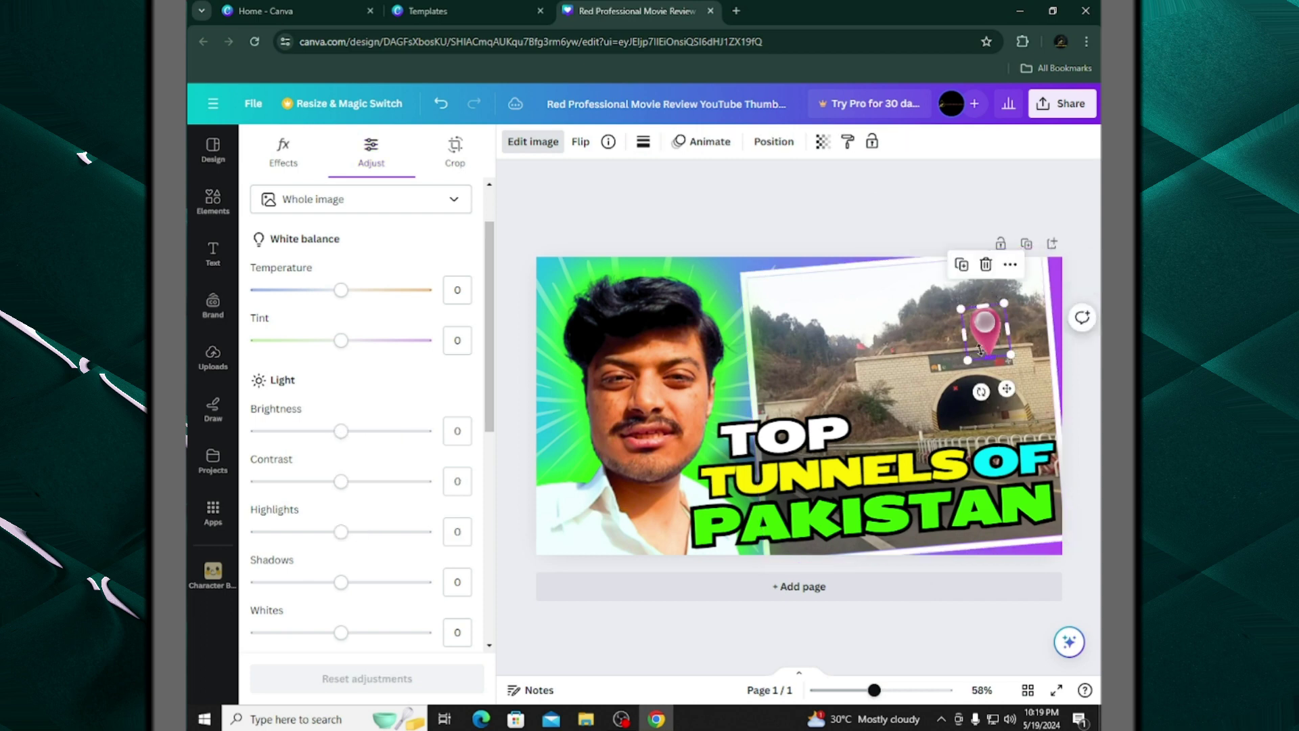
pyautogui.click(986, 264)
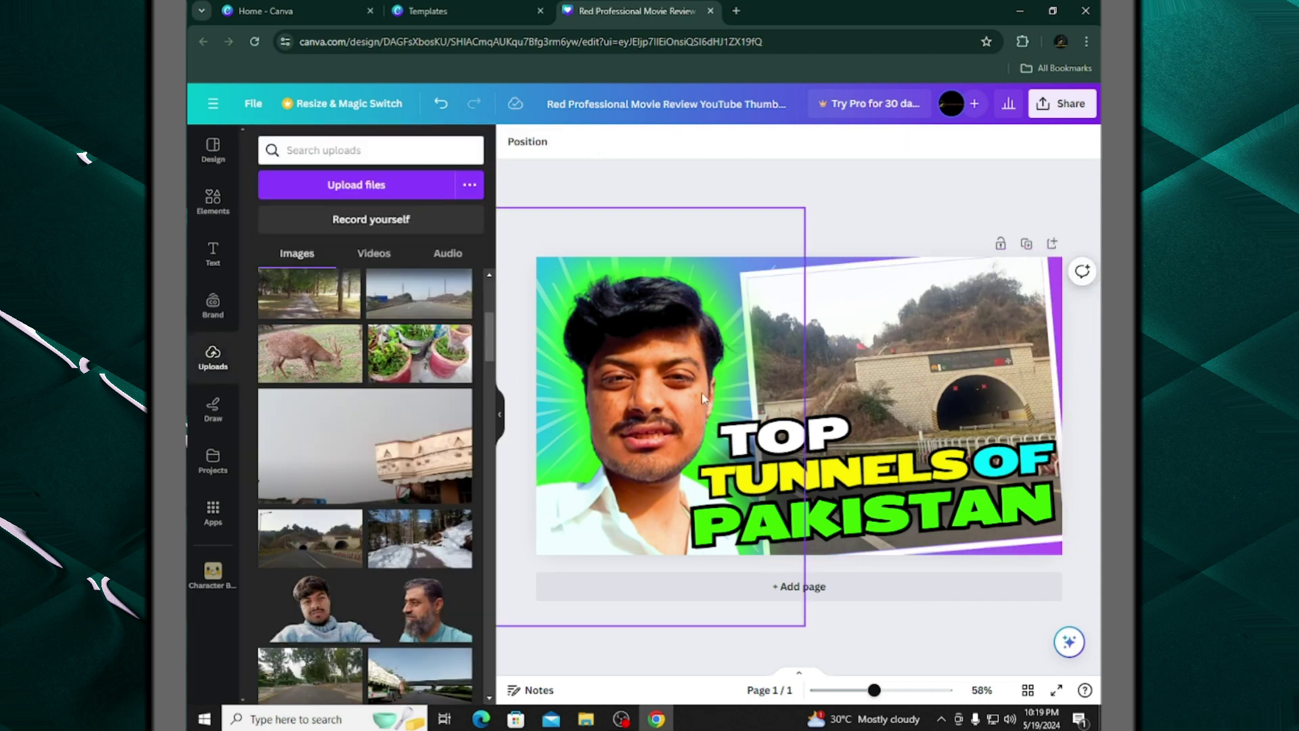
# Adjust the tunnel photo's shadows to -25, whites to 11, blacks to 9, vibrance to 31 and saturation to 26
pyautogui.click(880, 347)
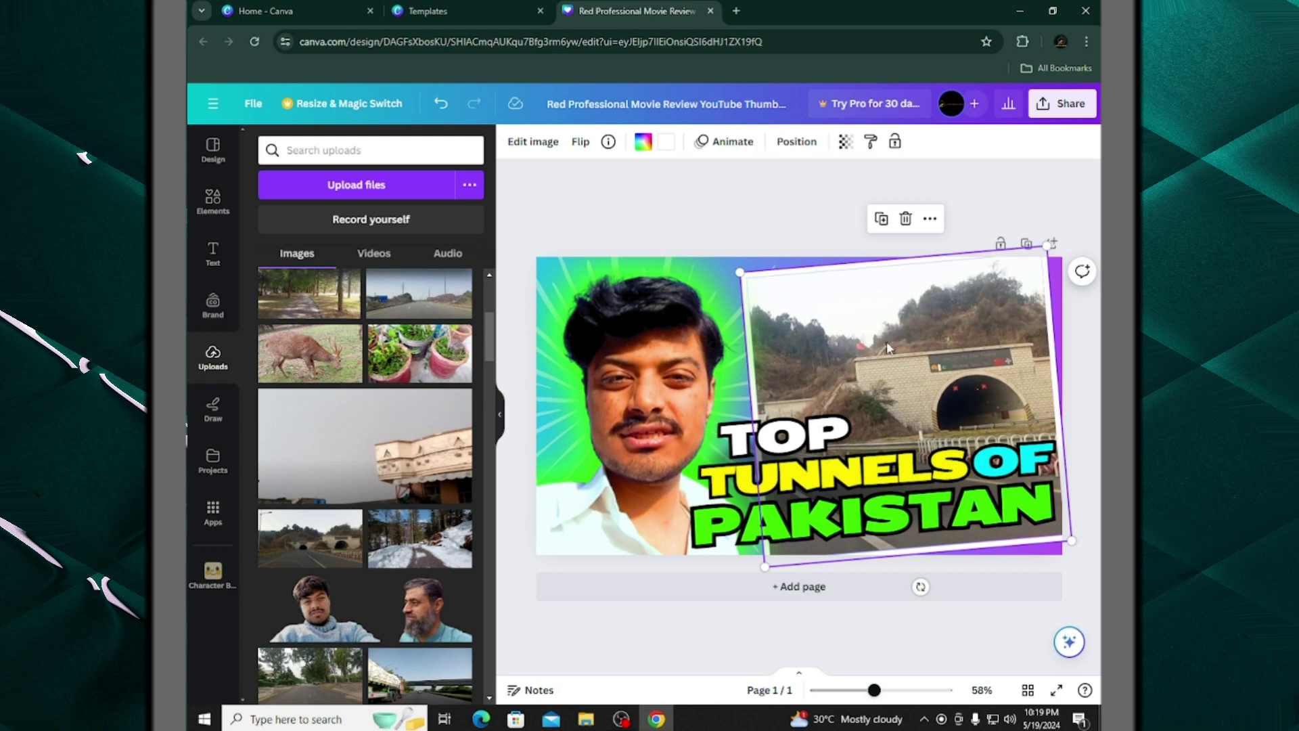
pyautogui.click(533, 142)
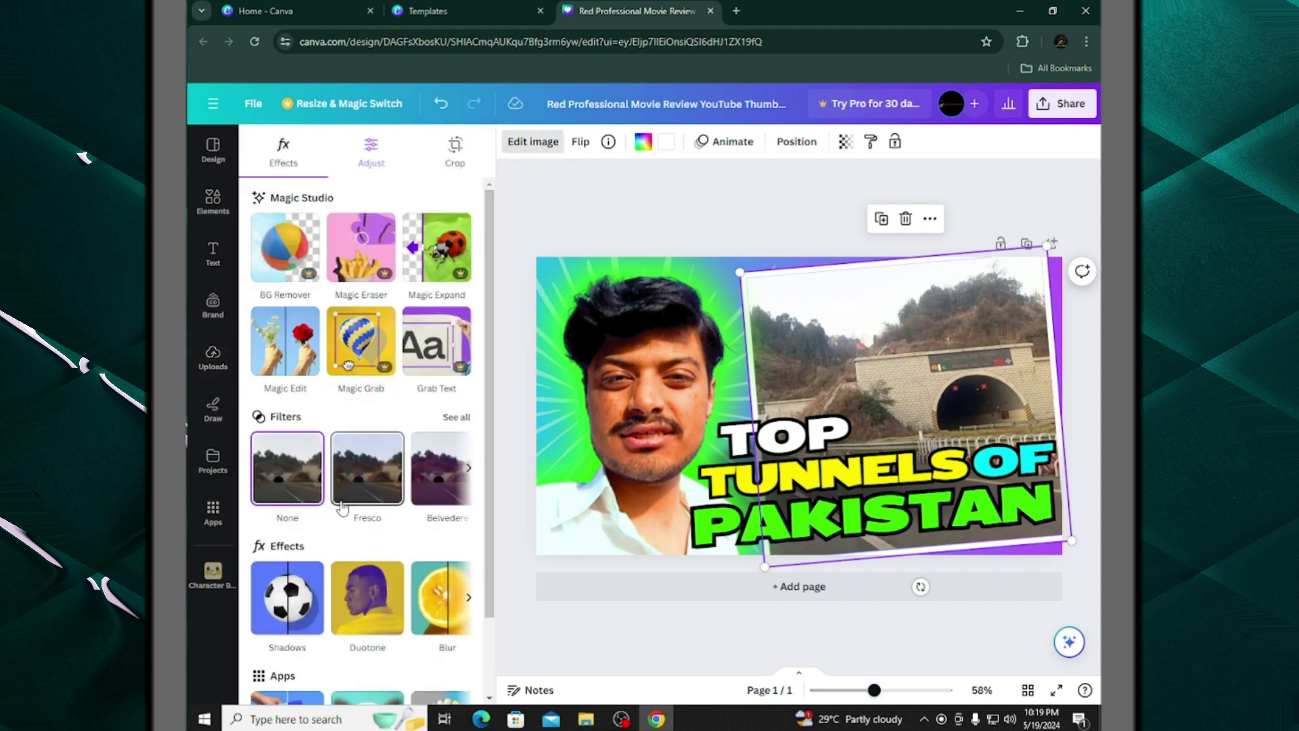
pyautogui.click(374, 169)
pyautogui.scroll(-3, 343, 539)
pyautogui.moveTo(343, 438); pyautogui.dragTo(319, 438)
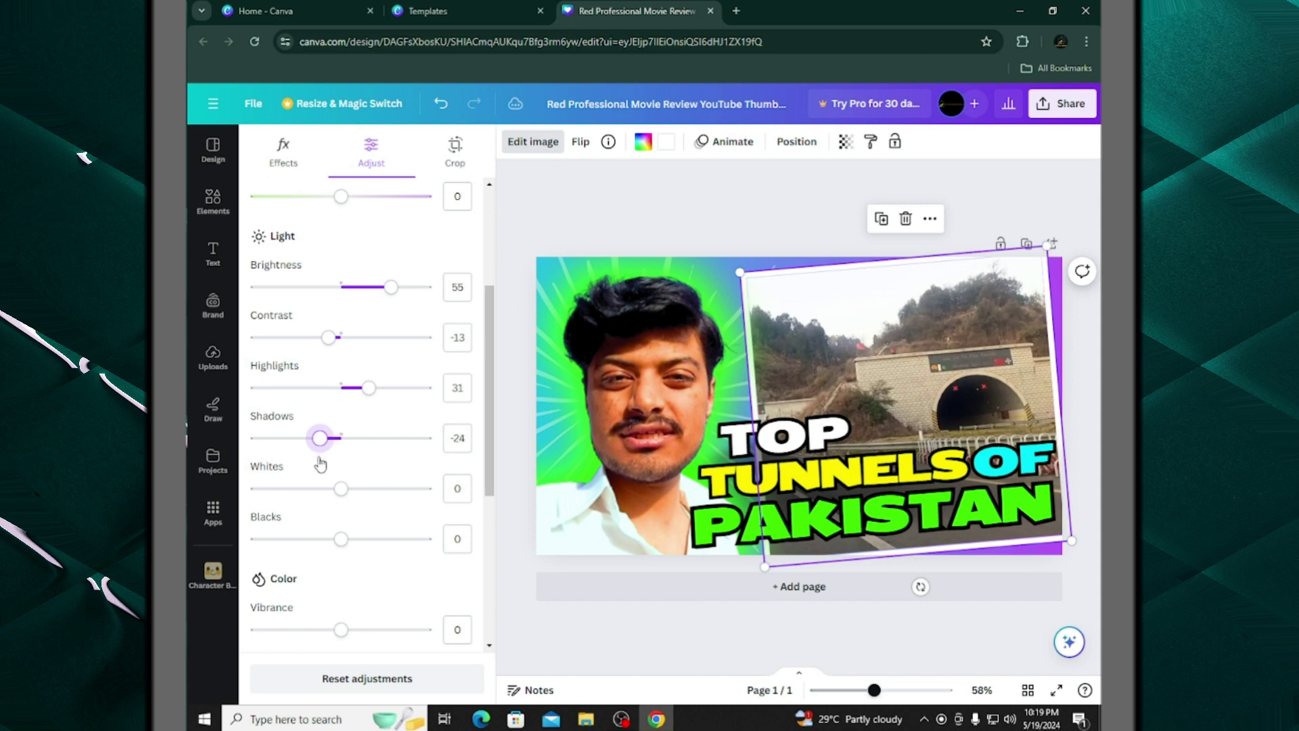
pyautogui.moveTo(345, 486); pyautogui.dragTo(366, 542)
pyautogui.scroll(-3, 350, 473)
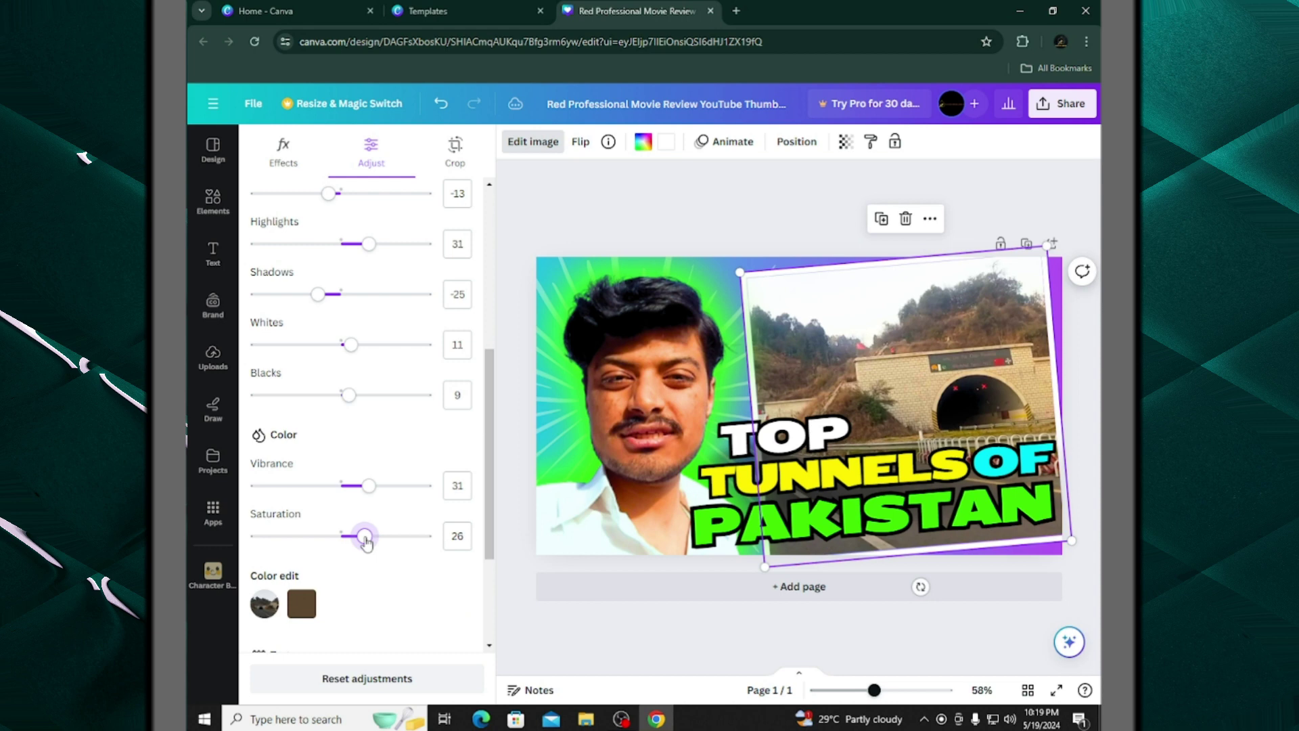
# Set the tunnel photo's texture to sharpness 43 and clarity 10
pyautogui.scroll(-3, 369, 420)
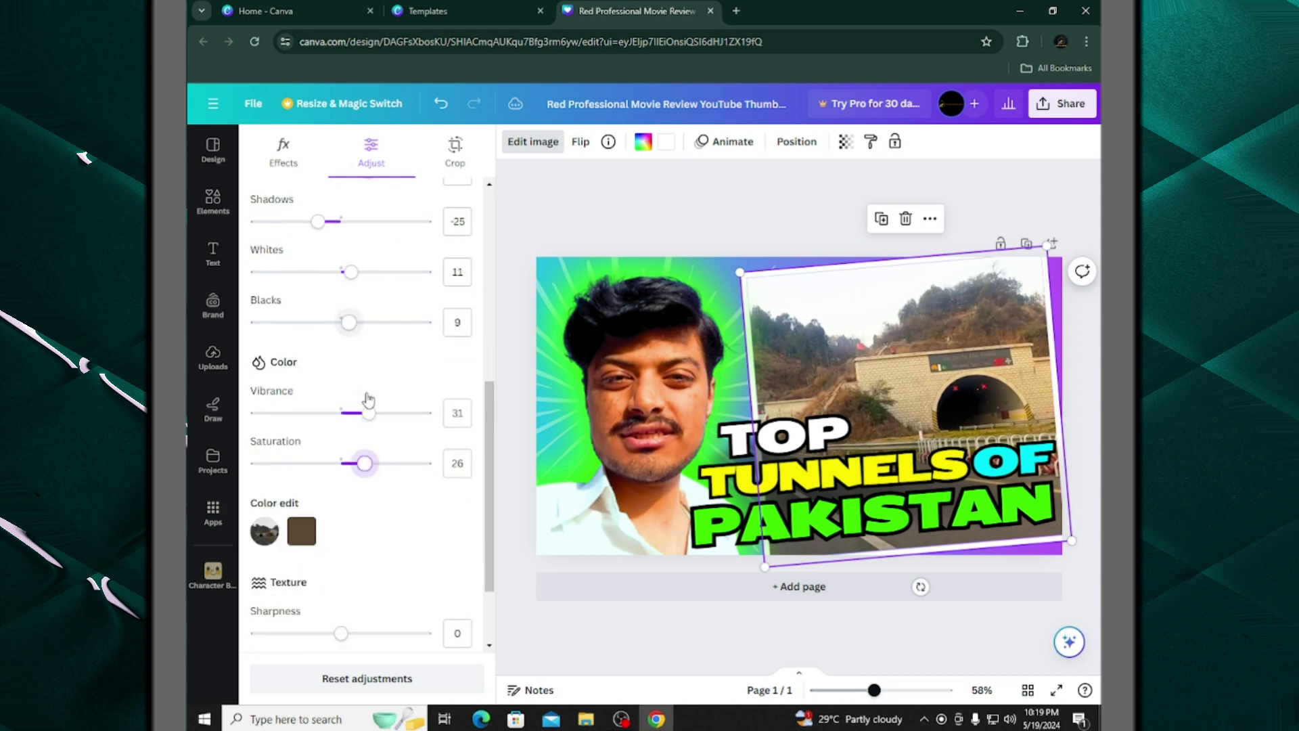
pyautogui.moveTo(341, 525); pyautogui.dragTo(381, 527)
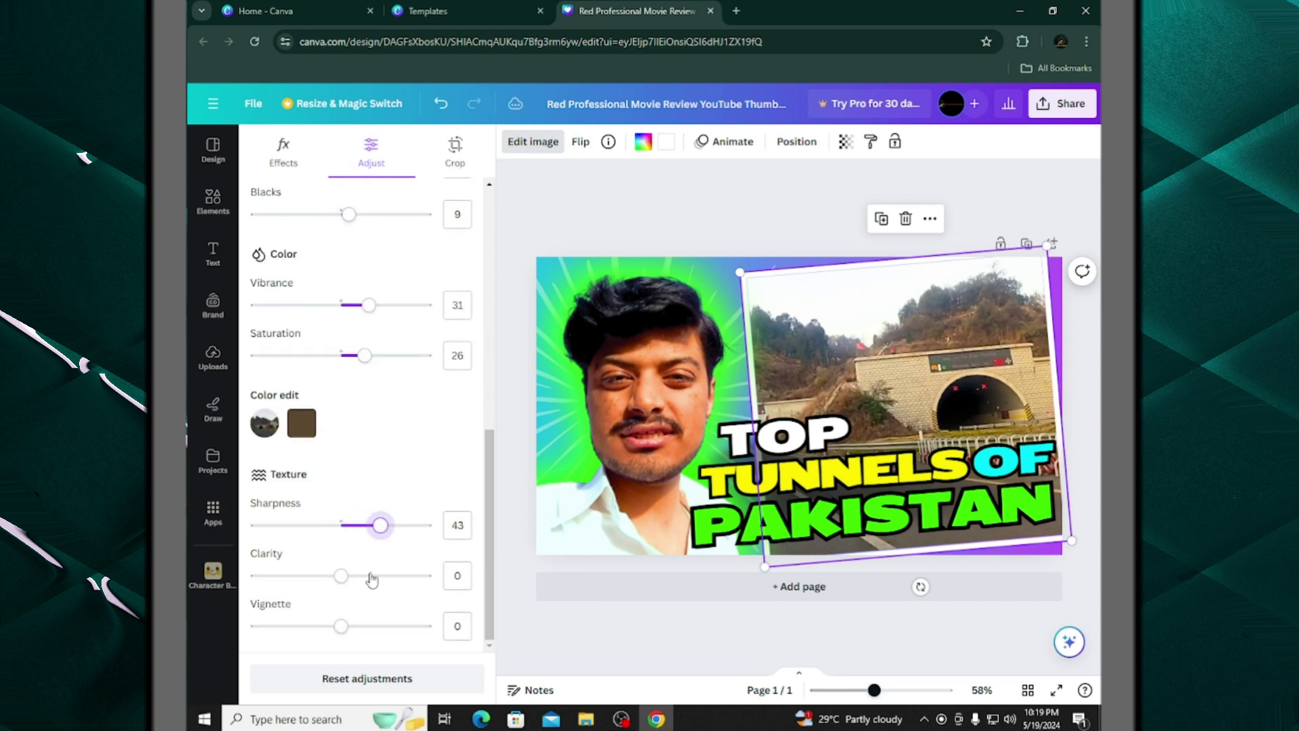
pyautogui.moveTo(341, 575); pyautogui.dragTo(351, 580)
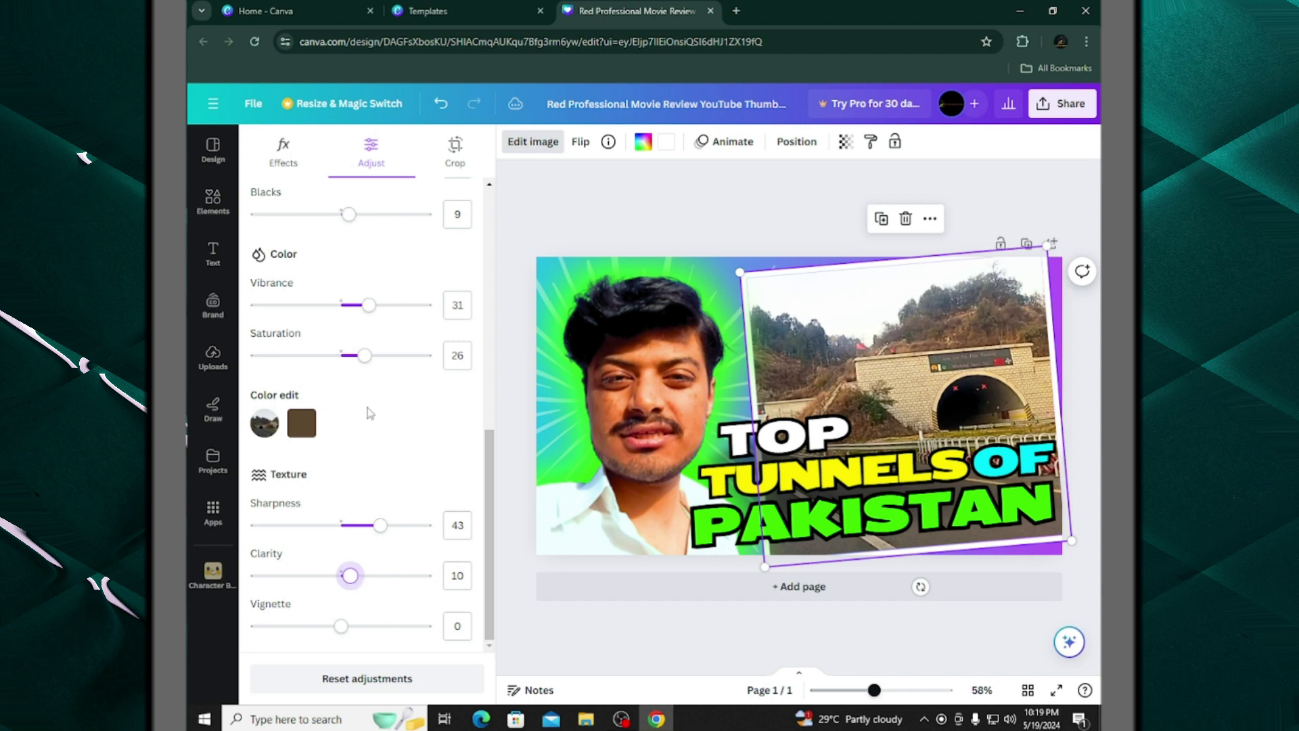
# Set the tunnel photo's brightness to 72, temperature to -10 and tint to -9, and deselect the photo
pyautogui.scroll(5, 369, 413)
pyautogui.moveTo(391, 394)
pyautogui.mouseDown()
pyautogui.moveTo(416, 430)
pyautogui.moveTo(406, 398)
pyautogui.mouseUp()
pyautogui.scroll(2, 348, 325)
pyautogui.moveTo(339, 373); pyautogui.dragTo(331, 364)
pyautogui.moveTo(342, 413); pyautogui.dragTo(335, 419)
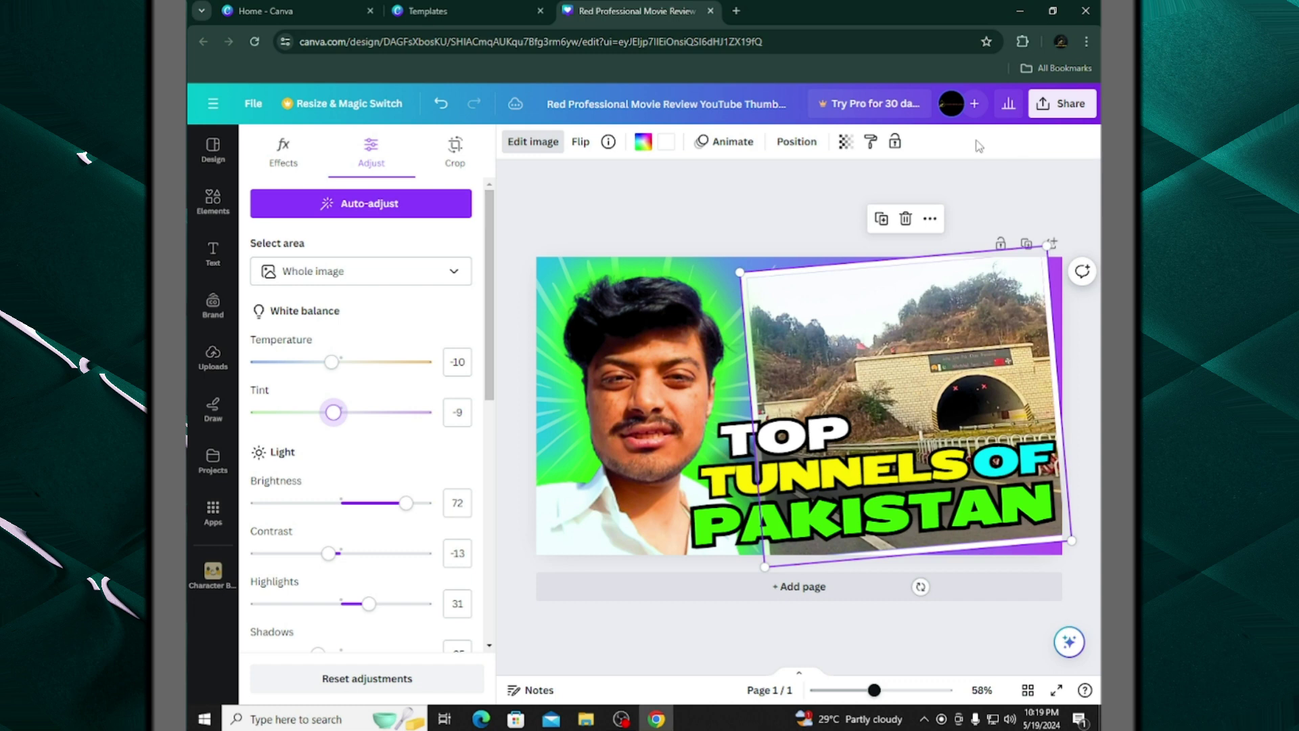
pyautogui.click(700, 205)
pyautogui.click(663, 193)
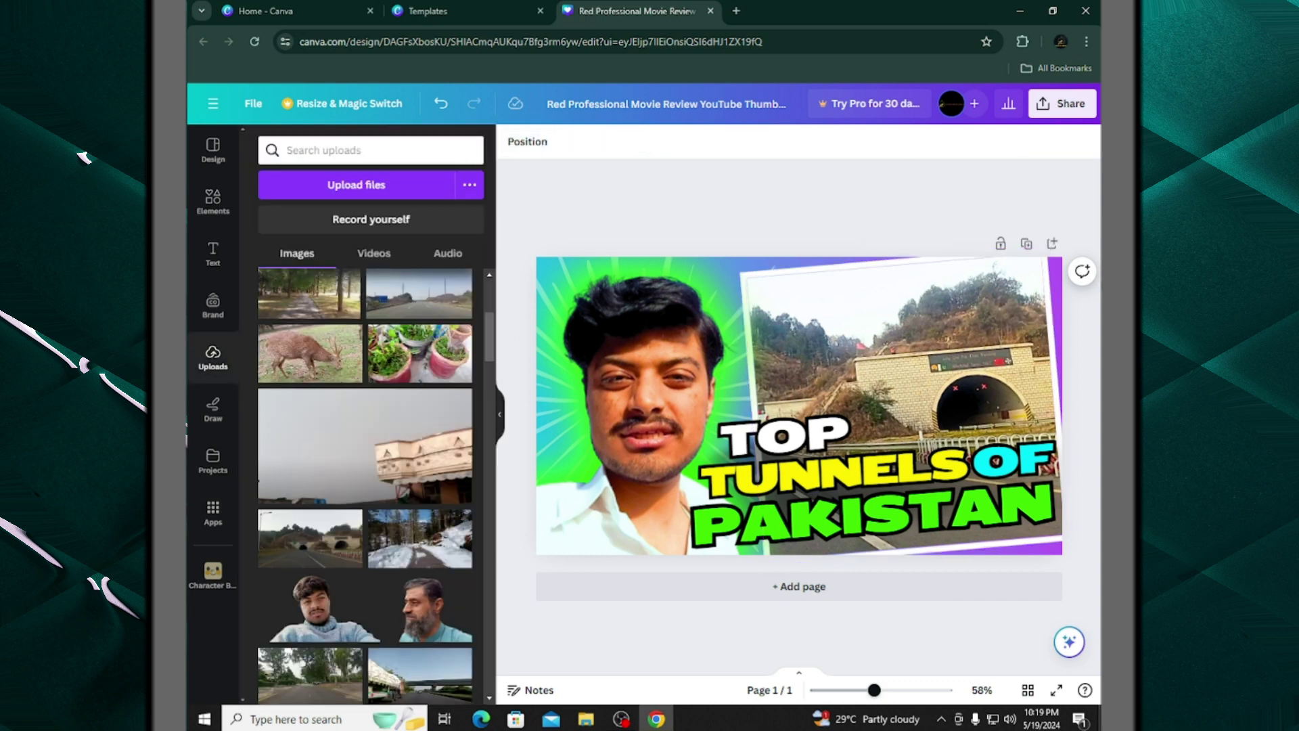
# Download the finished thumbnail design as a PNG file at 1,280 × 720 px
pyautogui.click(1059, 107)
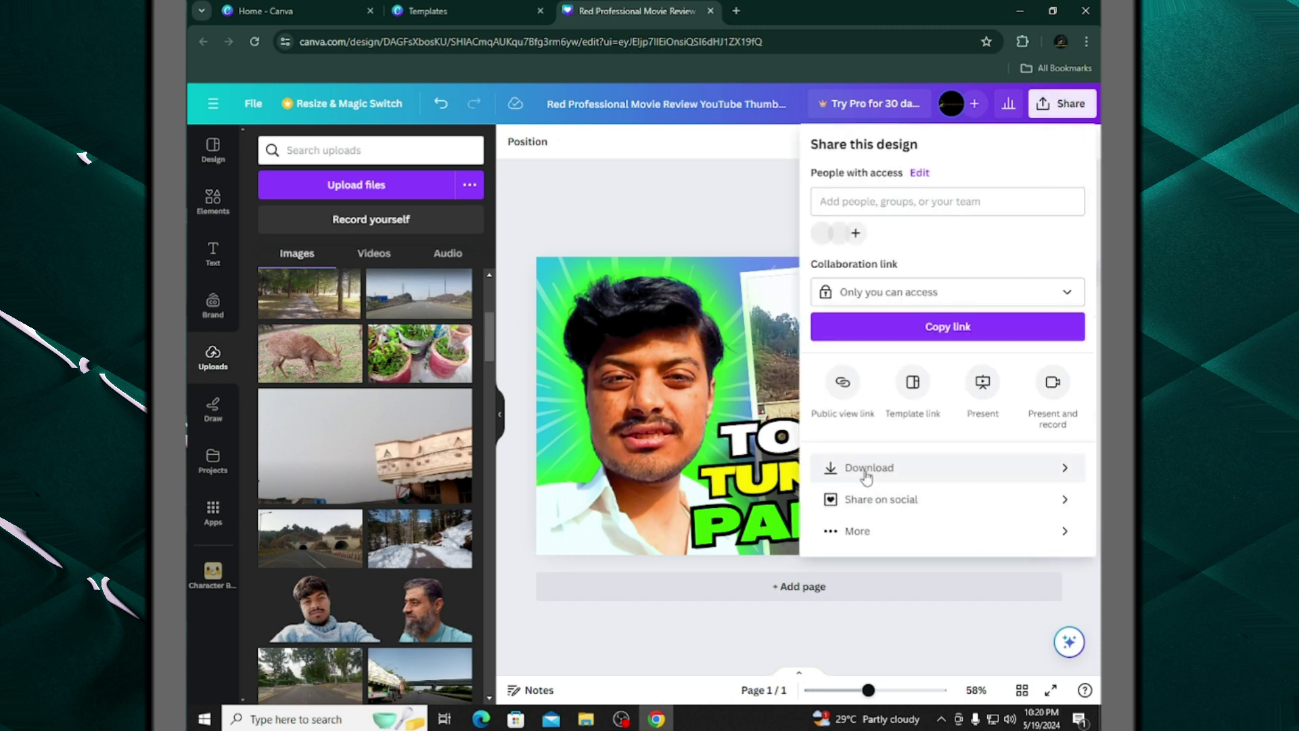
pyautogui.click(867, 469)
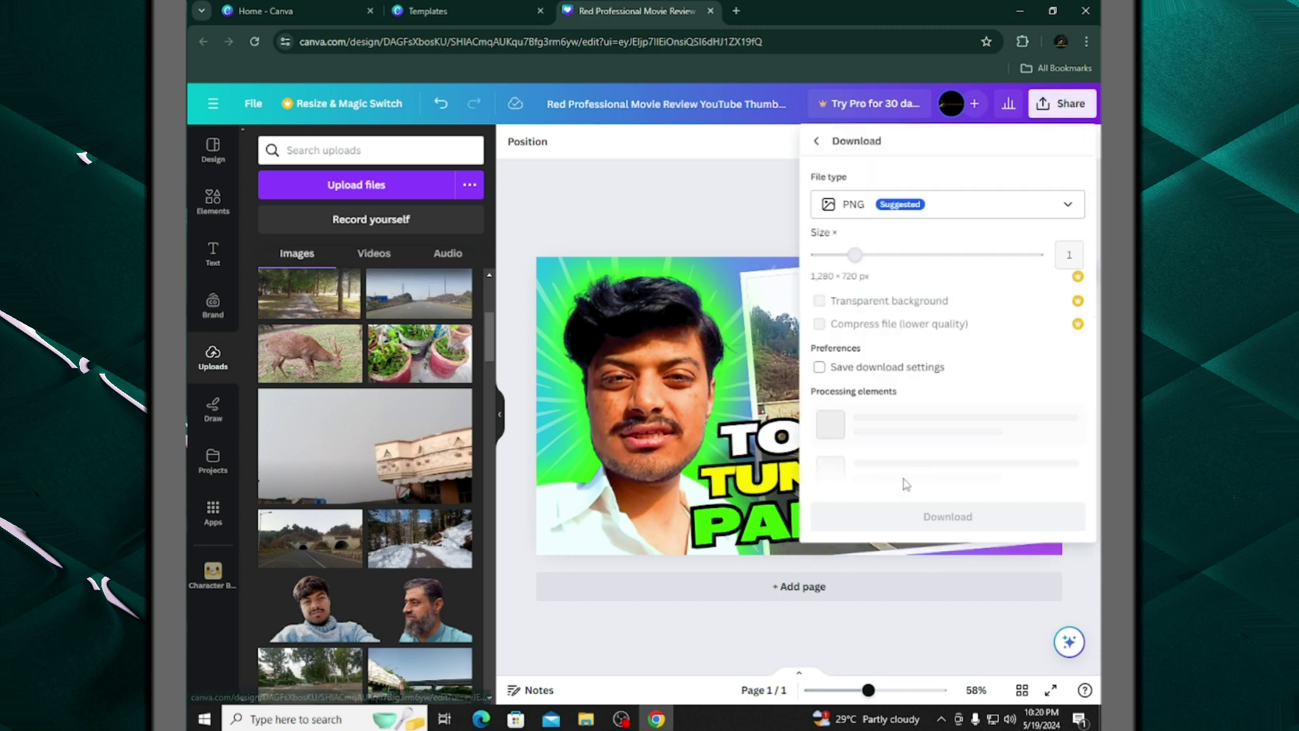
pyautogui.click(946, 399)
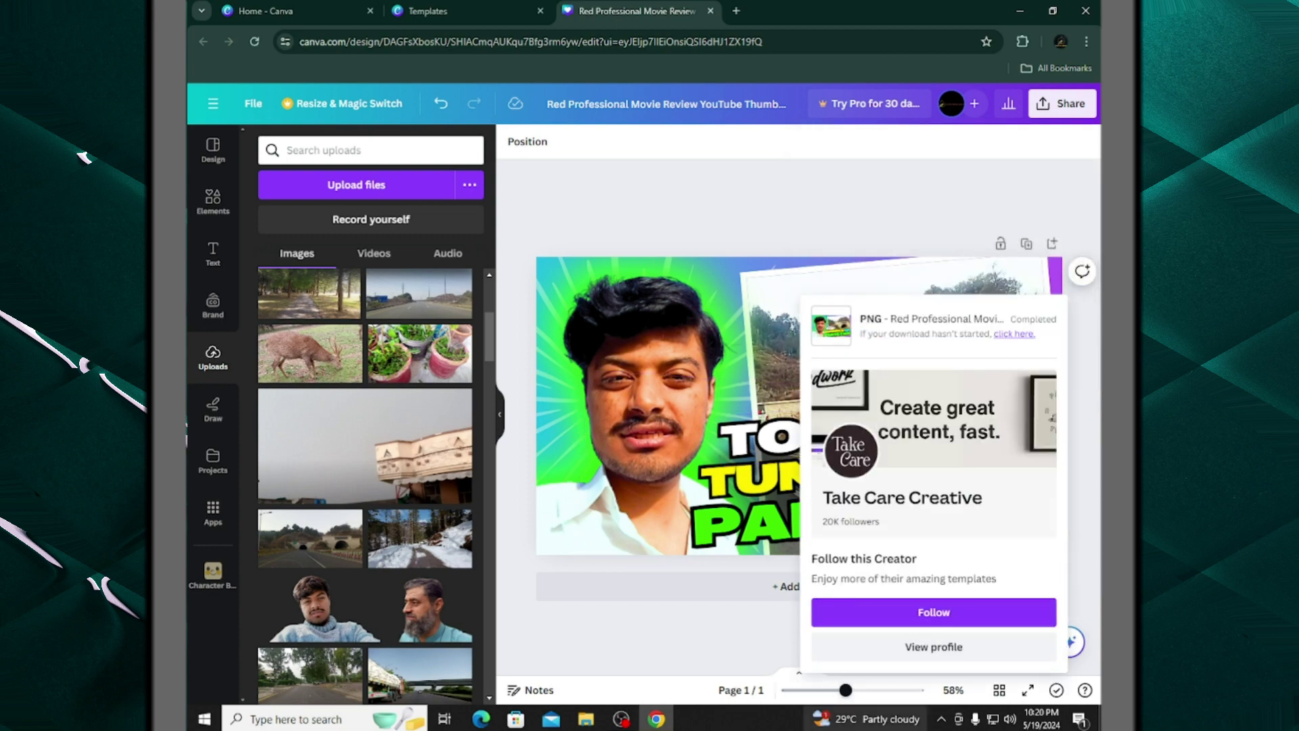
pyautogui.moveTo(870, 719)
pyautogui.click(274, 68)
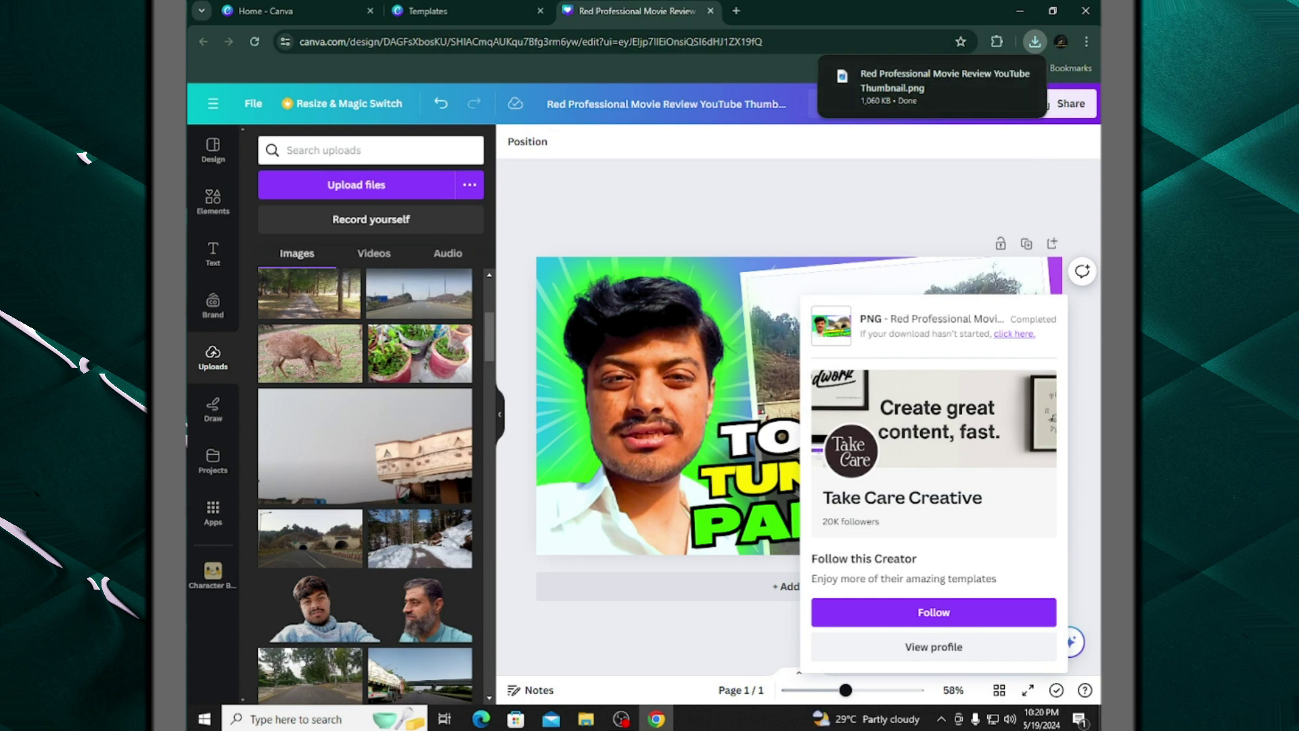
# Show the downloaded thumbnail PNG in its folder and move it from Downloads to the Desktop folder
pyautogui.moveTo(992, 79)
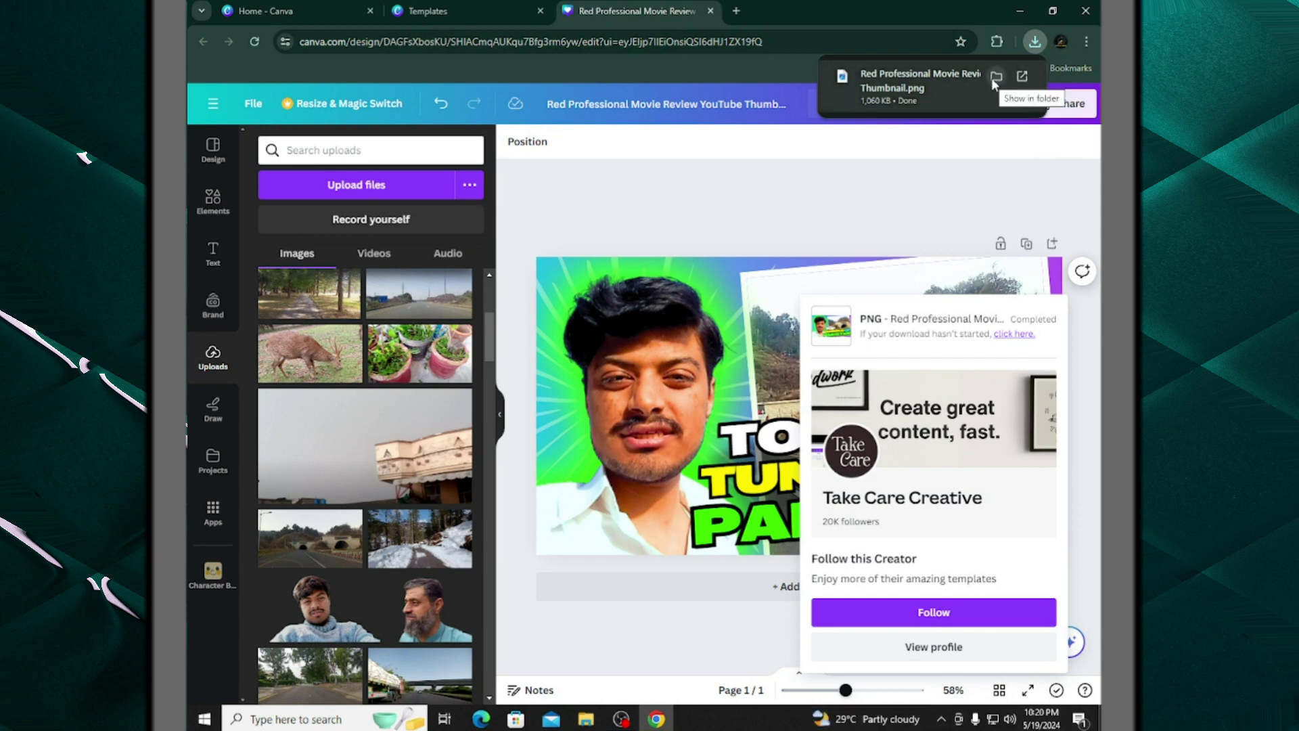
pyautogui.click(995, 78)
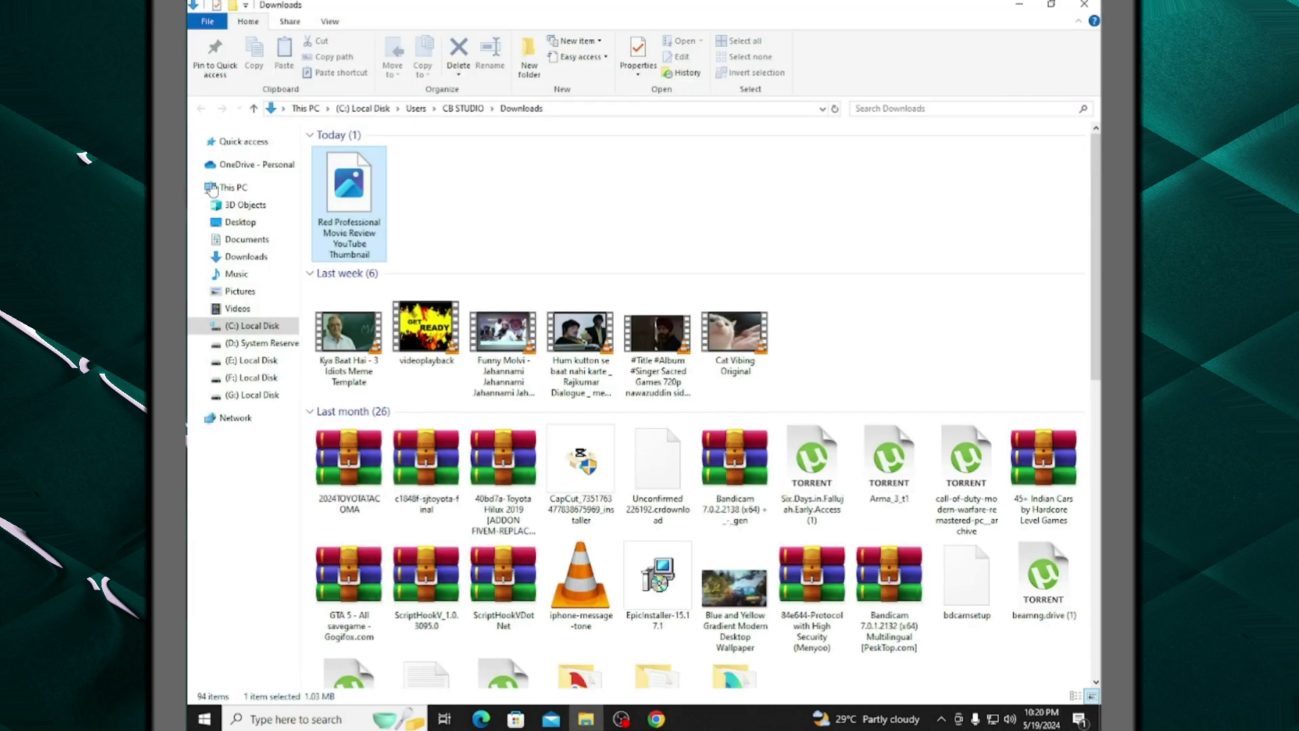
pyautogui.rightClick(340, 192)
pyautogui.press('Escape')
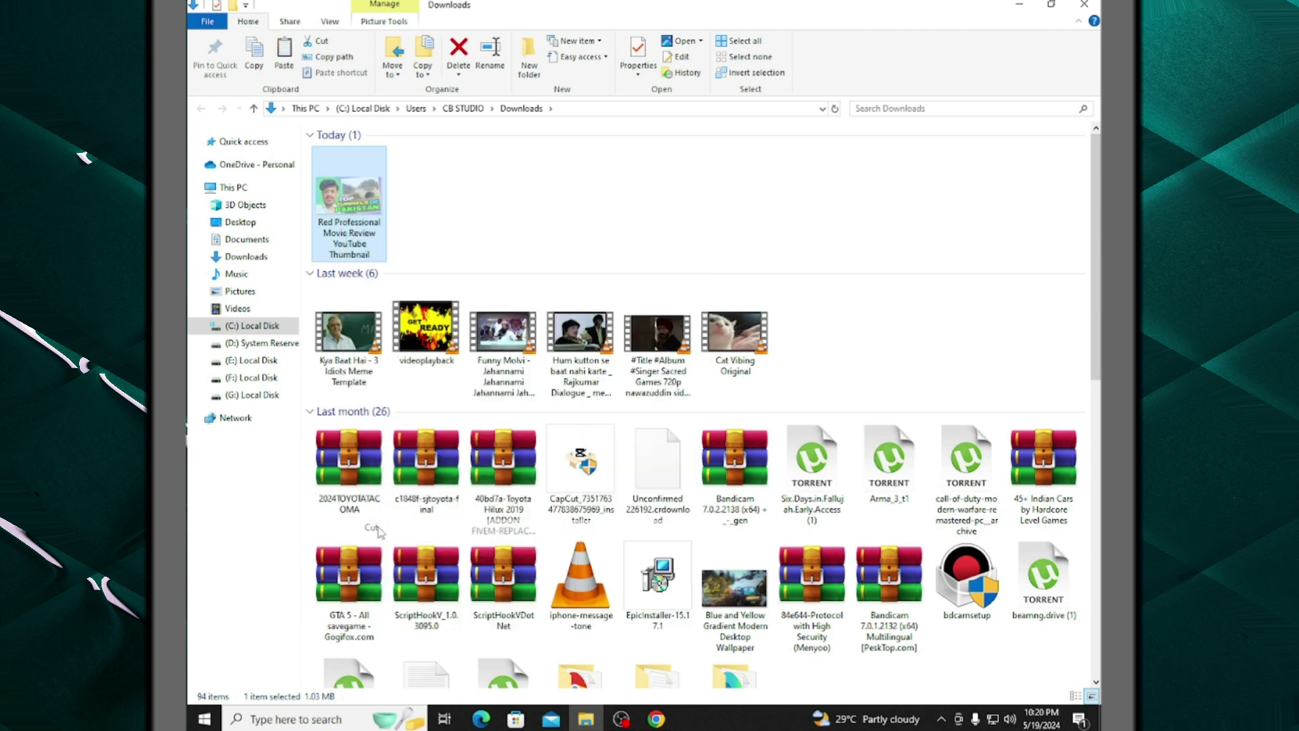
pyautogui.click(251, 226)
pyautogui.rightClick(703, 343)
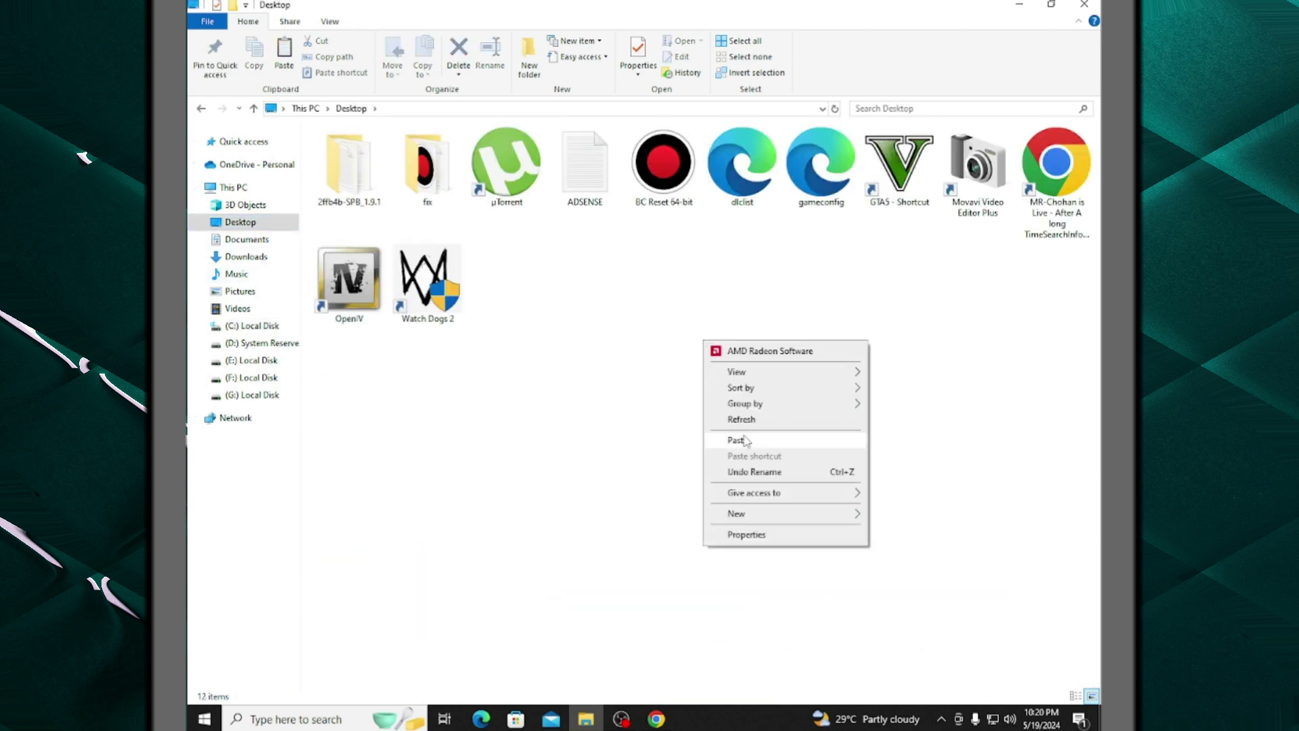
pyautogui.click(737, 440)
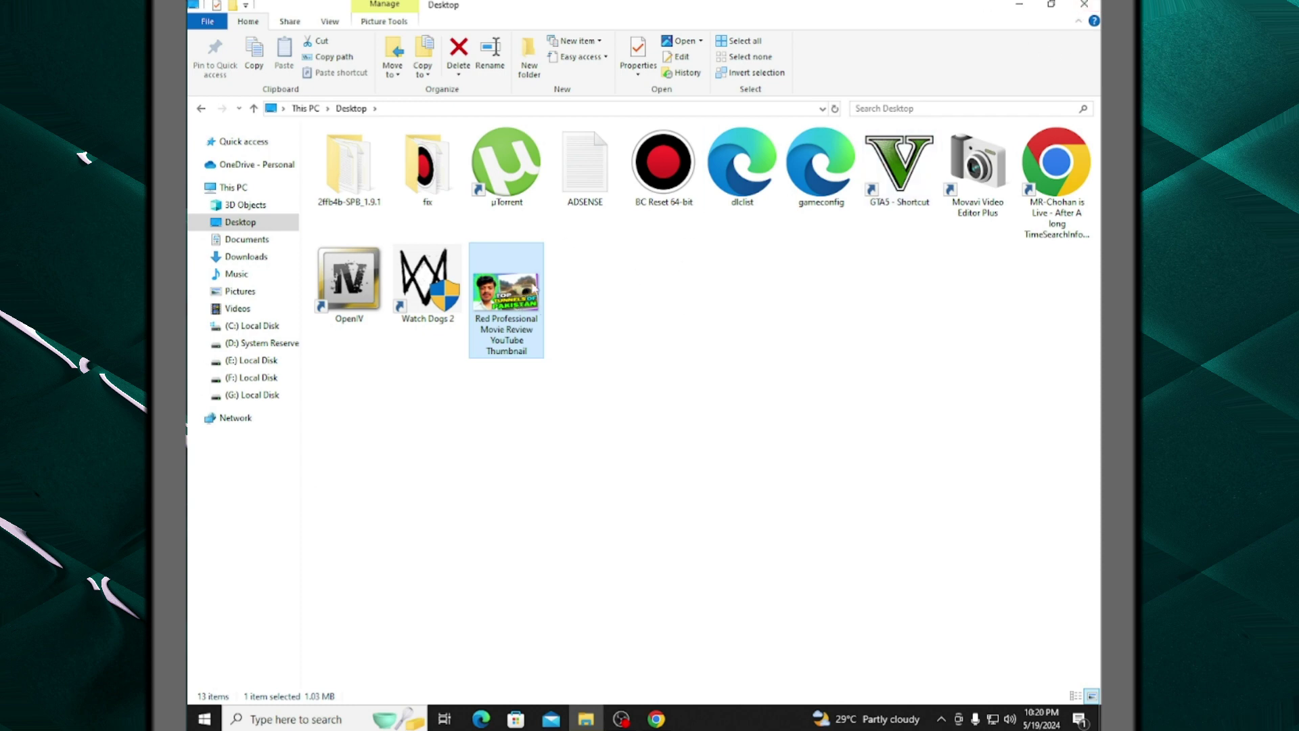
# View the thumbnail PNG from the Desktop folder in the image viewer and close the viewer
pyautogui.doubleClick(496, 303)
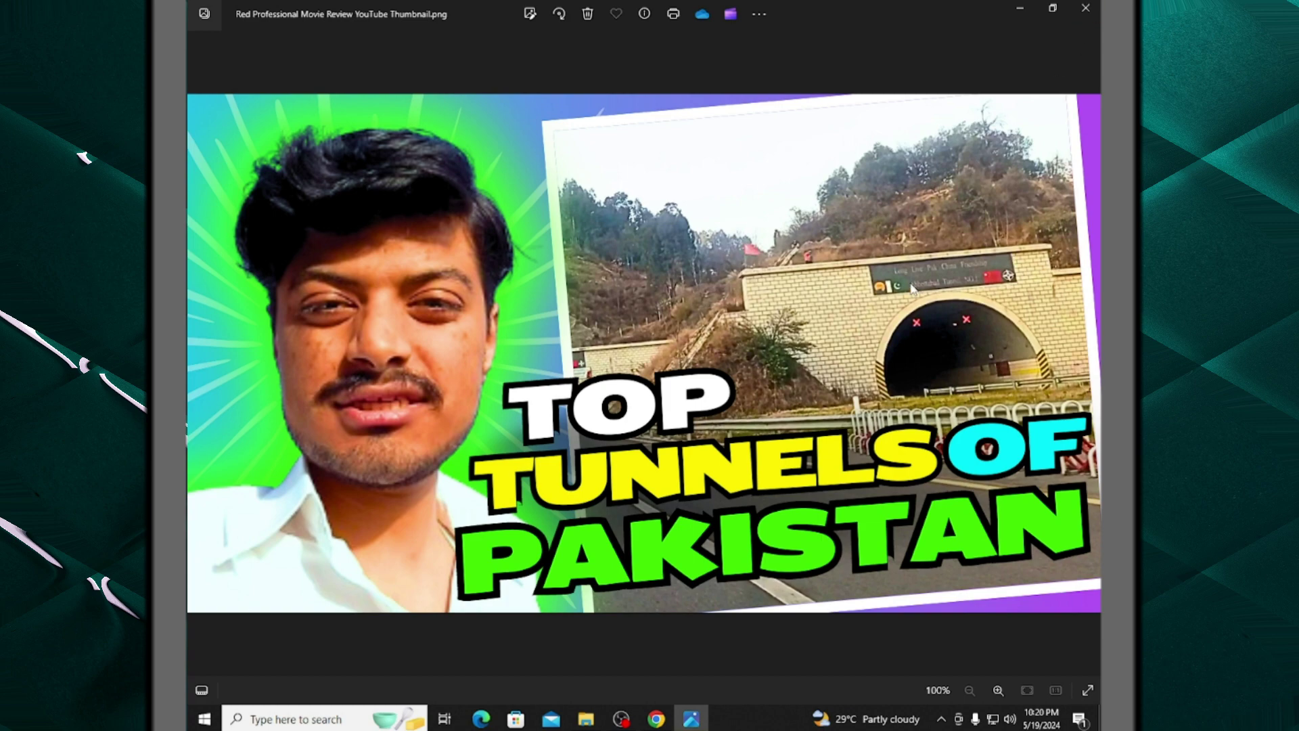
pyautogui.click(1087, 8)
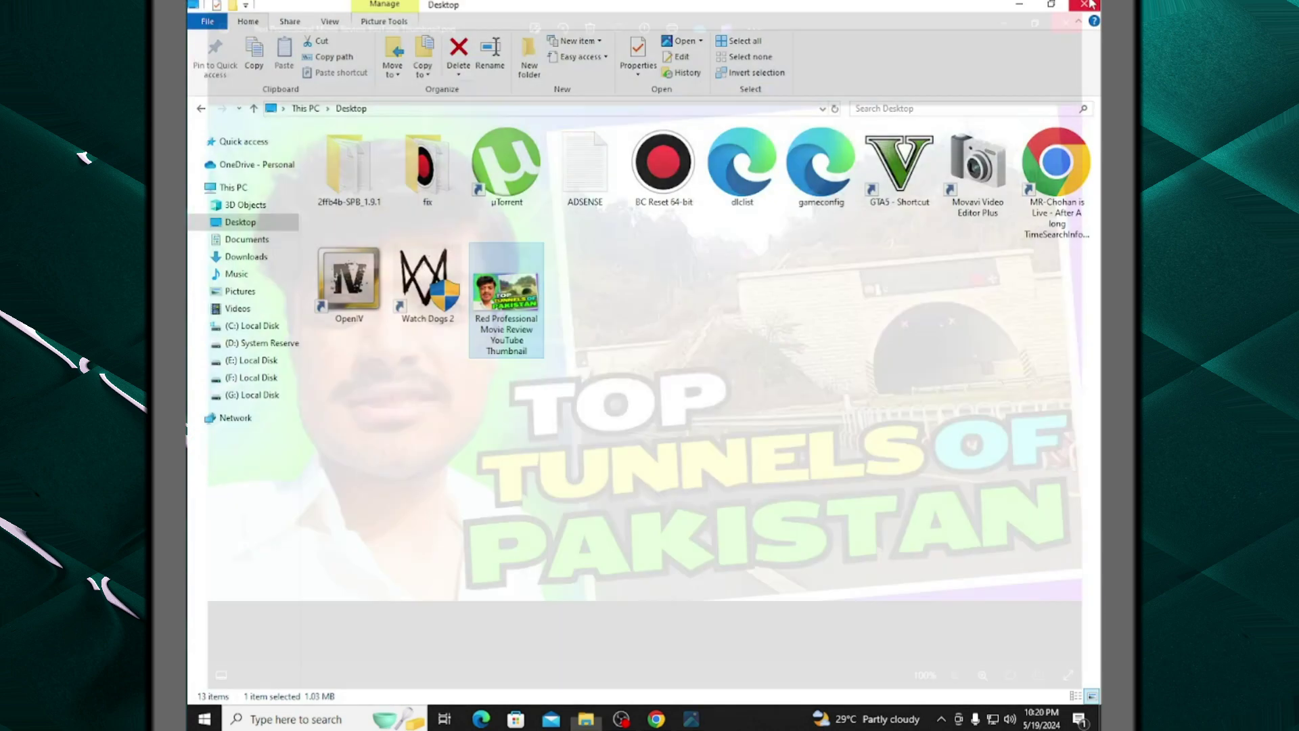
# Switch back to Canva in the browser, dismiss the download pop-up and close the design's tab
pyautogui.hotkey('alt', 'Tab')
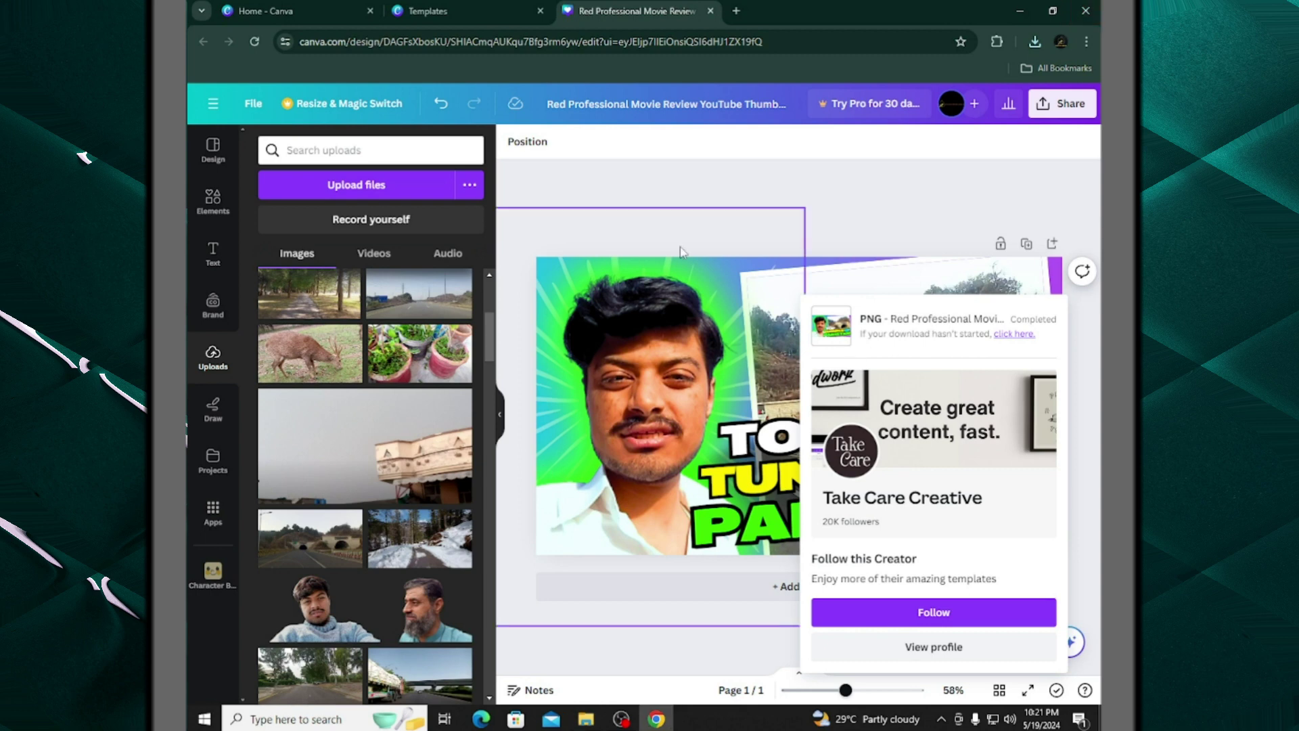
pyautogui.click(804, 200)
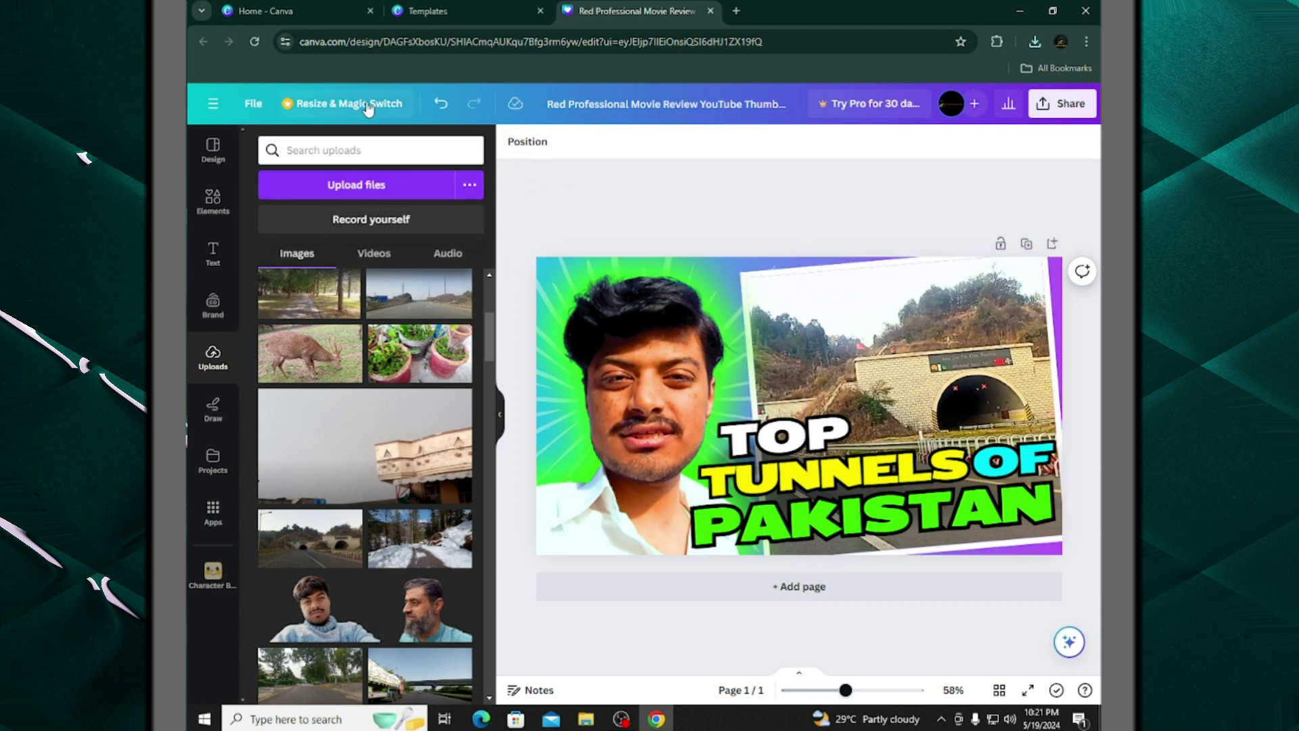
pyautogui.click(440, 104)
pyautogui.click(213, 105)
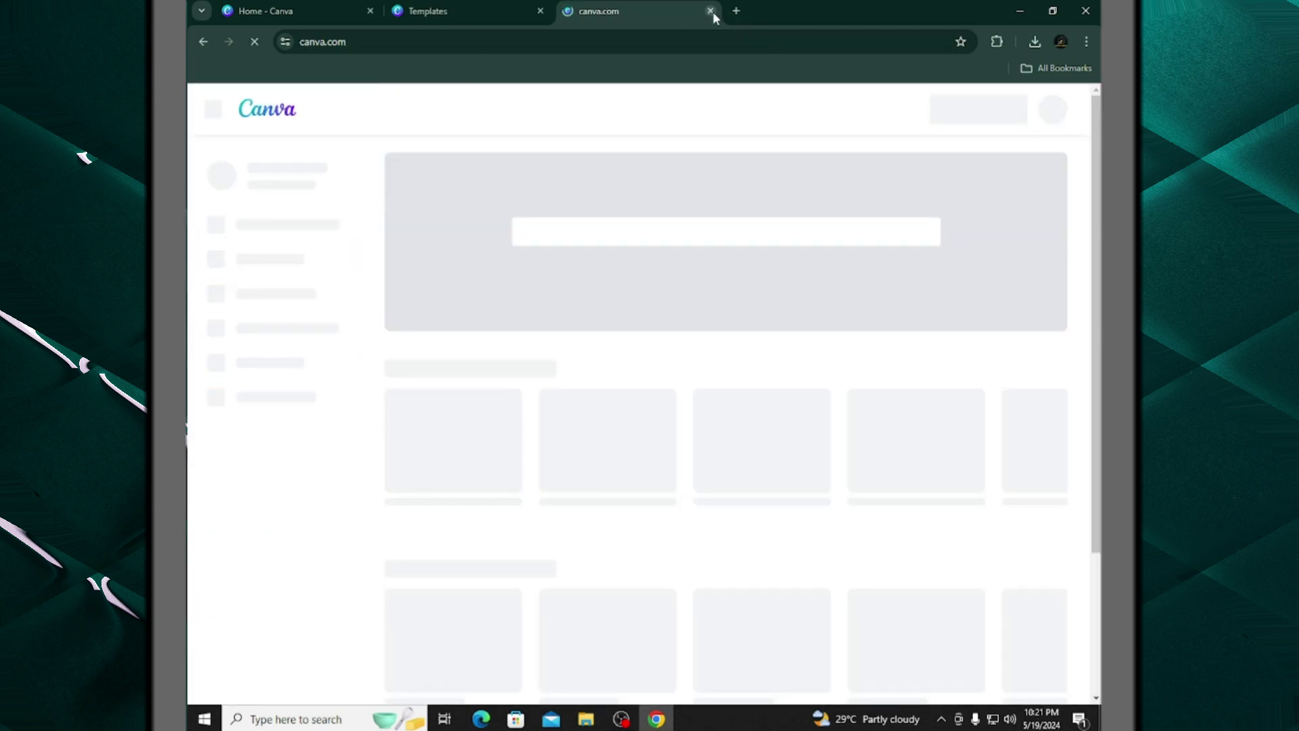
pyautogui.click(711, 11)
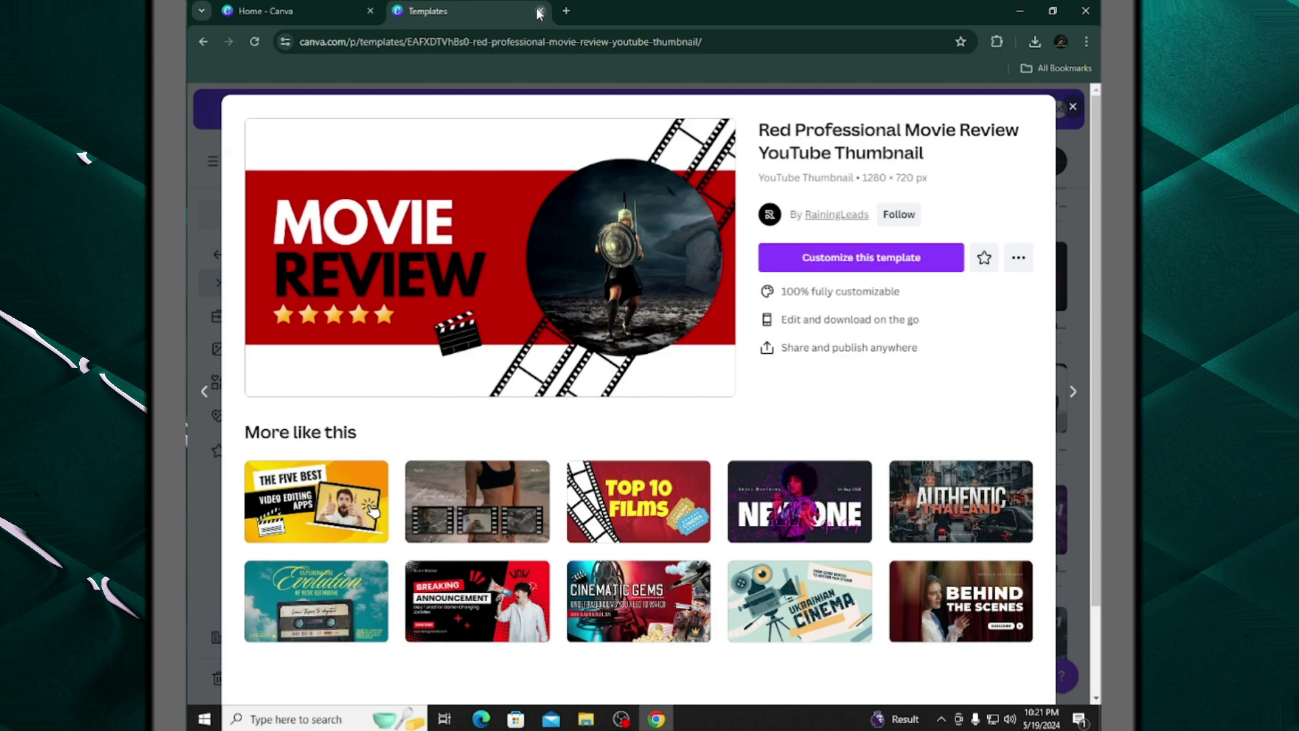
# Close the movie review template's tab and open the recent "Add a heading" YouTube thumbnail design from the home page
pyautogui.click(541, 11)
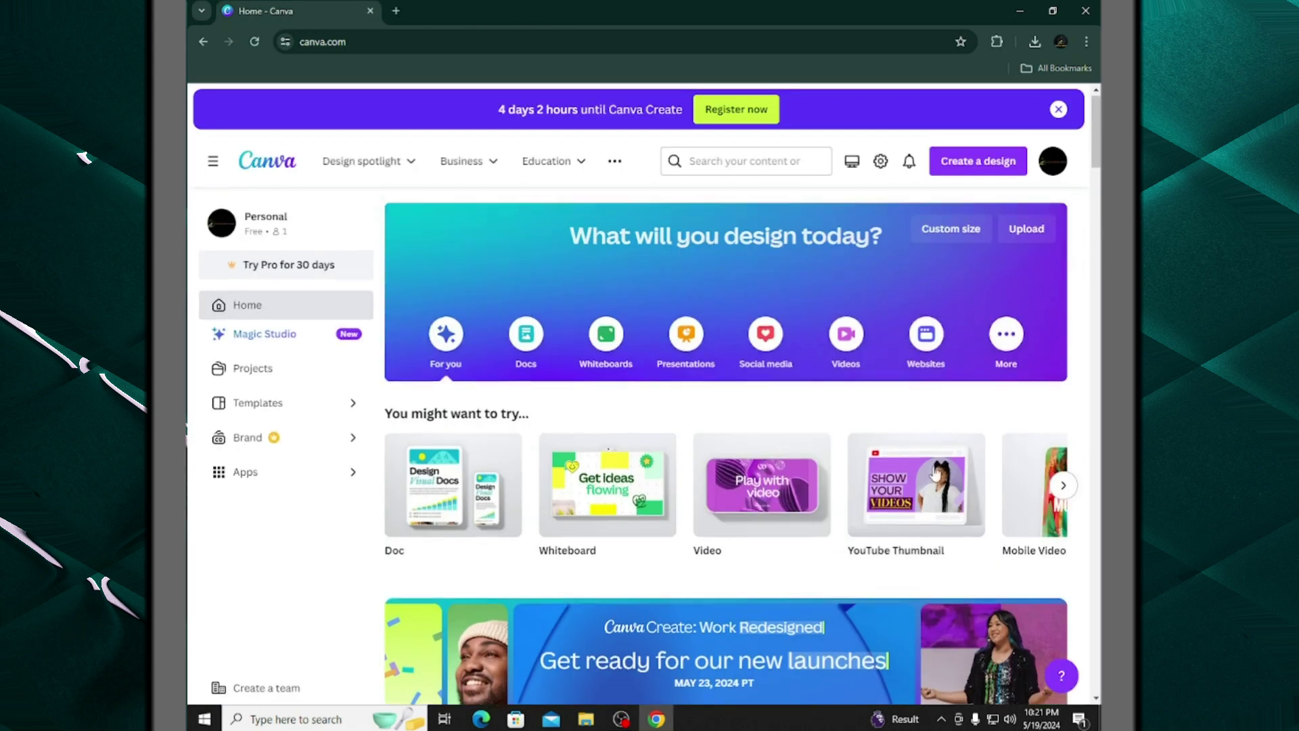
pyautogui.scroll(-5, 936, 472)
pyautogui.click(612, 513)
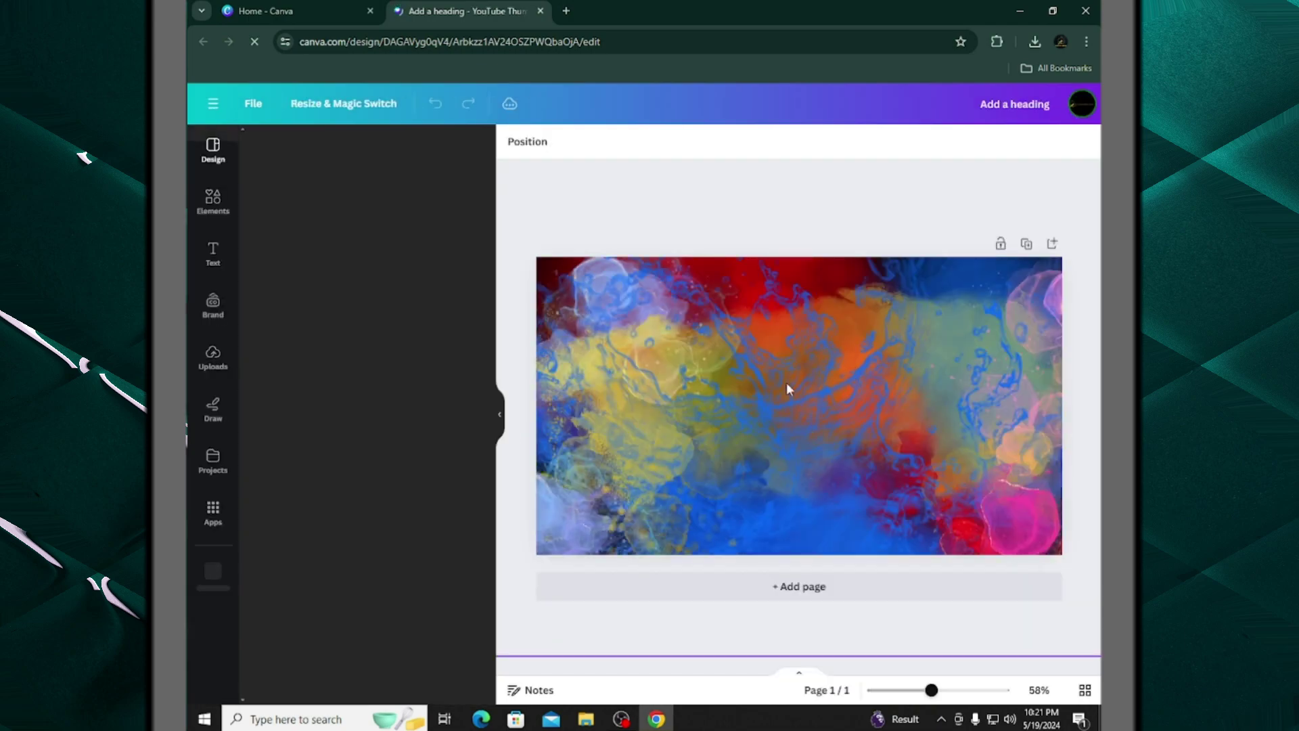
# Leave the "Add a heading" design for the home page and find the YouTube Thumbnail (1280 × 720 px) templates
pyautogui.click(213, 103)
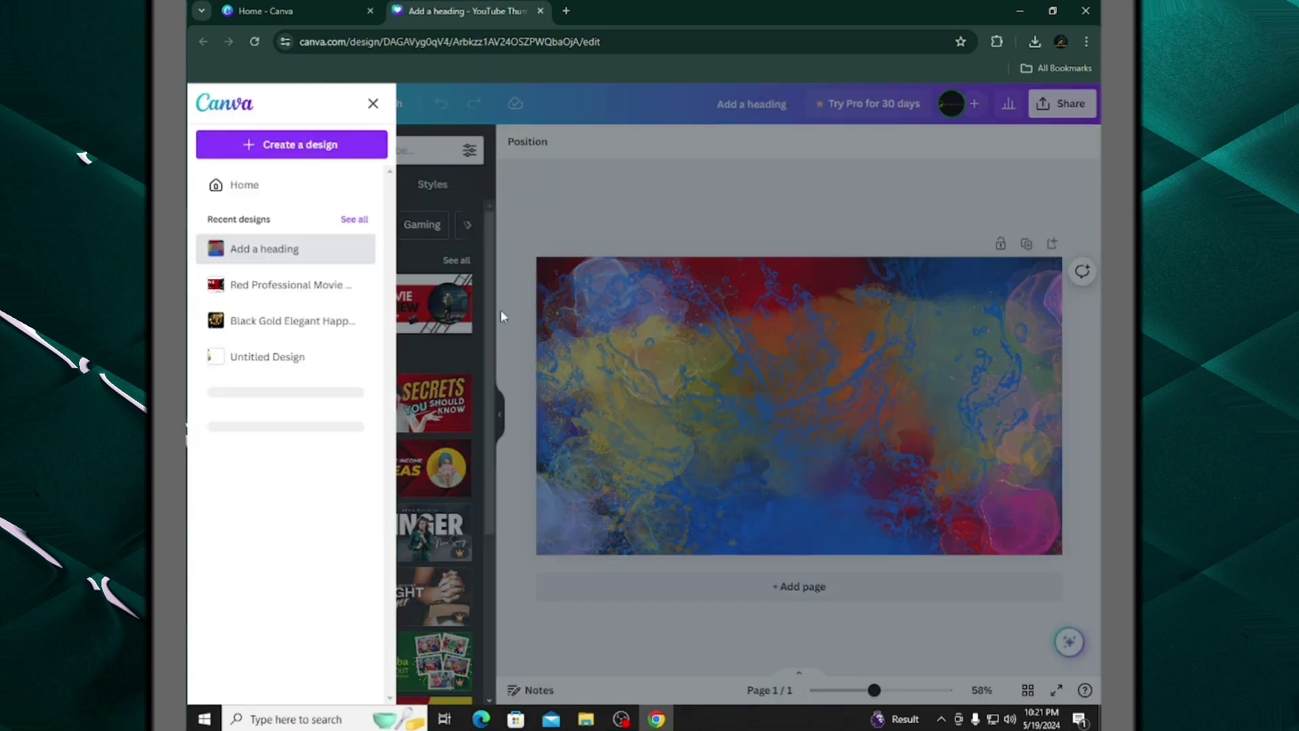
pyautogui.click(249, 182)
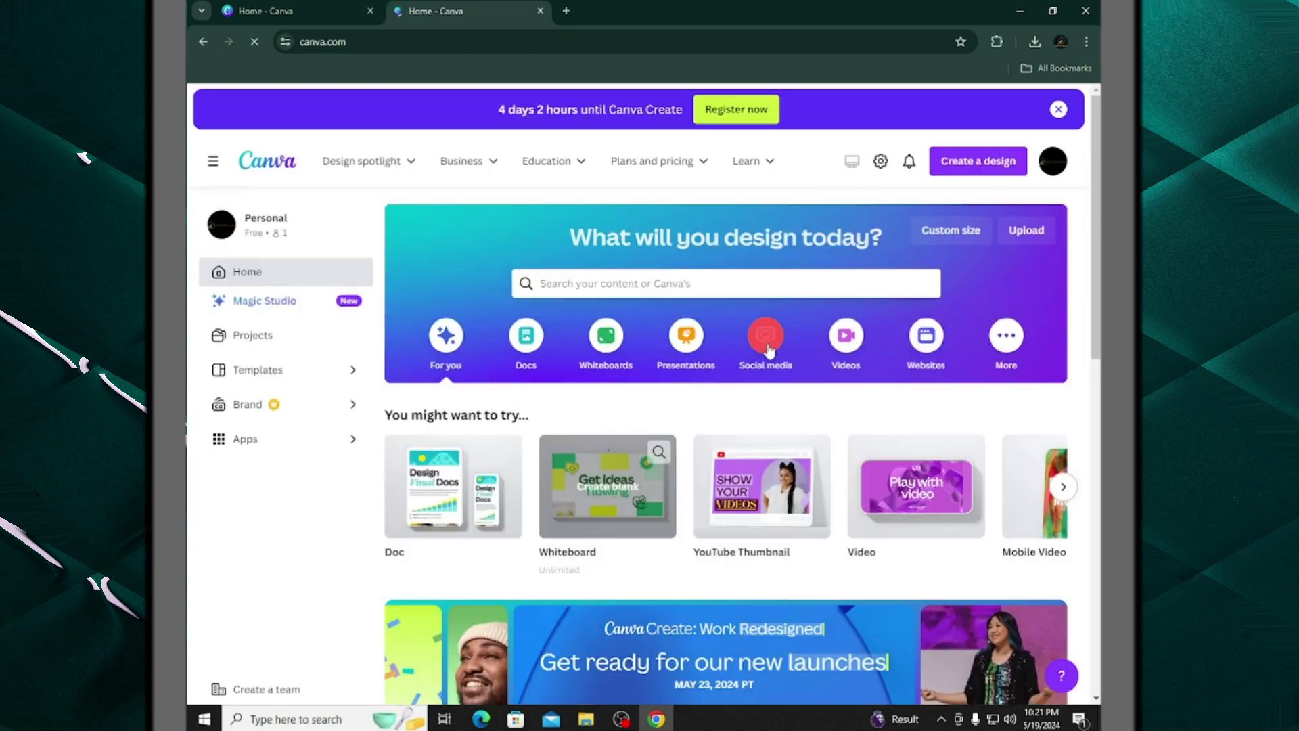
pyautogui.scroll(-5, 763, 368)
pyautogui.scroll(3, 763, 367)
pyautogui.scroll(2, 763, 368)
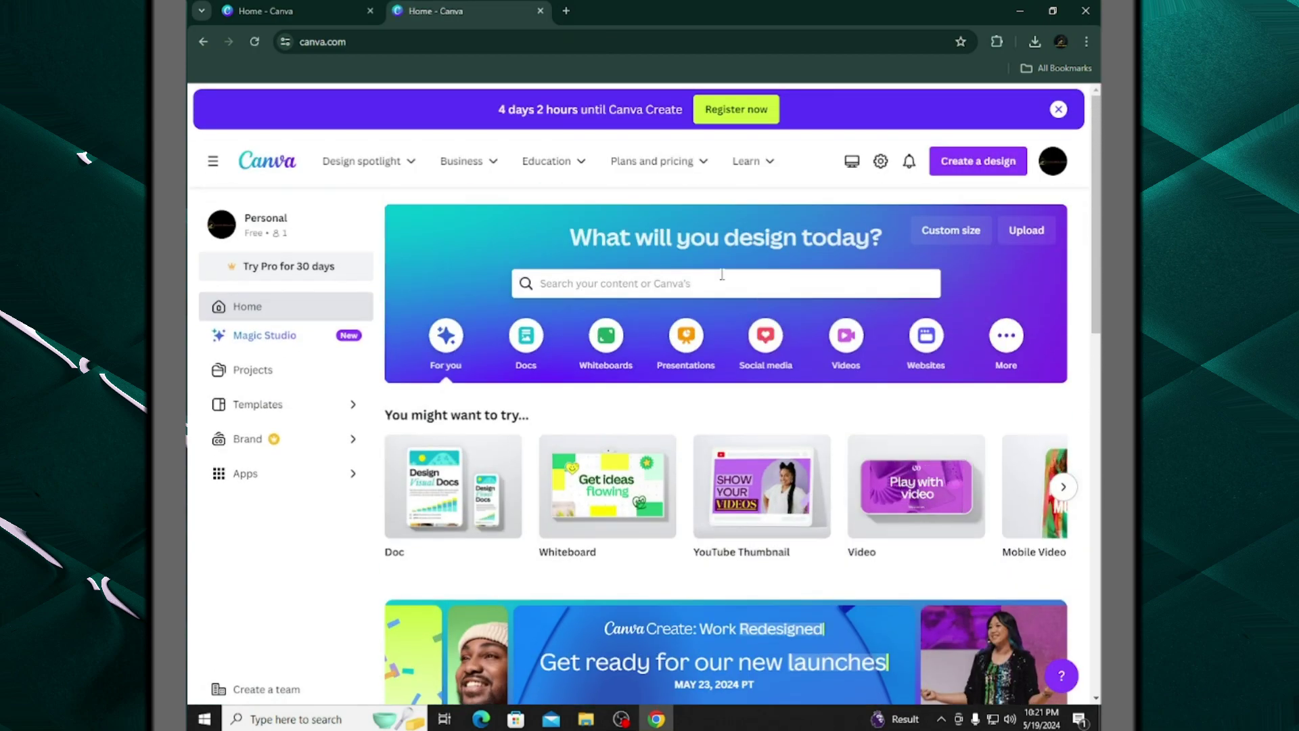
pyautogui.click(596, 283)
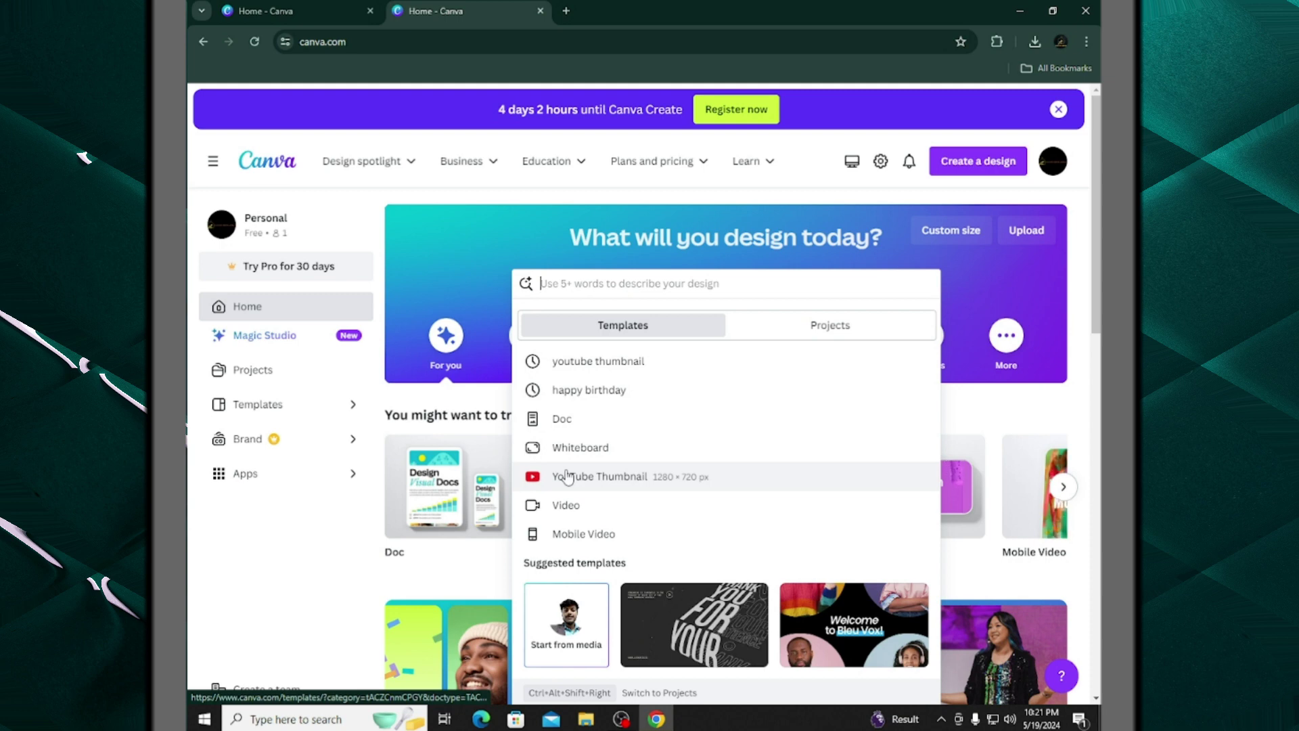
pyautogui.click(566, 476)
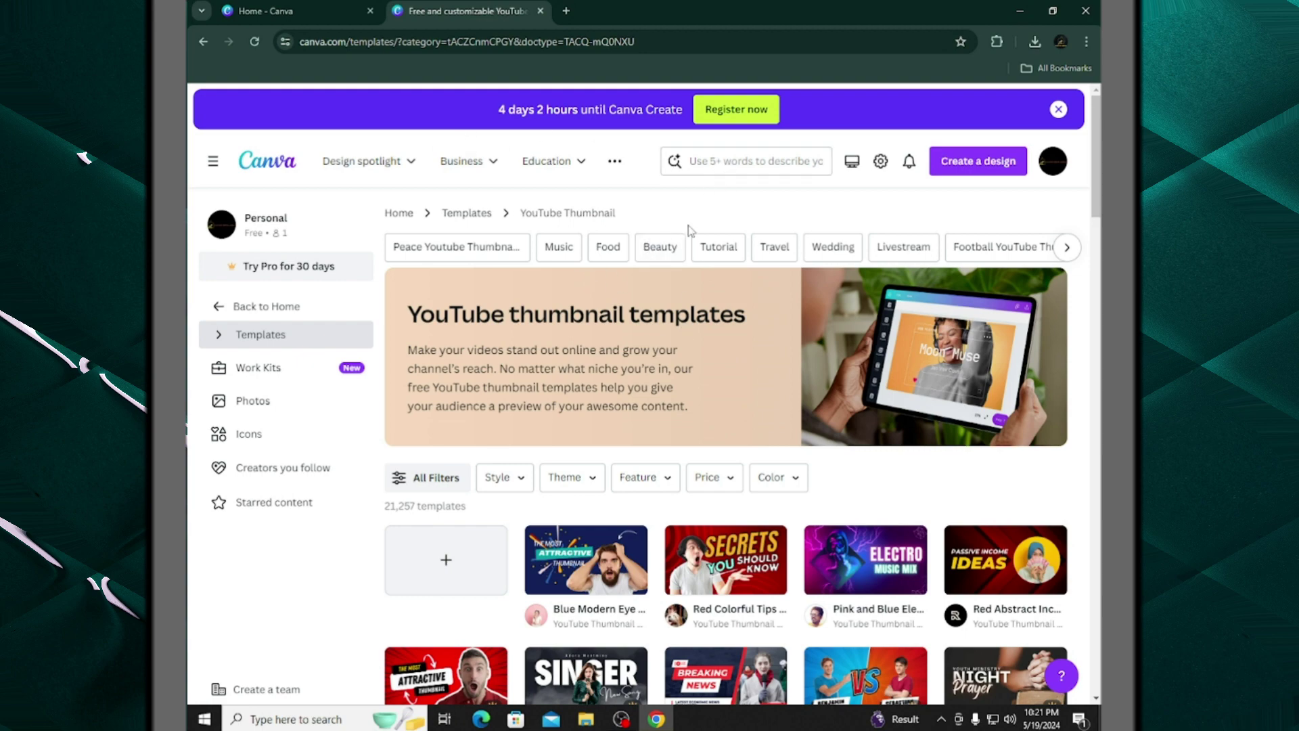
# Browse the YouTube thumbnail templates and open the details of the purple "I GOT HACKED!" Pro template
pyautogui.scroll(-10, 650, 520)
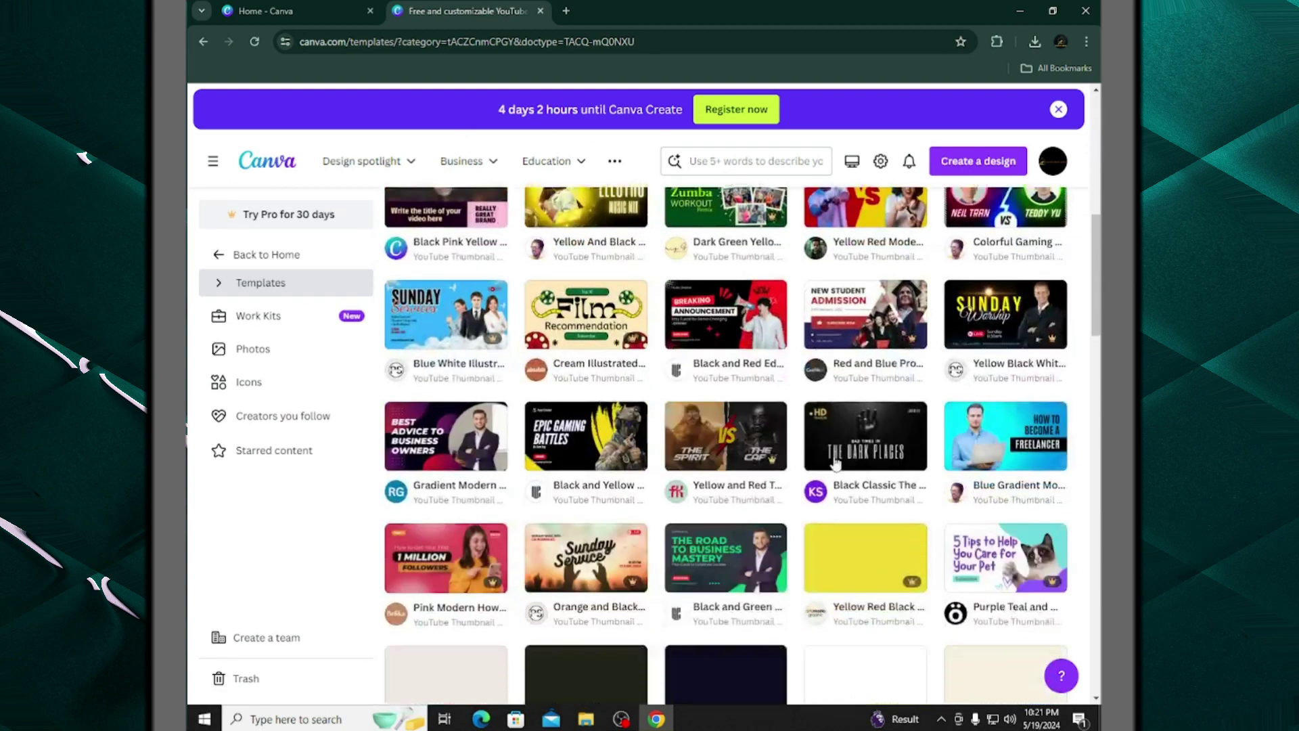
pyautogui.scroll(-4, 879, 487)
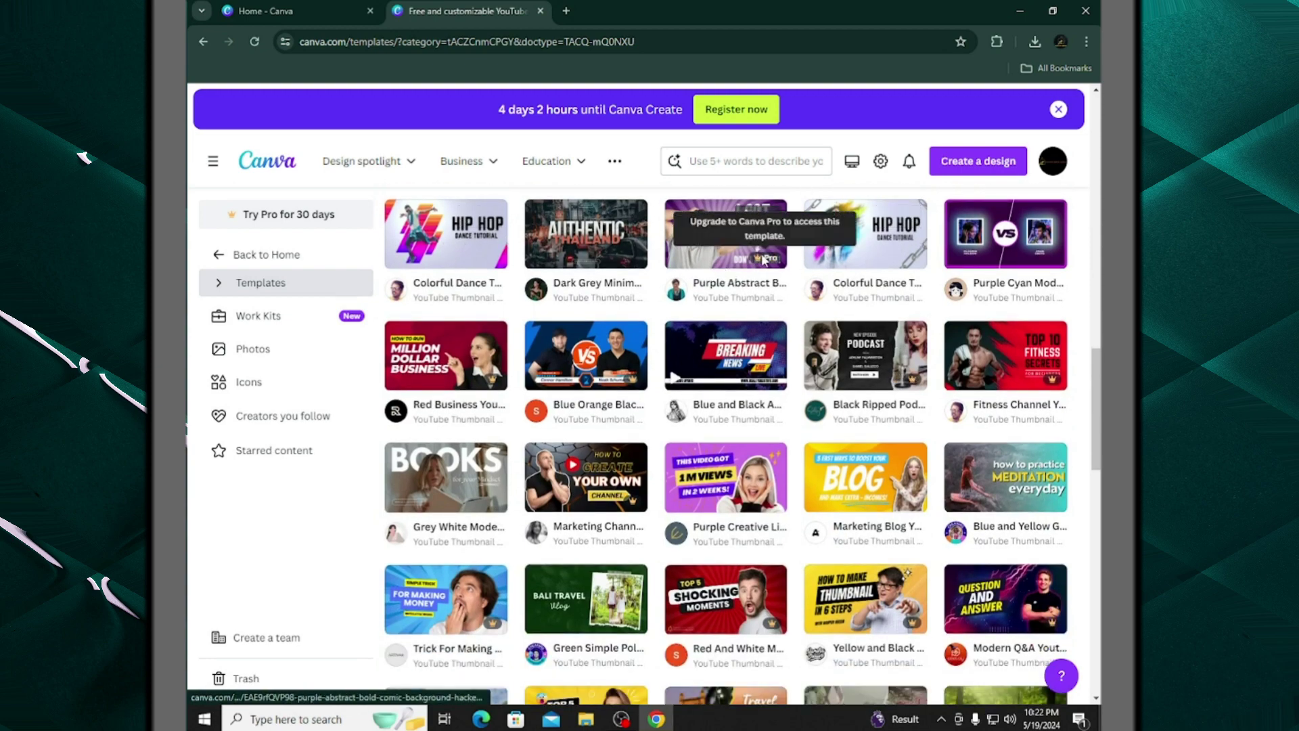
pyautogui.click(715, 236)
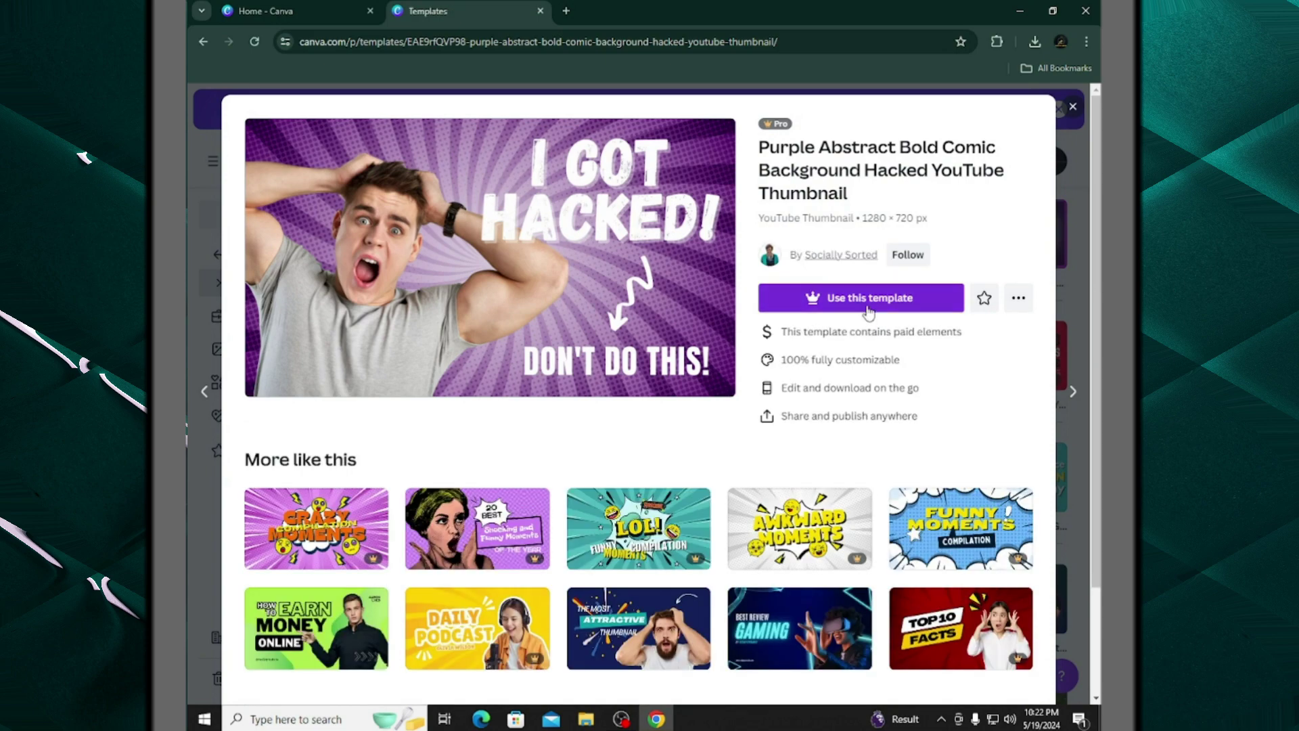
# View the Canva Pro free-trial plans offered for the template, and close both the offer and the template details
pyautogui.click(869, 302)
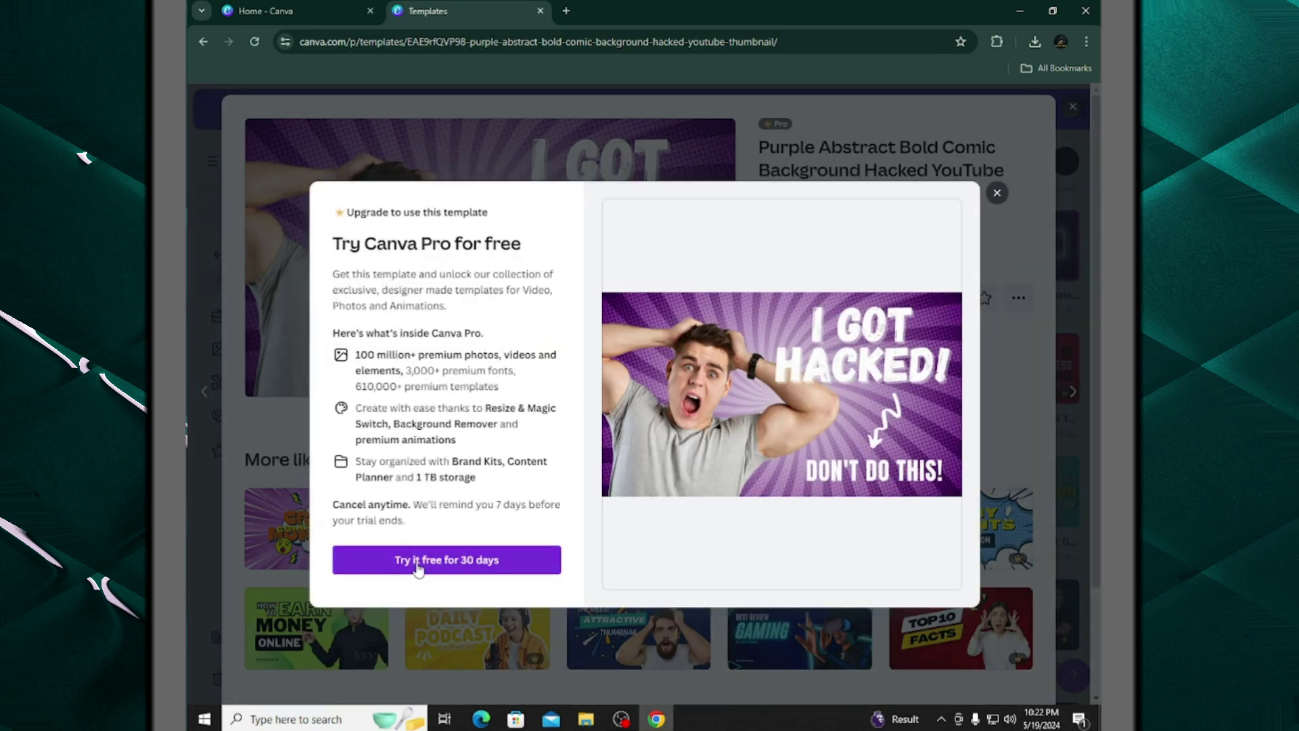
pyautogui.click(546, 575)
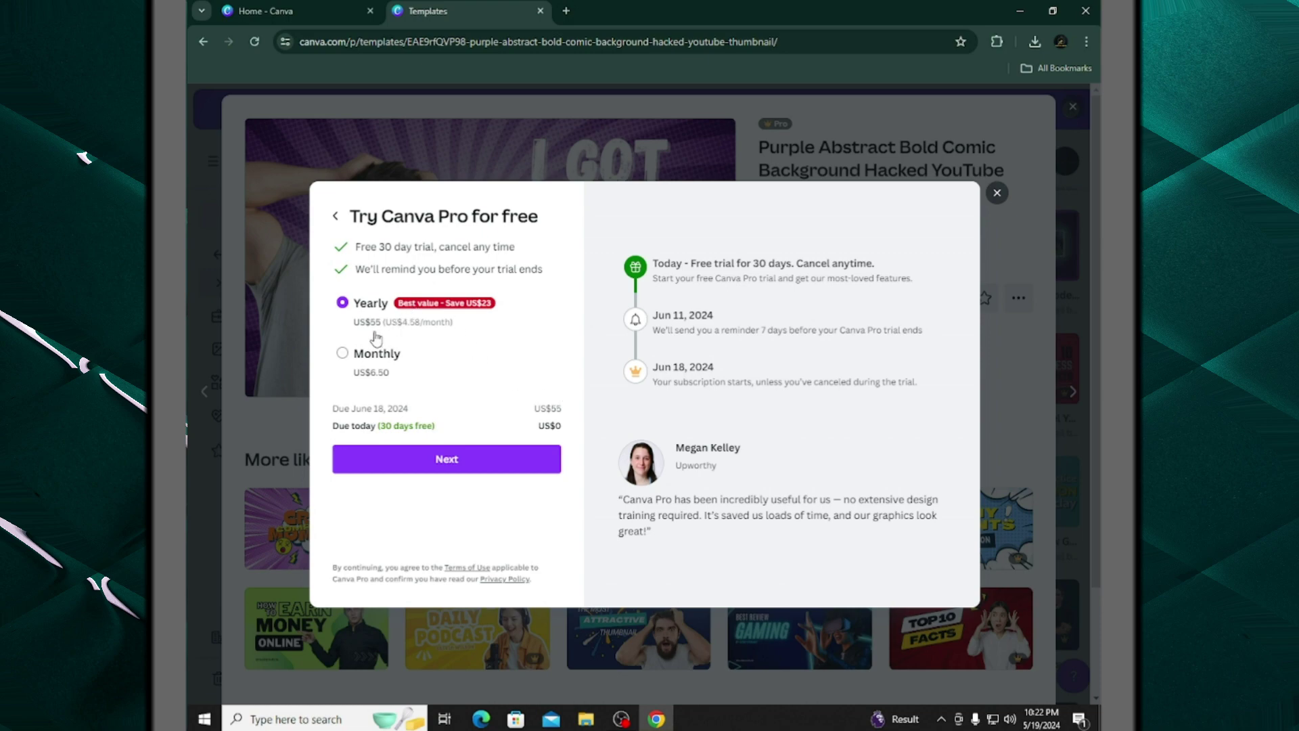
pyautogui.click(998, 196)
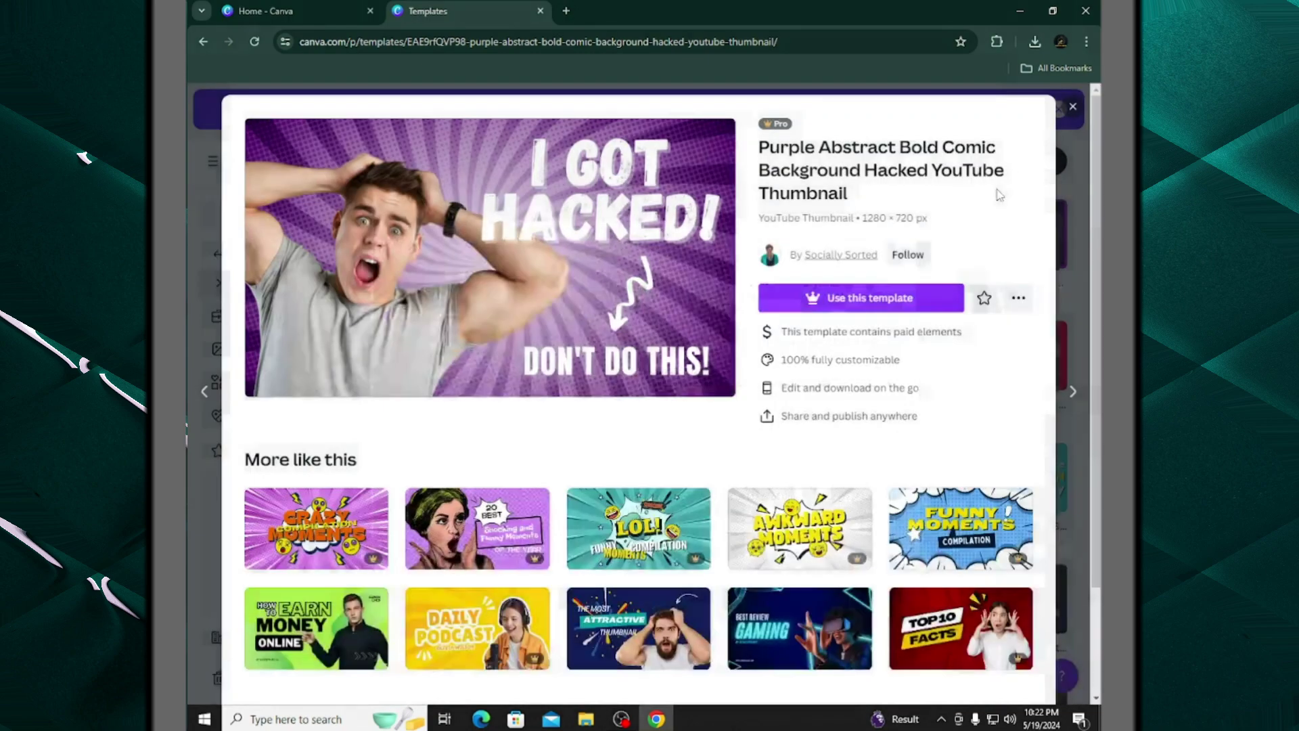
pyautogui.click(1073, 107)
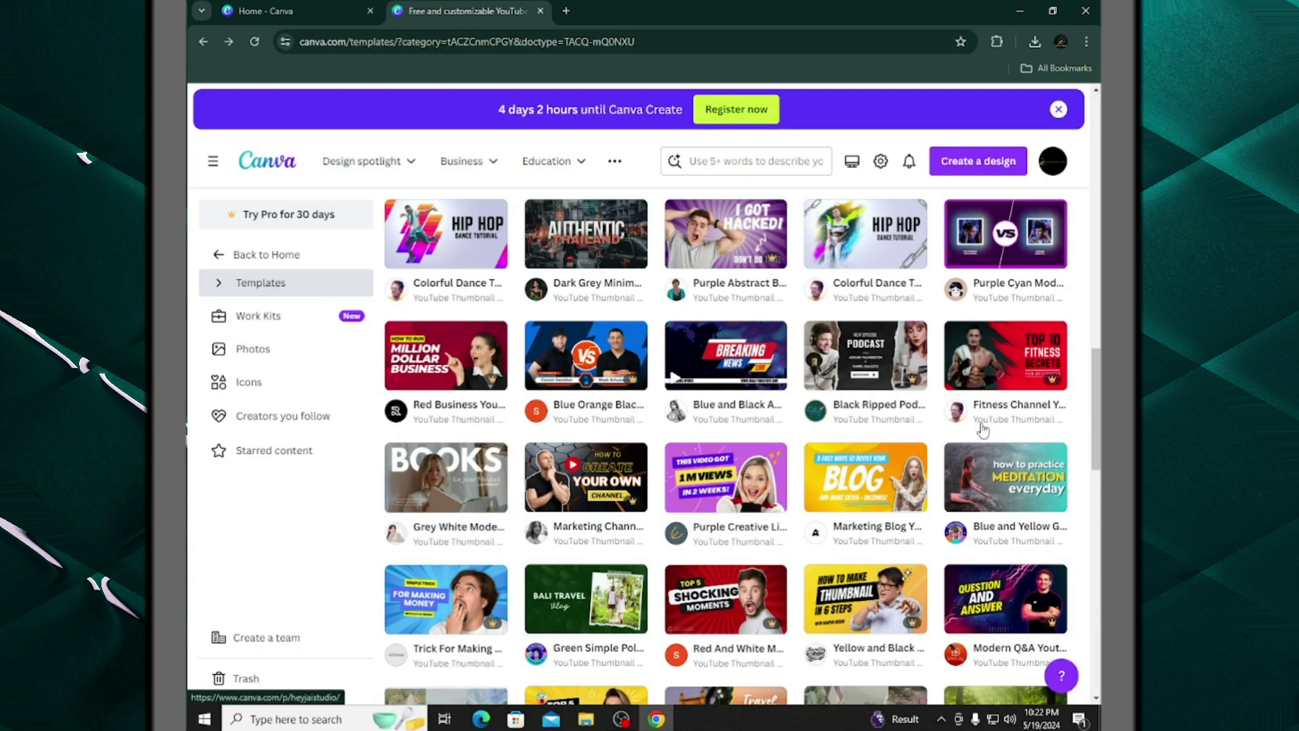
# Create a blank YouTube thumbnail design from the templates page and set its background to black from the Brand Kit palette
pyautogui.scroll(4, 981, 423)
pyautogui.scroll(6, 982, 432)
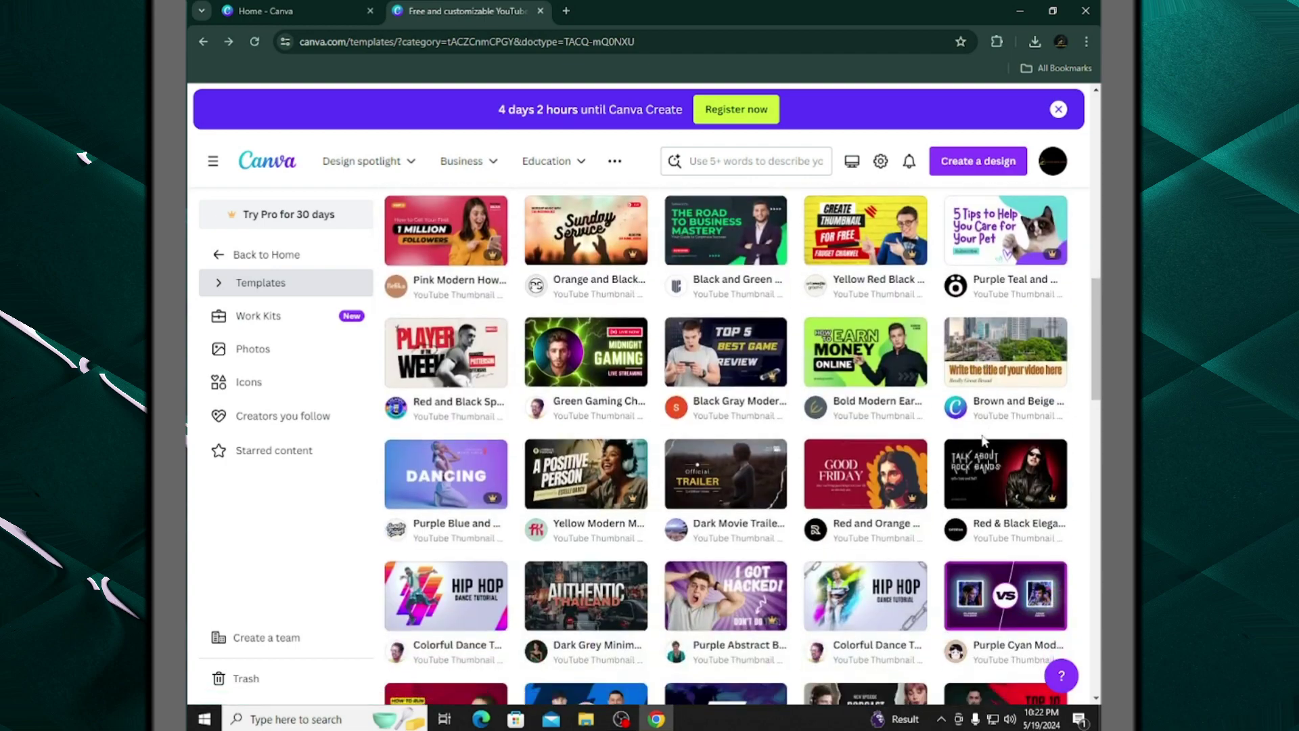
pyautogui.scroll(-6, 981, 436)
pyautogui.scroll(8, 726, 379)
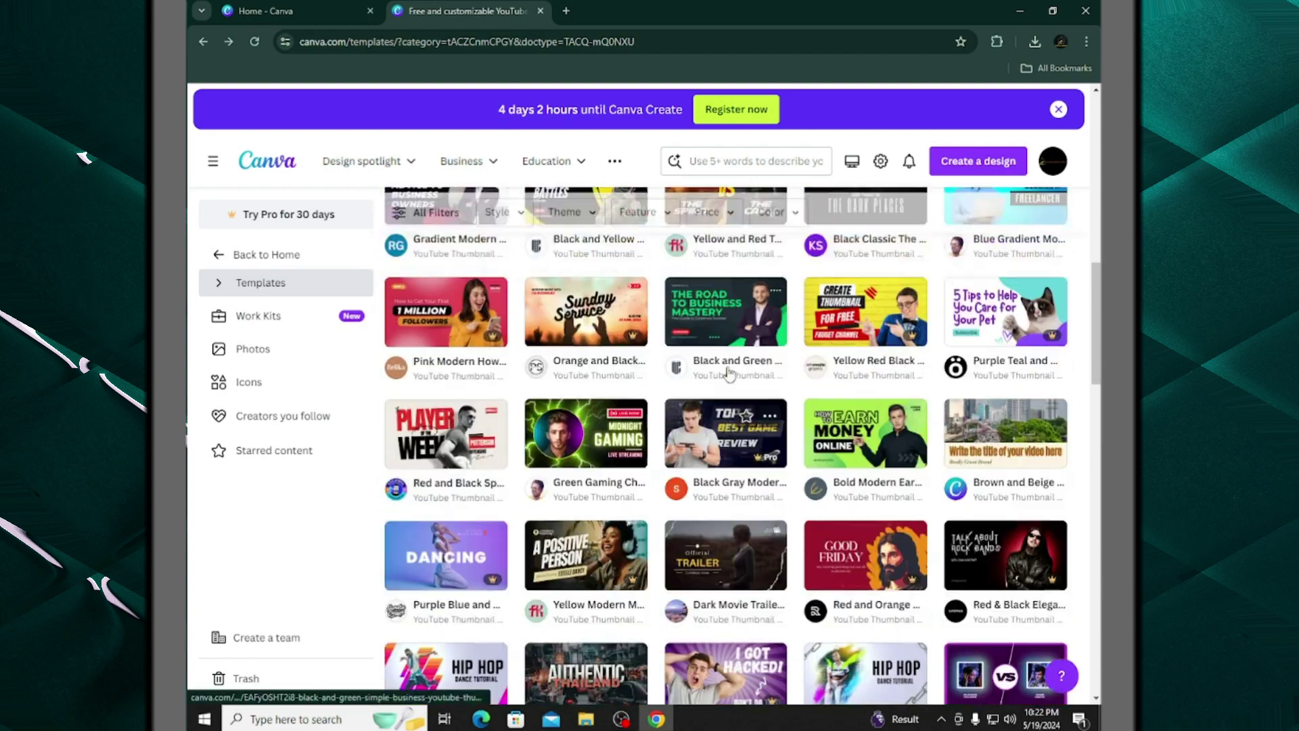
pyautogui.scroll(7, 726, 379)
pyautogui.scroll(-1, 711, 406)
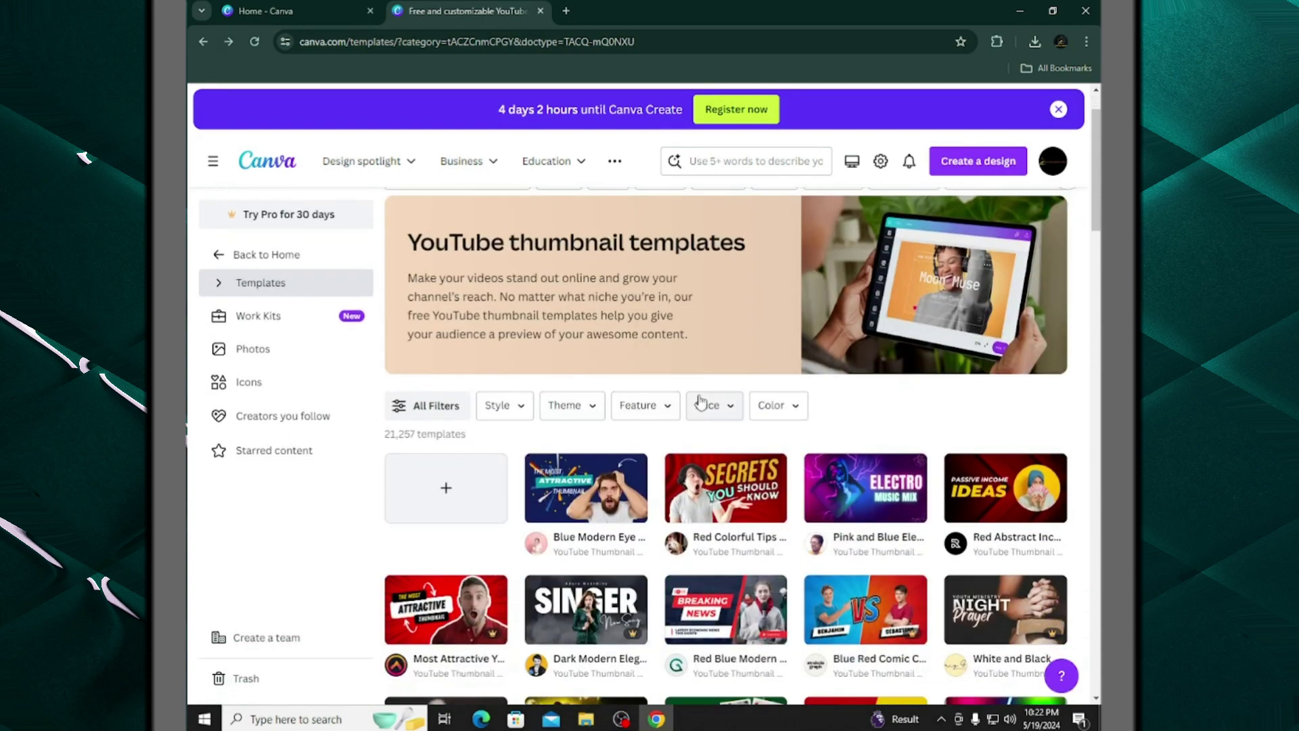
pyautogui.scroll(-2, 502, 481)
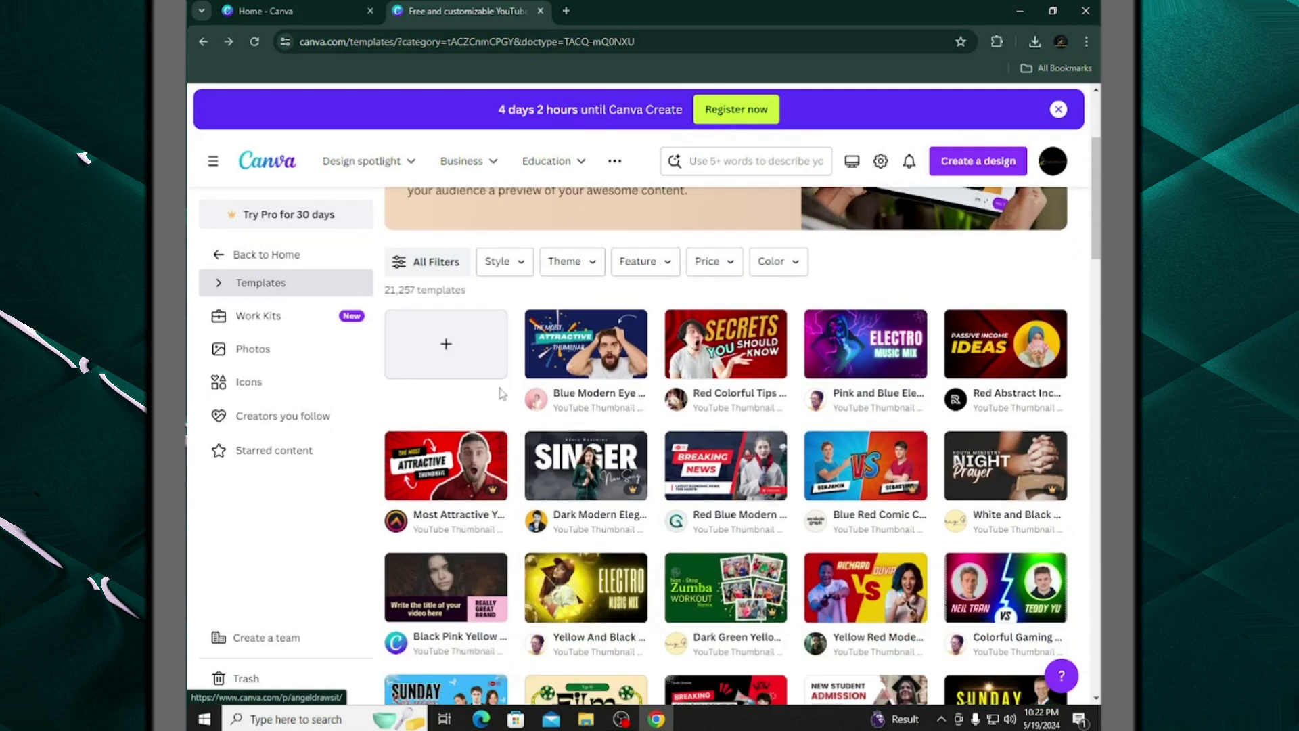
pyautogui.click(449, 343)
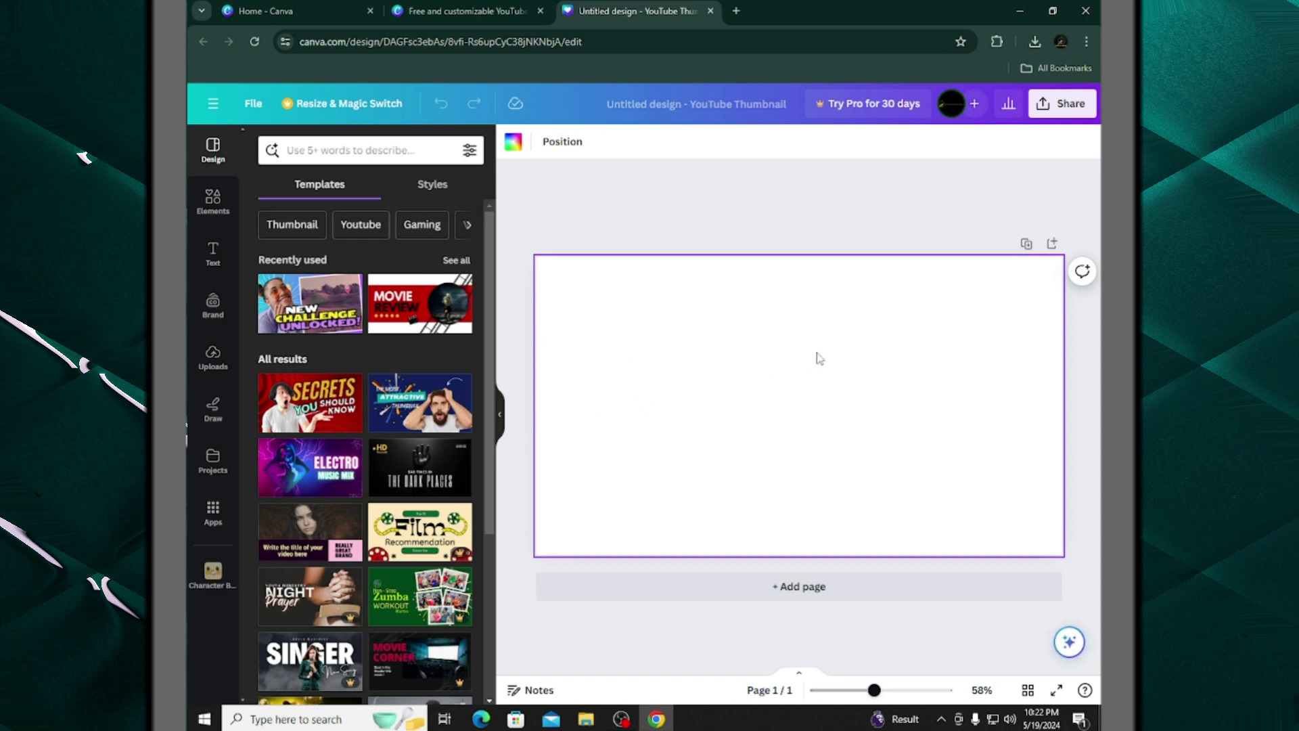
pyautogui.click(513, 145)
pyautogui.click(306, 341)
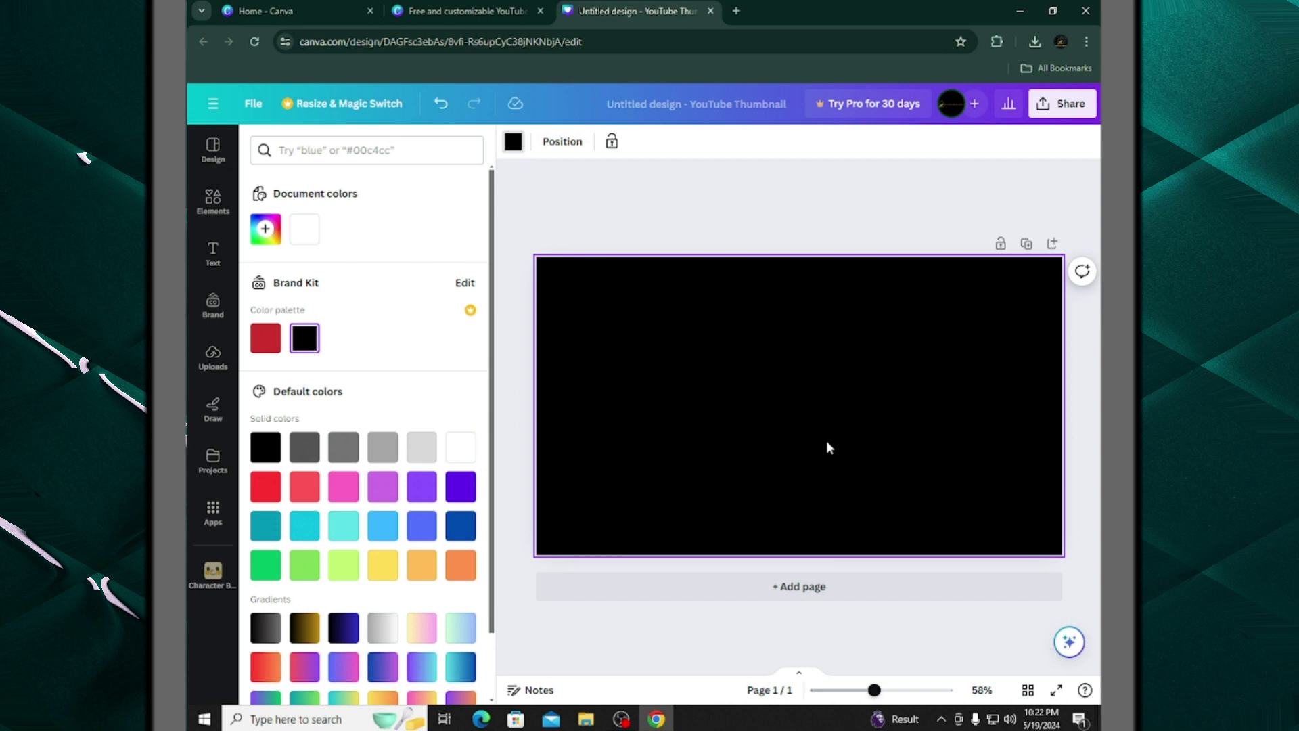
# Search the elements for "gradiants" and look through the full set of graphics for a suitable gradient
pyautogui.click(213, 200)
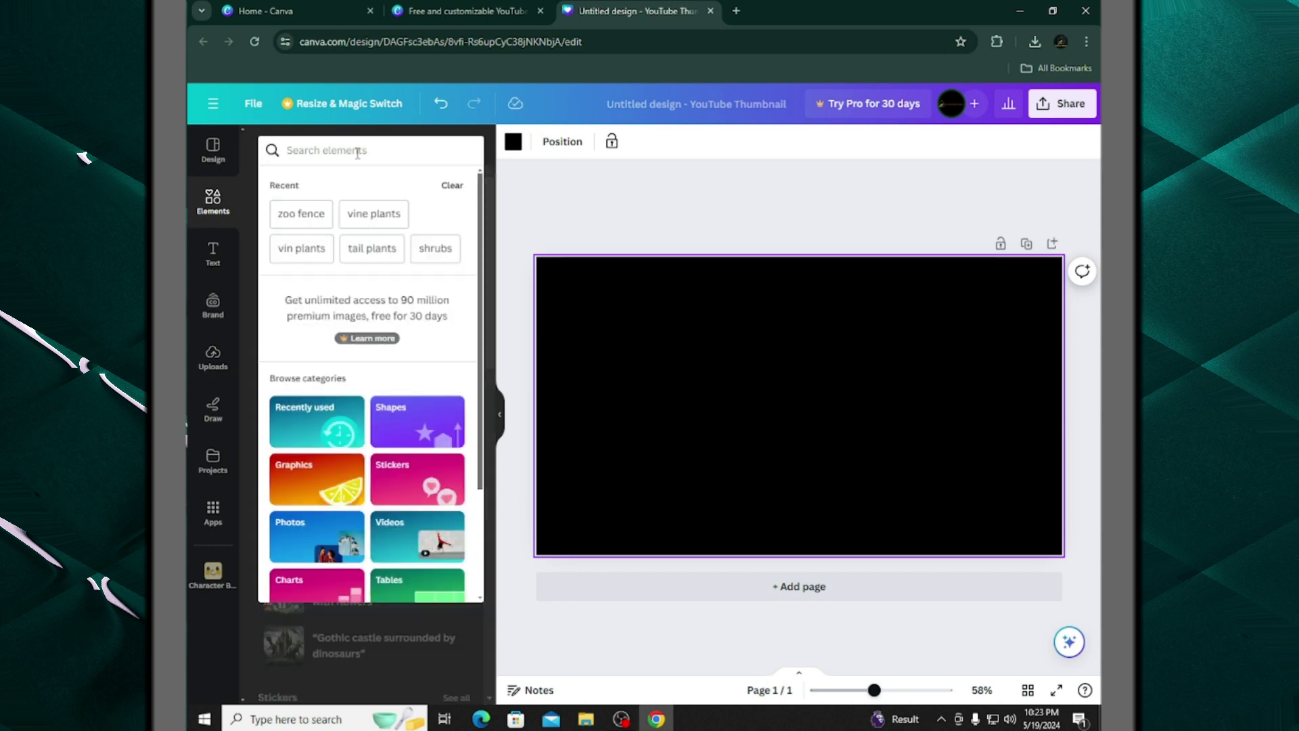
pyautogui.write('GRAD')
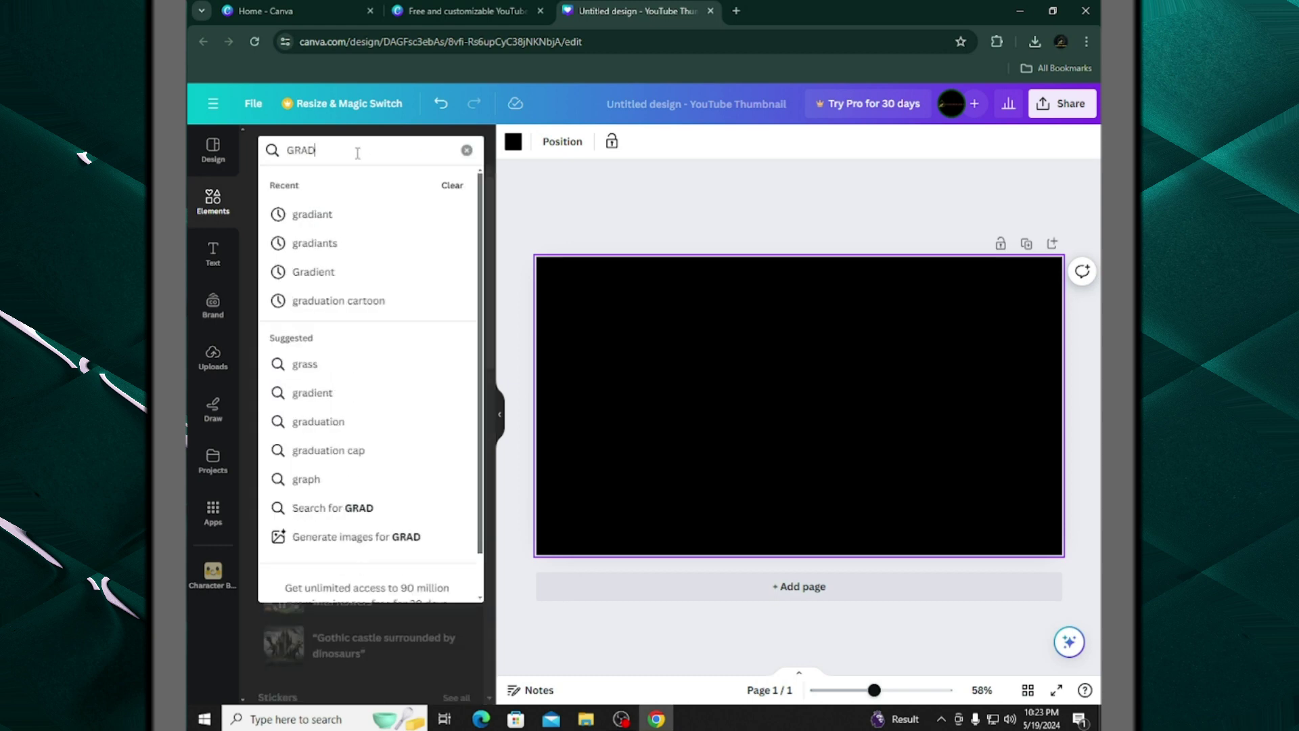
pyautogui.click(338, 243)
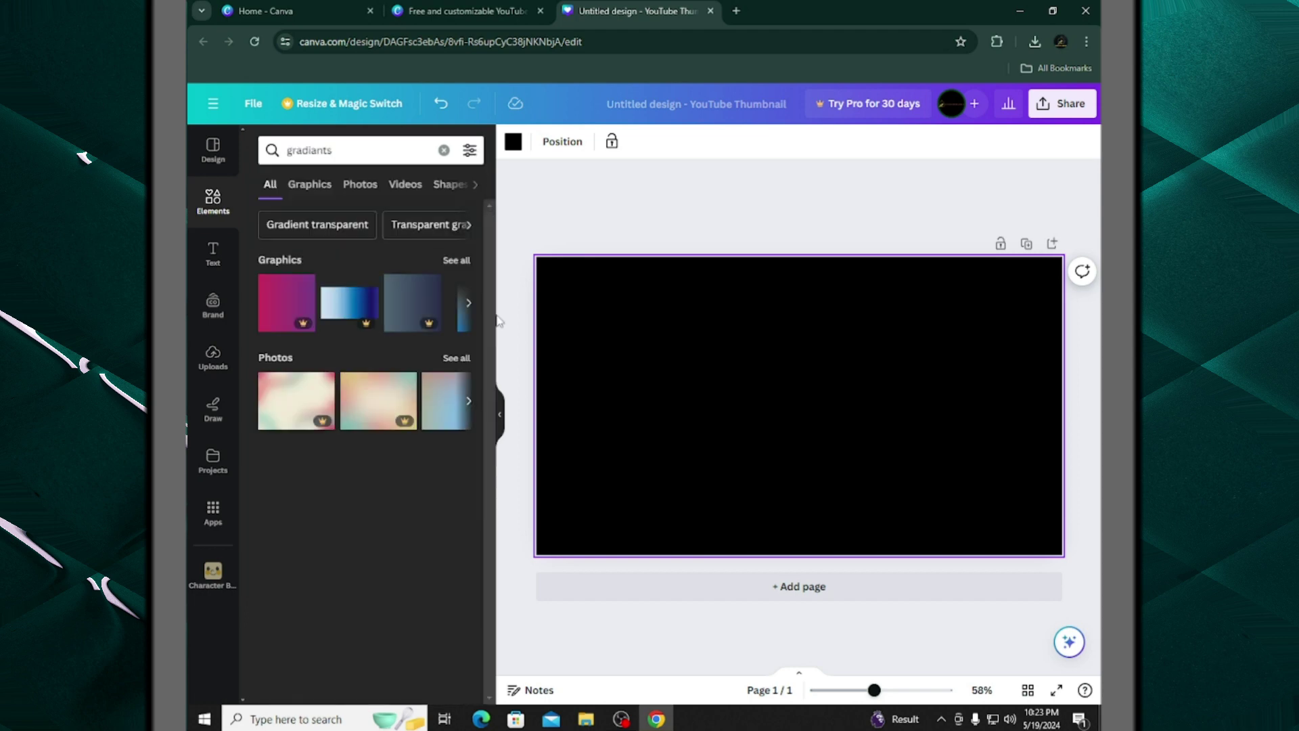
pyautogui.click(456, 261)
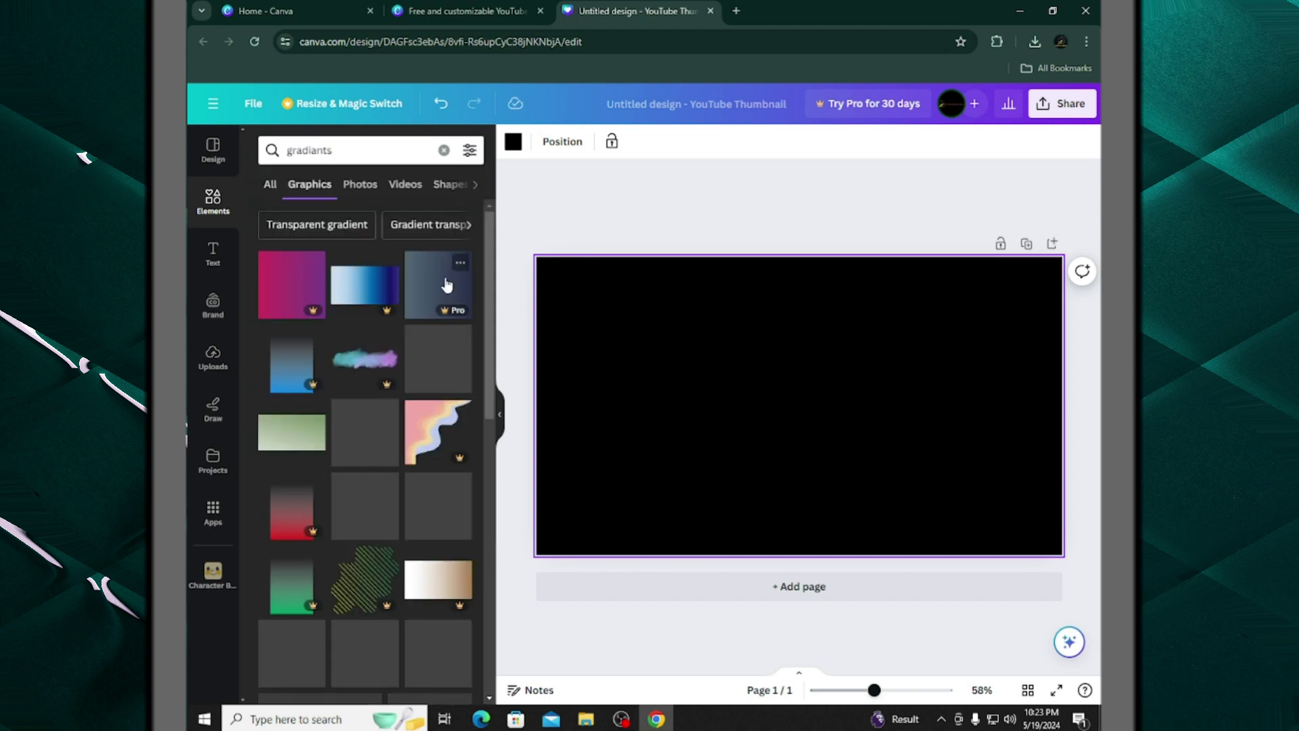
pyautogui.scroll(-5, 425, 308)
pyautogui.scroll(-10, 424, 312)
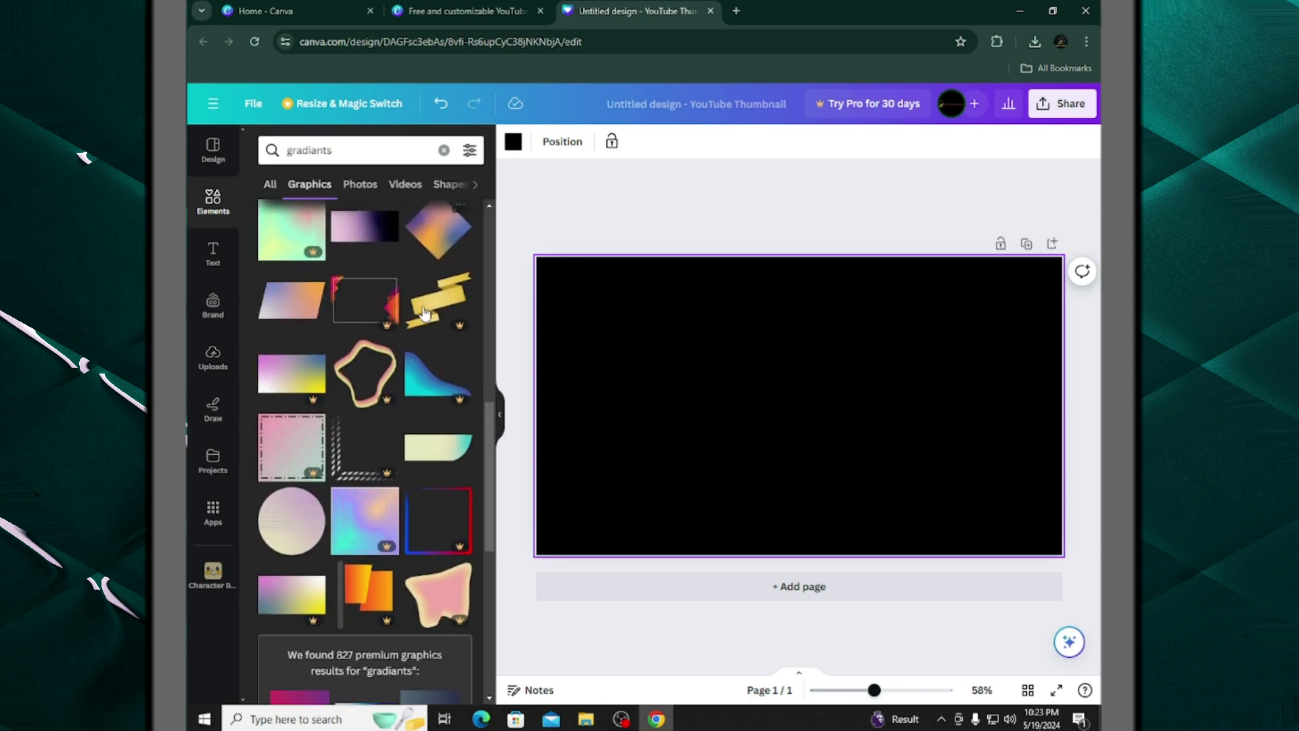
pyautogui.scroll(-10, 423, 307)
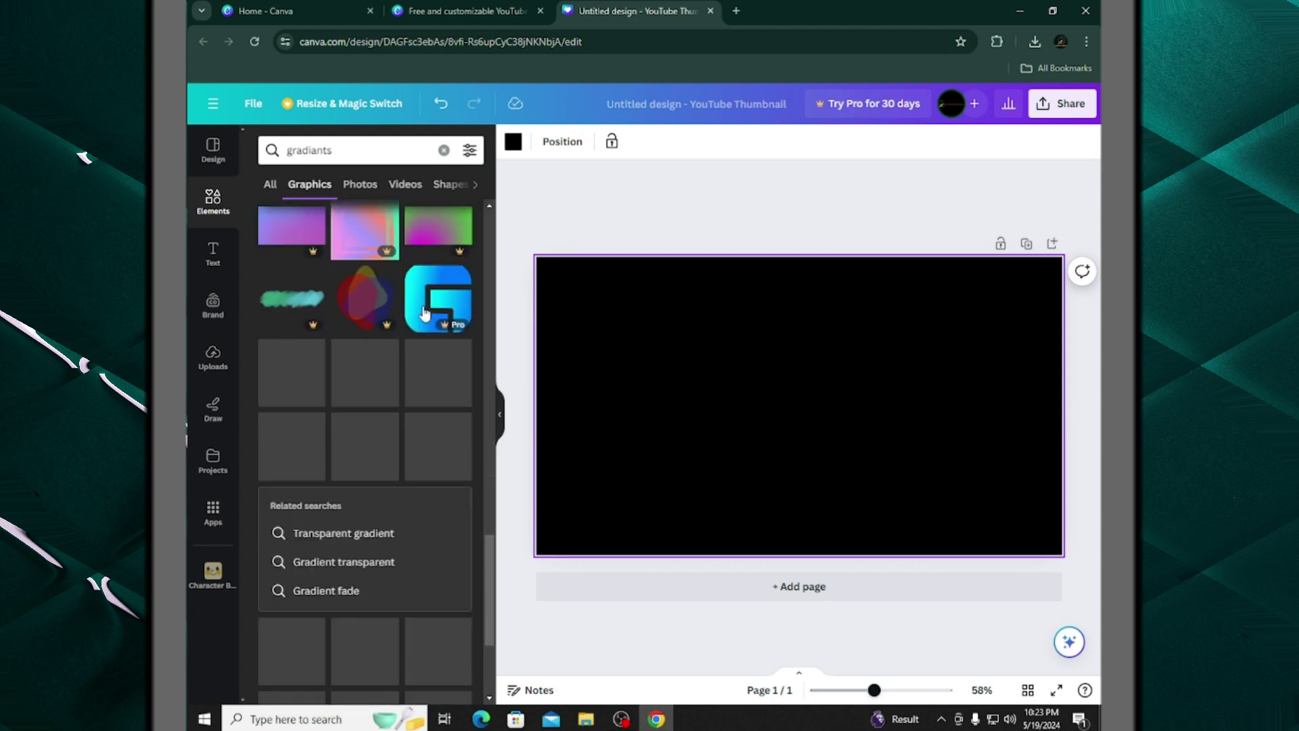
pyautogui.scroll(-8, 425, 311)
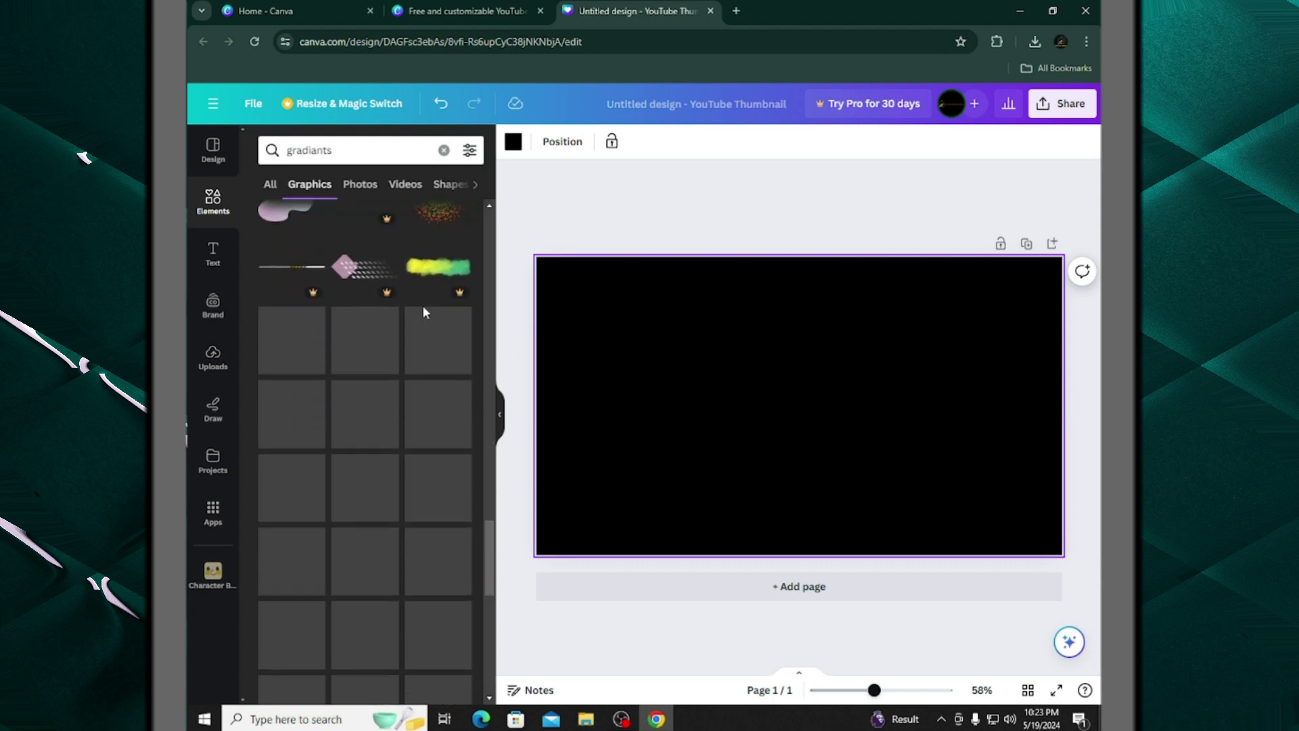
pyautogui.scroll(-10, 424, 311)
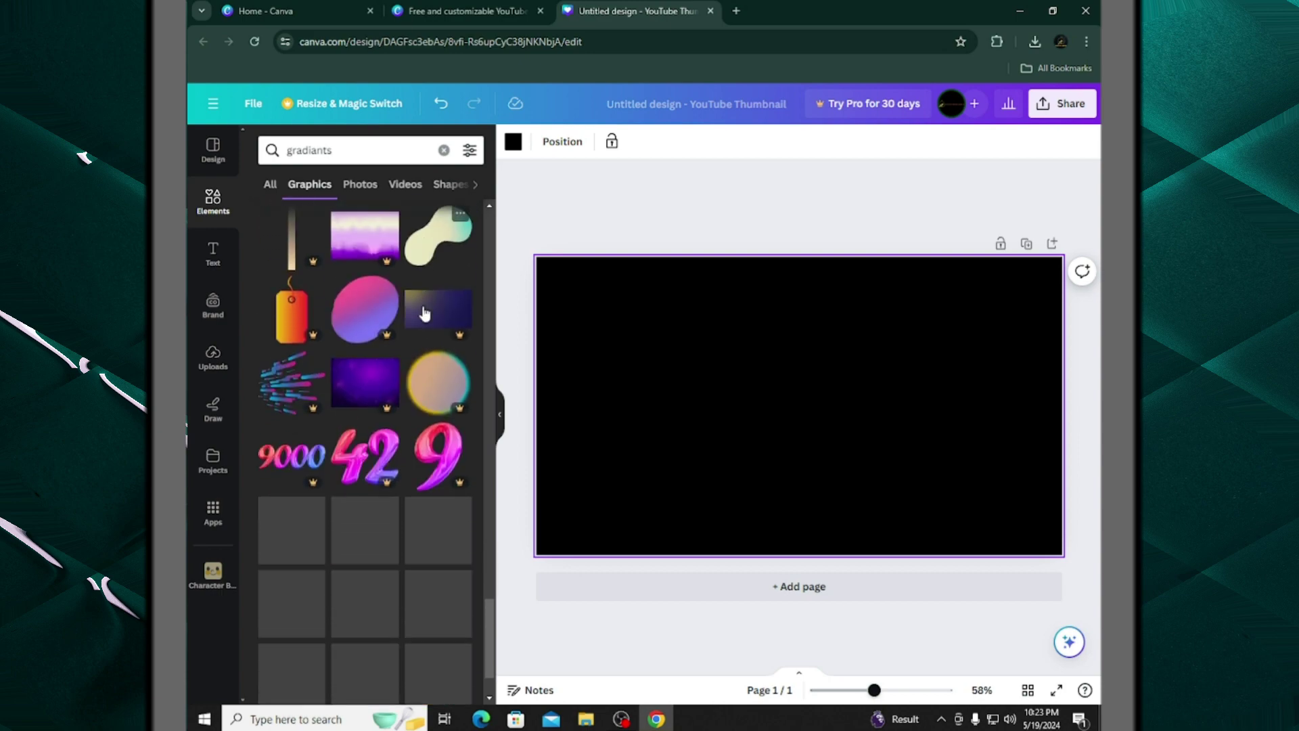
pyautogui.scroll(-10, 424, 311)
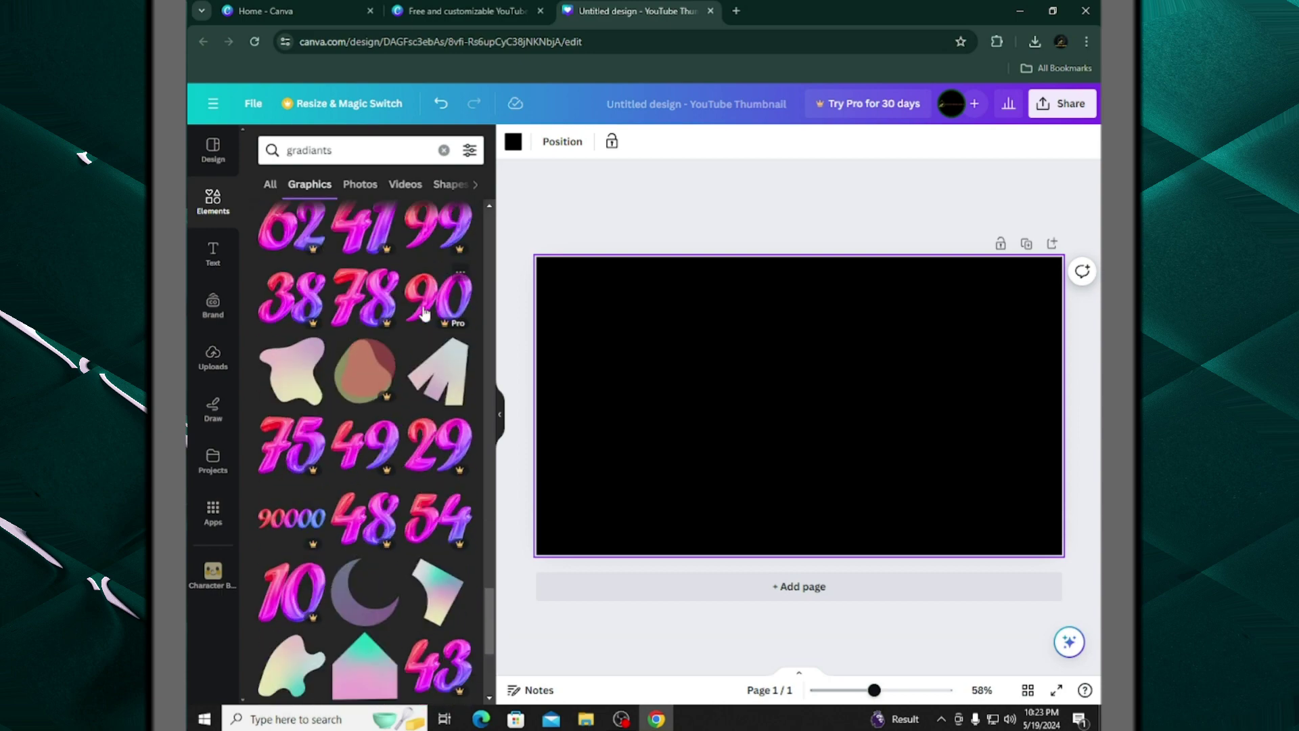
pyautogui.scroll(-10, 424, 311)
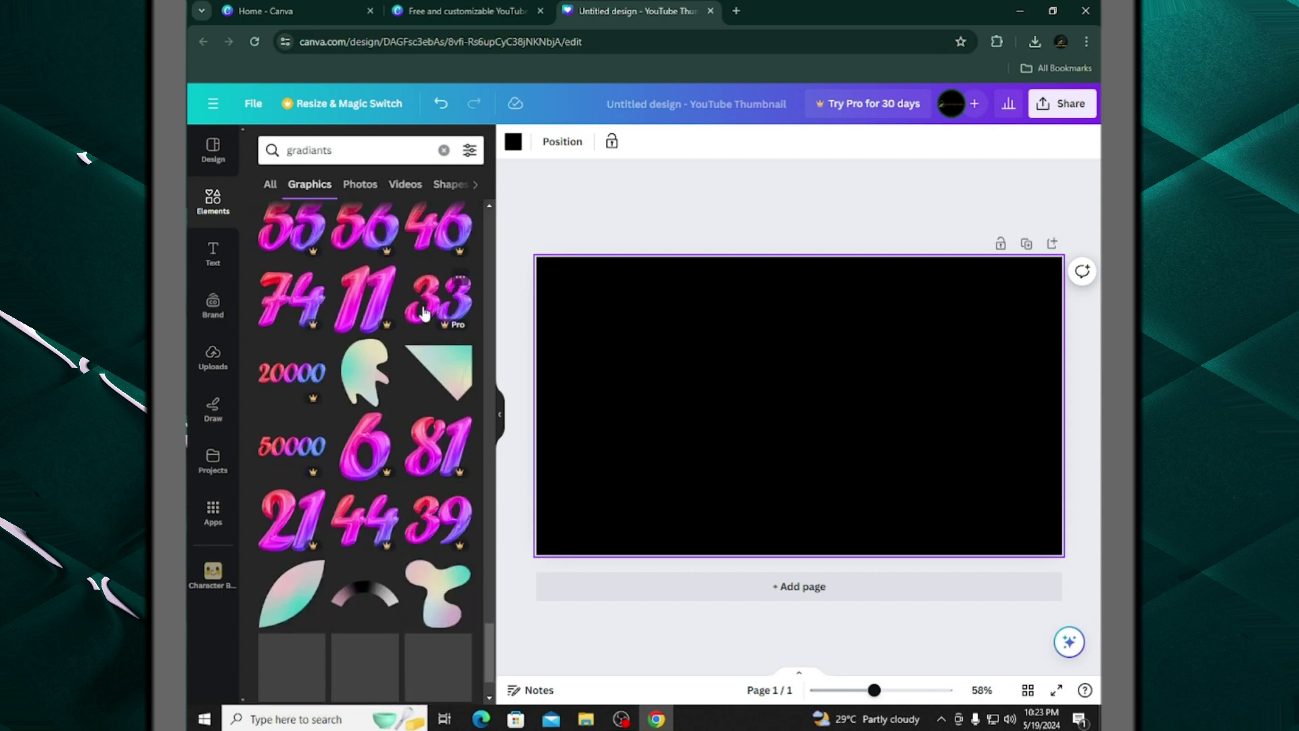
pyautogui.scroll(-10, 424, 312)
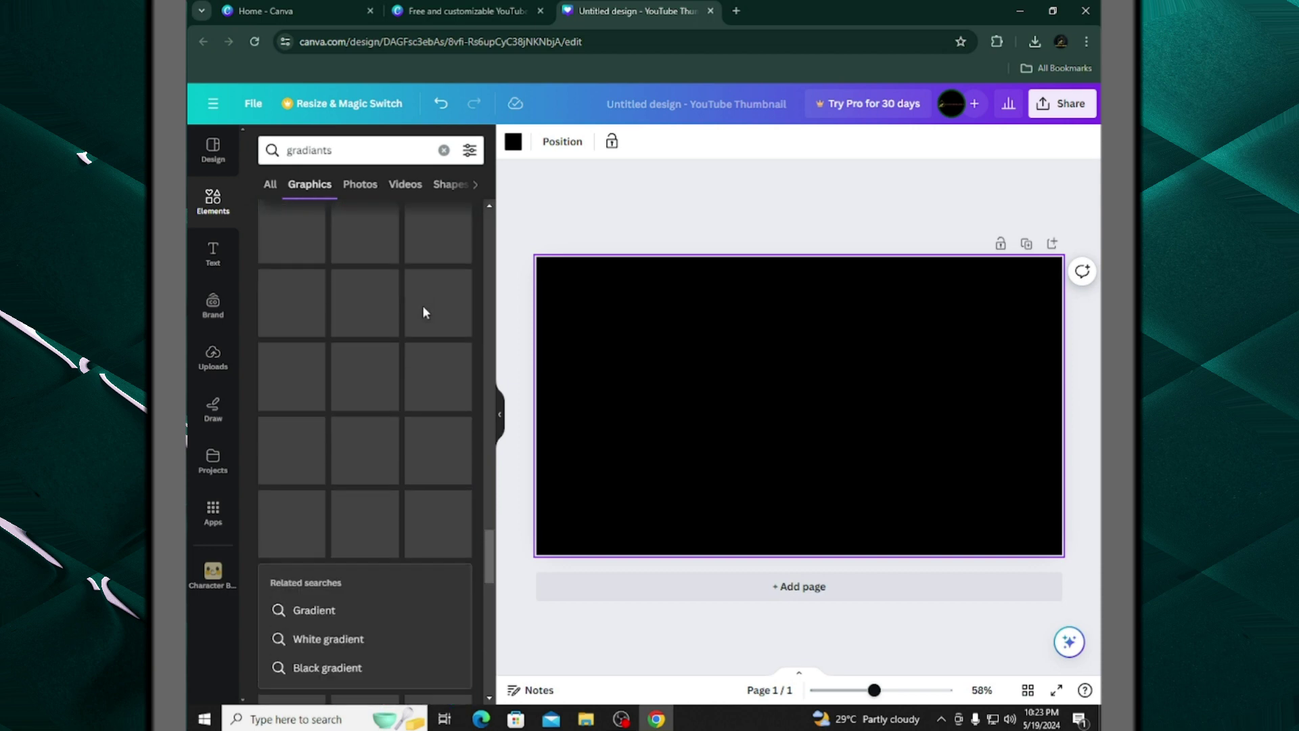
pyautogui.scroll(20, 422, 306)
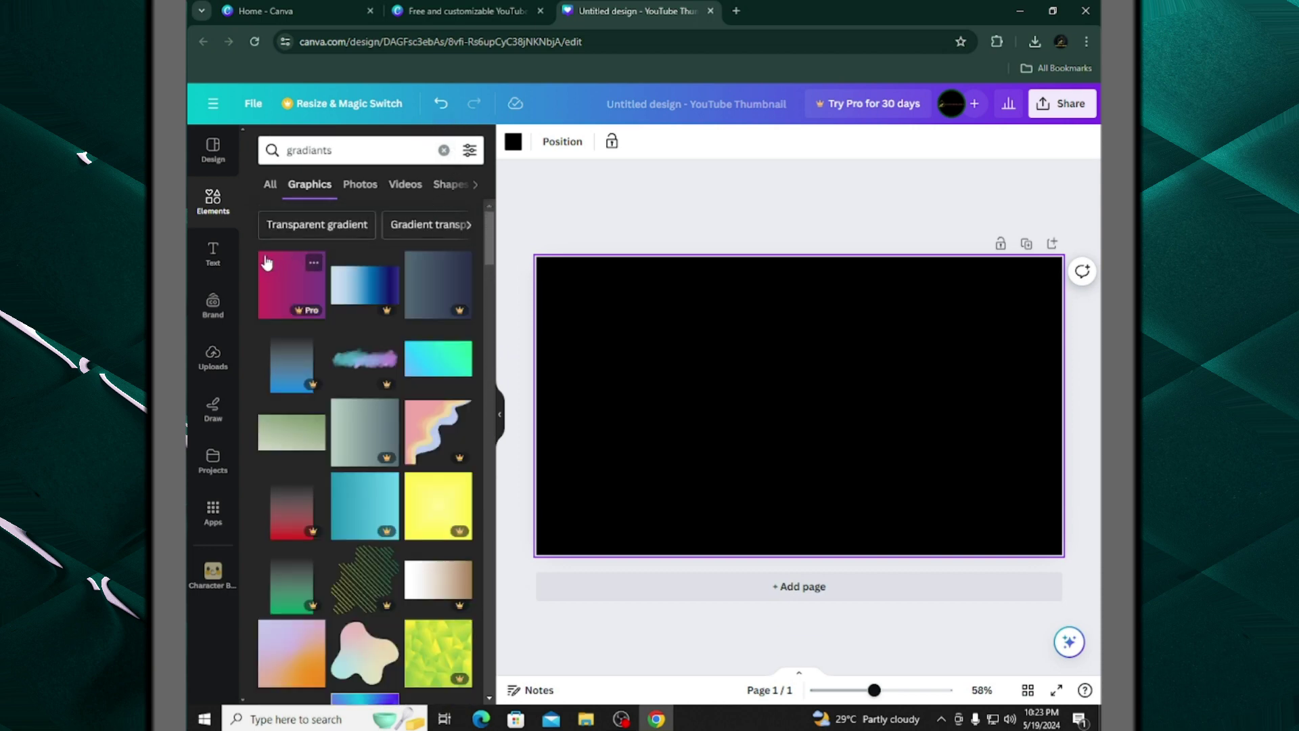
# Leave the gradient search and show the full list of recently used elements
pyautogui.click(271, 186)
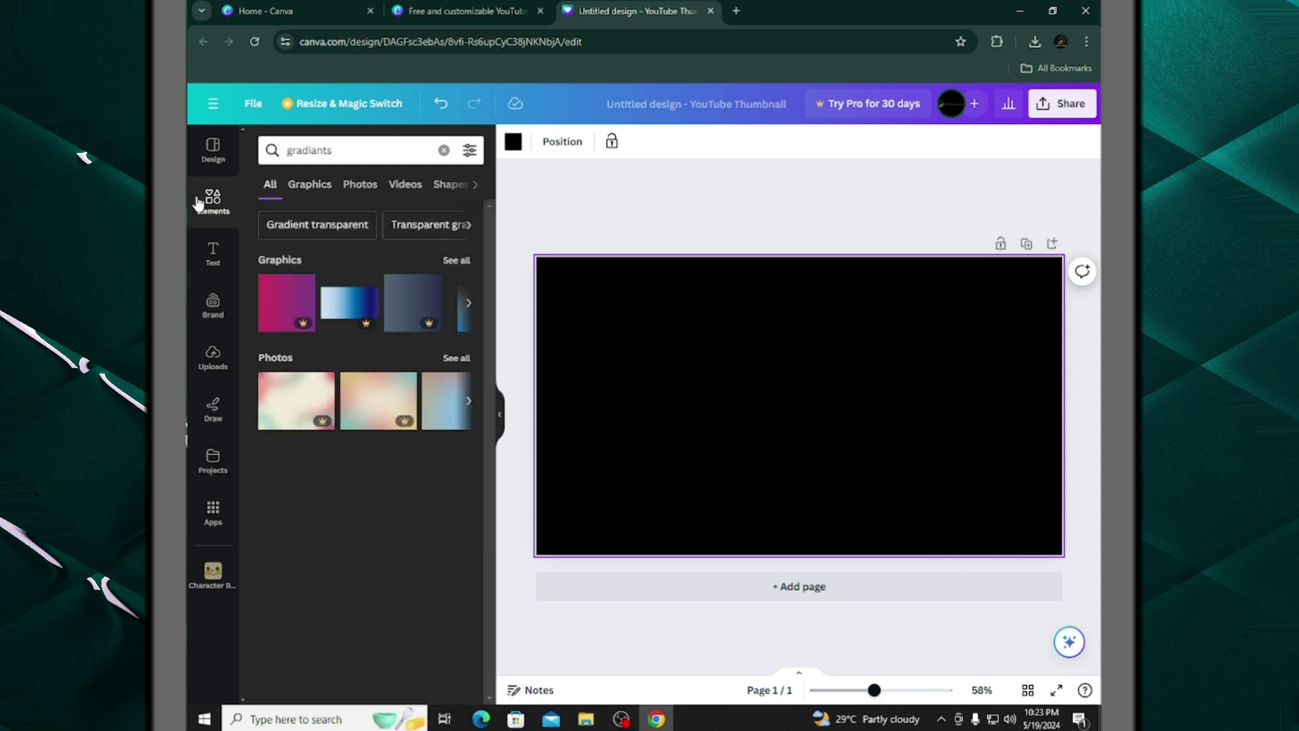
pyautogui.click(216, 201)
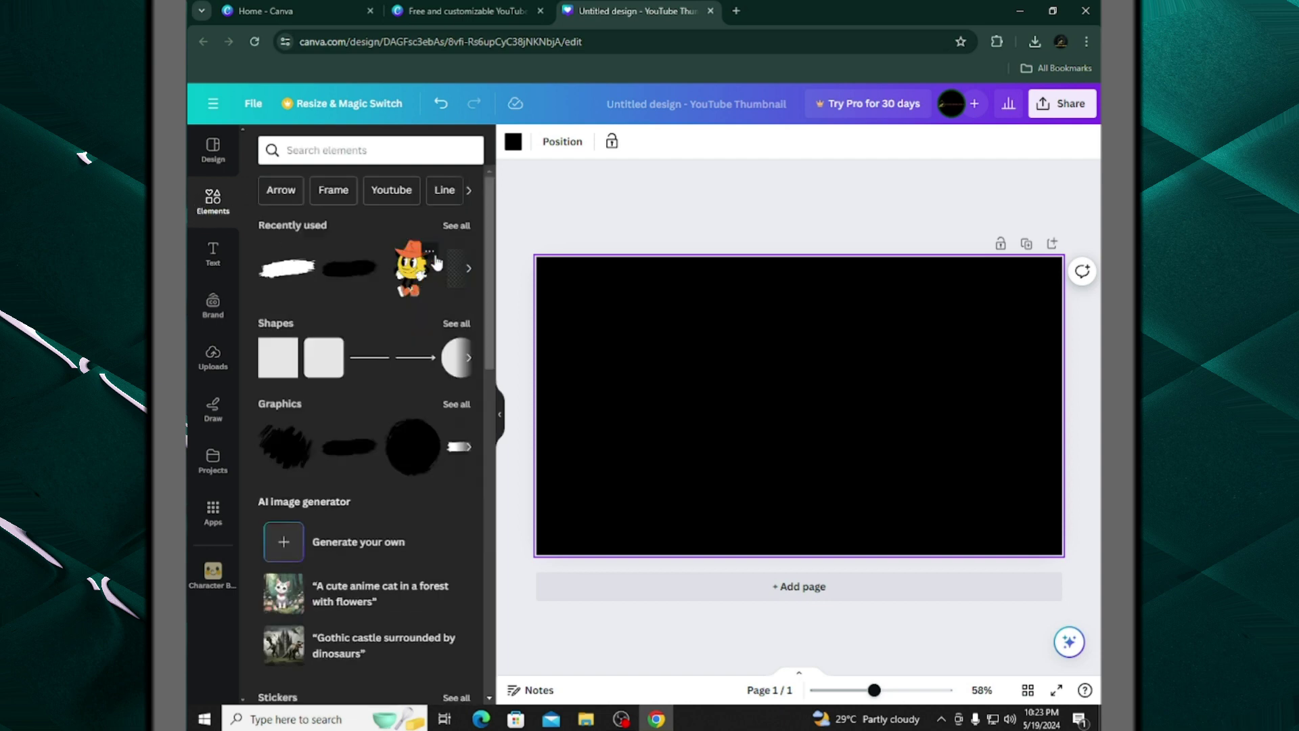
pyautogui.click(457, 226)
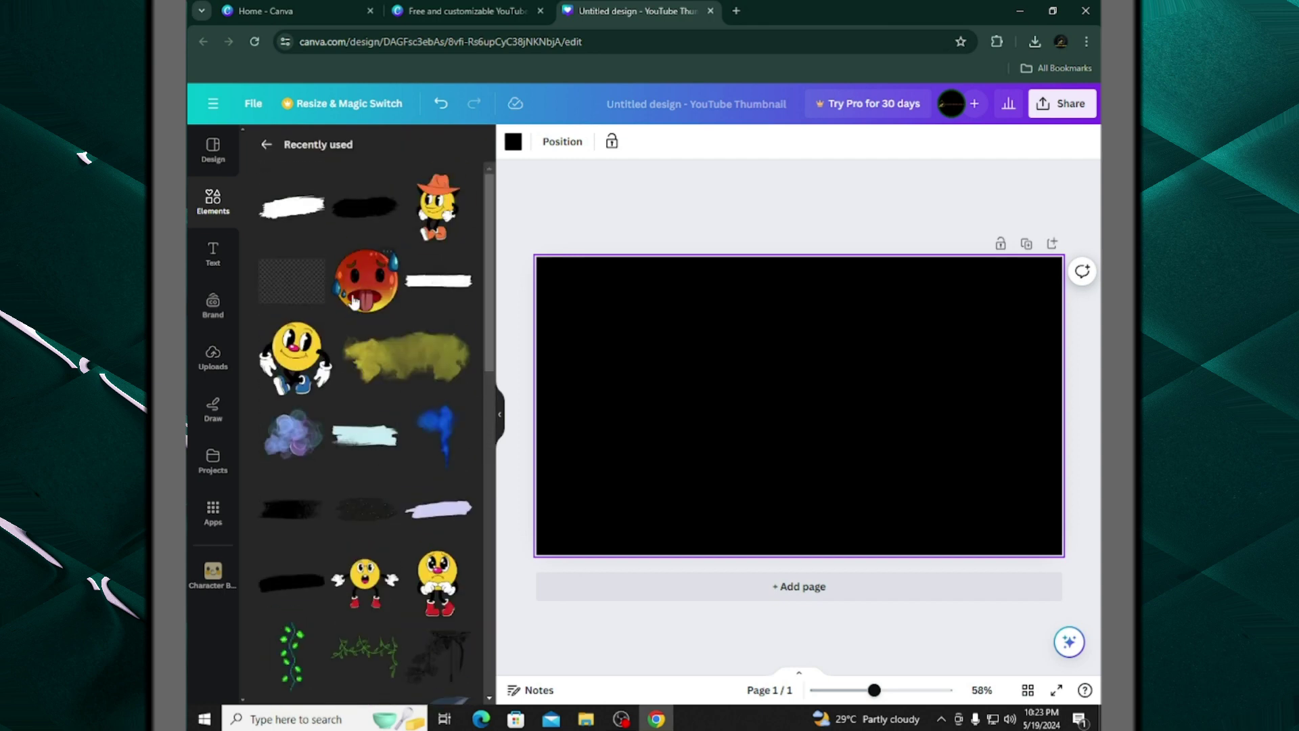
# Add the yellow-olive paint cloud from the recently used elements, enlarge it and place it across the middle of the black background
pyautogui.scroll(-1, 354, 408)
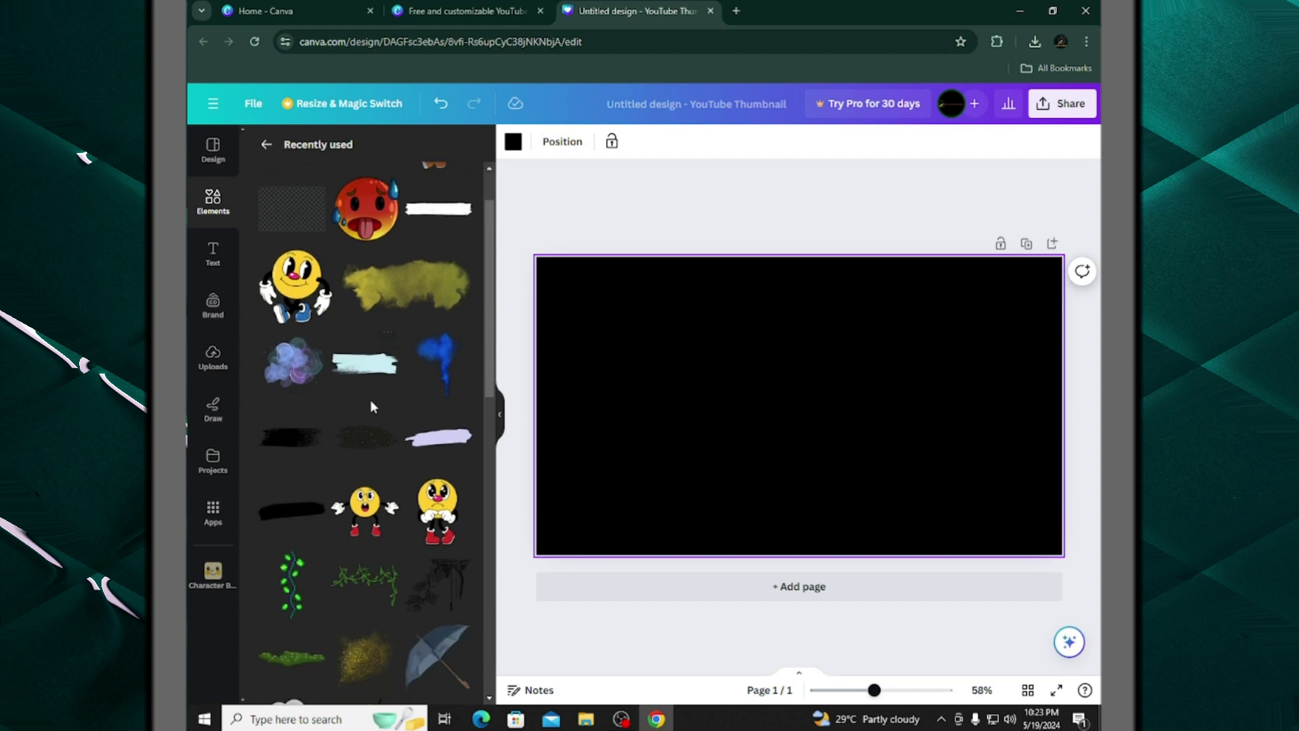
pyautogui.scroll(-2, 389, 291)
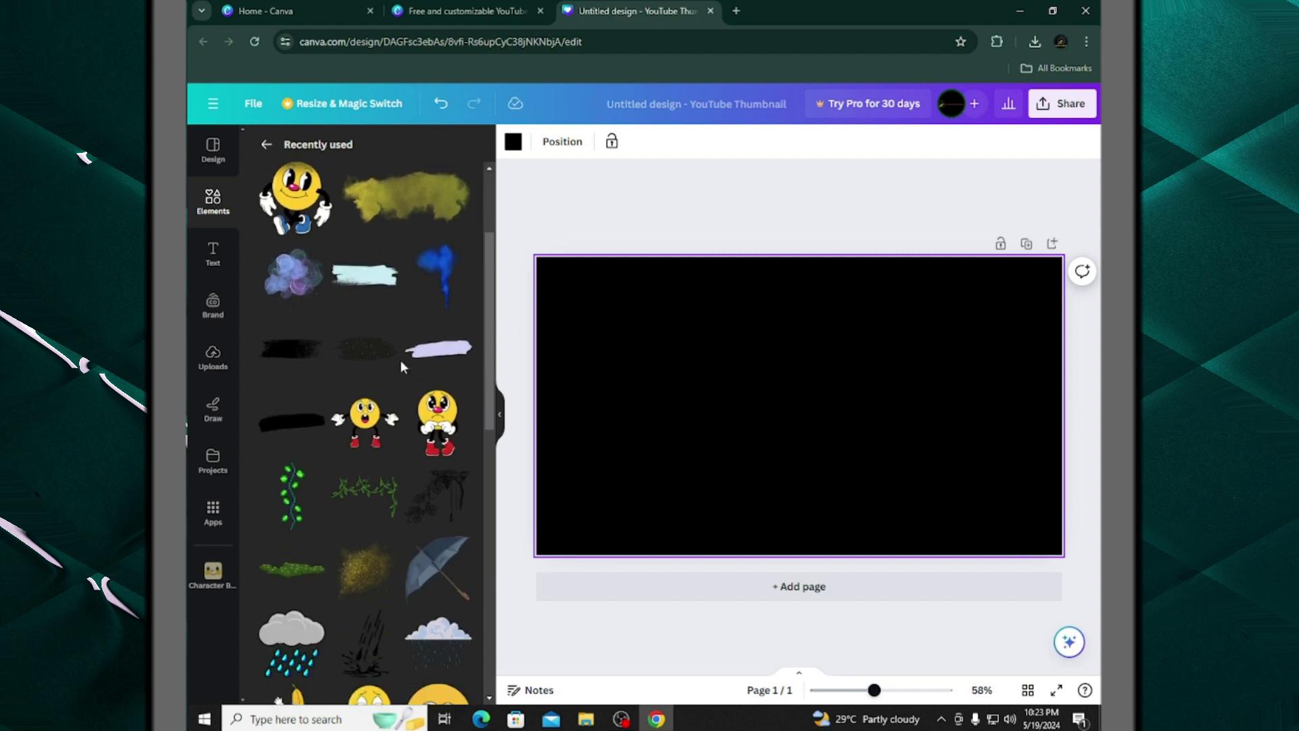
pyautogui.scroll(3, 391, 289)
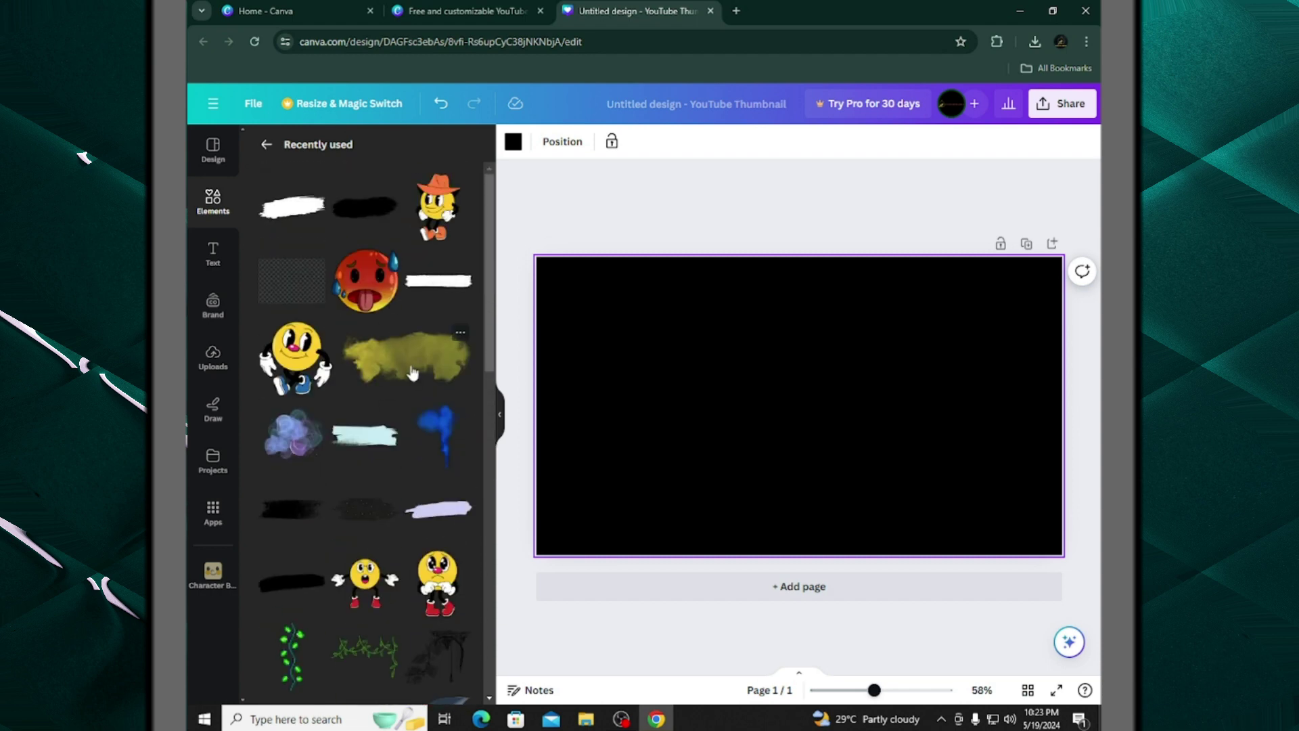
pyautogui.click(412, 373)
pyautogui.moveTo(741, 383)
pyautogui.mouseDown()
pyautogui.moveTo(731, 390)
pyautogui.moveTo(778, 383)
pyautogui.moveTo(740, 339)
pyautogui.mouseUp()
pyautogui.moveTo(736, 429)
pyautogui.mouseDown()
pyautogui.moveTo(745, 415)
pyautogui.moveTo(768, 420)
pyautogui.moveTo(754, 425)
pyautogui.moveTo(758, 413)
pyautogui.mouseUp()
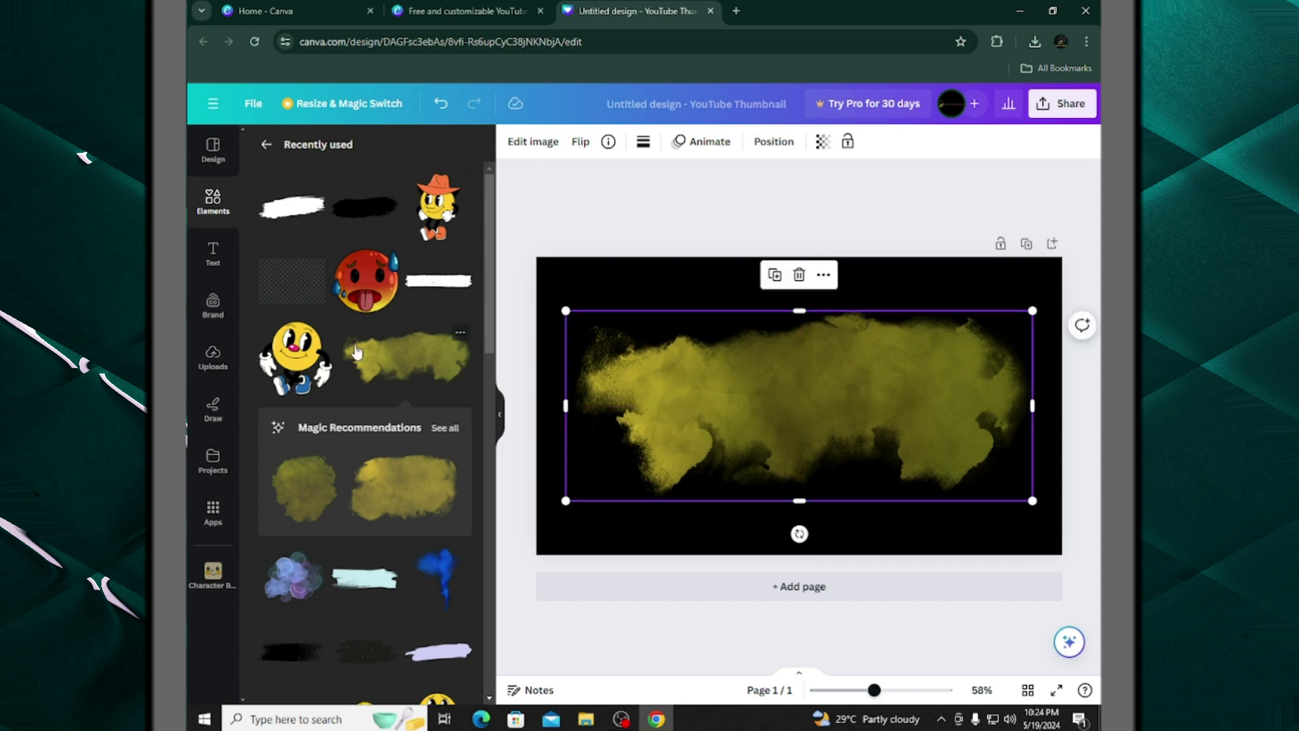
# Add the blue-purple ink cloud in the design's upper-left corner and the recommended pink-red ink bubbles in its lower-right corner
pyautogui.scroll(-2, 324, 498)
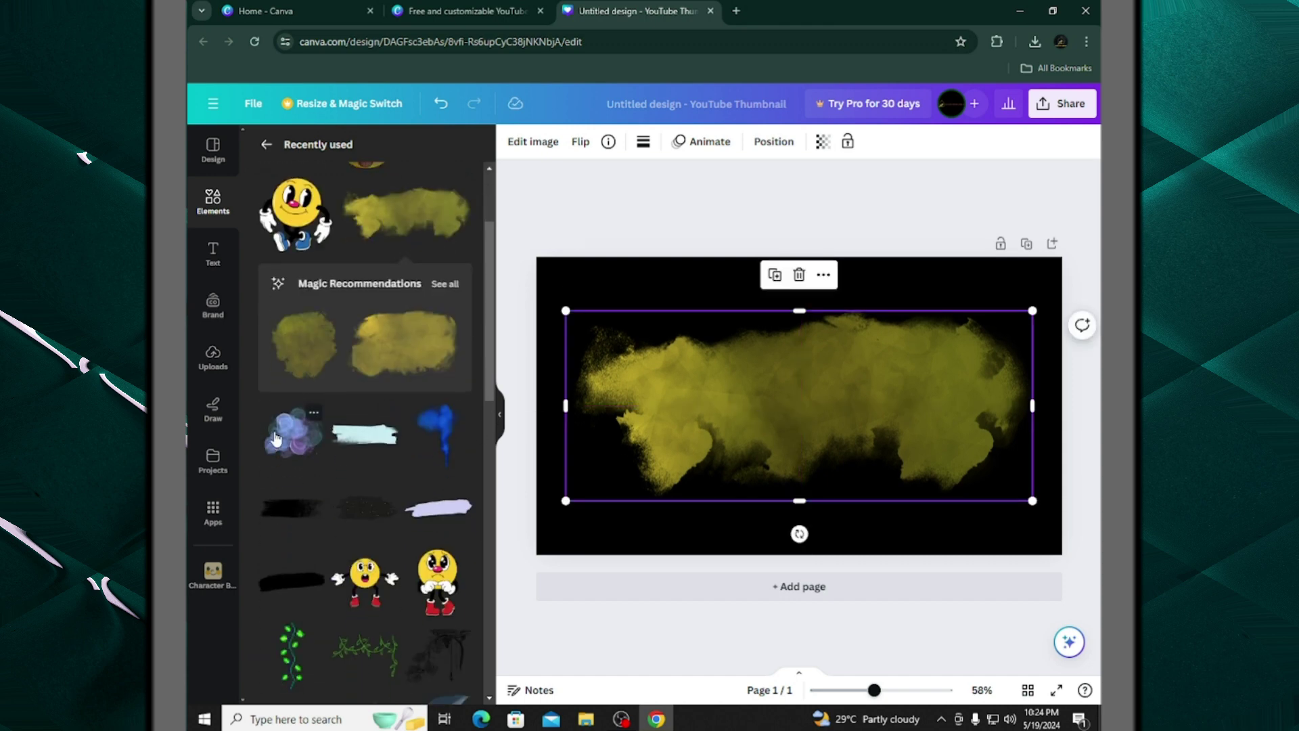
pyautogui.click(276, 439)
pyautogui.moveTo(819, 414); pyautogui.dragTo(635, 345)
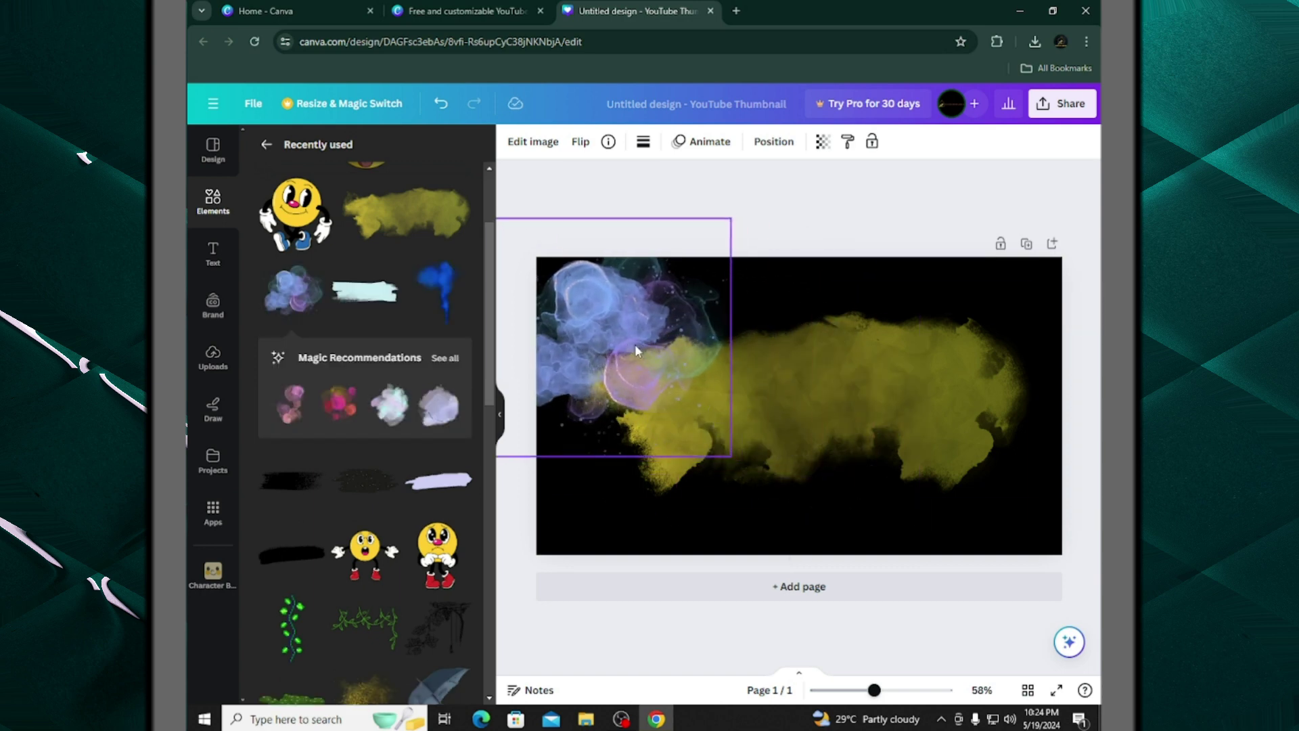
pyautogui.click(333, 418)
pyautogui.moveTo(778, 400); pyautogui.dragTo(956, 490)
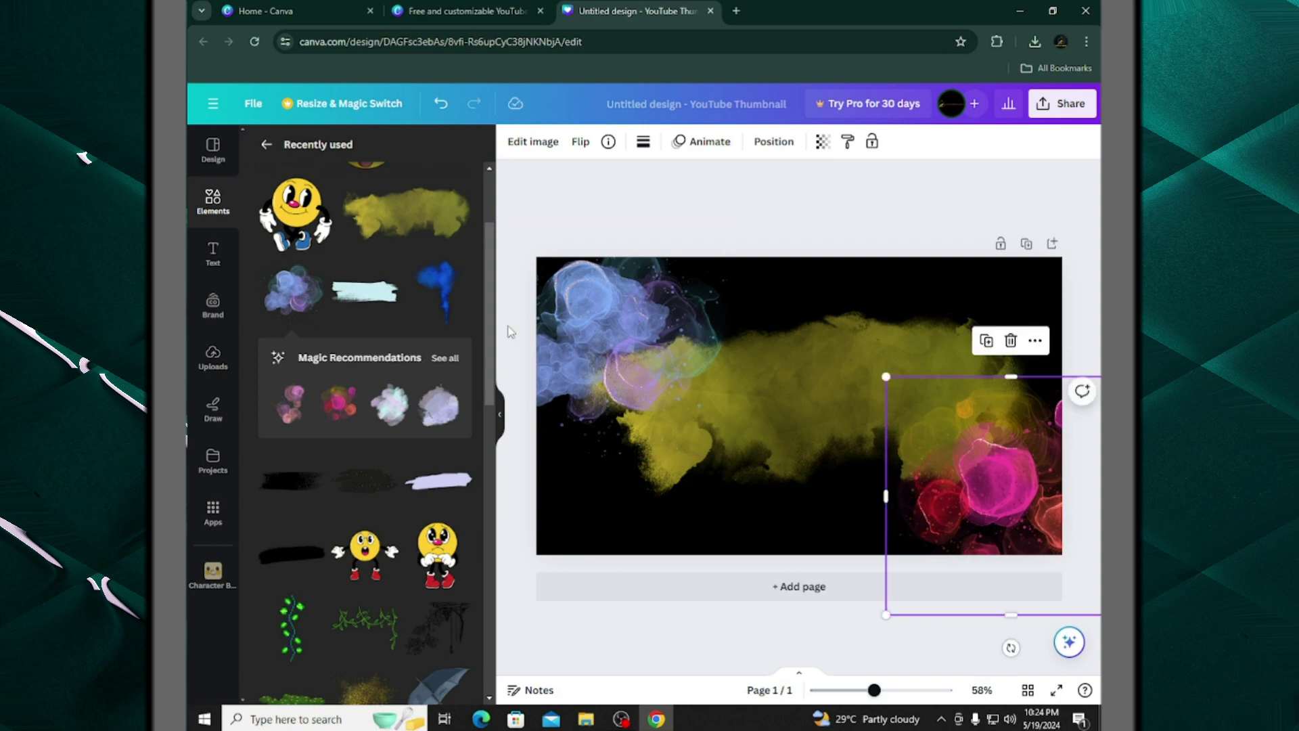
# Try adding the gold glitter graphic from the recently used elements, and remove it from the design
pyautogui.scroll(-2, 372, 375)
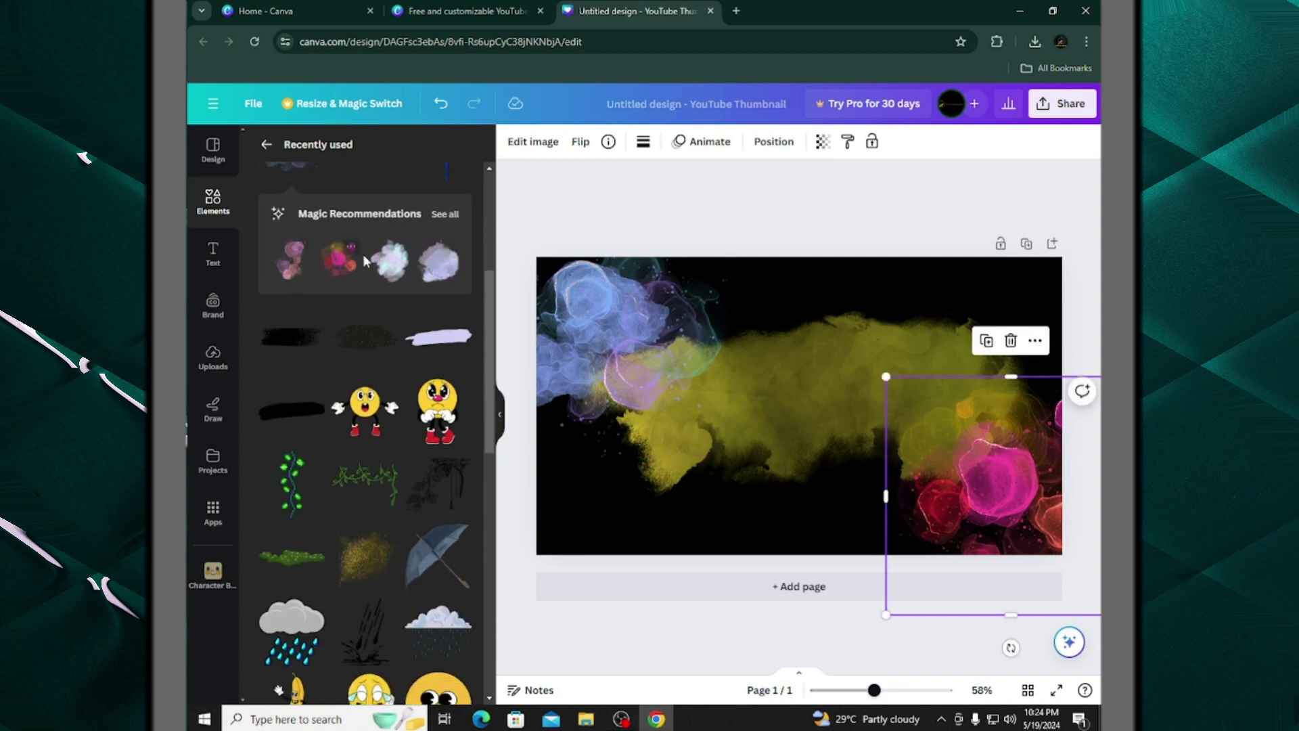
pyautogui.scroll(-2, 326, 290)
pyautogui.scroll(4, 318, 325)
pyautogui.scroll(-5, 299, 377)
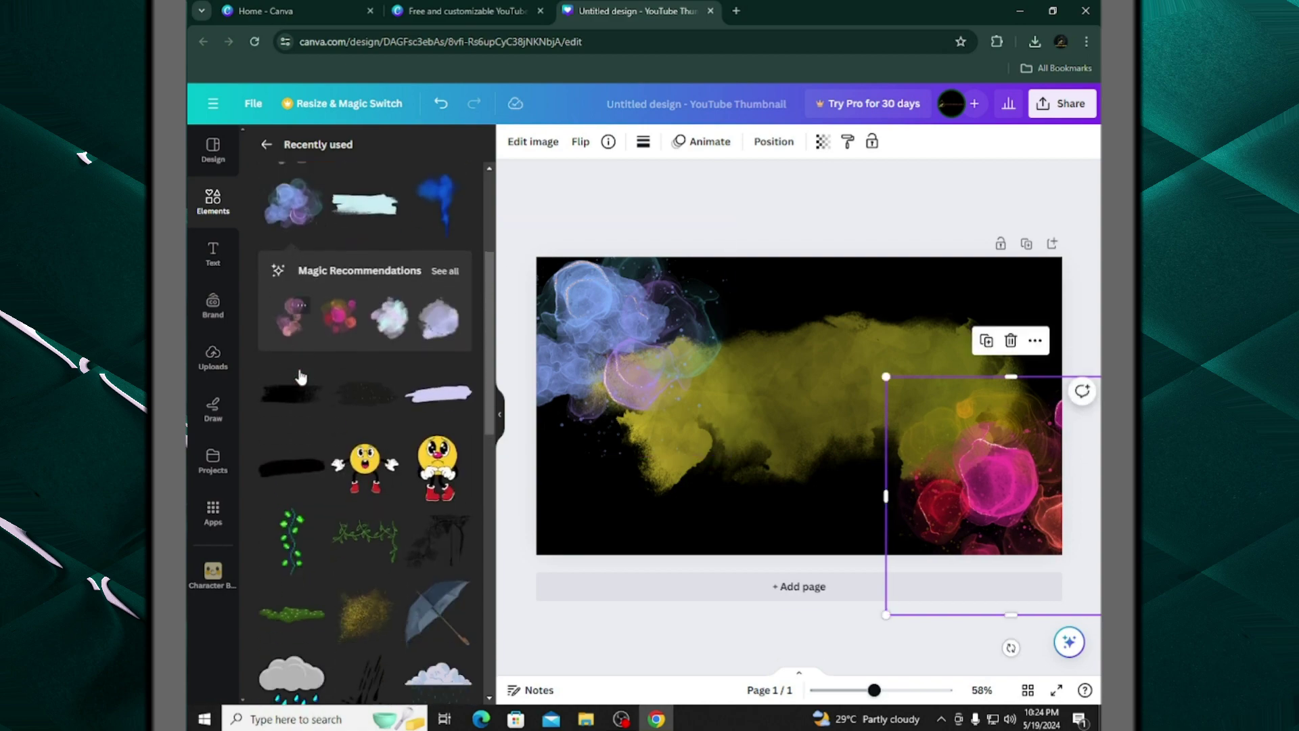
pyautogui.scroll(-10, 359, 355)
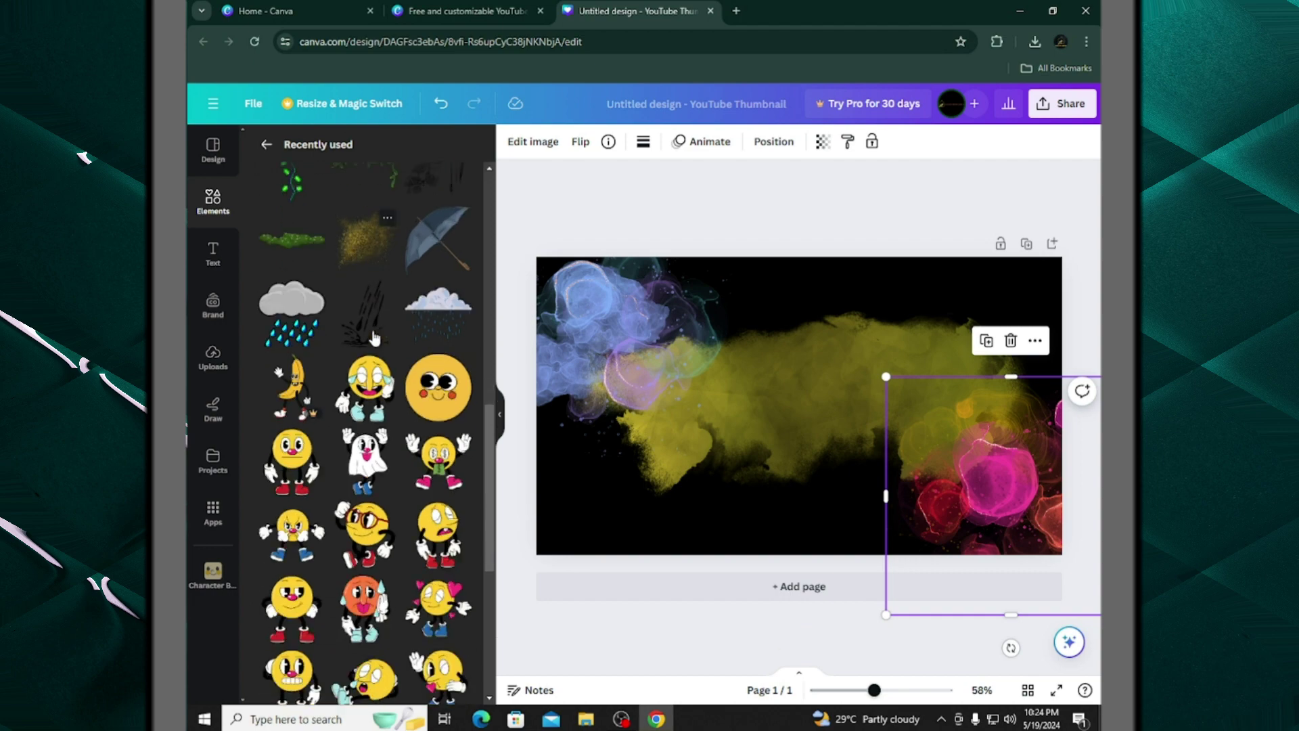
pyautogui.scroll(-1, 380, 365)
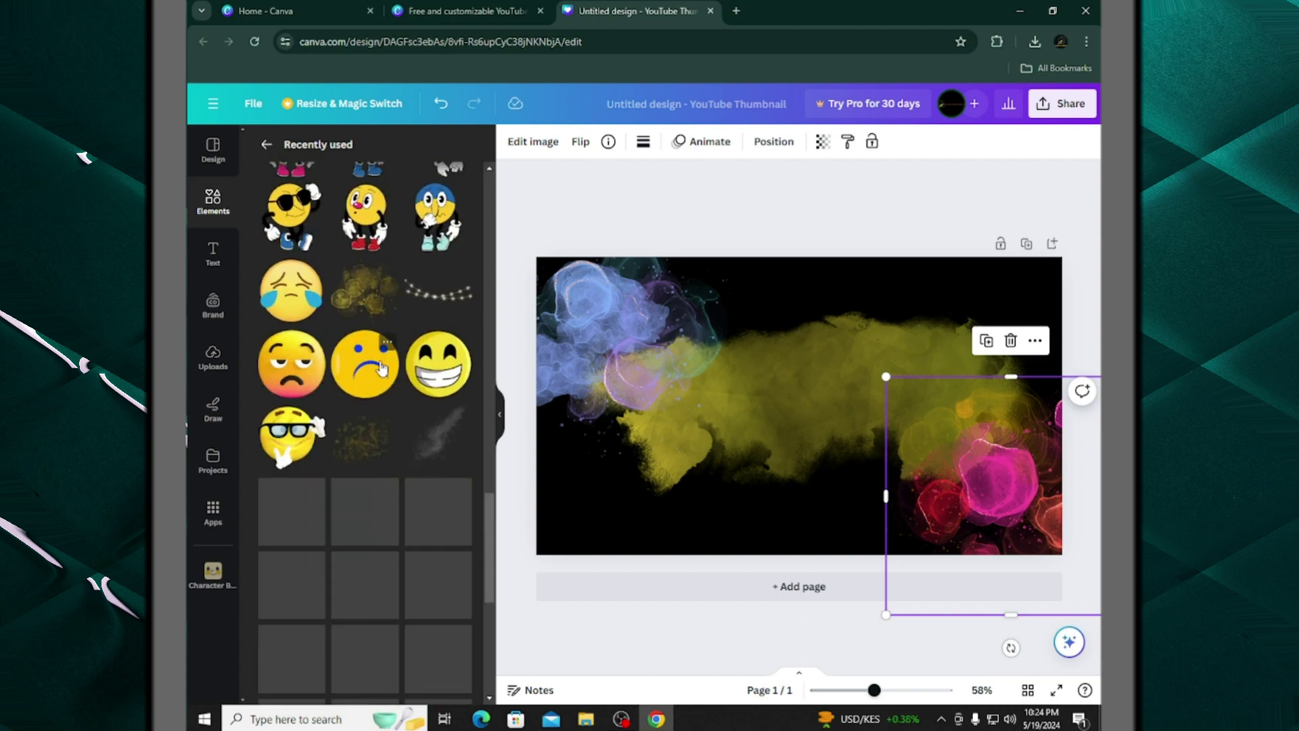
pyautogui.click(365, 291)
pyautogui.click(799, 251)
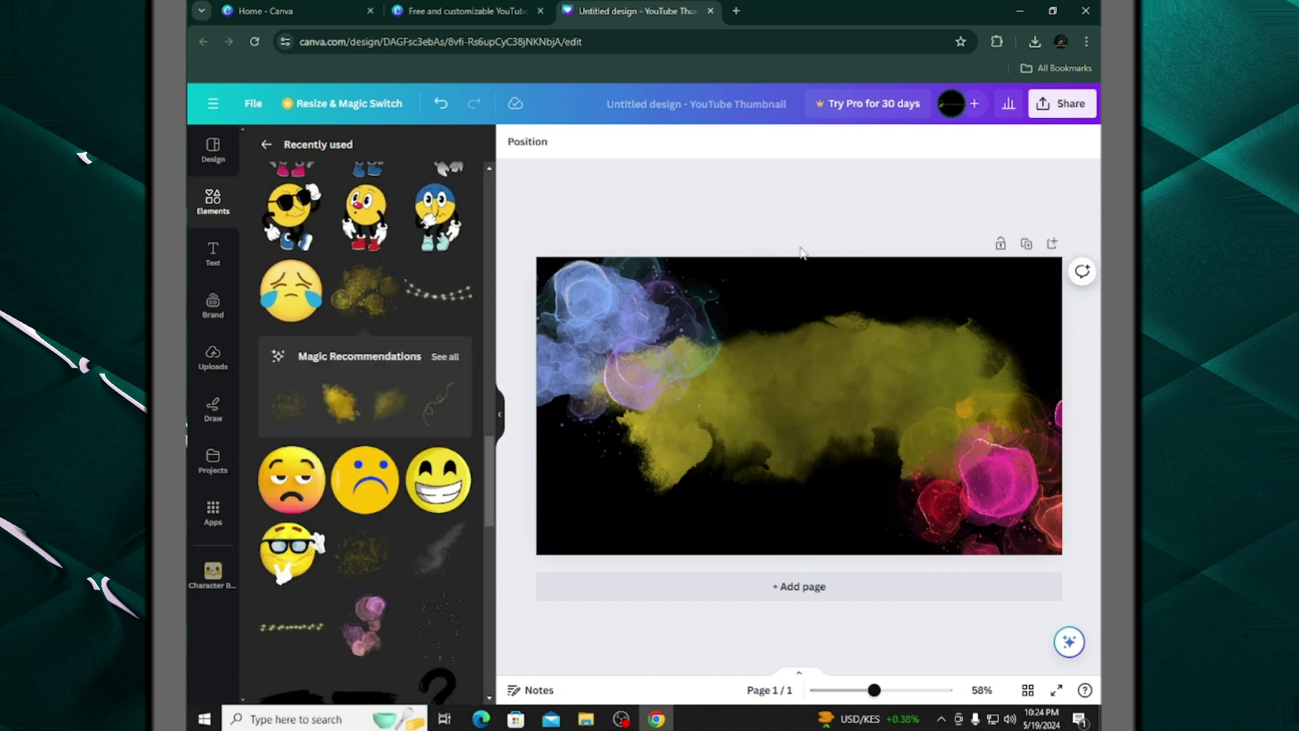
# Add the pink-purple ink bubbles from the recently used elements and move them to the upper-right part of the design
pyautogui.scroll(-5, 355, 377)
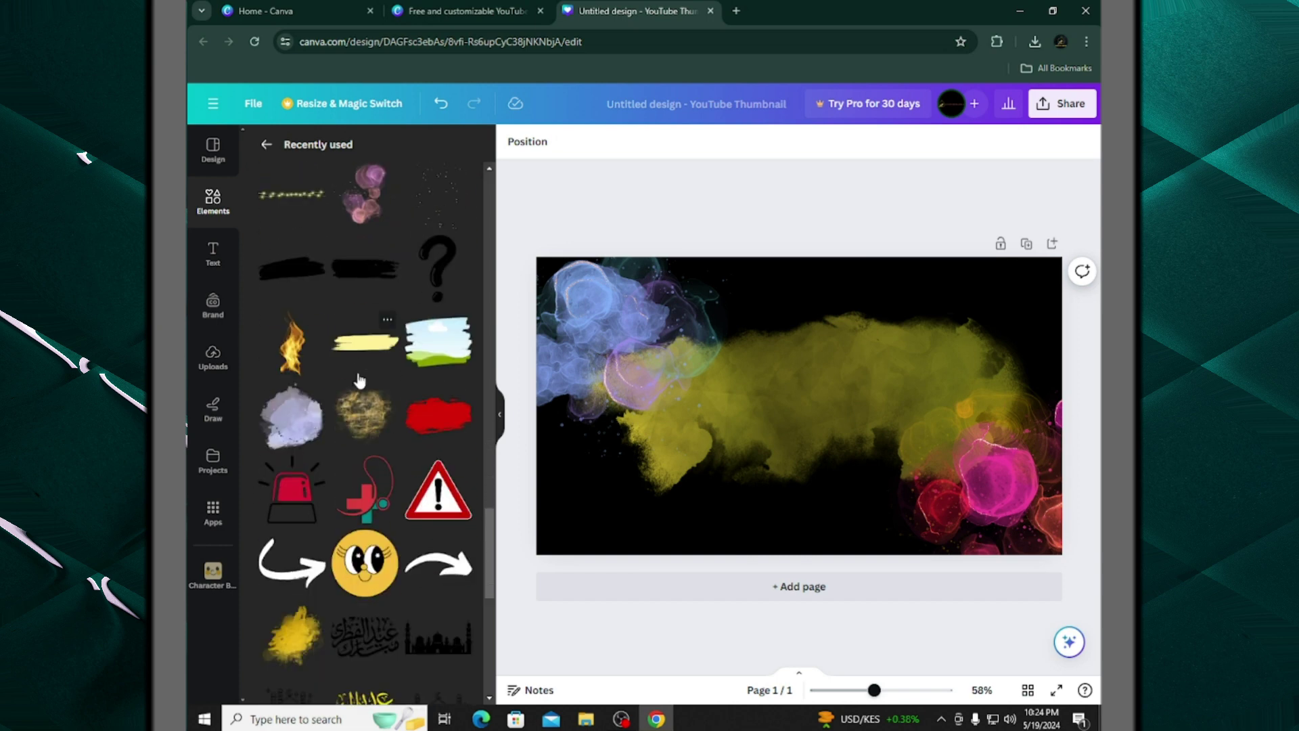
pyautogui.scroll(-2, 359, 381)
pyautogui.scroll(4, 372, 392)
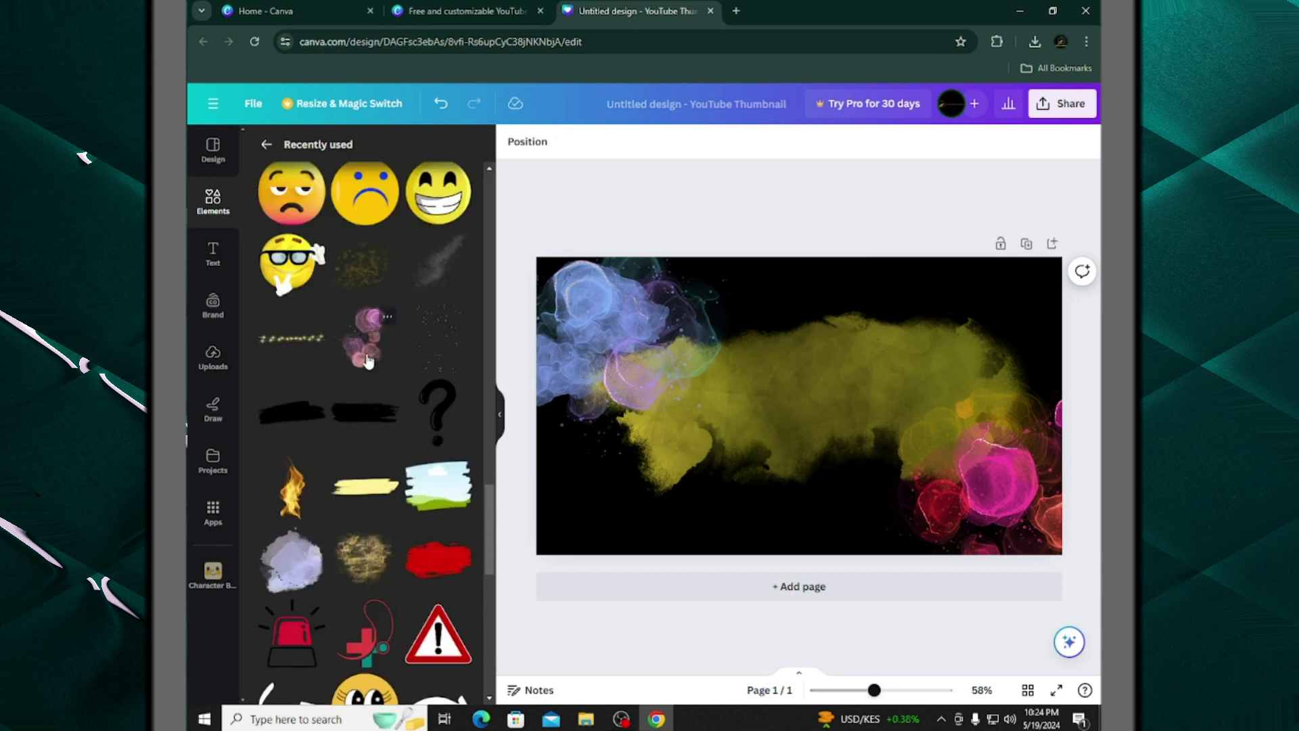
pyautogui.click(367, 360)
pyautogui.moveTo(733, 423); pyautogui.dragTo(840, 325)
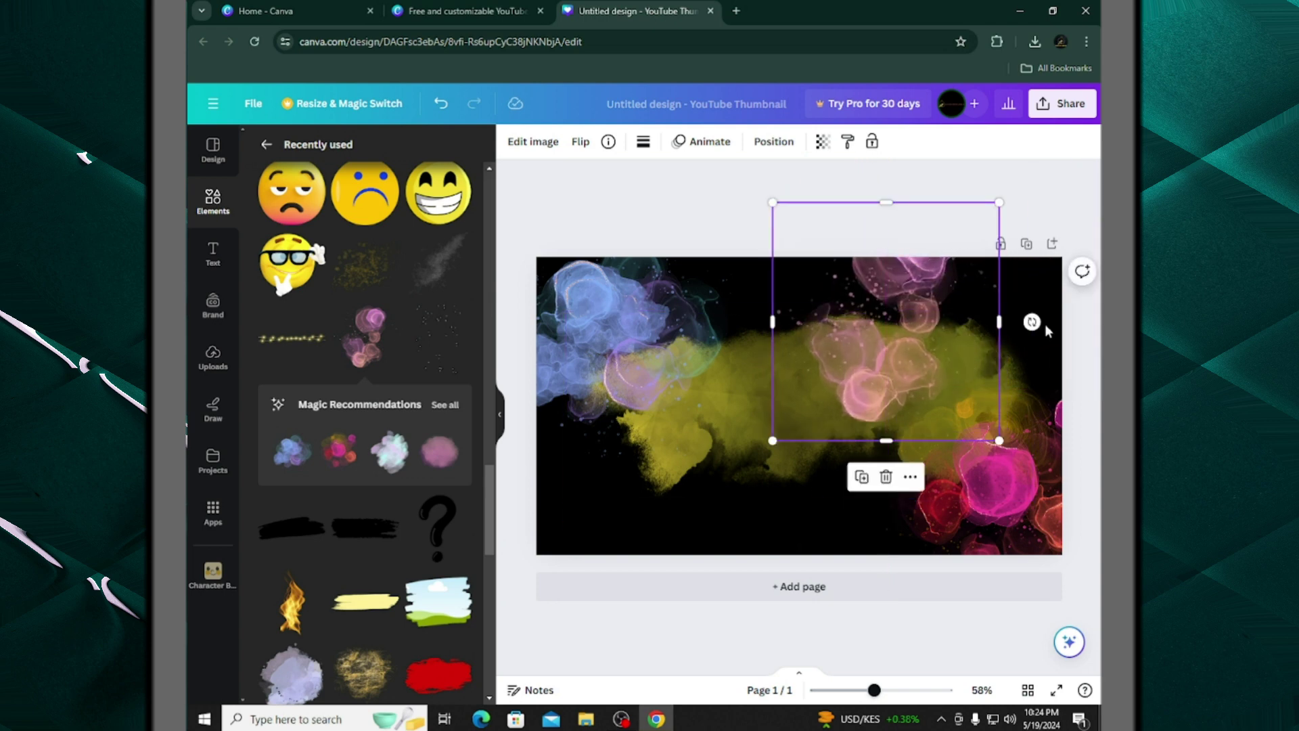
# Rotate and enlarge the pink-purple ink bubbles, and fit them into the design's upper-right corner
pyautogui.moveTo(1032, 321); pyautogui.dragTo(880, 184)
pyautogui.moveTo(854, 306); pyautogui.dragTo(851, 344)
pyautogui.moveTo(778, 432); pyautogui.dragTo(716, 479)
pyautogui.moveTo(823, 379); pyautogui.dragTo(882, 326)
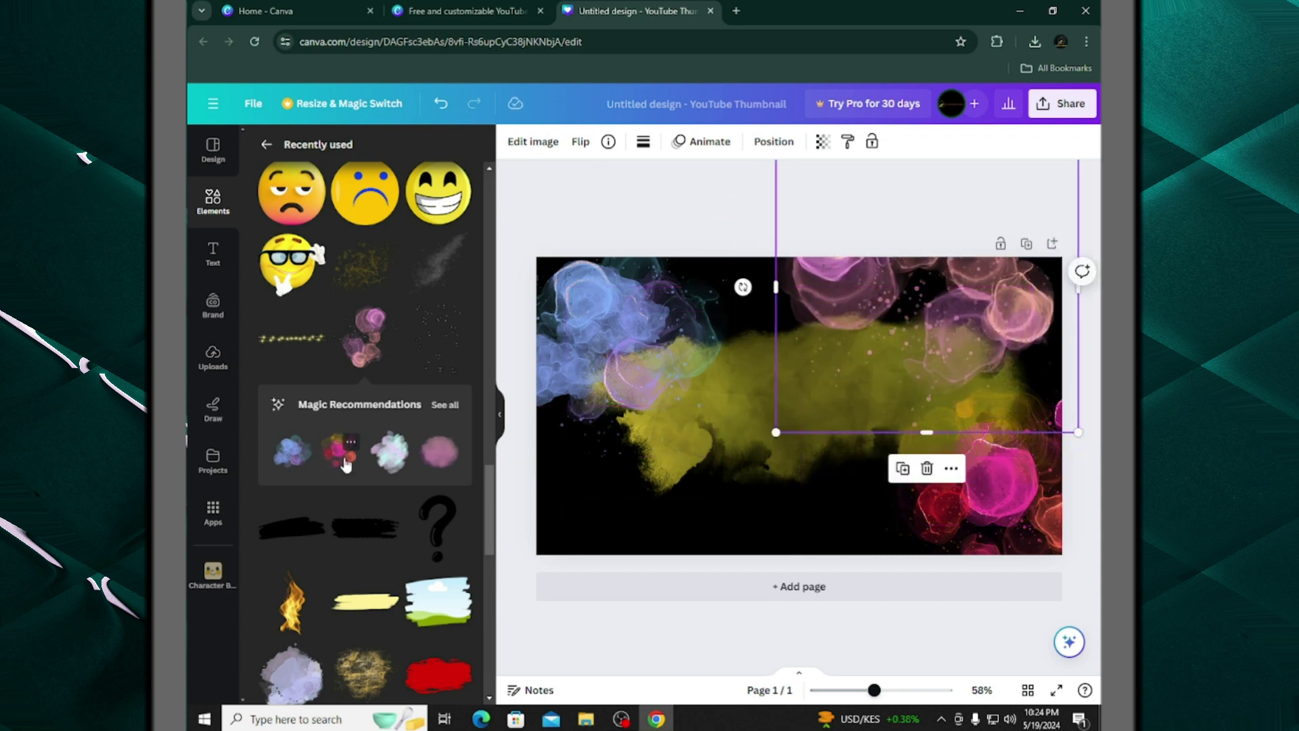
# Look through the rest of the recently used elements for more graphics suited to the background
pyautogui.scroll(-3, 307, 257)
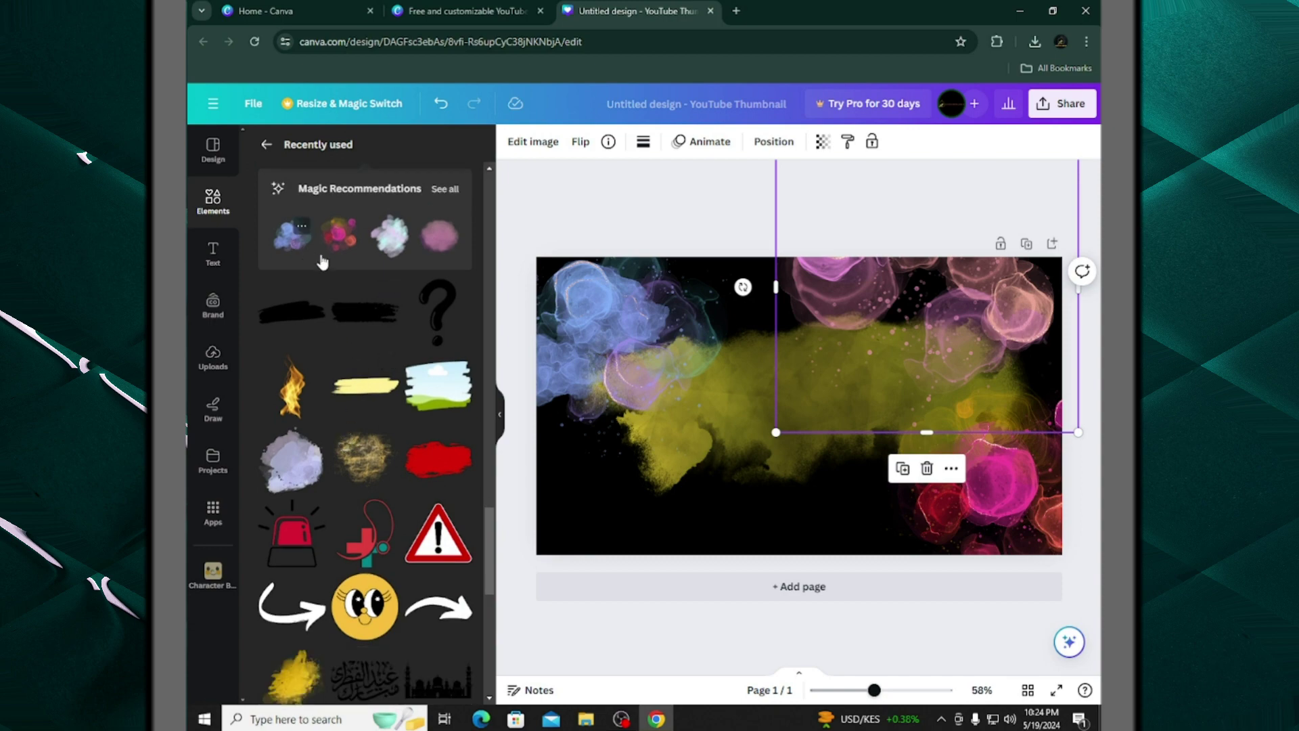
pyautogui.scroll(-10, 405, 256)
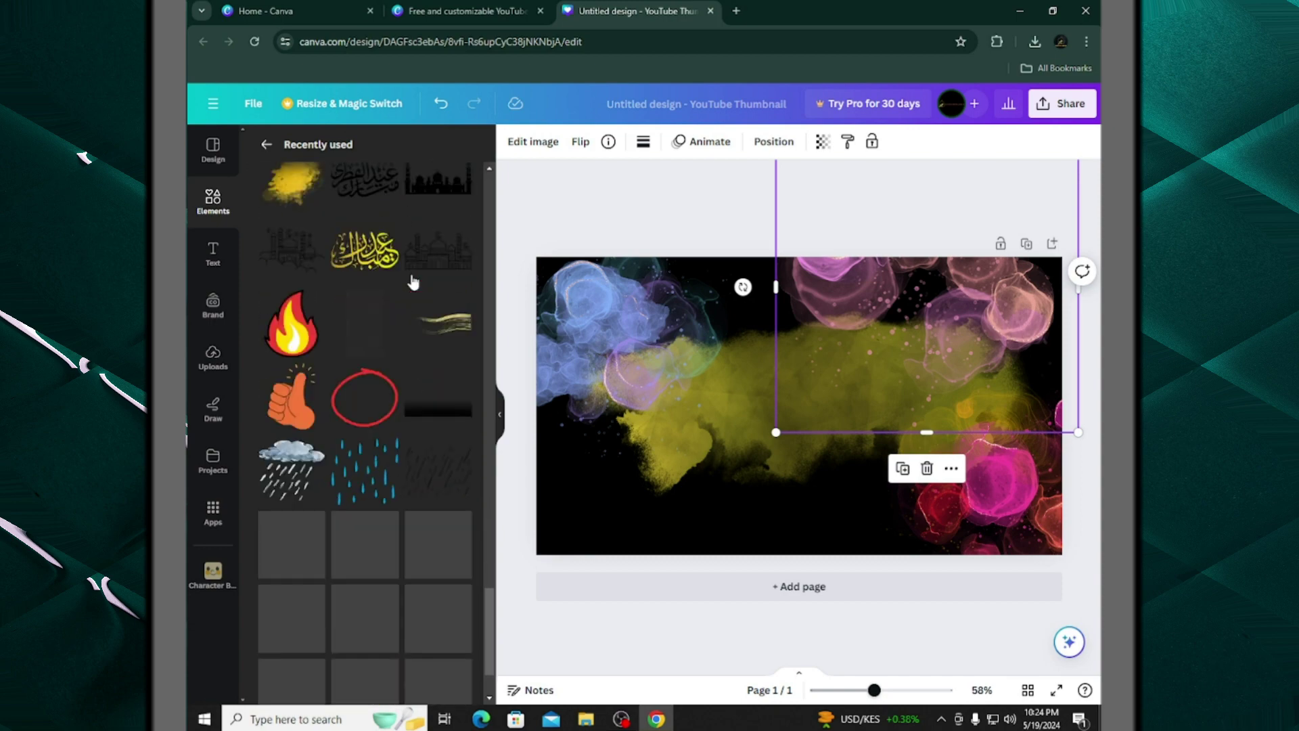
pyautogui.scroll(-8, 416, 290)
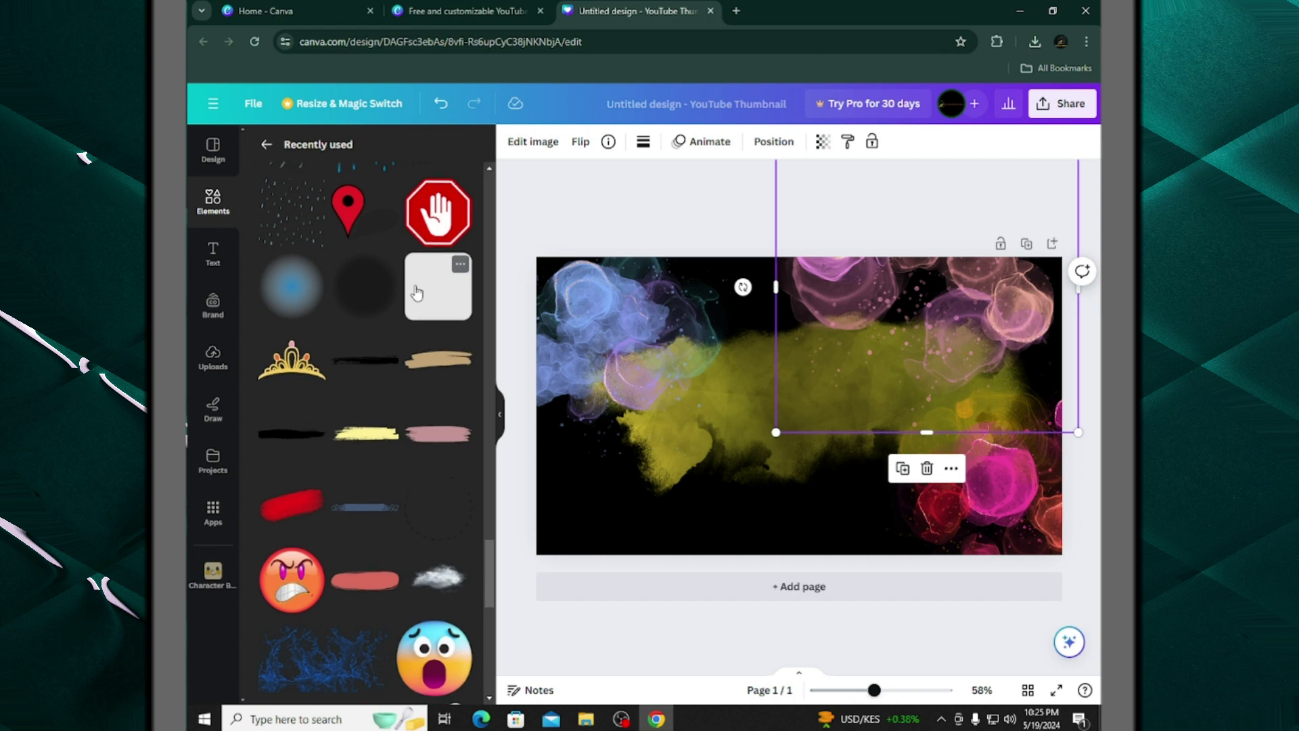
pyautogui.scroll(-4, 415, 293)
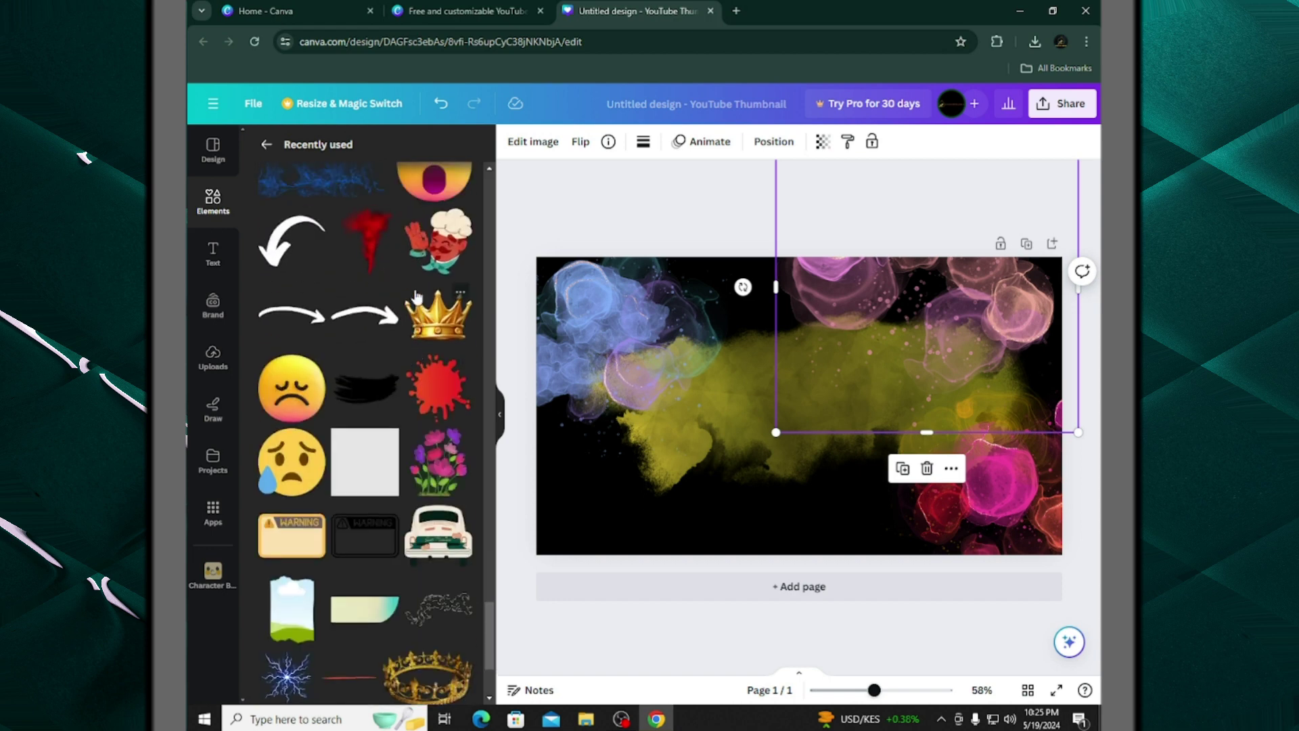
pyautogui.scroll(-5, 415, 298)
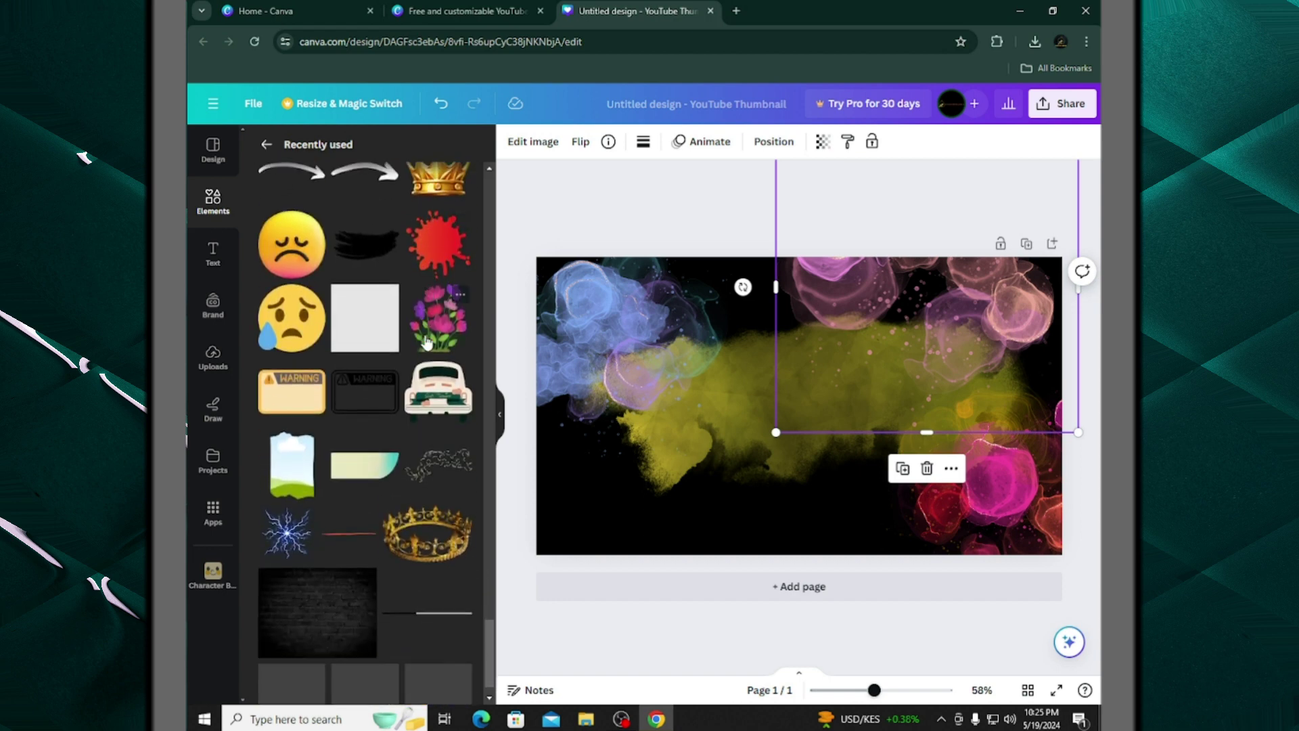
pyautogui.scroll(-8, 414, 400)
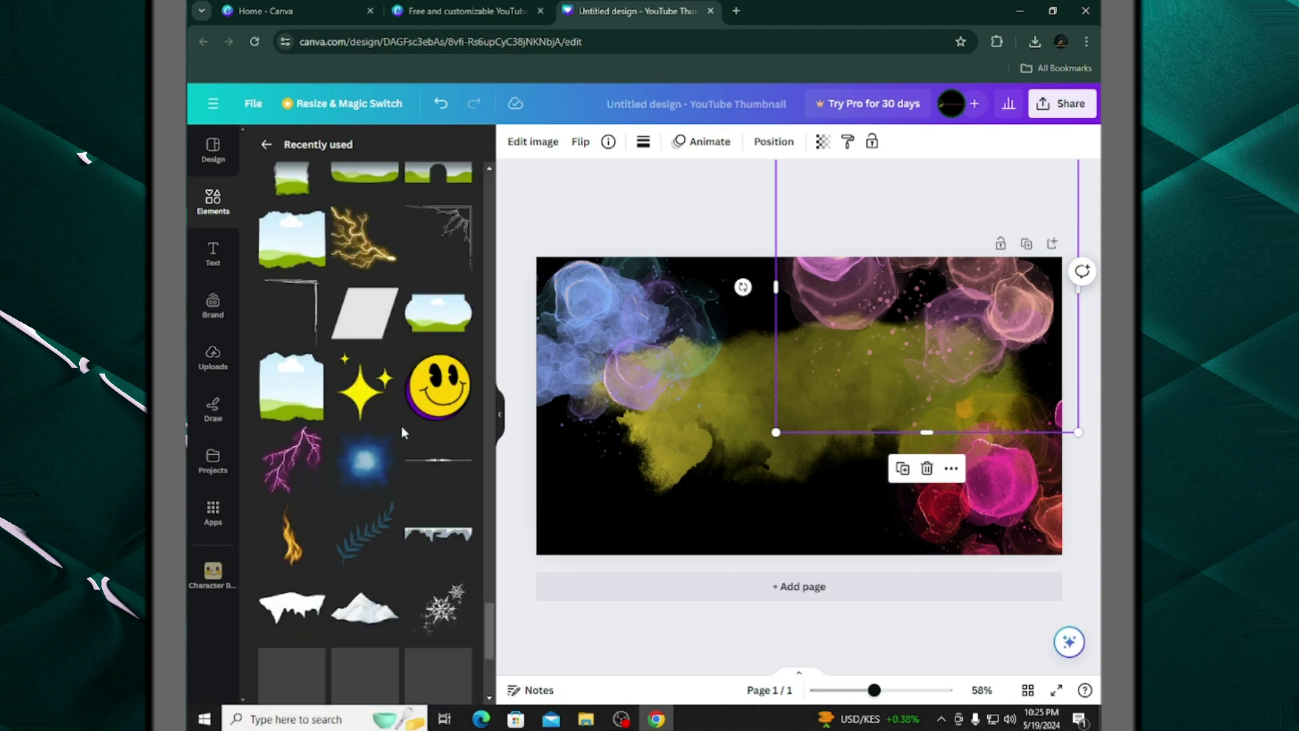
pyautogui.scroll(-5, 401, 432)
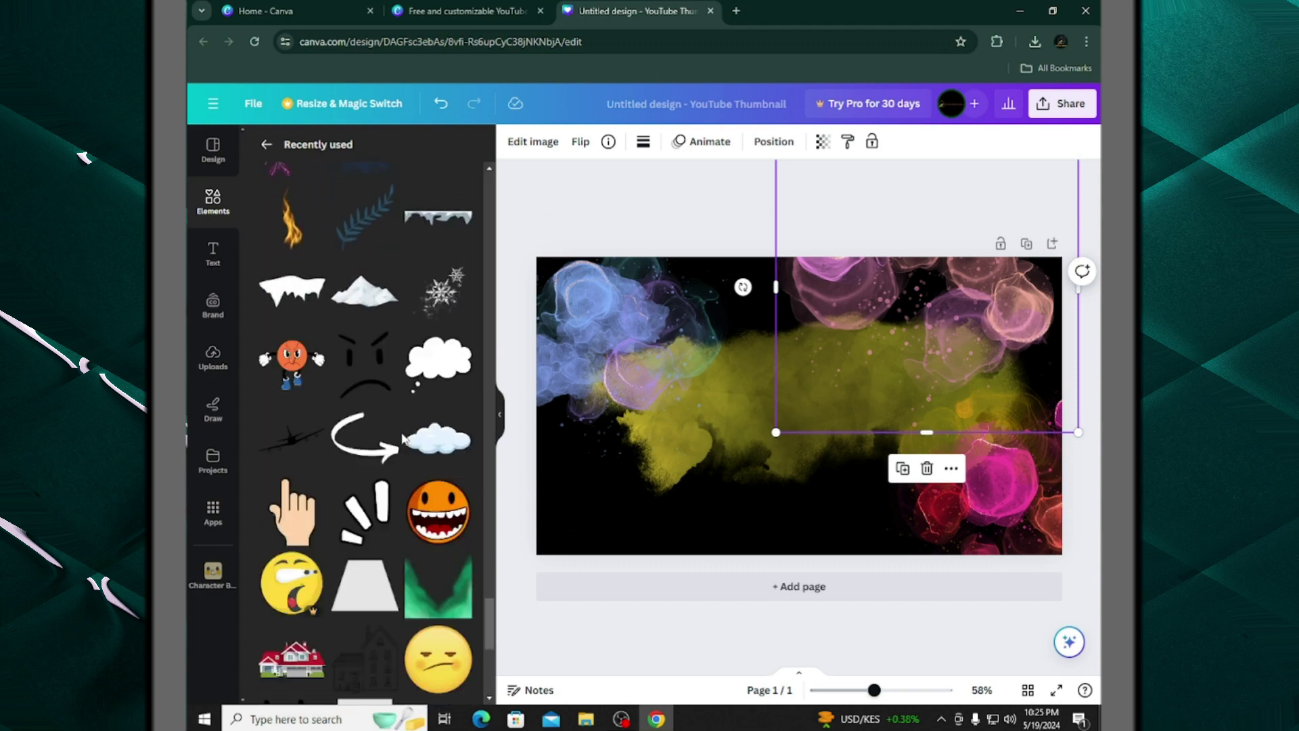
pyautogui.scroll(-10, 402, 434)
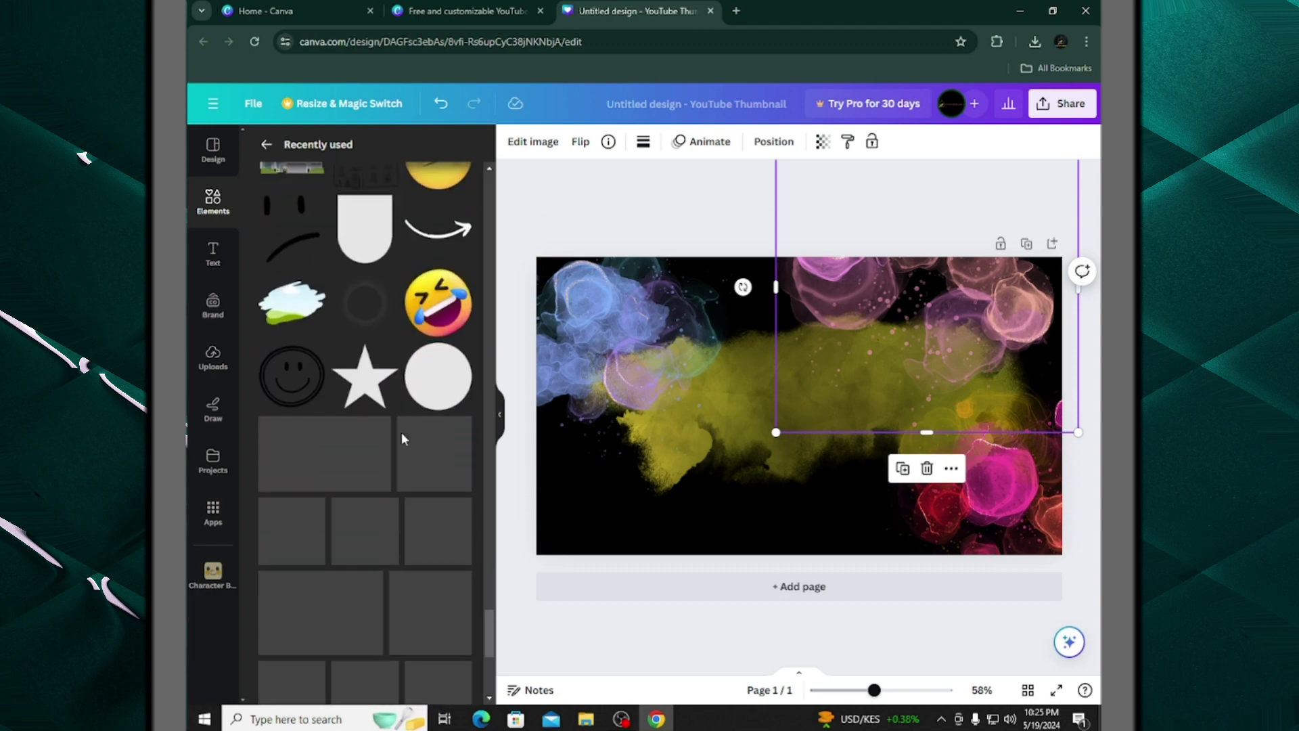
pyautogui.scroll(-4, 404, 441)
pyautogui.scroll(6, 401, 432)
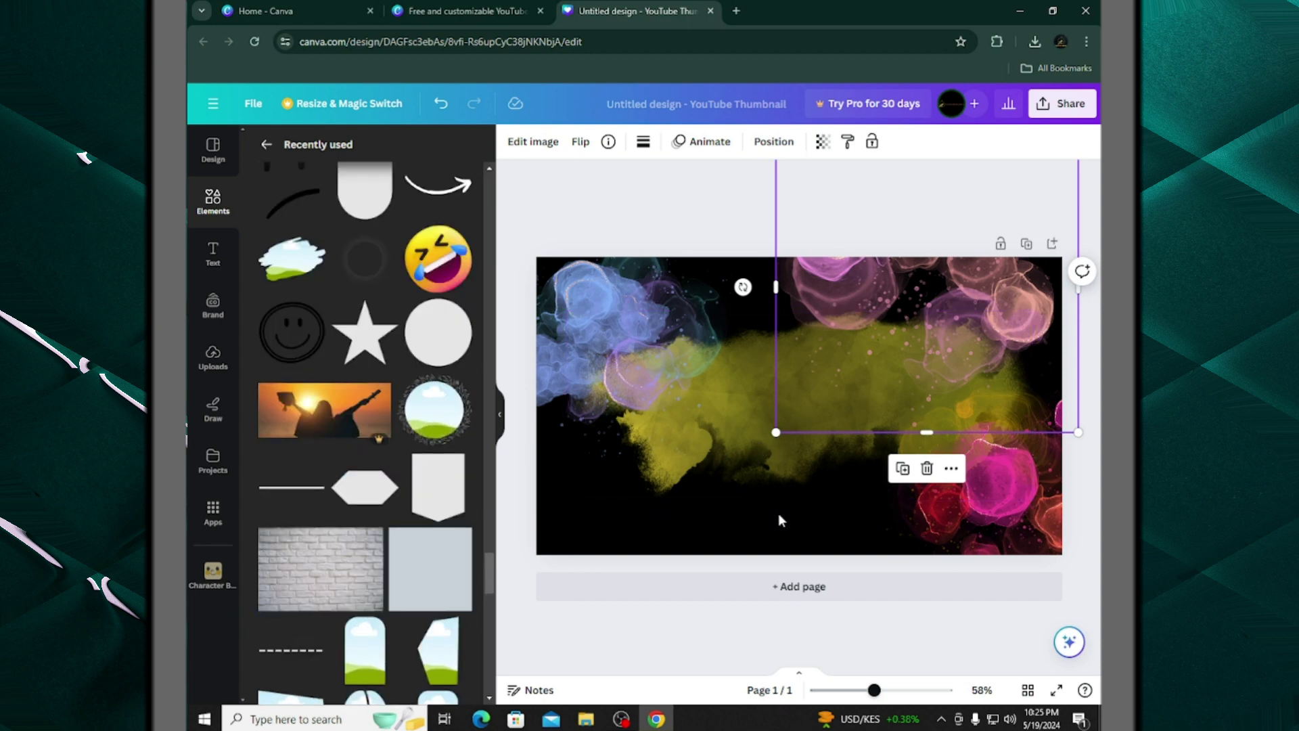
# Enlarge the pink-purple bubbles along the upper edge, and shift the pink-red bubbles left so more of them lies on the page
pyautogui.moveTo(774, 433); pyautogui.dragTo(732, 473)
pyautogui.moveTo(870, 321); pyautogui.dragTo(881, 306)
pyautogui.moveTo(992, 511); pyautogui.dragTo(946, 508)
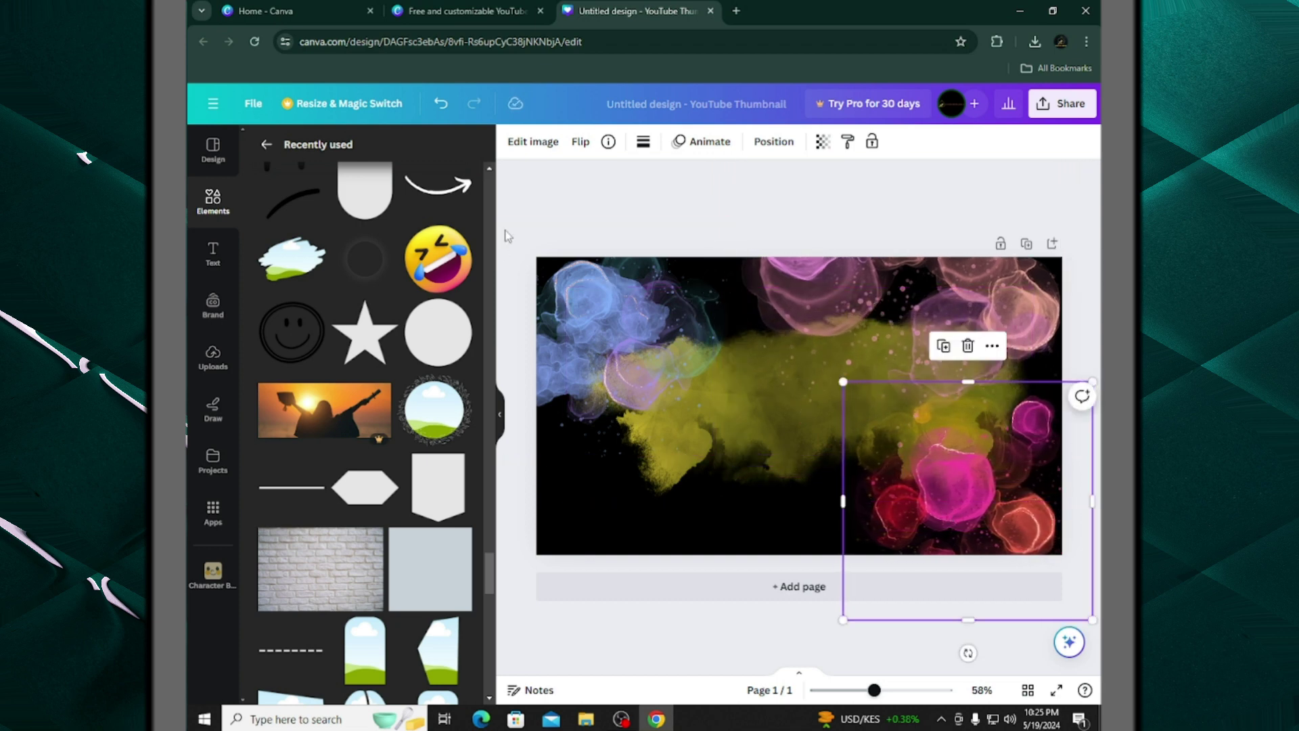
pyautogui.click(643, 201)
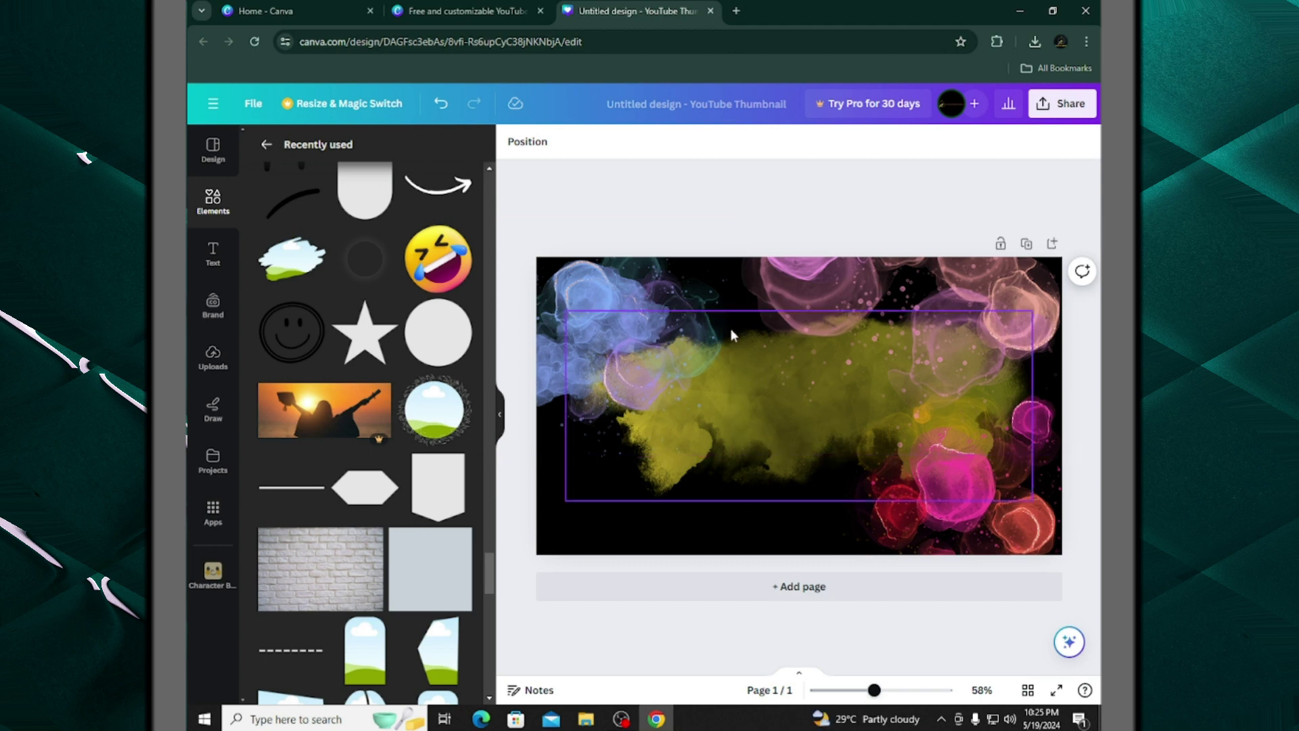
# Add the blue smoke graphic, enlarged to about 1201 × 1510 px and rotated about 29°, over the lower-right area of the design
pyautogui.scroll(5, 355, 322)
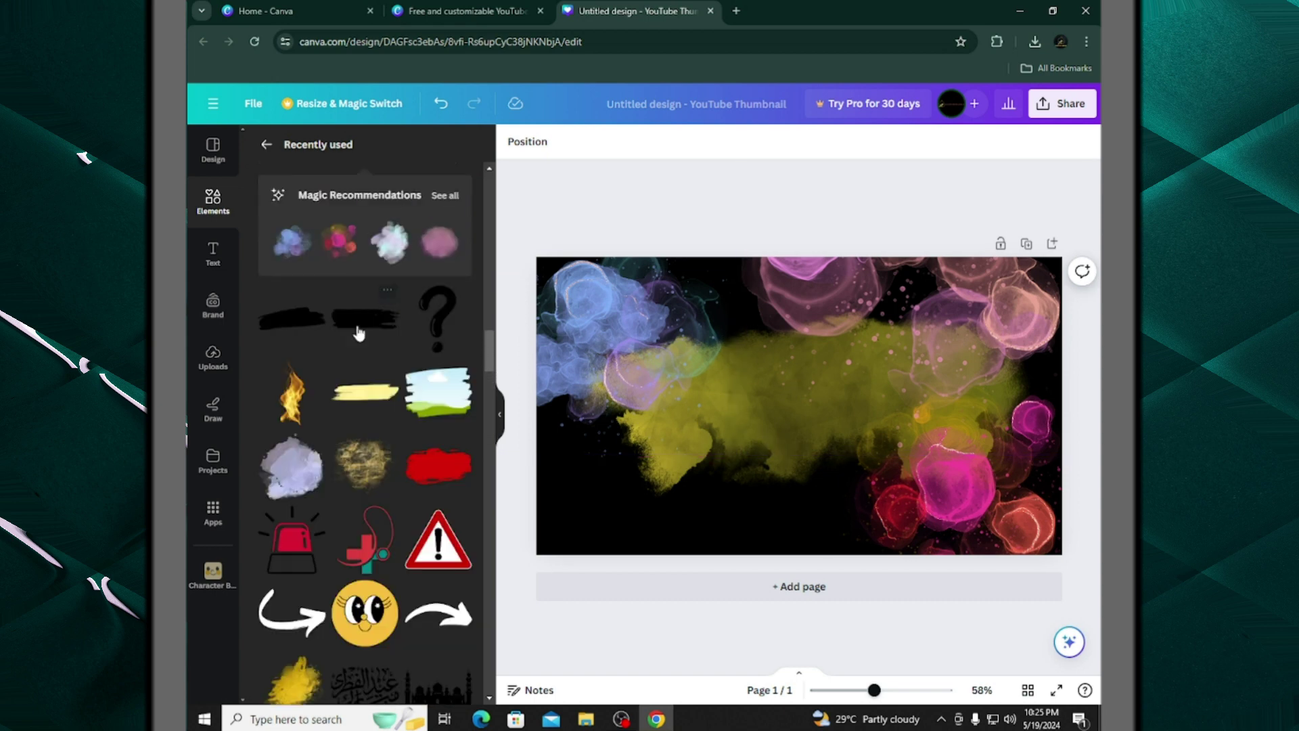
pyautogui.scroll(5, 353, 329)
pyautogui.scroll(5, 350, 330)
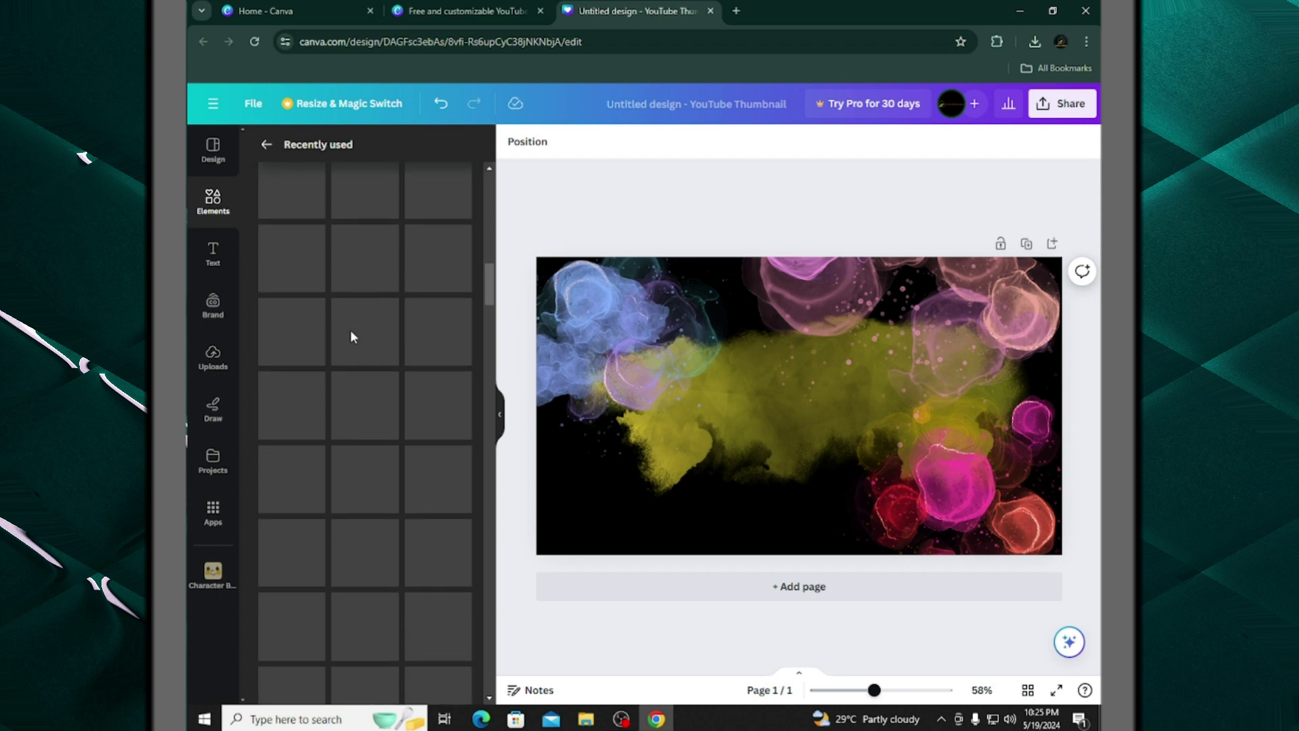
pyautogui.scroll(5, 351, 331)
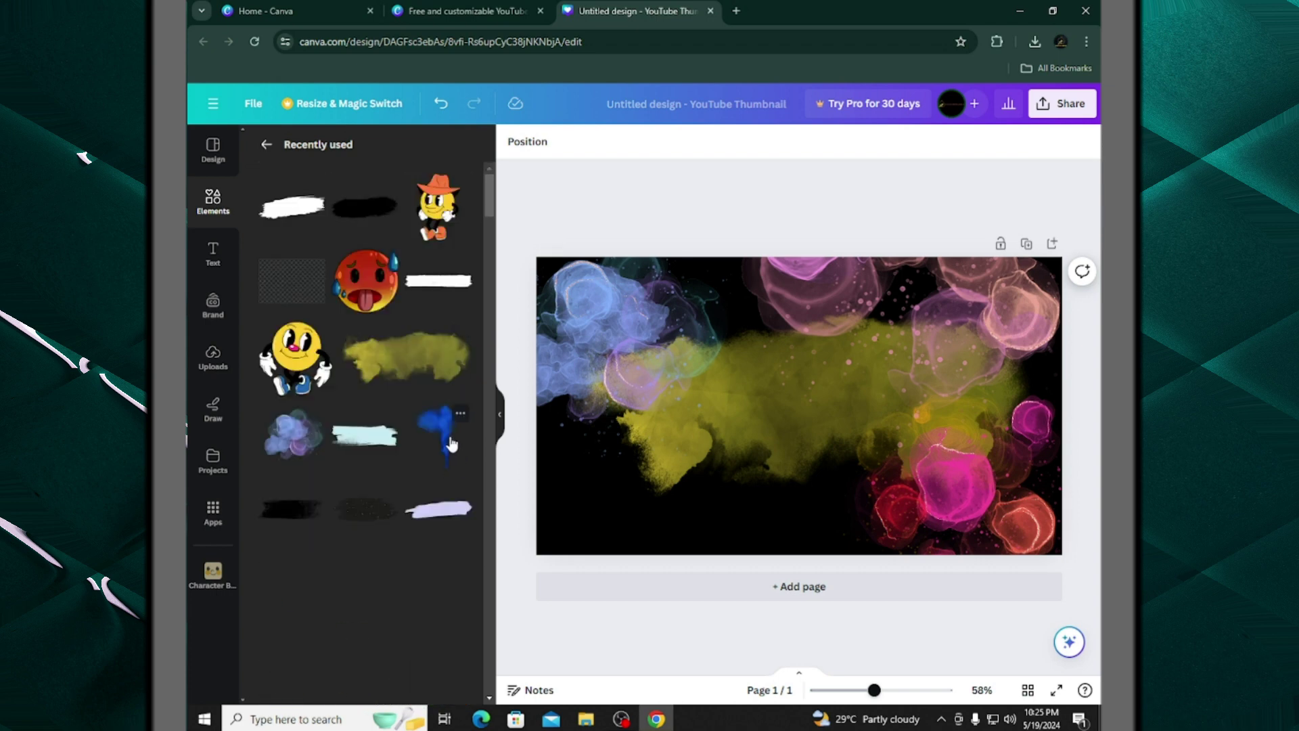
pyautogui.click(452, 444)
pyautogui.moveTo(798, 554); pyautogui.dragTo(680, 621)
pyautogui.moveTo(660, 464); pyautogui.dragTo(188, 612)
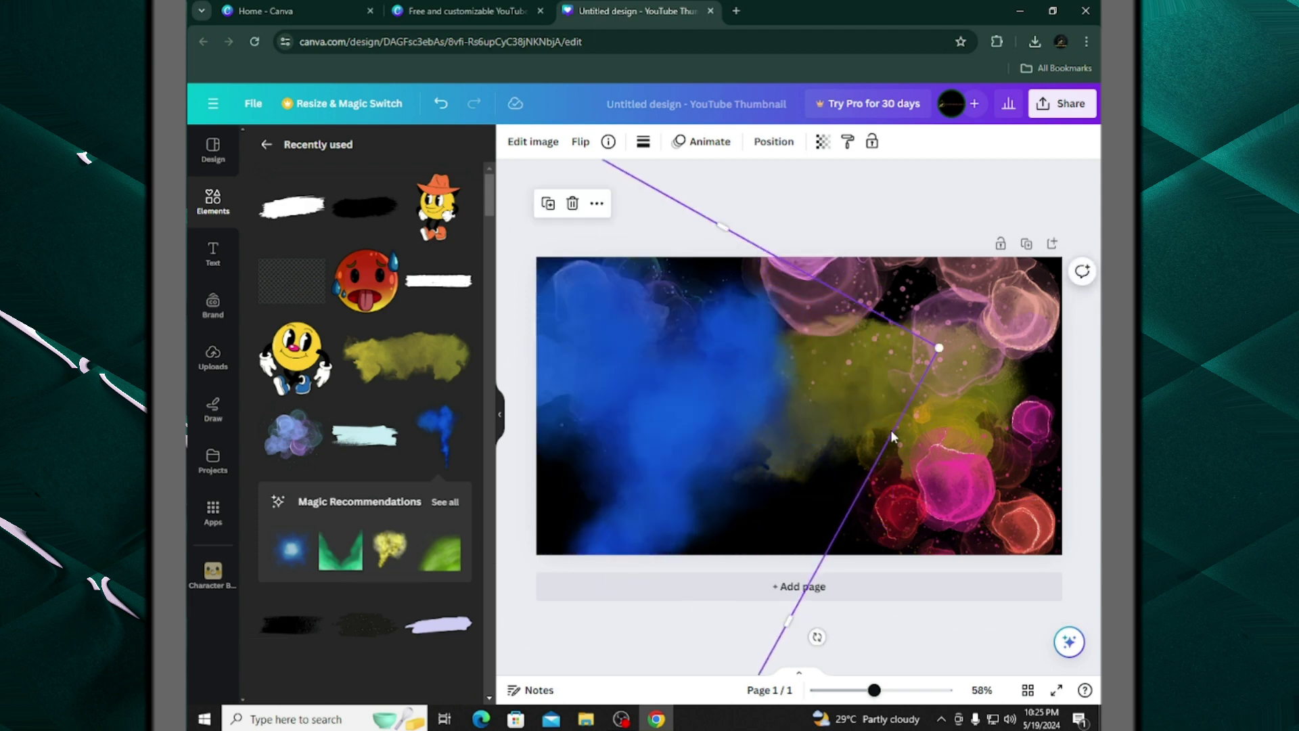
pyautogui.moveTo(700, 429); pyautogui.dragTo(944, 548)
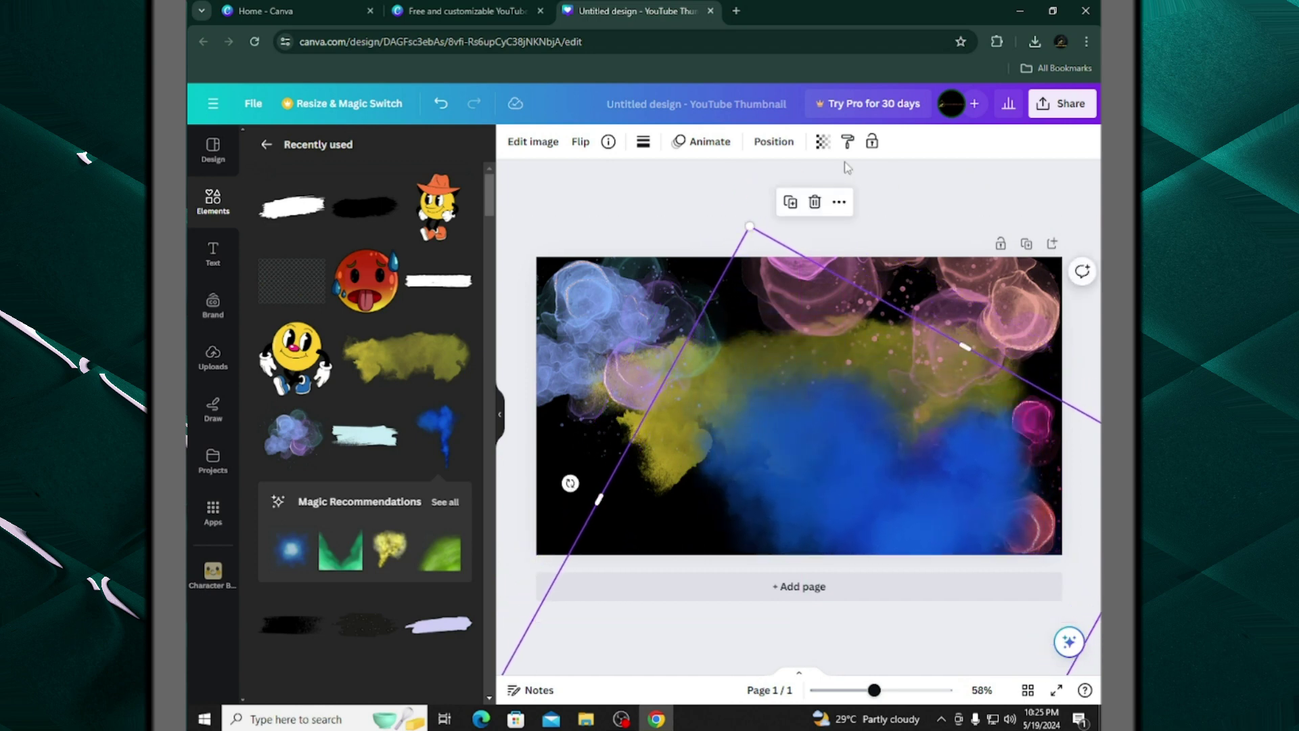
# Try sending the blue smoke backward behind the other graphics, and bring it forward to the front again
pyautogui.click(774, 142)
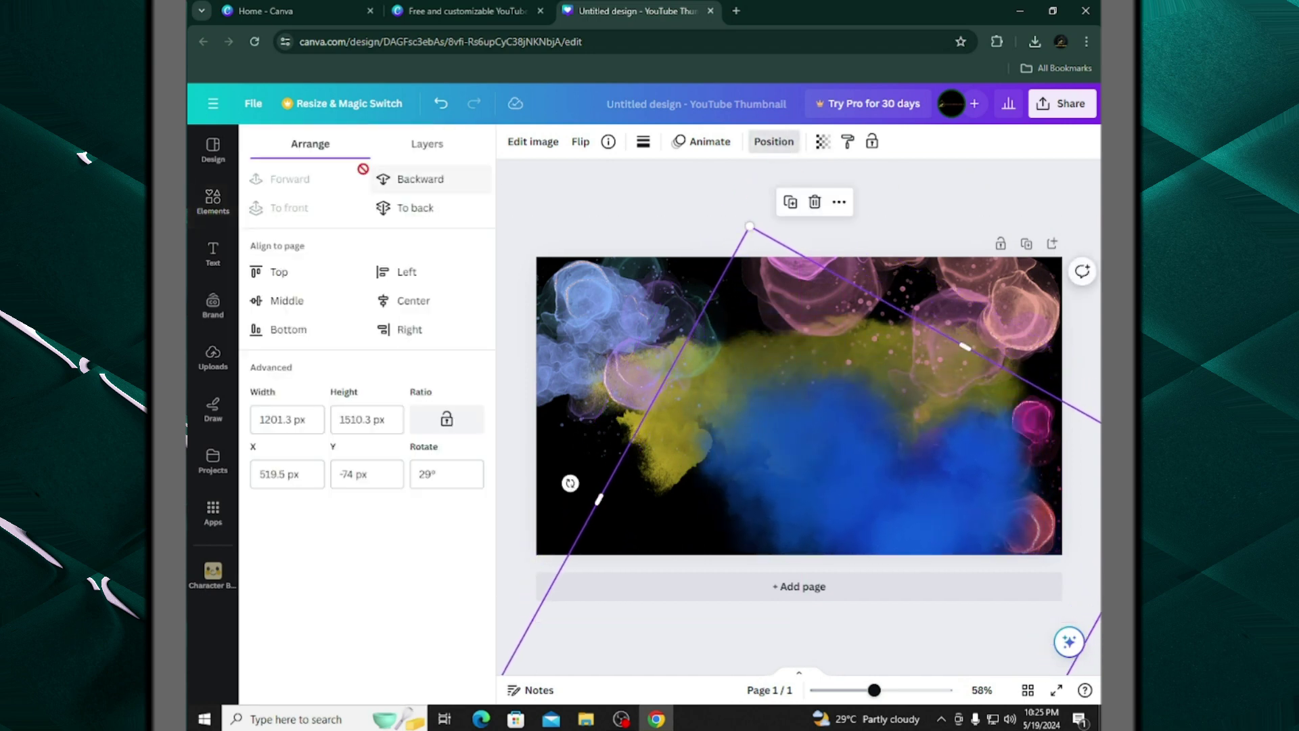
pyautogui.click(405, 187)
pyautogui.click(404, 184)
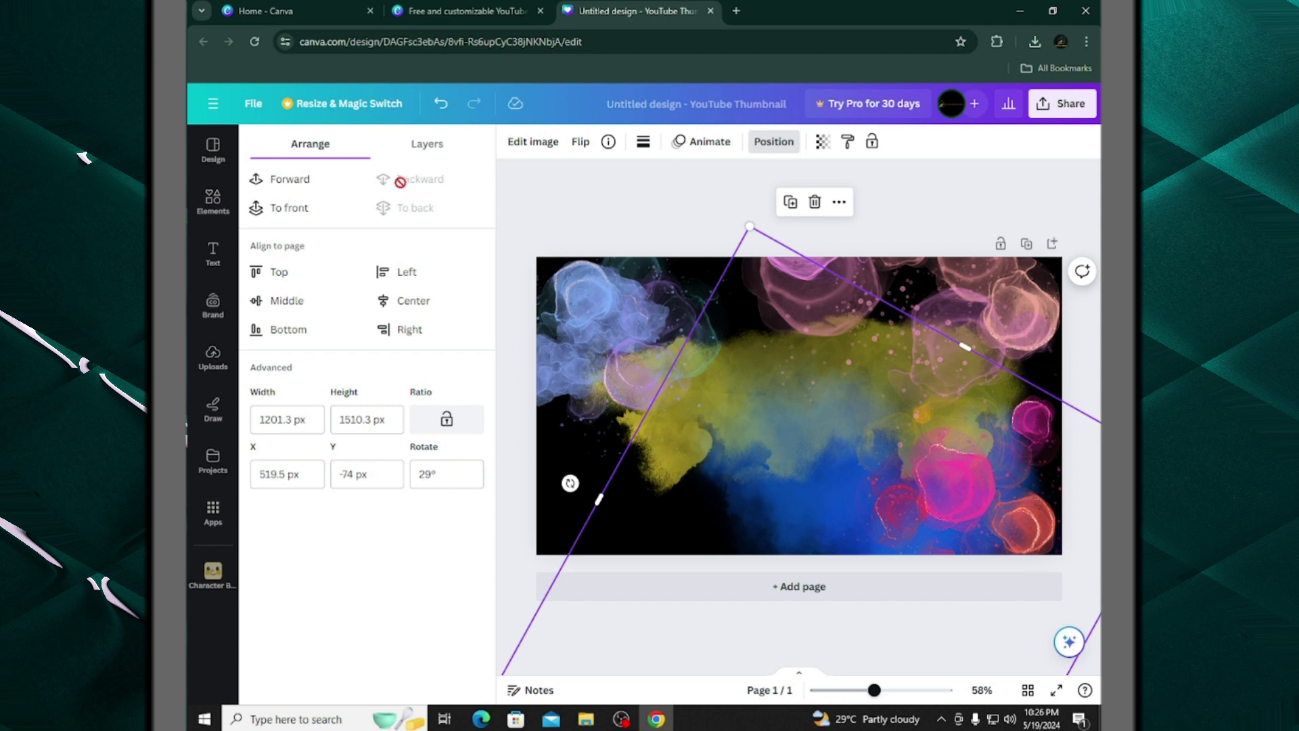
pyautogui.click(277, 180)
pyautogui.click(275, 181)
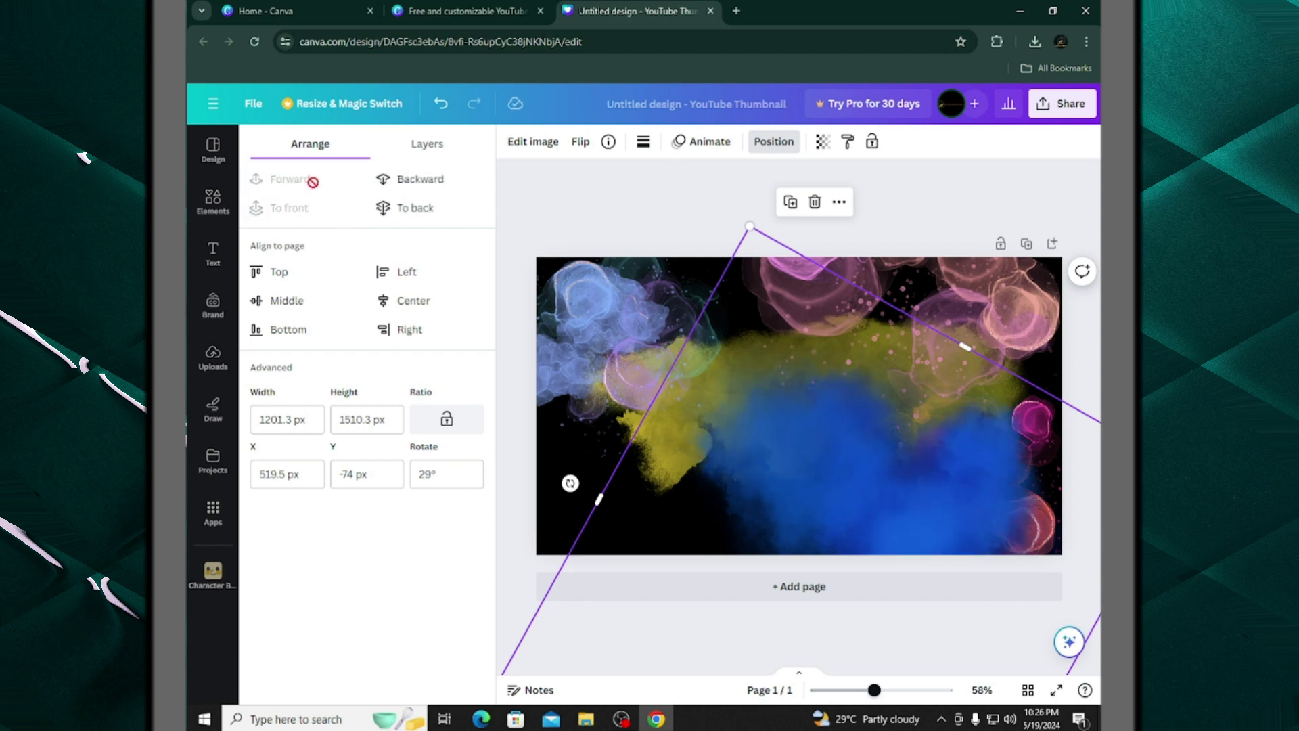
# Move the blue smoke one layer backward as another trial, and return it to the front layer
pyautogui.click(424, 189)
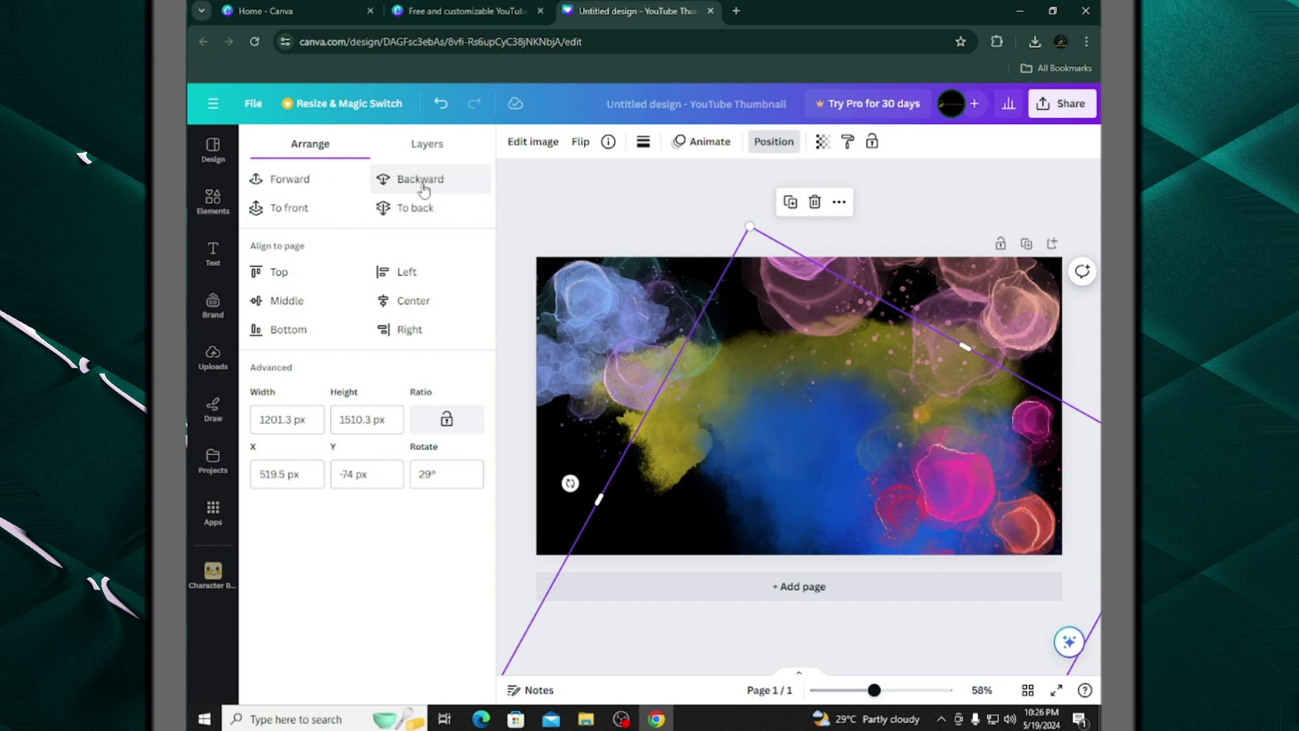
pyautogui.click(289, 189)
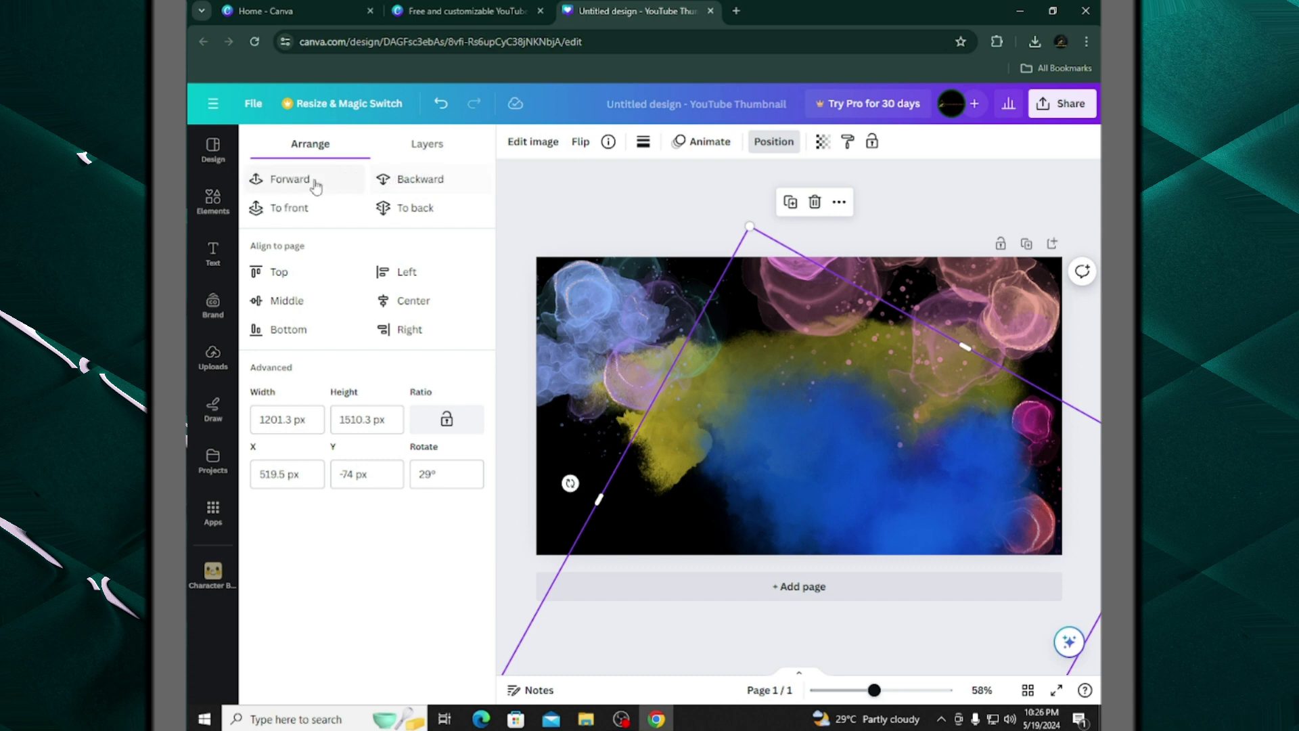
pyautogui.click(691, 265)
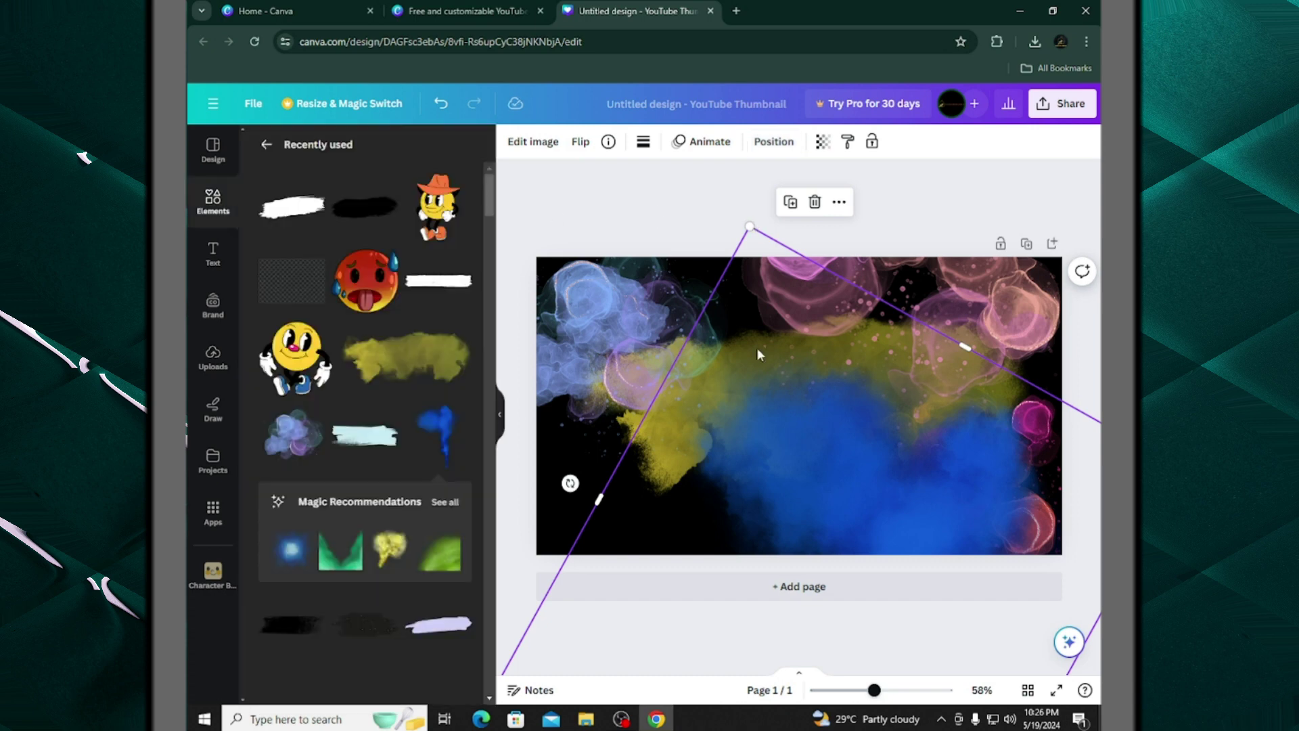
# Send the blue smoke behind all the other graphics, enlarge it to about 1336 × 1680 px and move it up over the right half
pyautogui.click(780, 144)
pyautogui.click(402, 180)
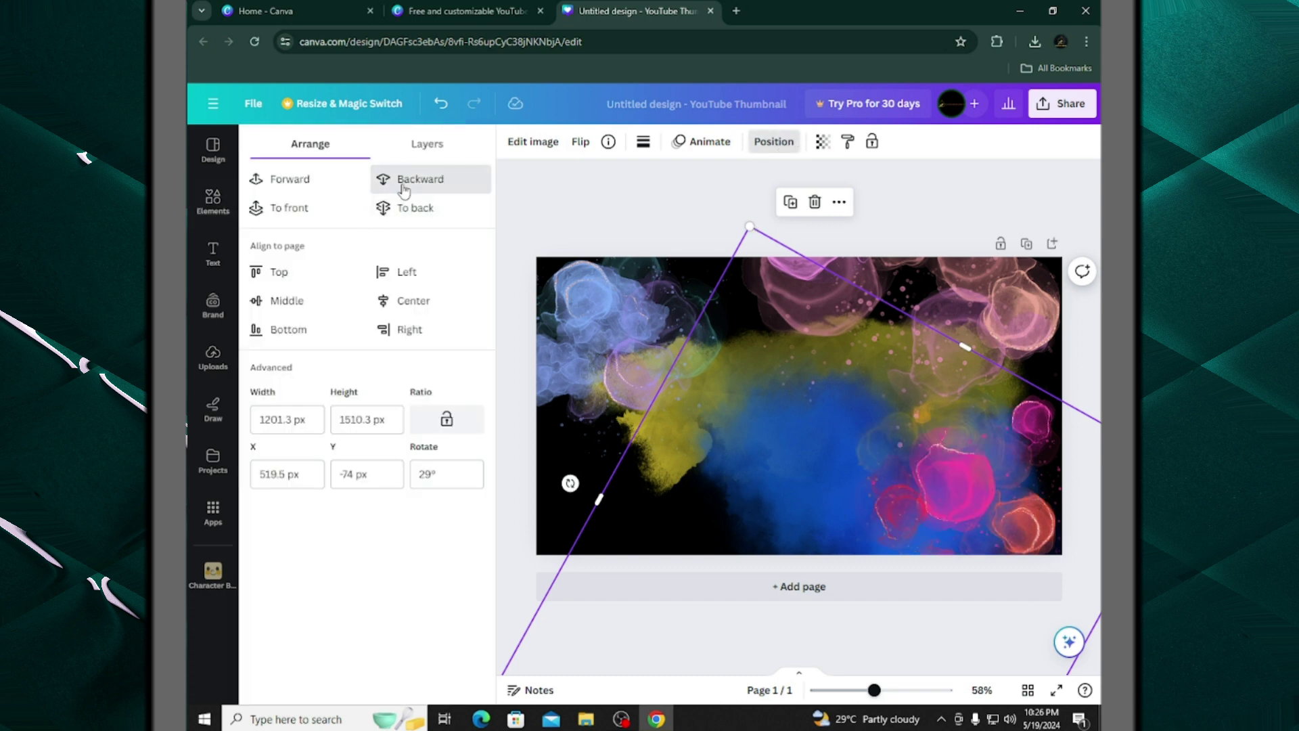
pyautogui.click(402, 181)
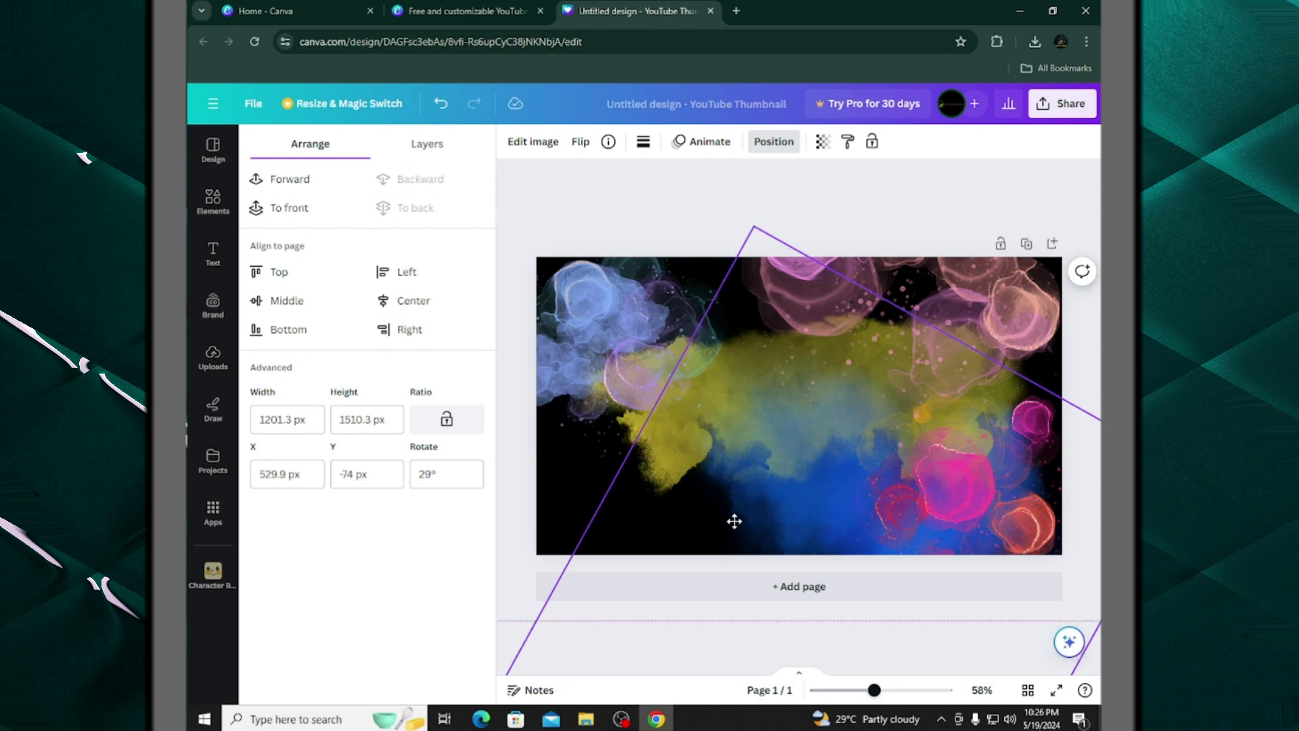
pyautogui.moveTo(734, 522); pyautogui.dragTo(763, 424)
pyautogui.moveTo(776, 222); pyautogui.dragTo(826, 161)
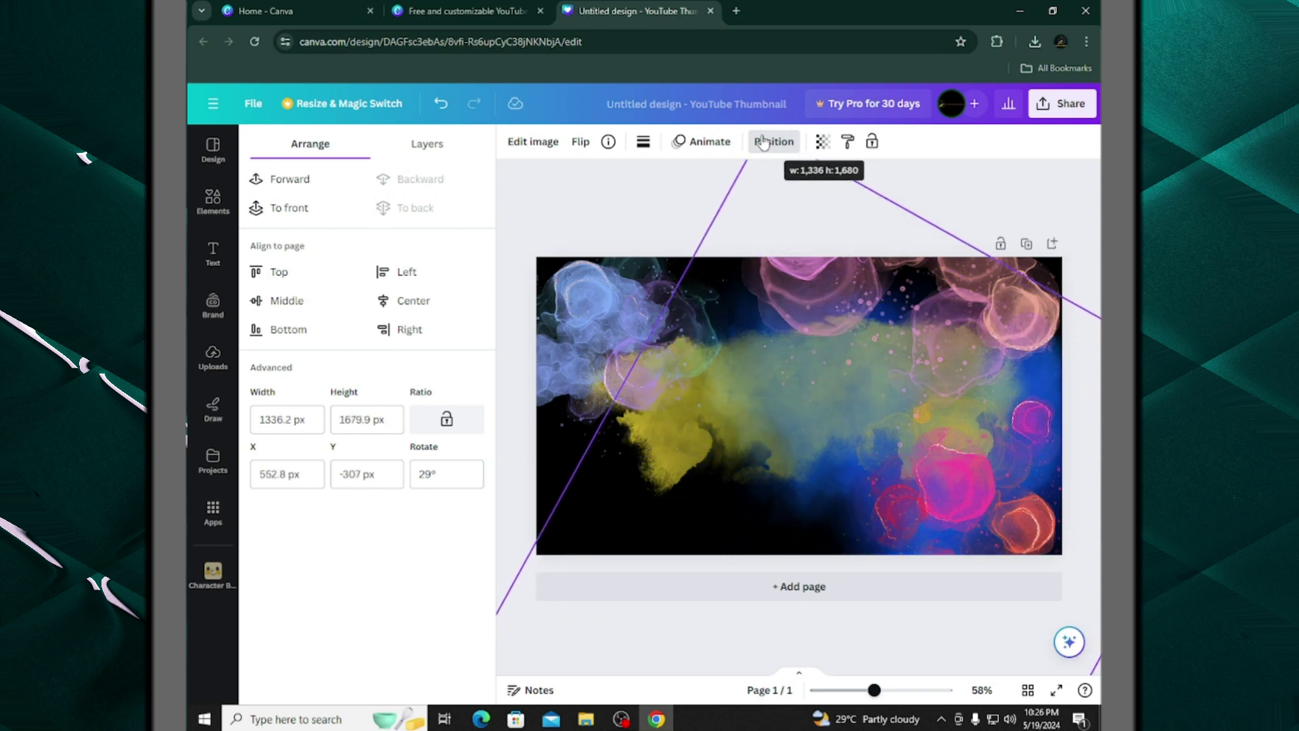
pyautogui.moveTo(806, 537)
pyautogui.mouseDown()
pyautogui.moveTo(775, 545)
pyautogui.moveTo(798, 577)
pyautogui.moveTo(814, 554)
pyautogui.mouseUp()
# Look through all the recently used elements for another graphic suited to the background
pyautogui.click(215, 196)
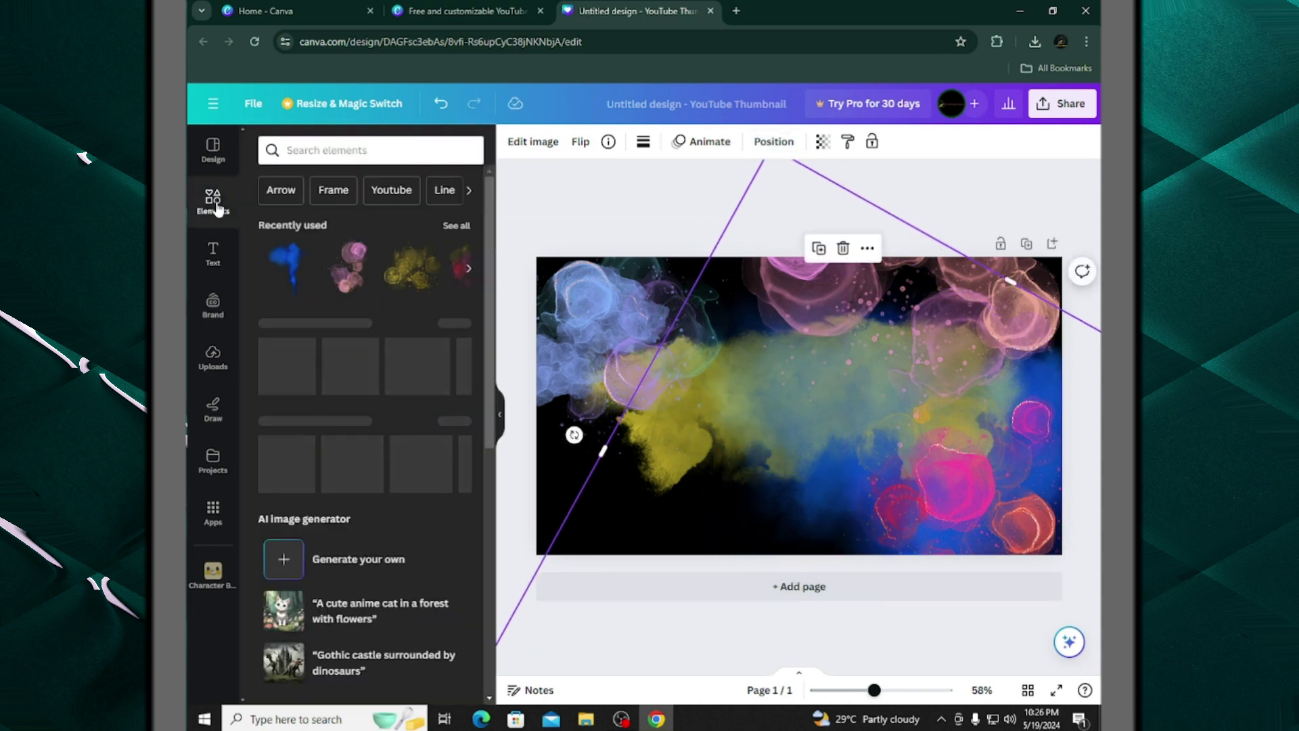
pyautogui.click(455, 223)
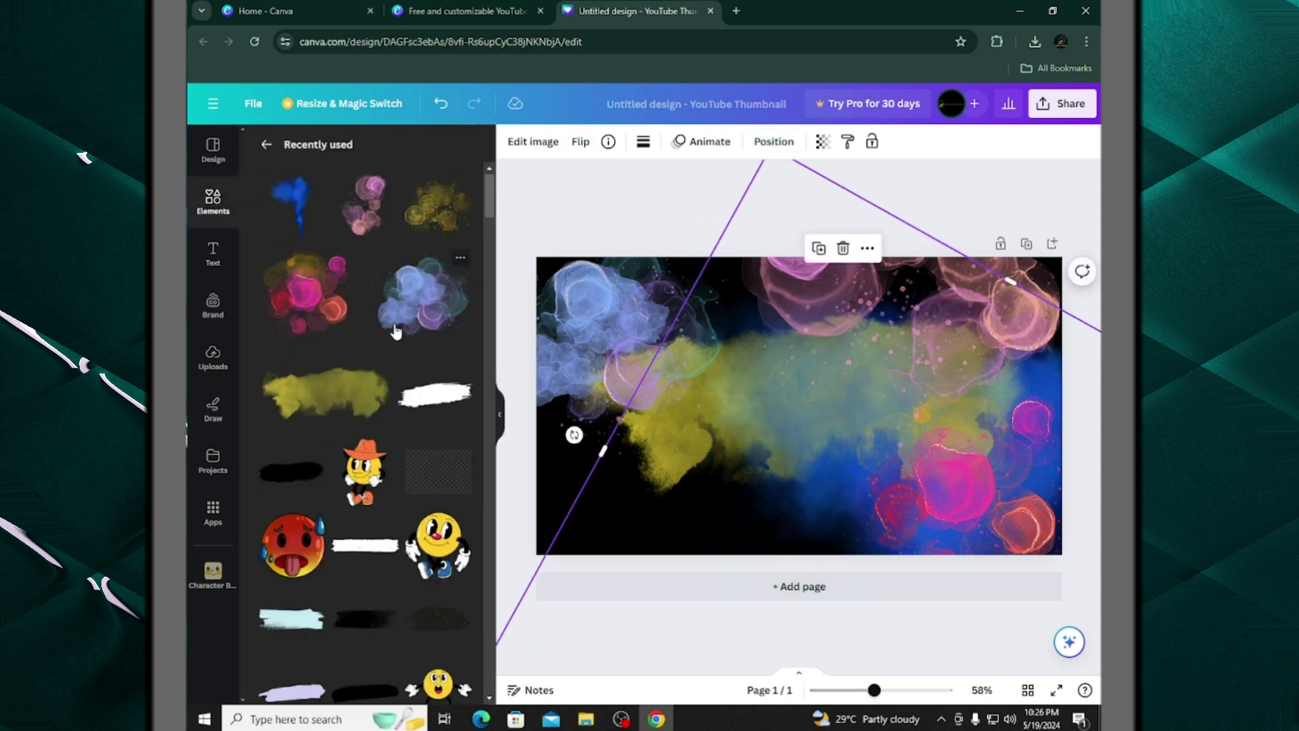
pyautogui.scroll(-10, 396, 332)
pyautogui.scroll(-3, 395, 331)
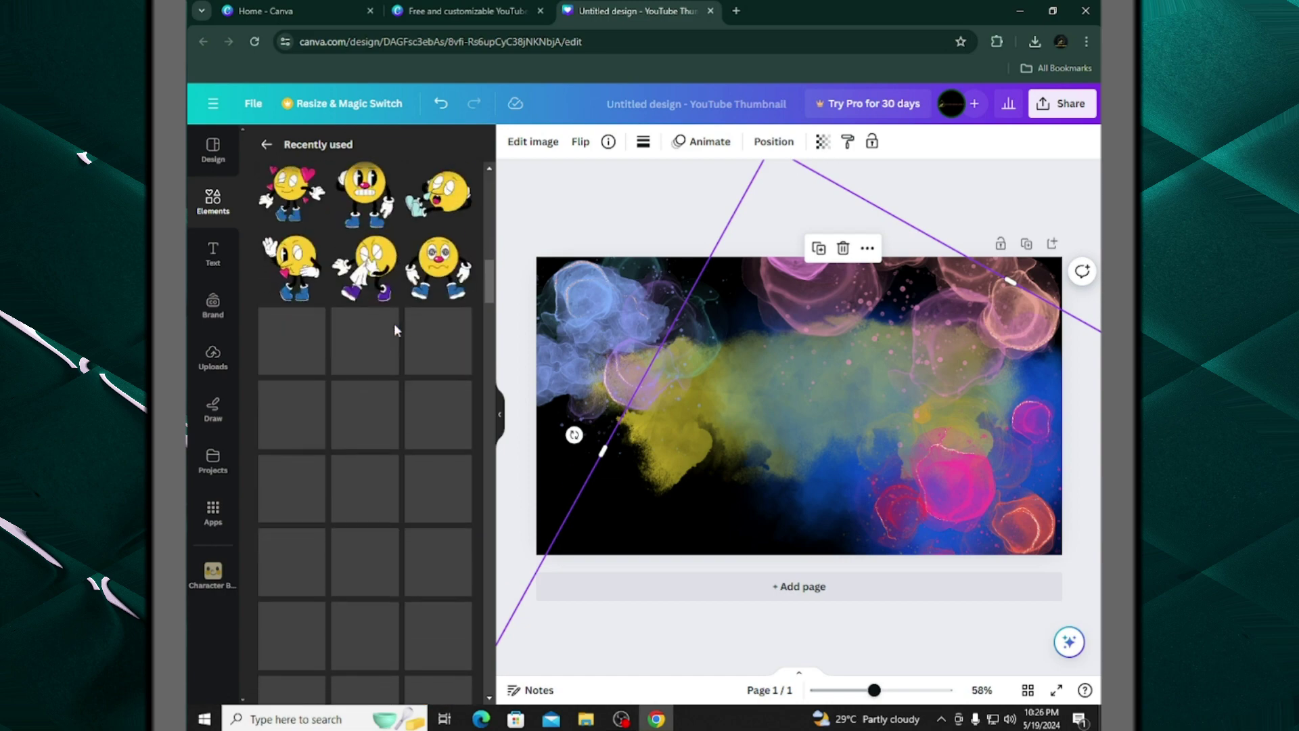
pyautogui.scroll(-5, 395, 331)
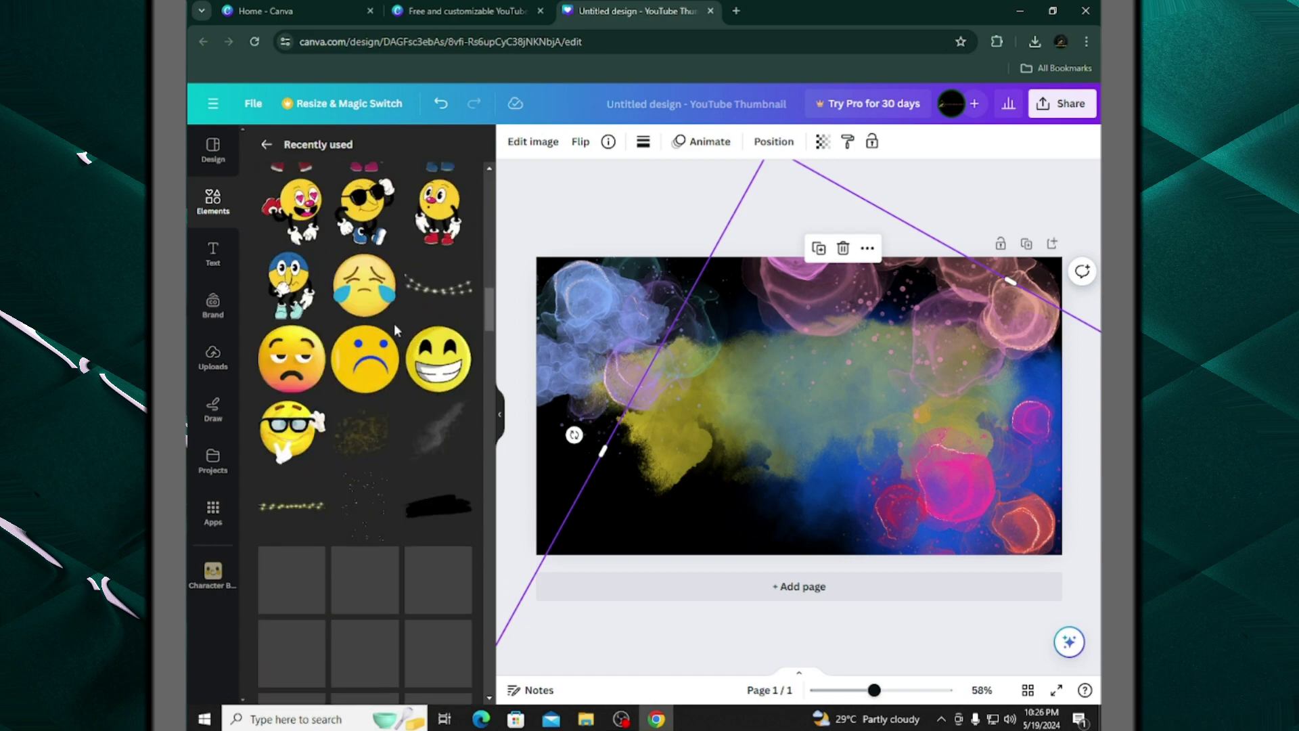
pyautogui.scroll(-5, 396, 331)
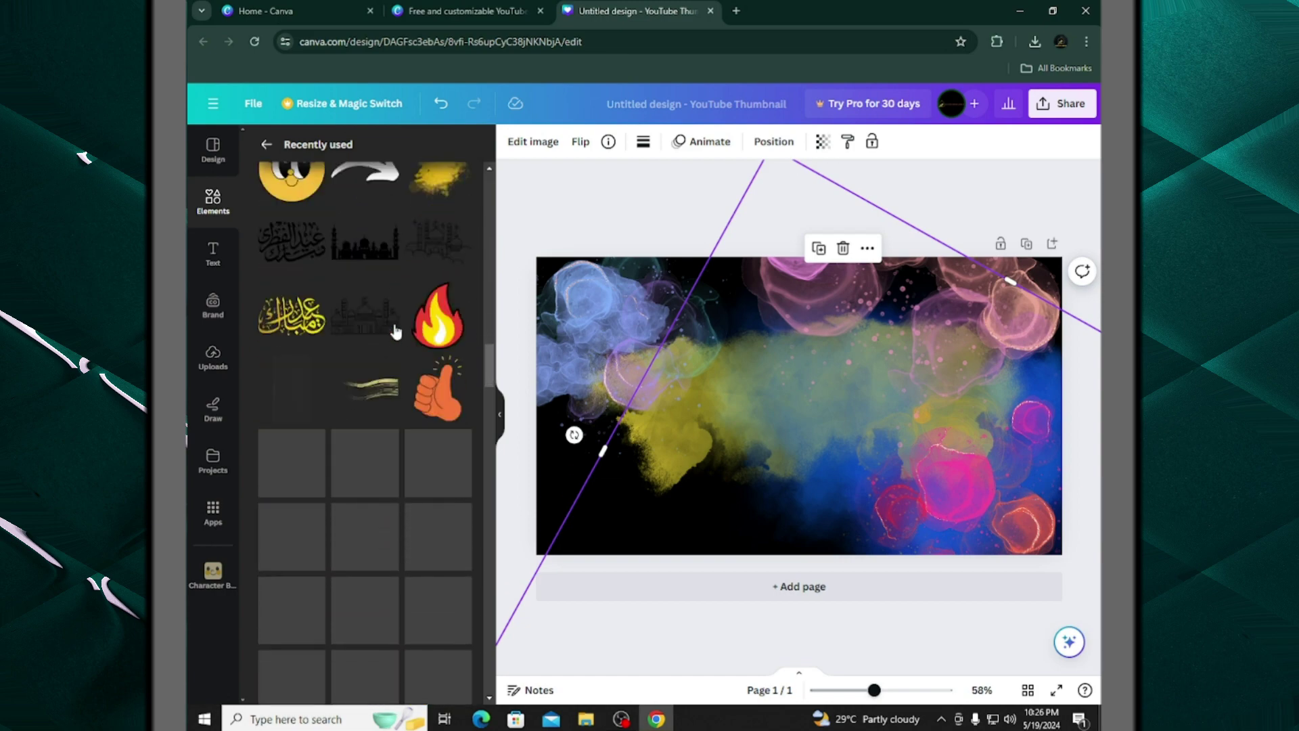
# Add the teal bubbles graphic from the recommended graphics, resized and slightly tilted, in the lower-left corner of the design
pyautogui.click(211, 202)
pyautogui.scroll(-2, 355, 403)
pyautogui.click(456, 333)
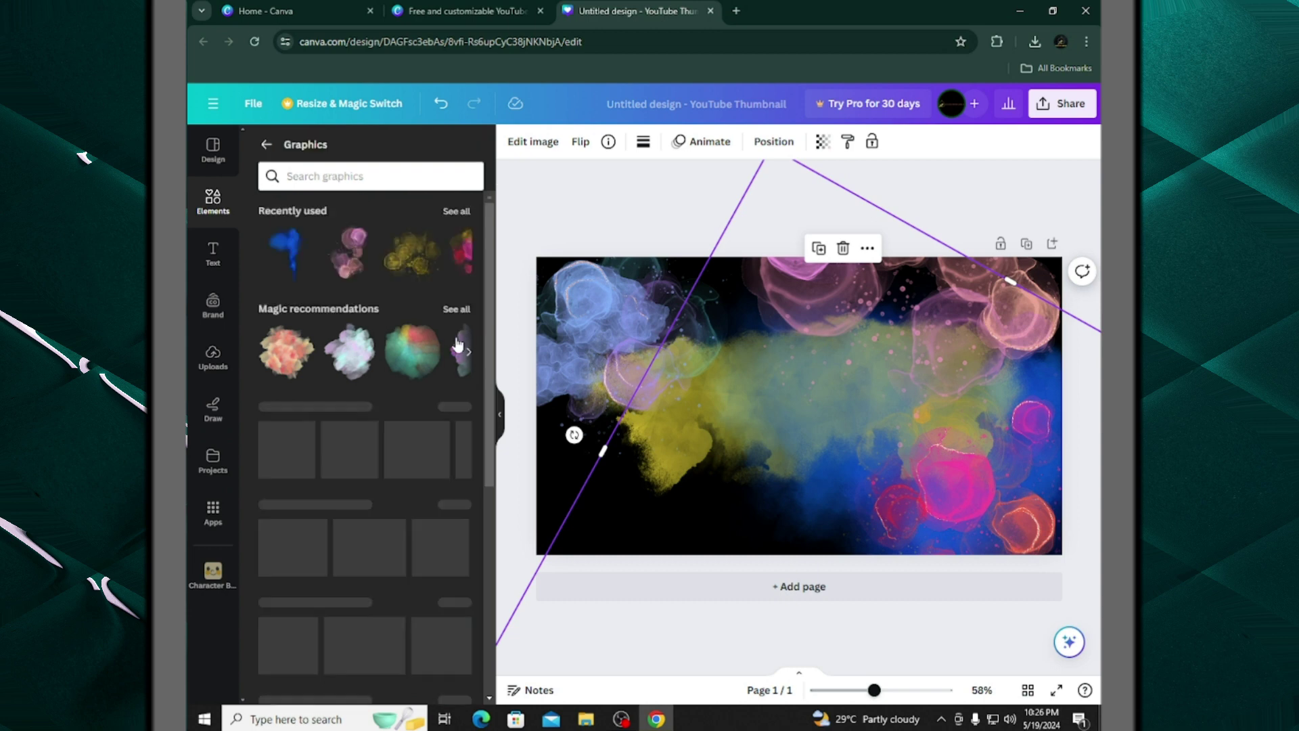
pyautogui.click(455, 309)
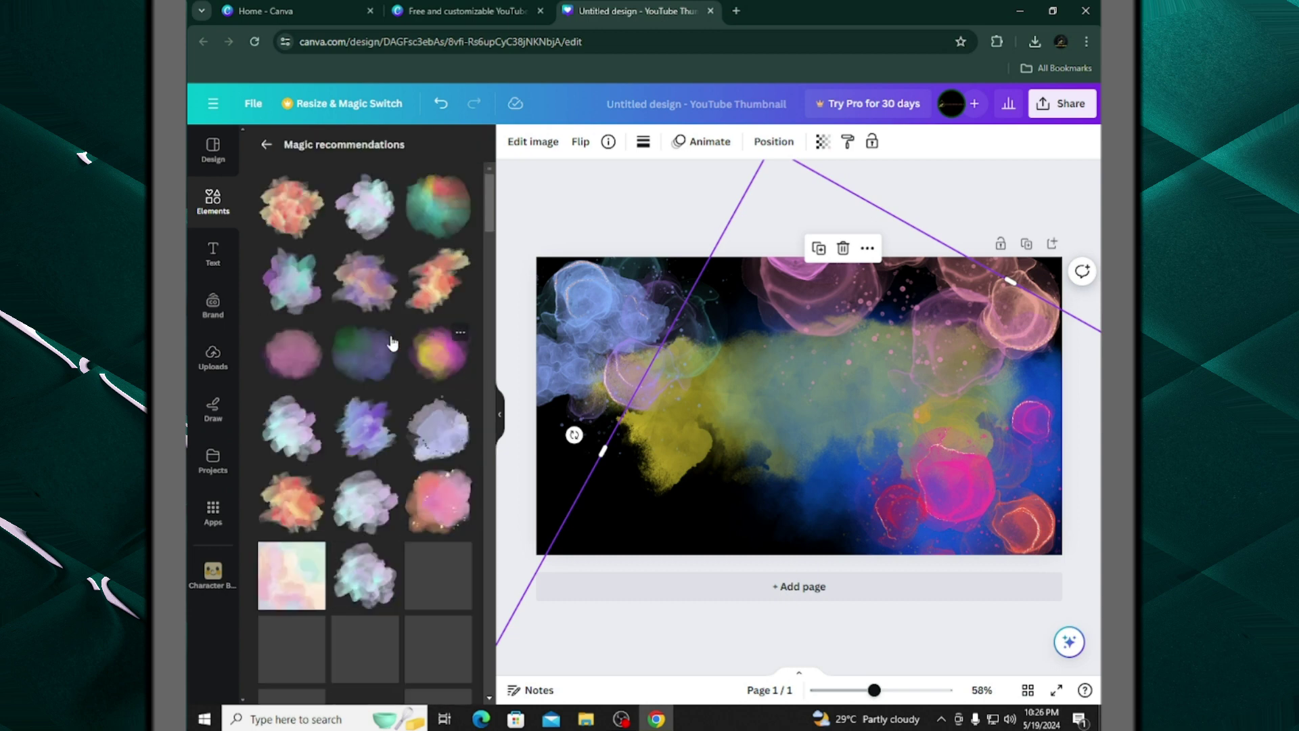
pyautogui.scroll(-5, 401, 300)
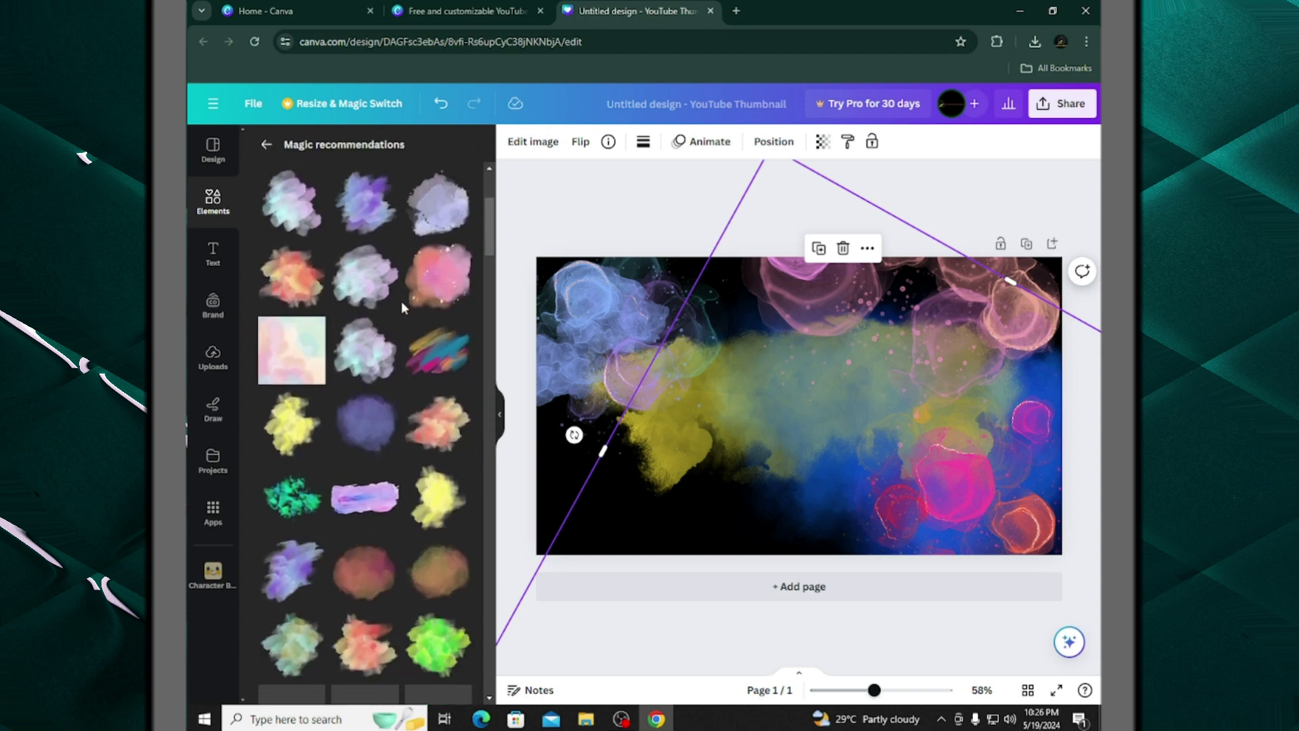
pyautogui.scroll(-6, 374, 380)
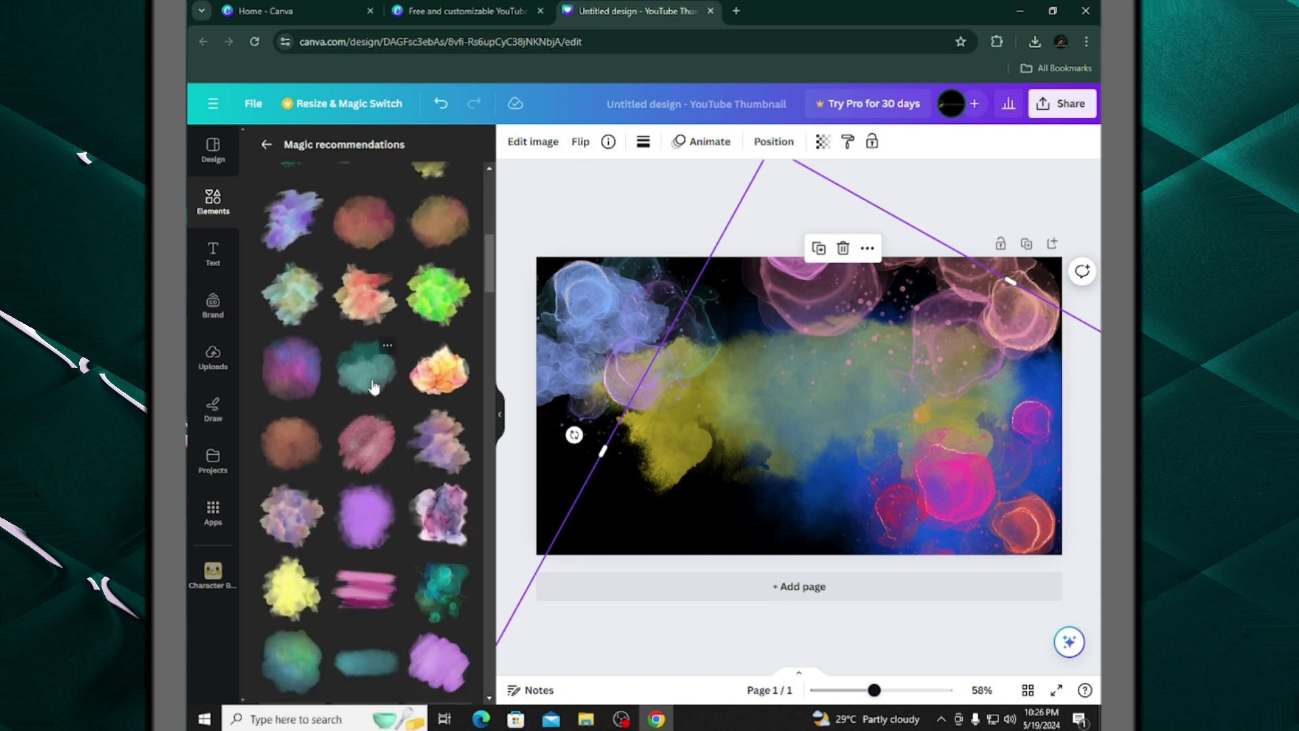
pyautogui.click(457, 377)
pyautogui.moveTo(763, 429); pyautogui.dragTo(663, 495)
pyautogui.moveTo(677, 632); pyautogui.dragTo(826, 487)
pyautogui.moveTo(643, 476); pyautogui.dragTo(617, 527)
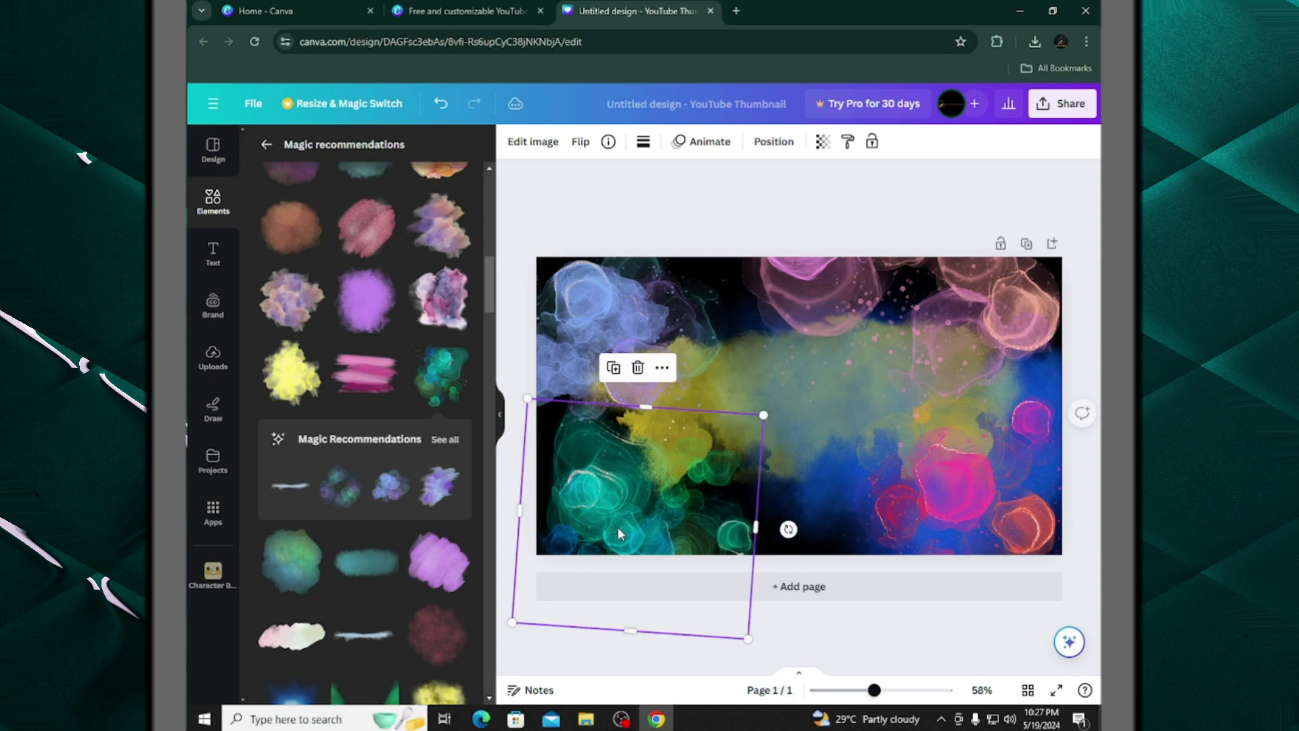
# Search the recommended graphics and the recently used elements for another smoke or paint graphic for the background
pyautogui.scroll(2, 276, 357)
pyautogui.scroll(-4, 271, 324)
pyautogui.scroll(8, 264, 271)
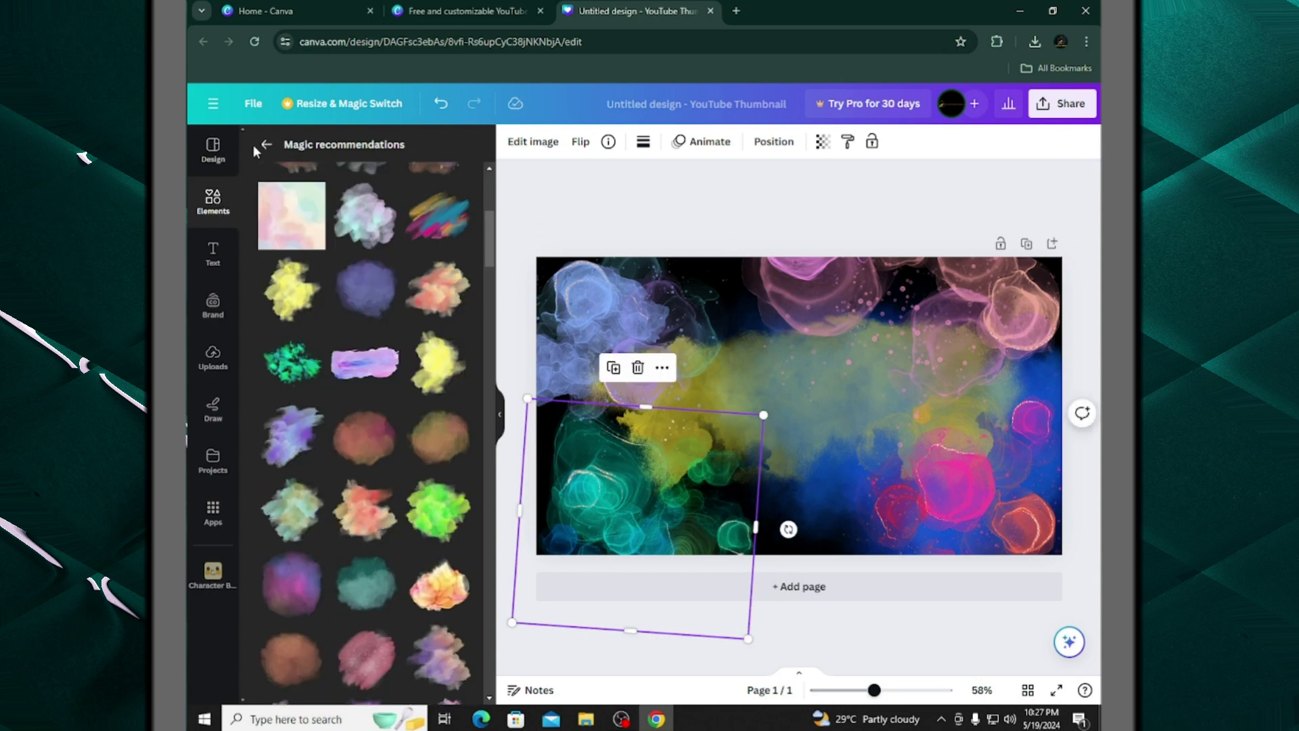
pyautogui.click(266, 146)
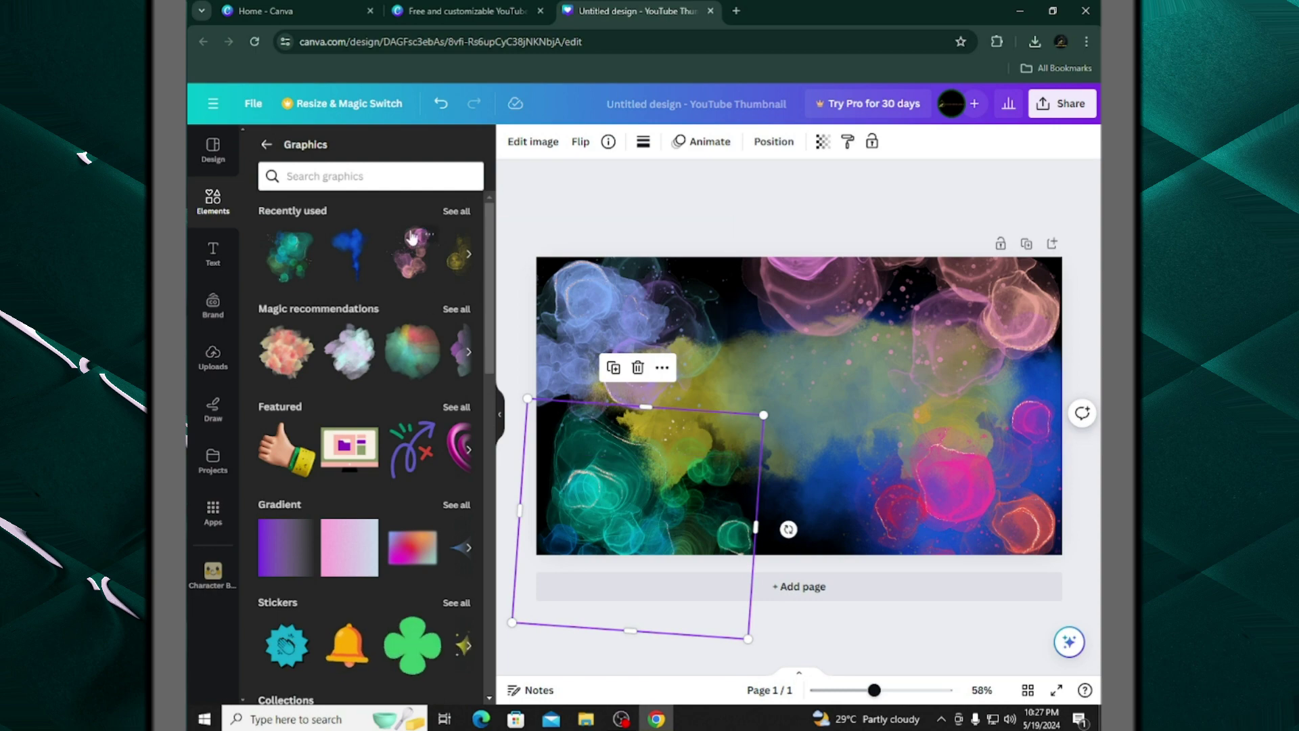
pyautogui.click(456, 211)
pyautogui.scroll(-10, 397, 420)
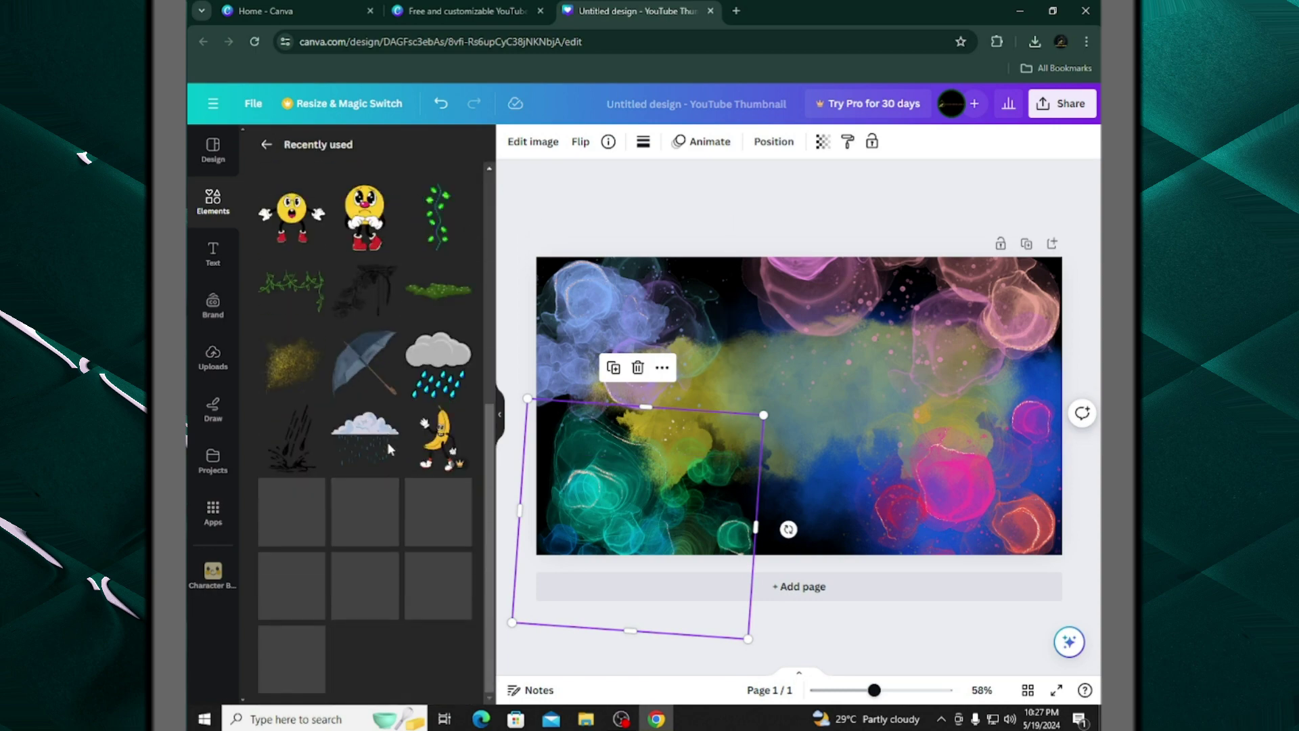
pyautogui.scroll(-5, 388, 449)
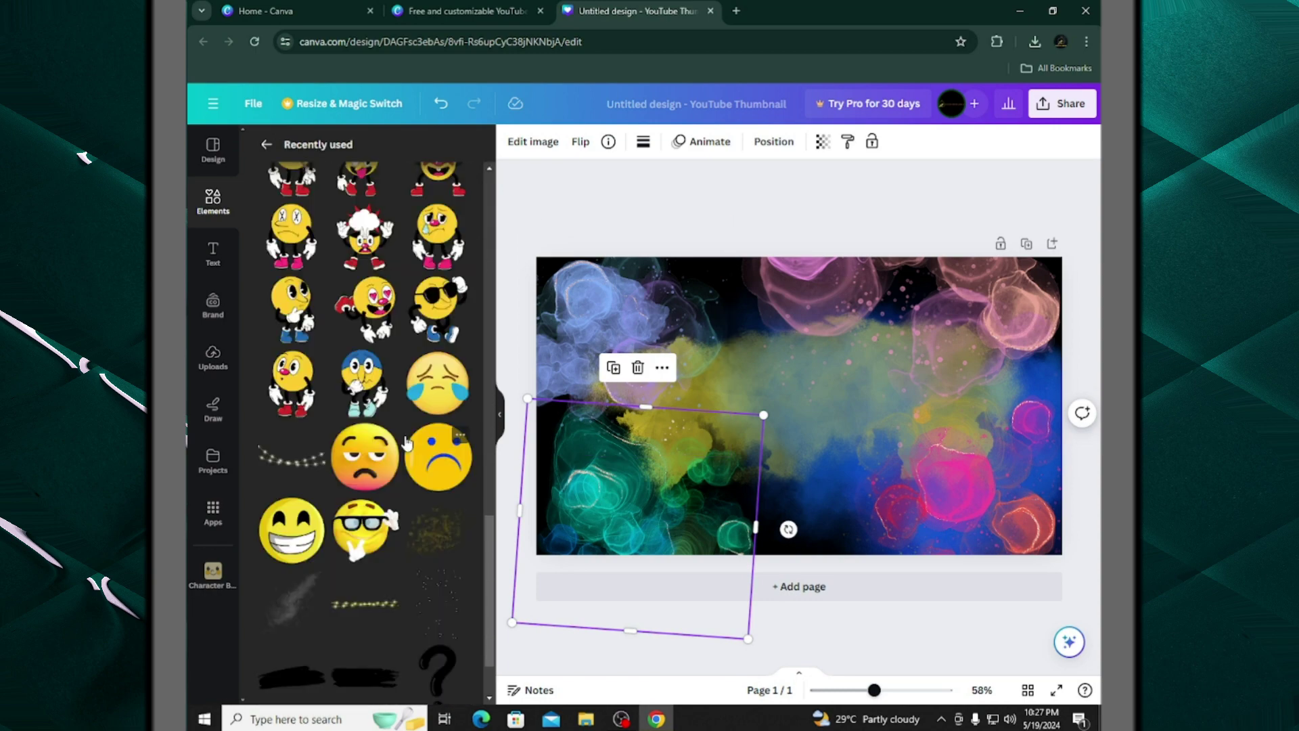
pyautogui.scroll(-3, 403, 450)
pyautogui.scroll(-3, 401, 462)
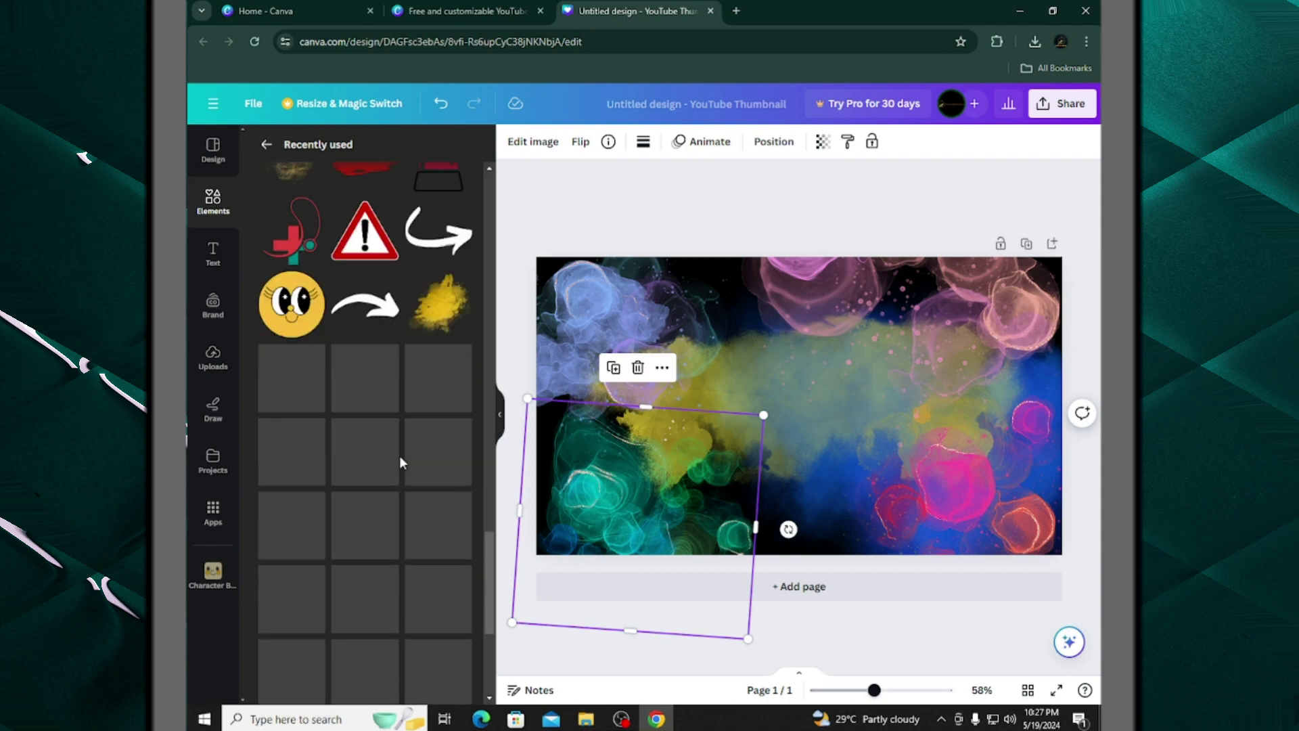
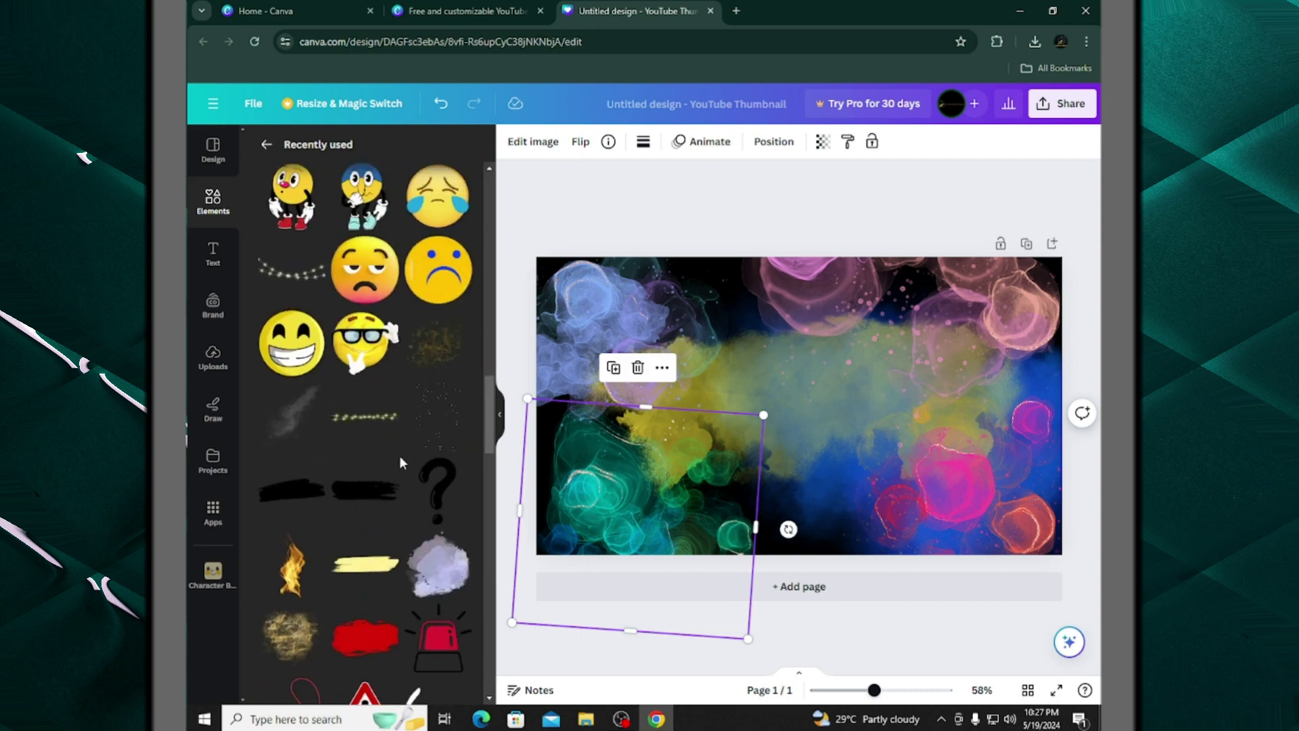
pyautogui.scroll(-3, 400, 456)
pyautogui.scroll(-5, 399, 456)
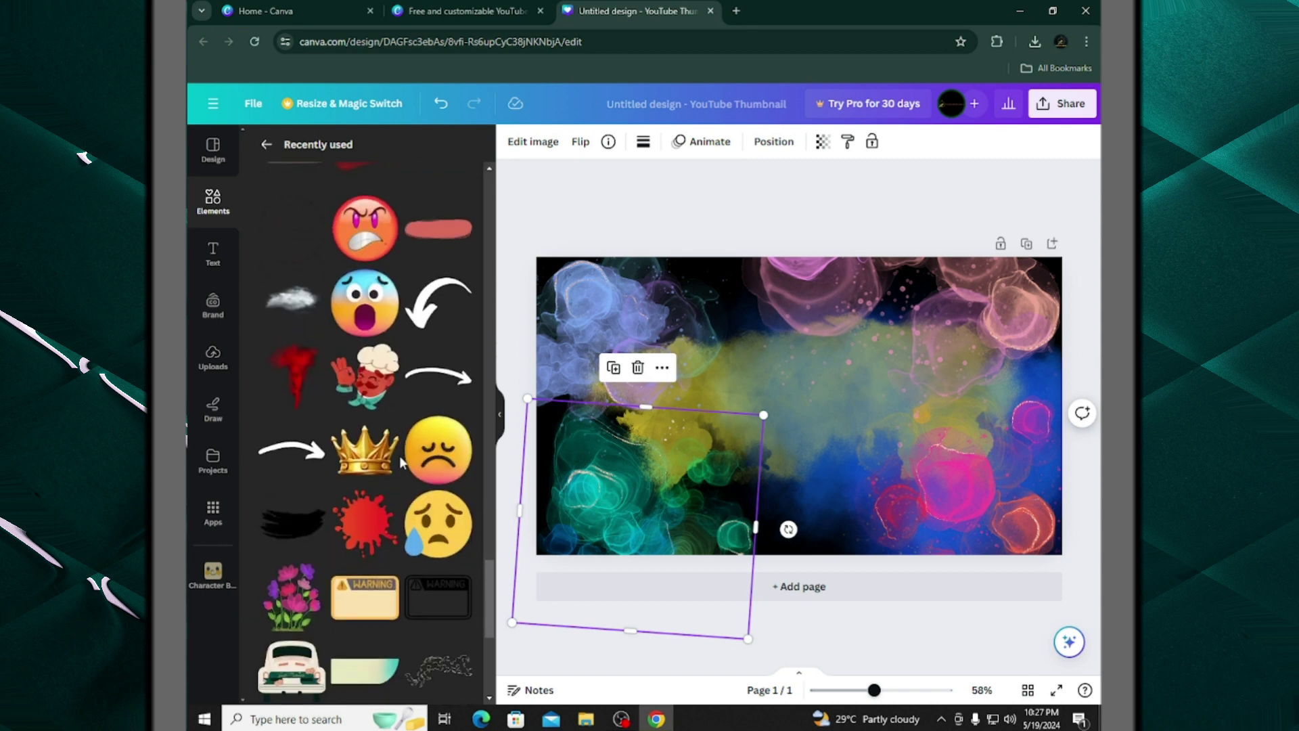
# Add the red smoke graphic, enlarged to about 1521 × 1748 px and rotated about -148°, over the left part of the design
pyautogui.click(293, 375)
pyautogui.moveTo(802, 551); pyautogui.dragTo(967, 224)
pyautogui.moveTo(645, 391); pyautogui.dragTo(722, 428)
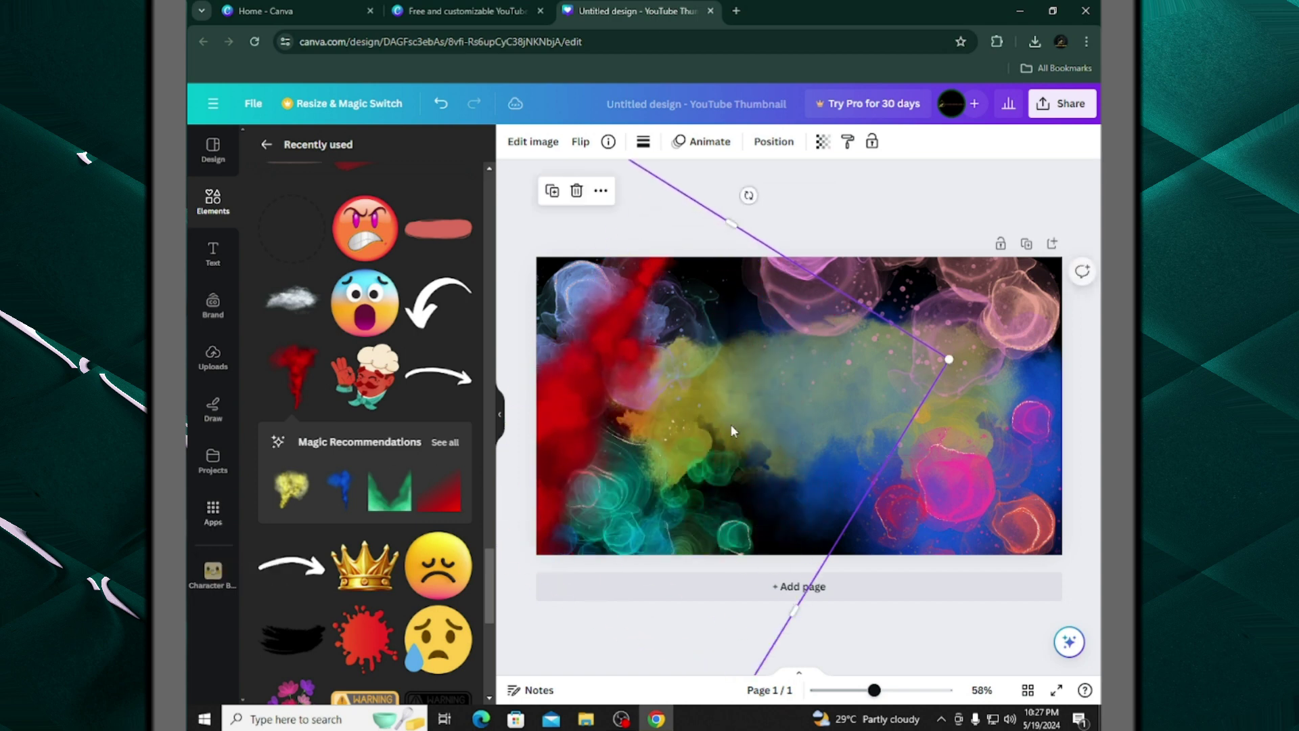
pyautogui.hotkey('ctrl', 'z')
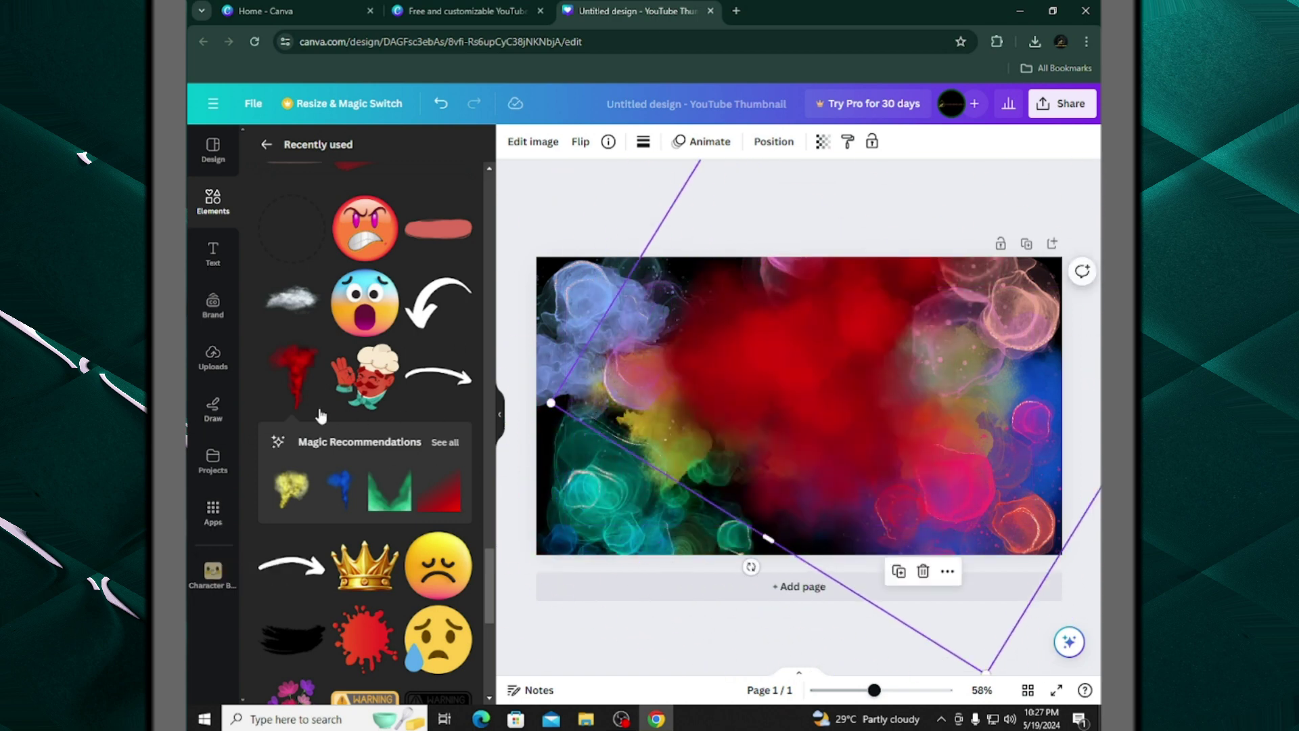
pyautogui.moveTo(542, 401); pyautogui.dragTo(342, 416)
pyautogui.moveTo(628, 381); pyautogui.dragTo(648, 383)
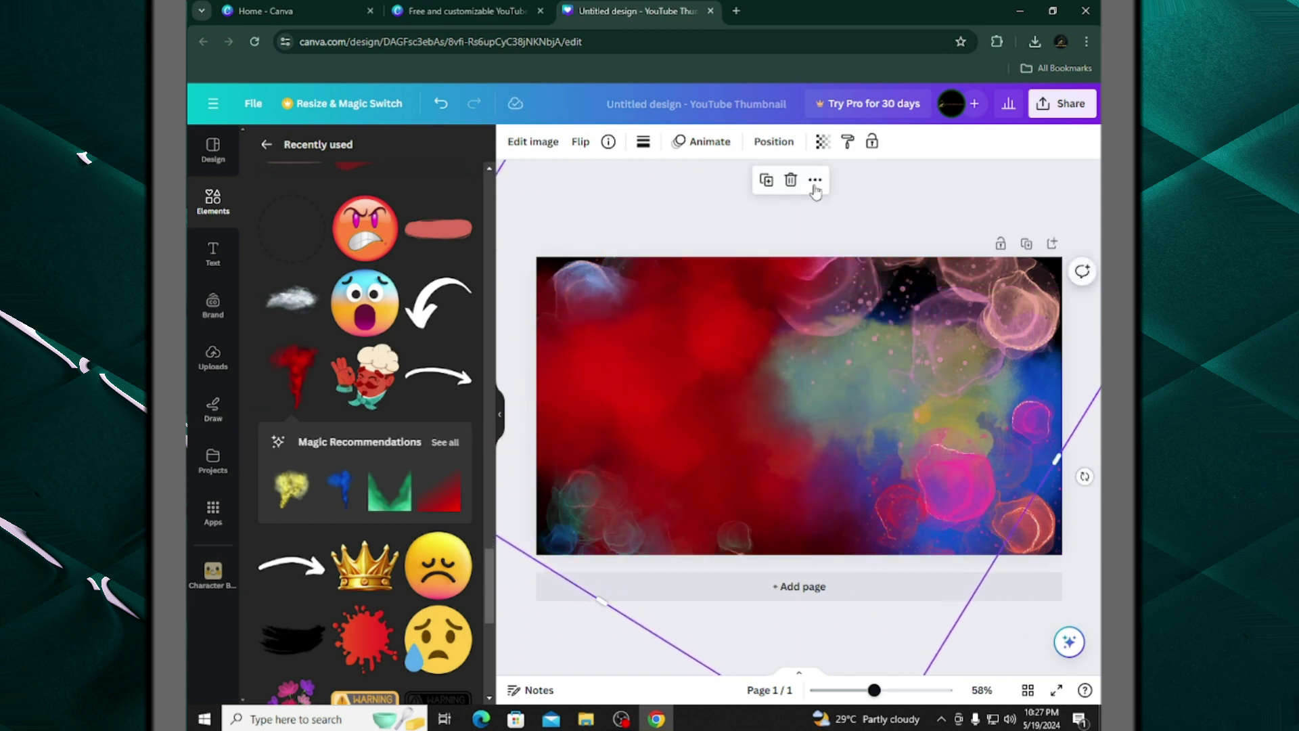
# Send the red smoke behind all the other graphics, and shift it down and to the right
pyautogui.click(774, 140)
pyautogui.click(414, 180)
pyautogui.click(409, 181)
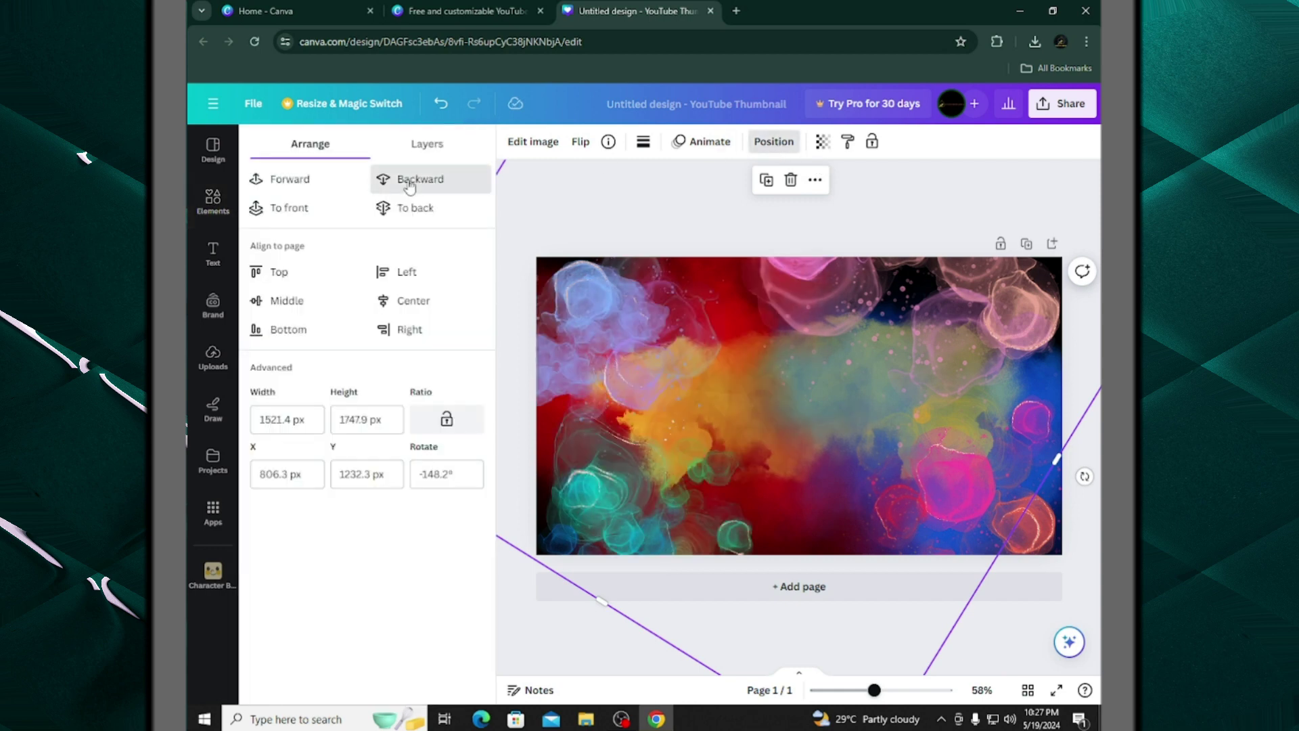
pyautogui.click(408, 181)
pyautogui.moveTo(728, 215); pyautogui.dragTo(761, 266)
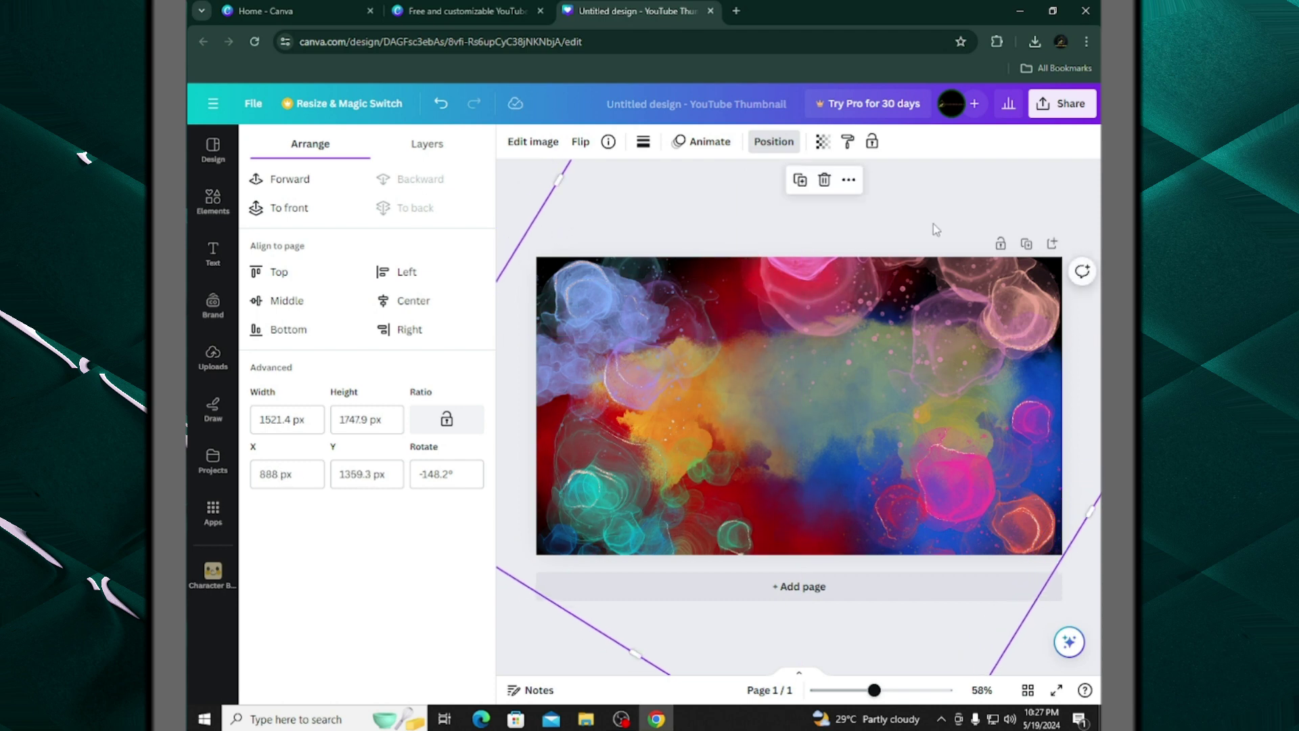
# Nudge the teal bubbles in the lower-left corner slightly up and to the right
pyautogui.click(773, 141)
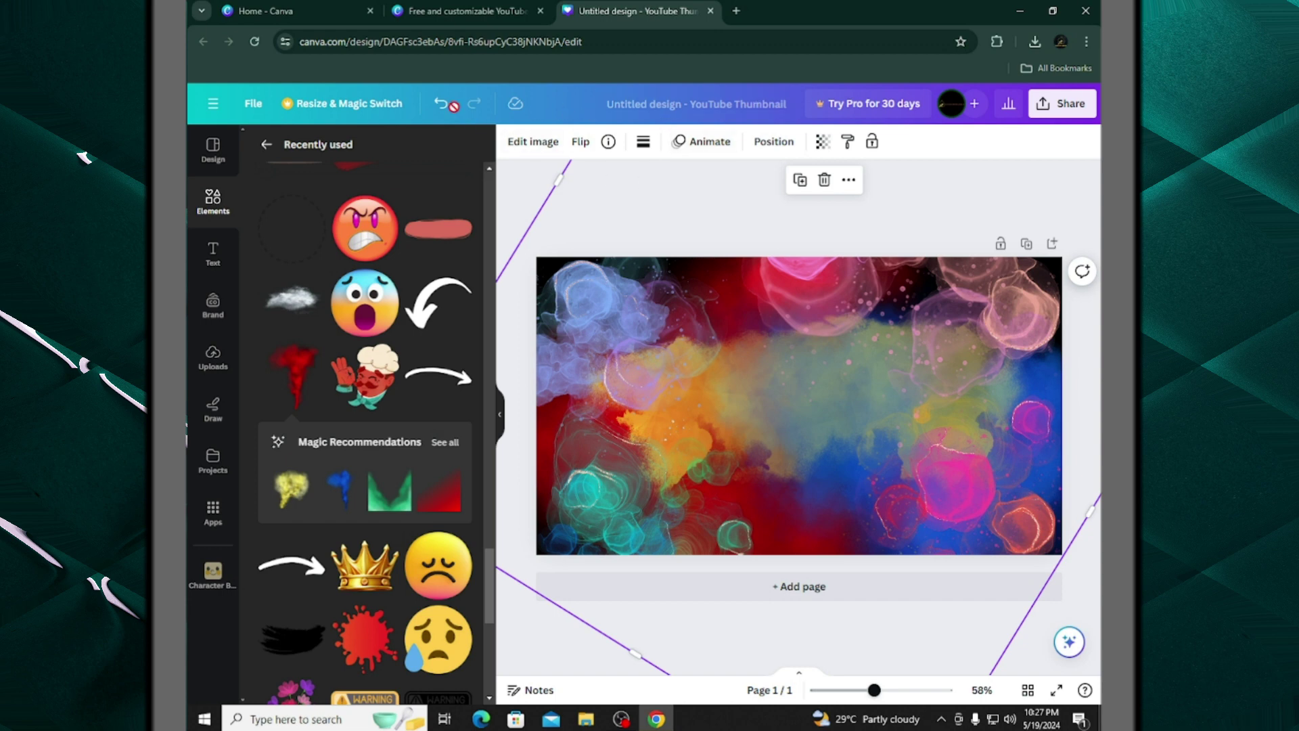
pyautogui.moveTo(647, 522)
pyautogui.mouseDown()
pyautogui.moveTo(673, 509)
pyautogui.moveTo(614, 517)
pyautogui.moveTo(652, 502)
pyautogui.moveTo(640, 501)
pyautogui.mouseUp()
# Add the uploaded cut-out photo of the man in a white shirt near the centre of the design
pyautogui.scroll(10, 365, 380)
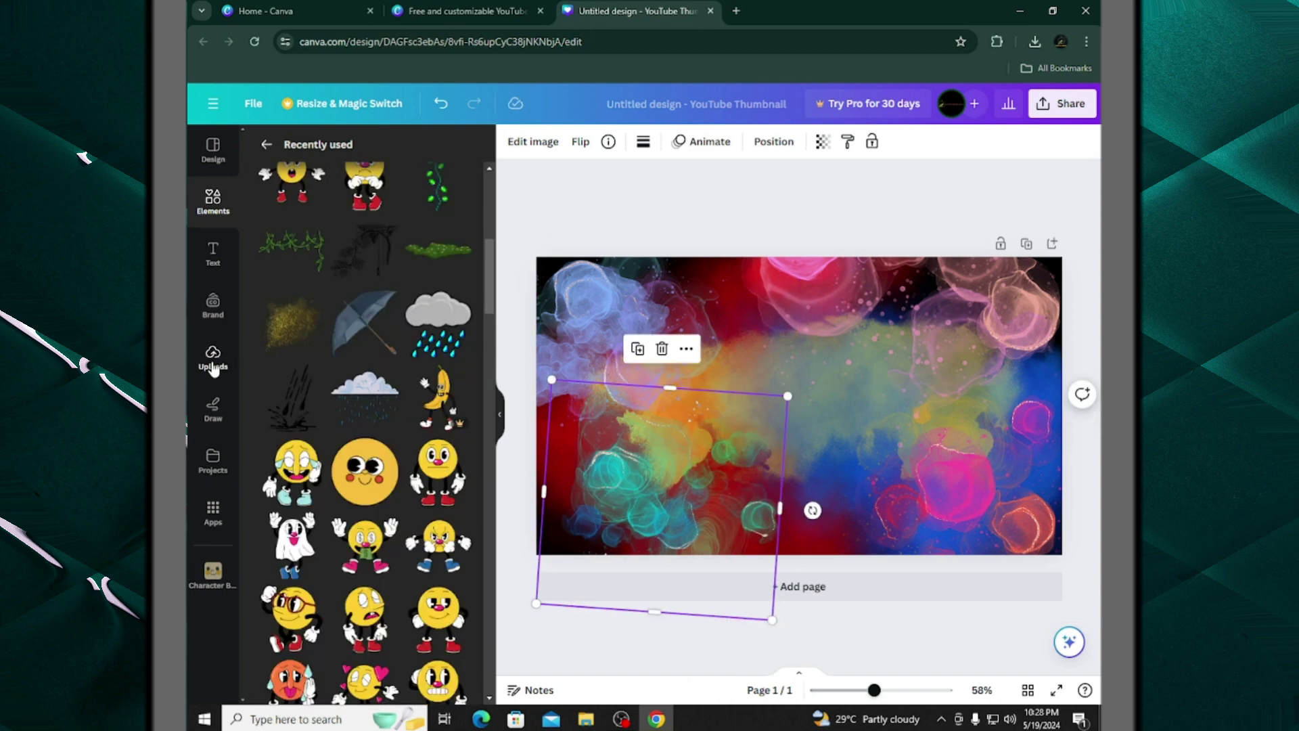
pyautogui.click(213, 358)
pyautogui.scroll(-5, 371, 400)
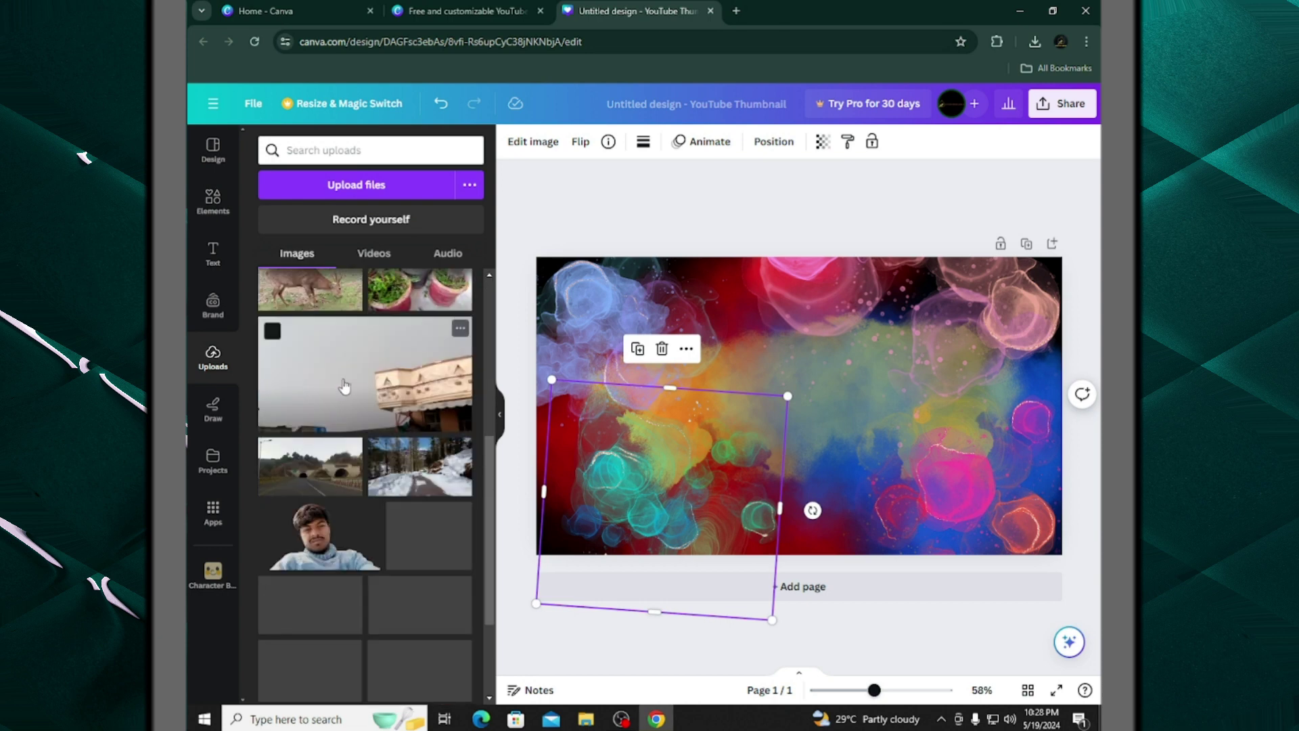
pyautogui.scroll(-5, 371, 401)
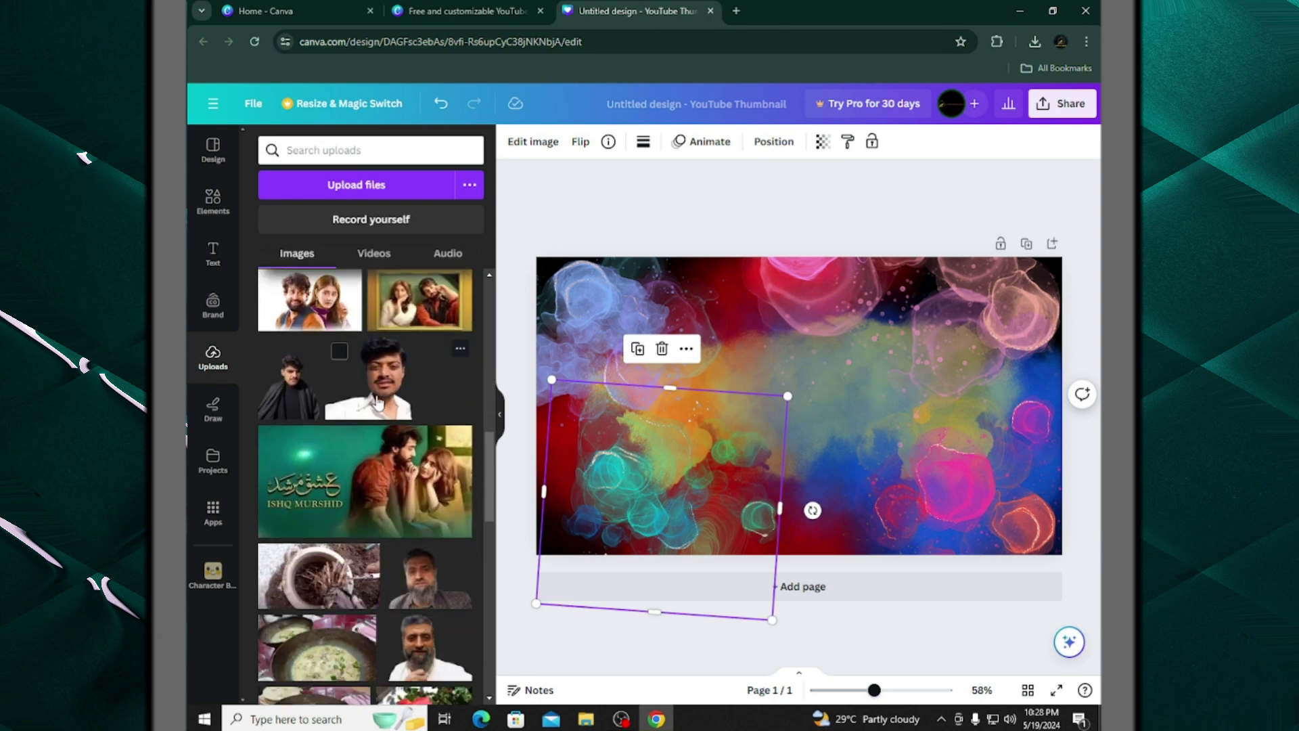
pyautogui.moveTo(766, 417); pyautogui.dragTo(726, 409)
# Flip the man's photo horizontally, and try a vertical flip before restoring it upright
pyautogui.click(578, 143)
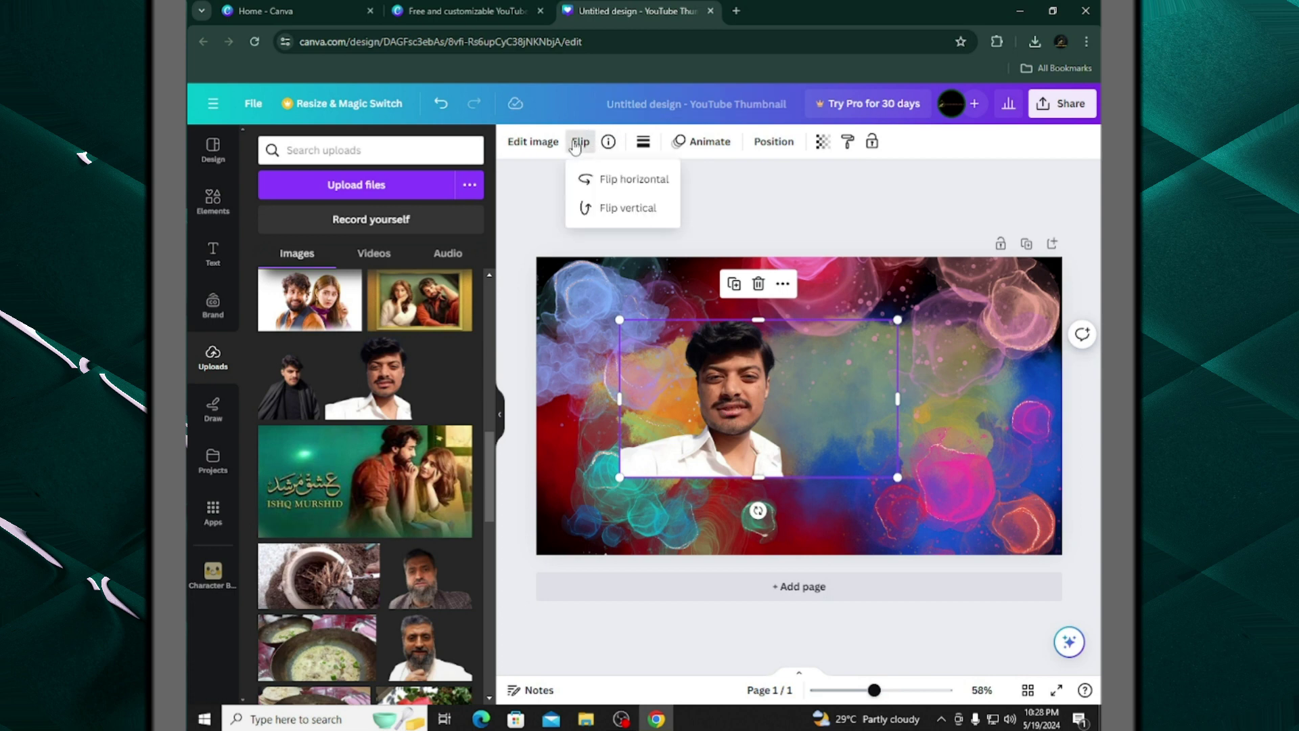
pyautogui.click(615, 181)
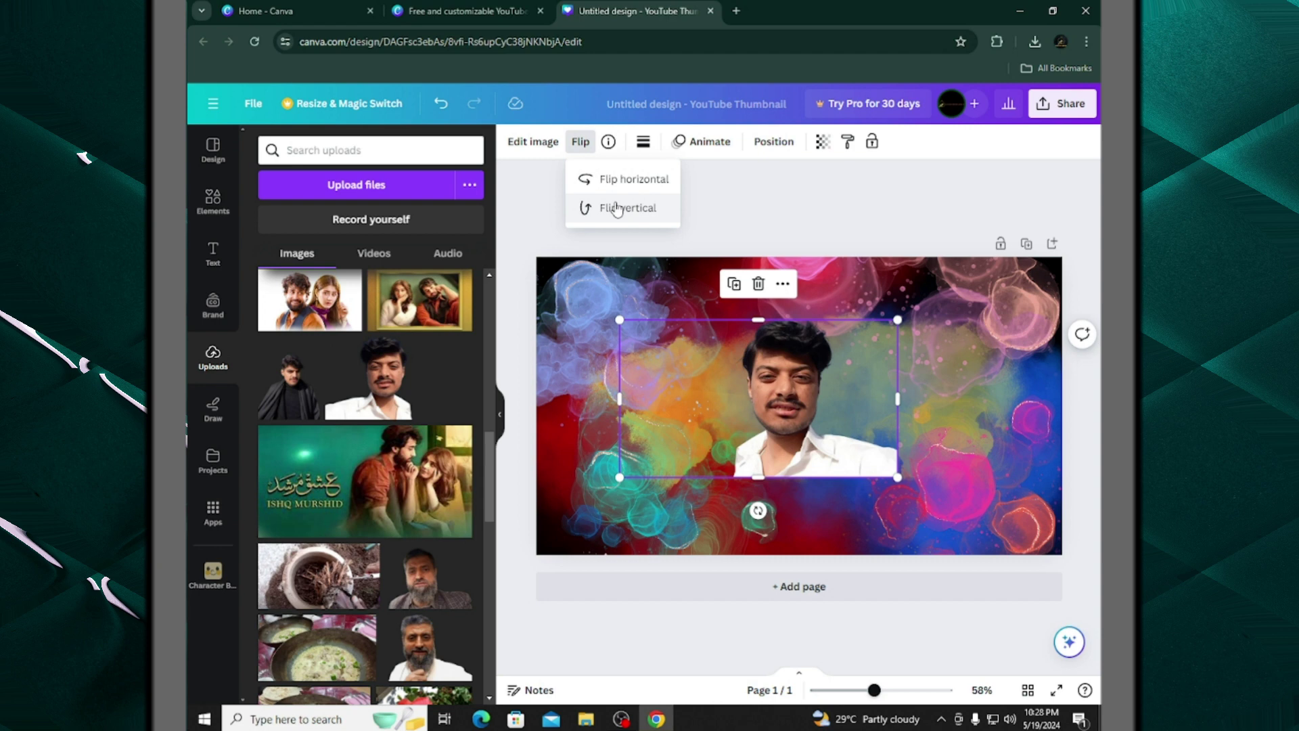
pyautogui.click(617, 208)
pyautogui.click(615, 207)
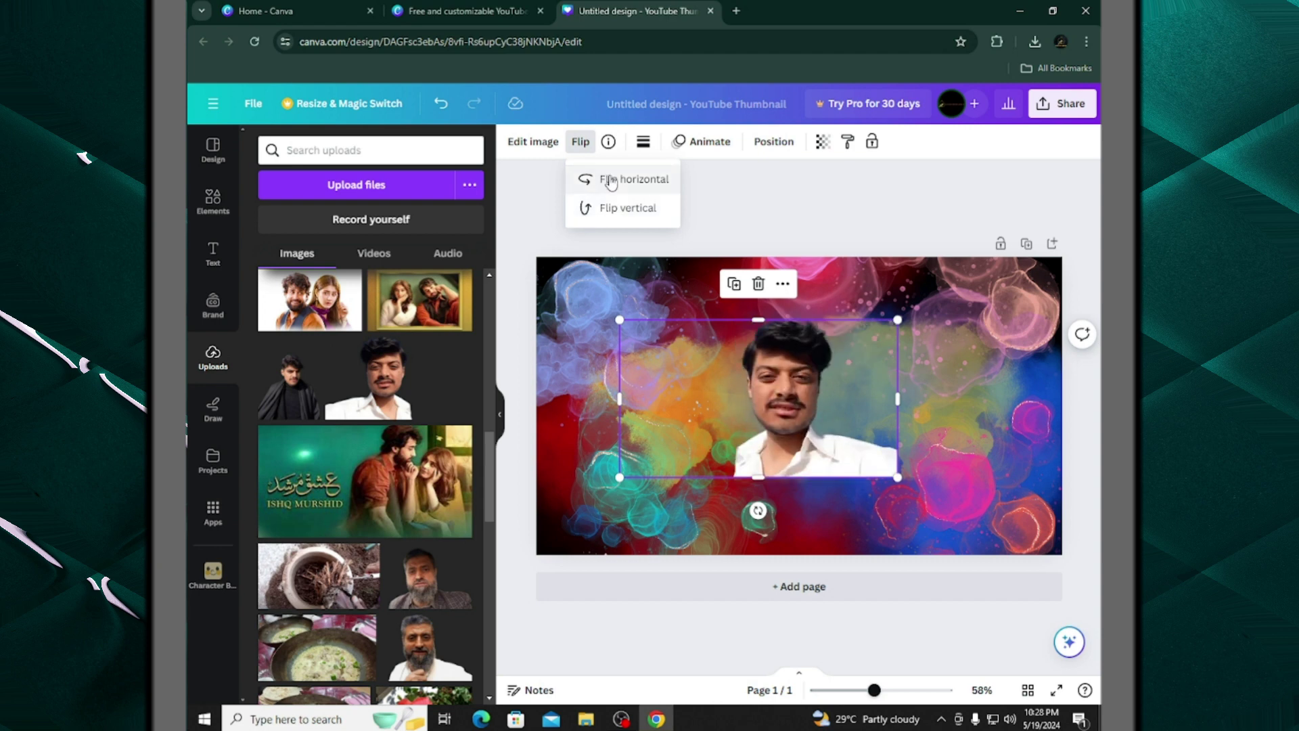
# Flip the man's photo horizontally and enlarge it to fill the left half of the design, resting on the bottom edge
pyautogui.click(612, 182)
pyautogui.moveTo(881, 318); pyautogui.dragTo(954, 172)
pyautogui.moveTo(698, 415); pyautogui.dragTo(645, 403)
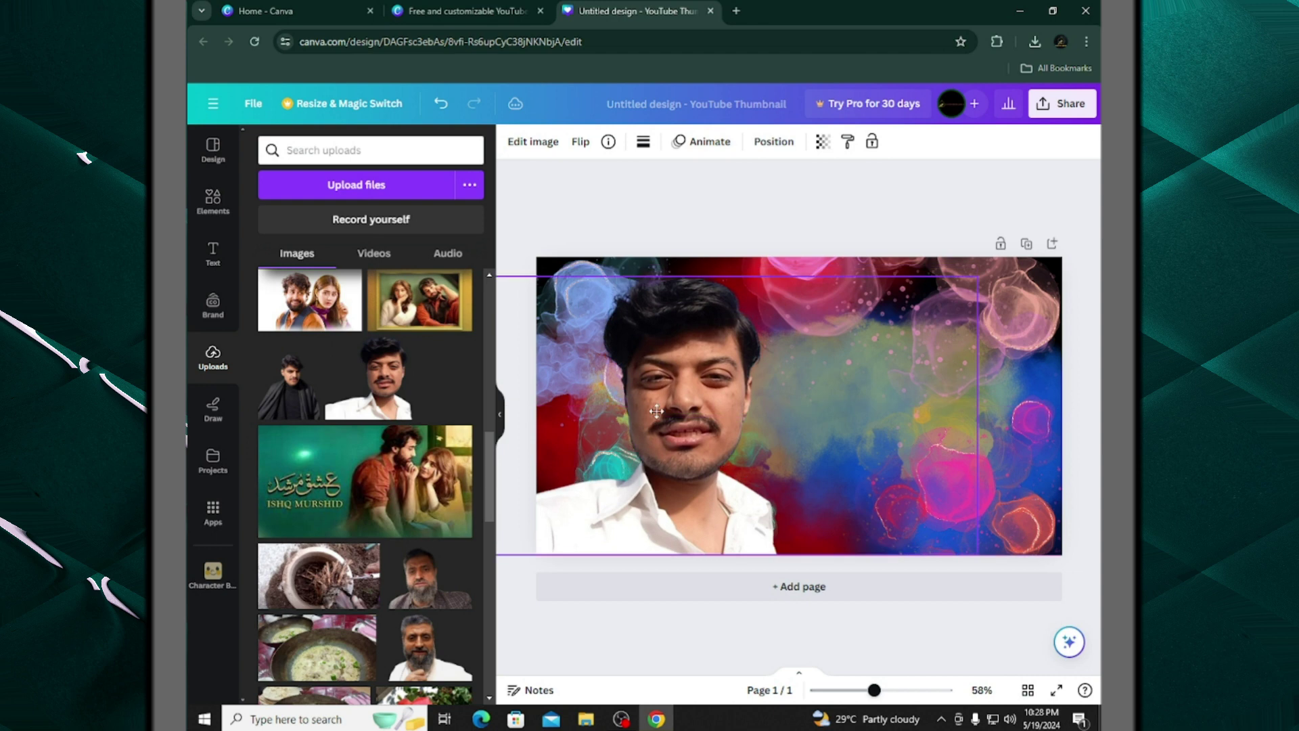
pyautogui.moveTo(977, 283)
pyautogui.mouseDown()
pyautogui.moveTo(1012, 271)
pyautogui.moveTo(994, 267)
pyautogui.mouseUp()
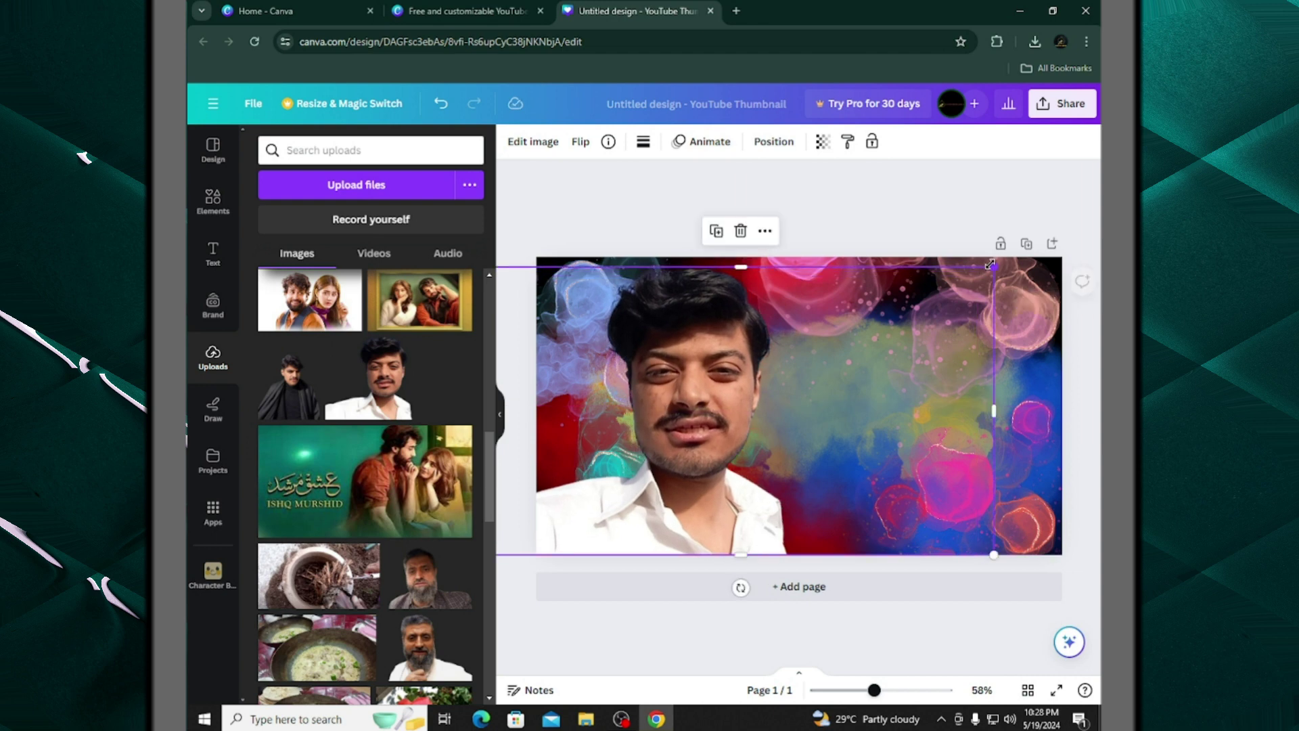
# Adjust the light of the man's photo: brightness 31, contrast -50, highlights 38, shadows 36 and whites -35, keeping blacks at 0
pyautogui.click(533, 144)
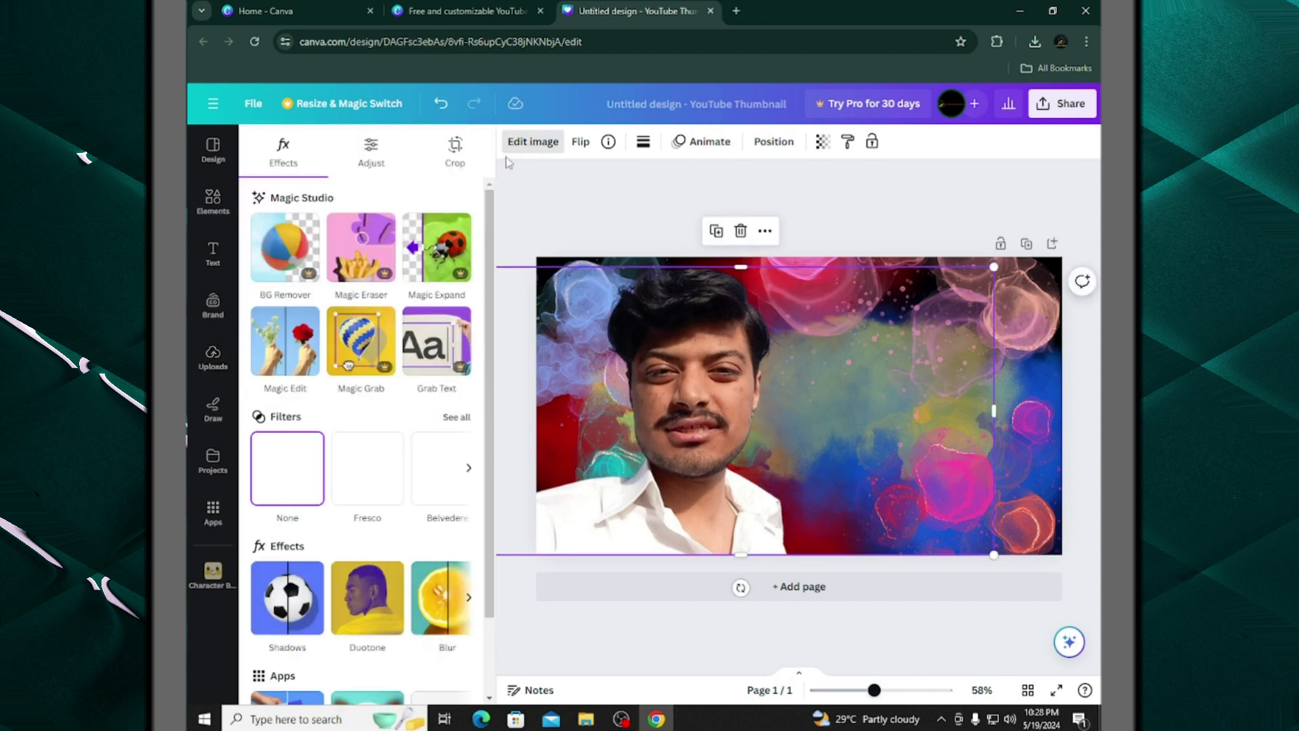
pyautogui.click(384, 171)
pyautogui.moveTo(344, 504); pyautogui.dragTo(296, 554)
pyautogui.moveTo(359, 503); pyautogui.dragTo(371, 511)
pyautogui.moveTo(341, 603); pyautogui.dragTo(383, 627)
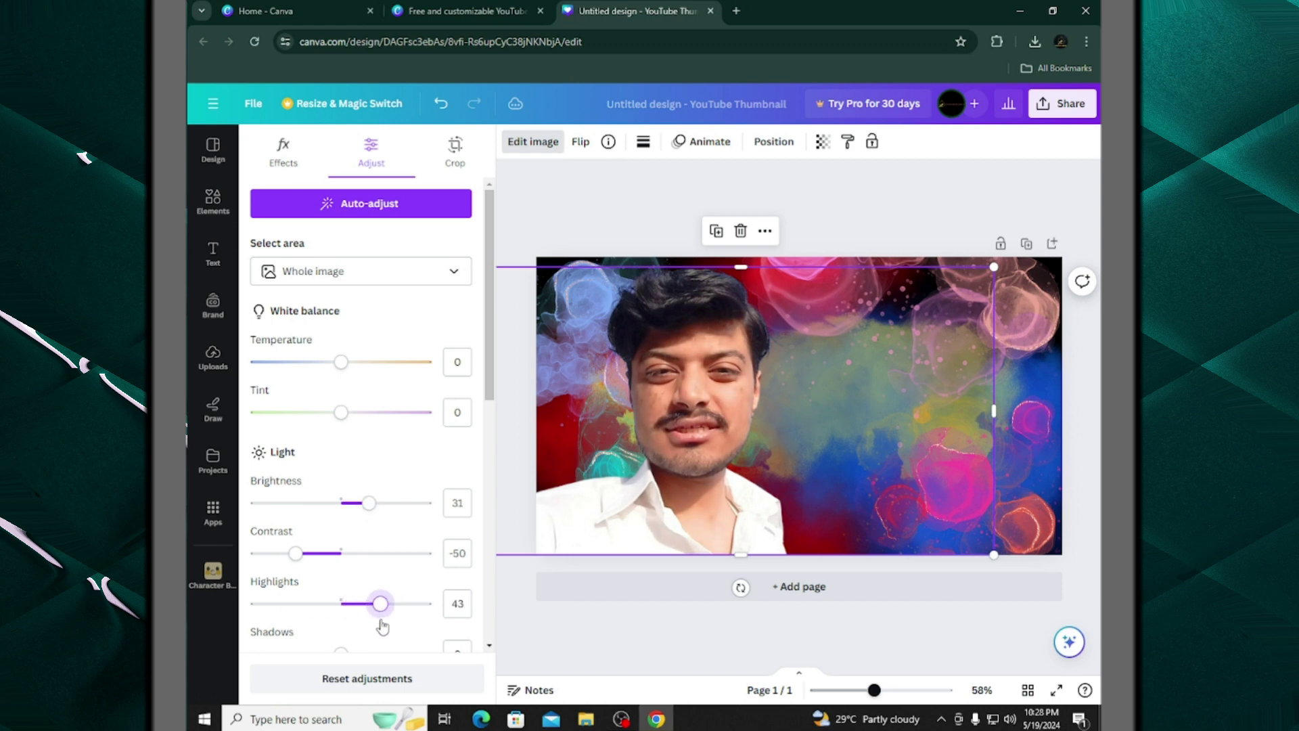
pyautogui.scroll(-2, 377, 632)
pyautogui.moveTo(340, 516); pyautogui.dragTo(375, 542)
pyautogui.scroll(-3, 350, 469)
pyautogui.moveTo(341, 344); pyautogui.dragTo(311, 406)
pyautogui.scroll(-1, 342, 371)
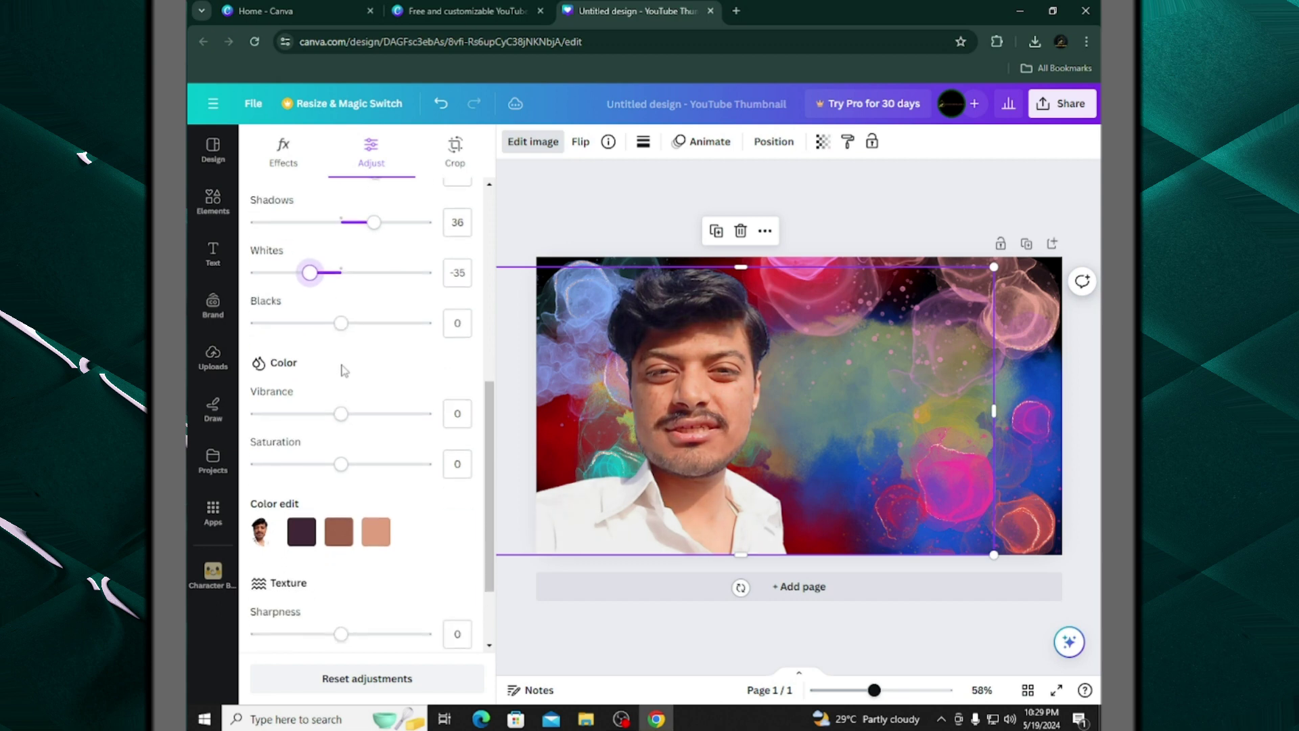
pyautogui.moveTo(343, 333); pyautogui.dragTo(335, 366)
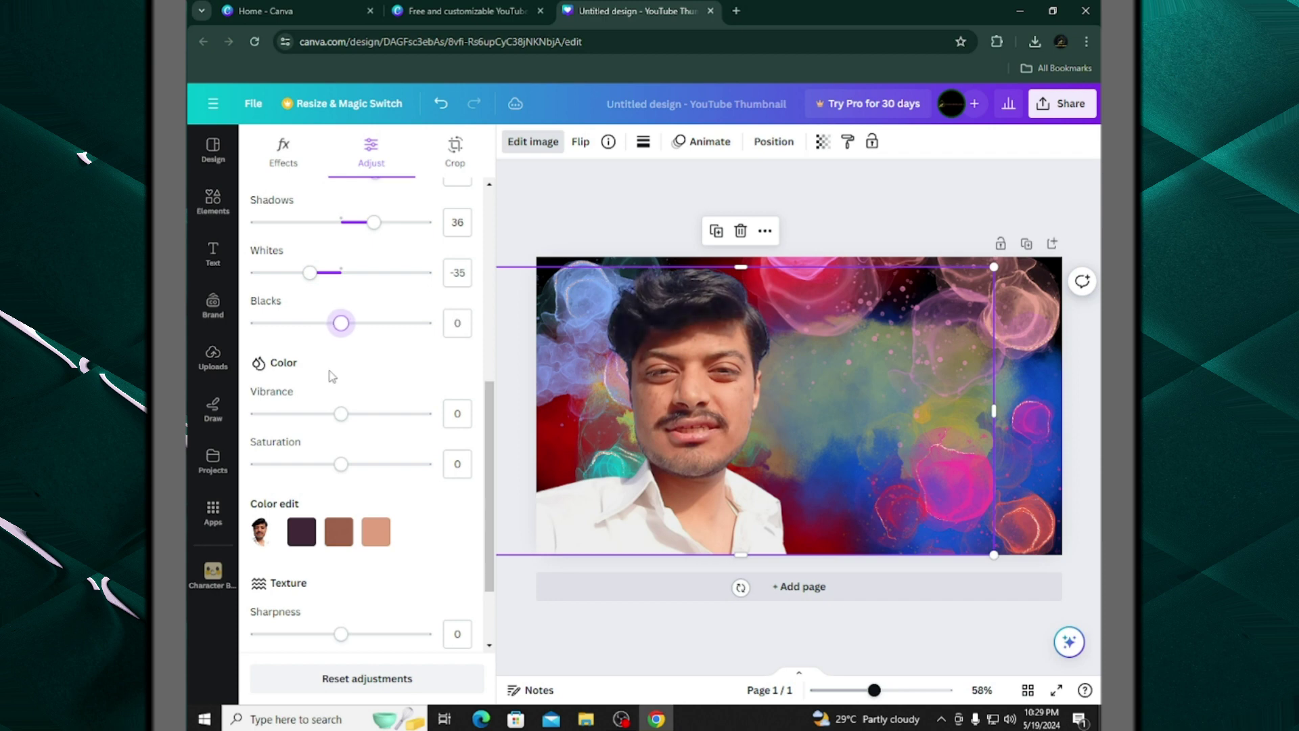
# Set the man's photo to vibrance 46, saturation 17, temperature -30 and tint -17
pyautogui.moveTo(348, 421); pyautogui.dragTo(458, 416)
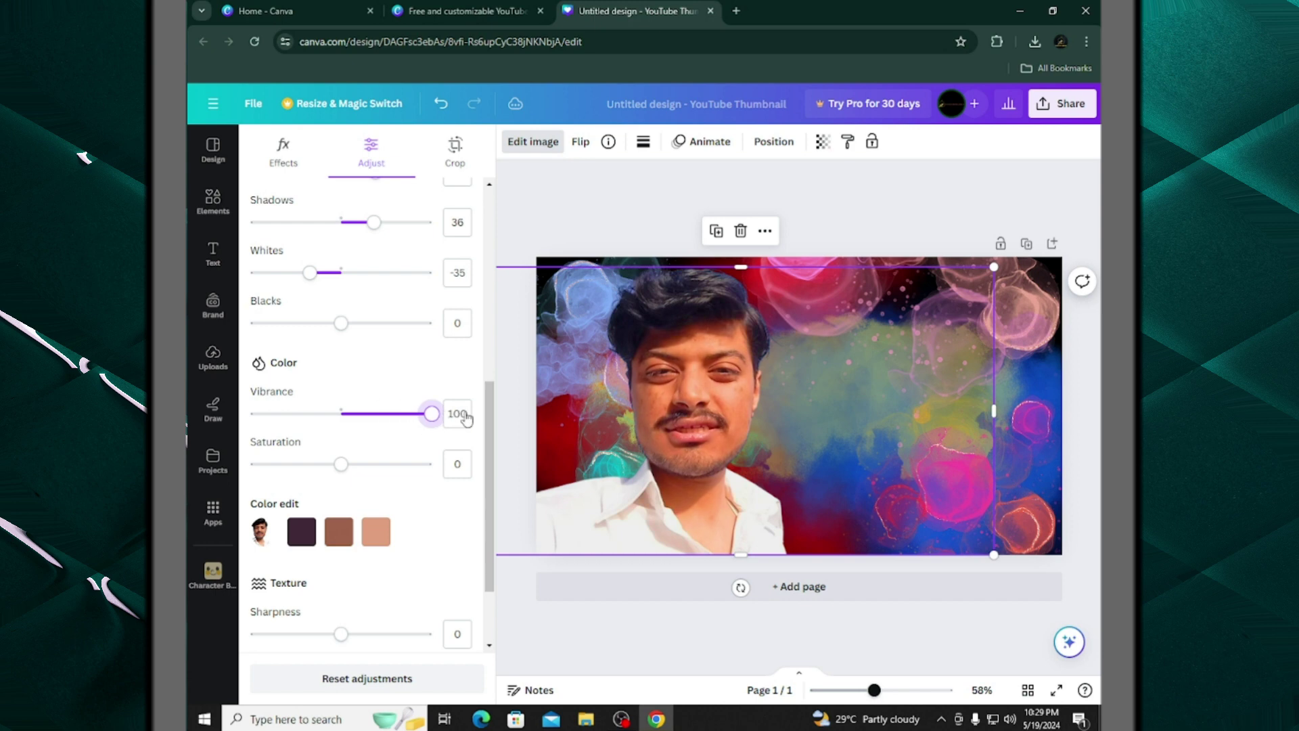
pyautogui.moveTo(340, 462); pyautogui.dragTo(357, 468)
pyautogui.scroll(6, 365, 377)
pyautogui.moveTo(341, 363); pyautogui.dragTo(316, 371)
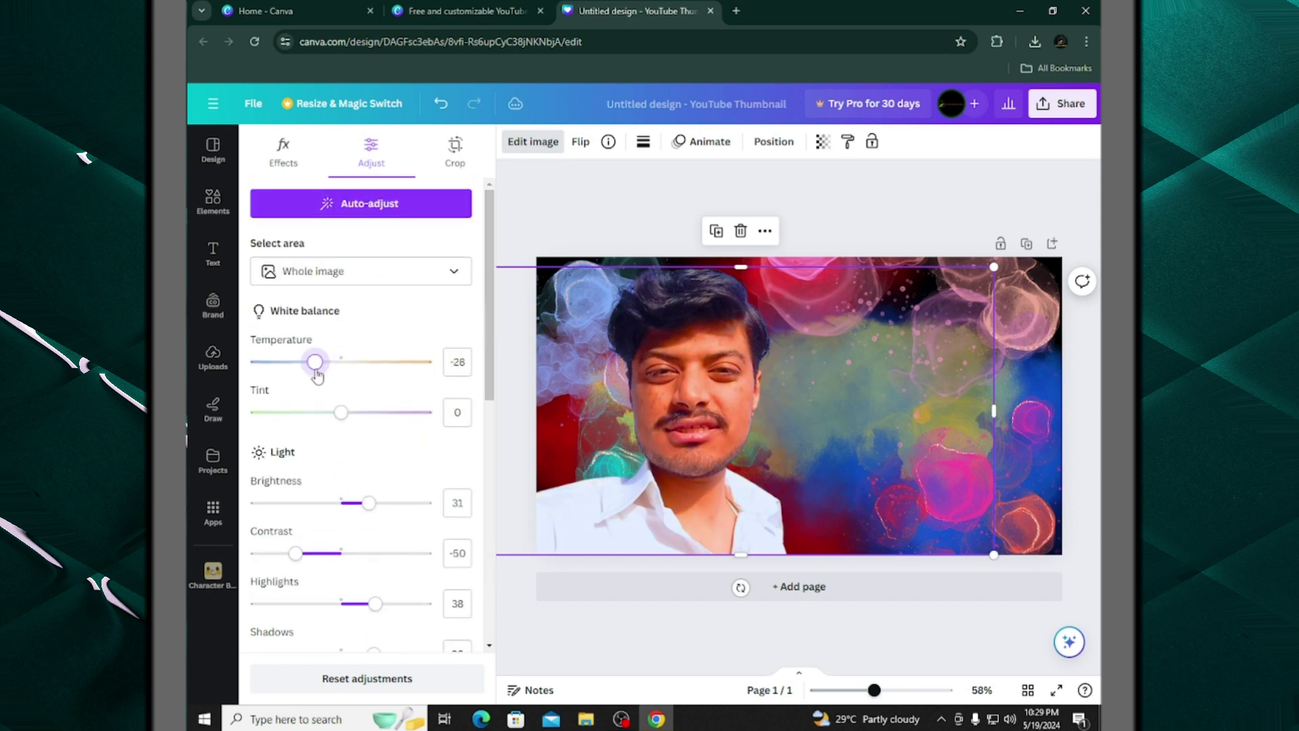
pyautogui.moveTo(349, 423); pyautogui.dragTo(314, 417)
pyautogui.moveTo(314, 362); pyautogui.dragTo(320, 366)
pyautogui.moveTo(319, 418); pyautogui.dragTo(330, 423)
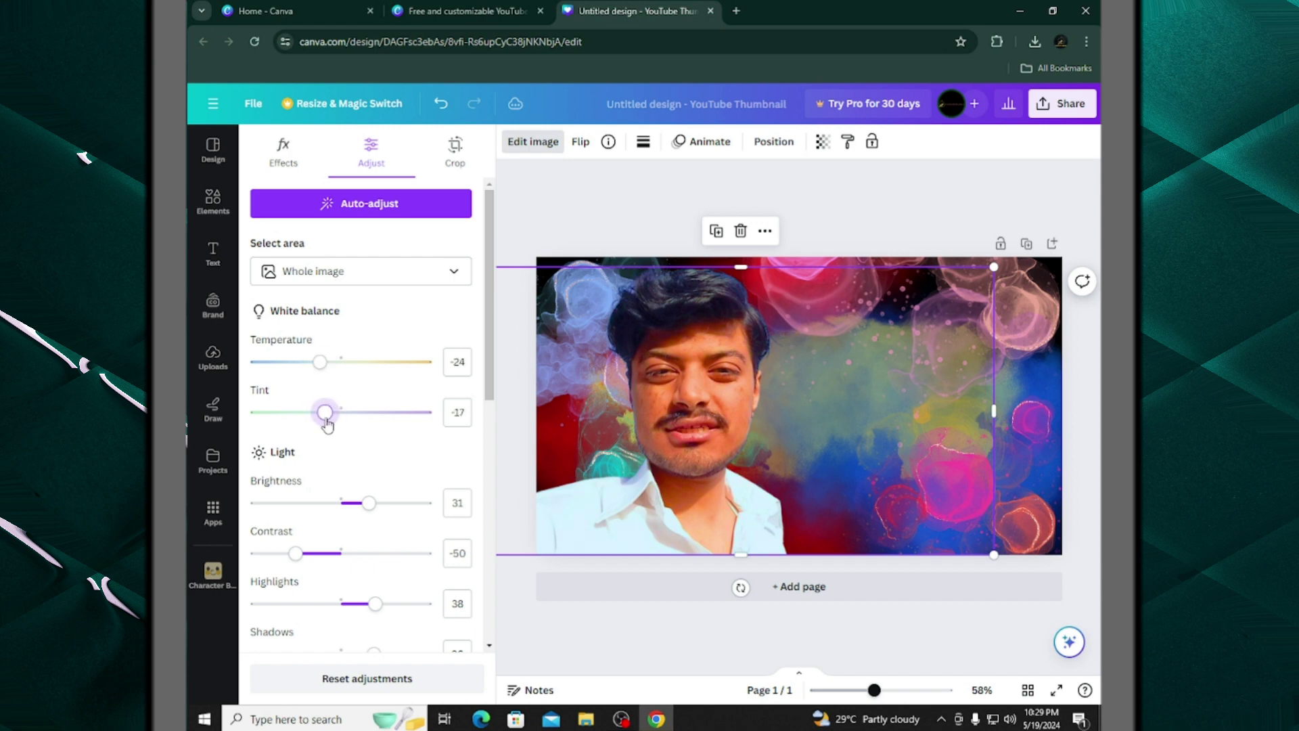
pyautogui.scroll(-4, 410, 420)
pyautogui.moveTo(431, 559); pyautogui.dragTo(383, 558)
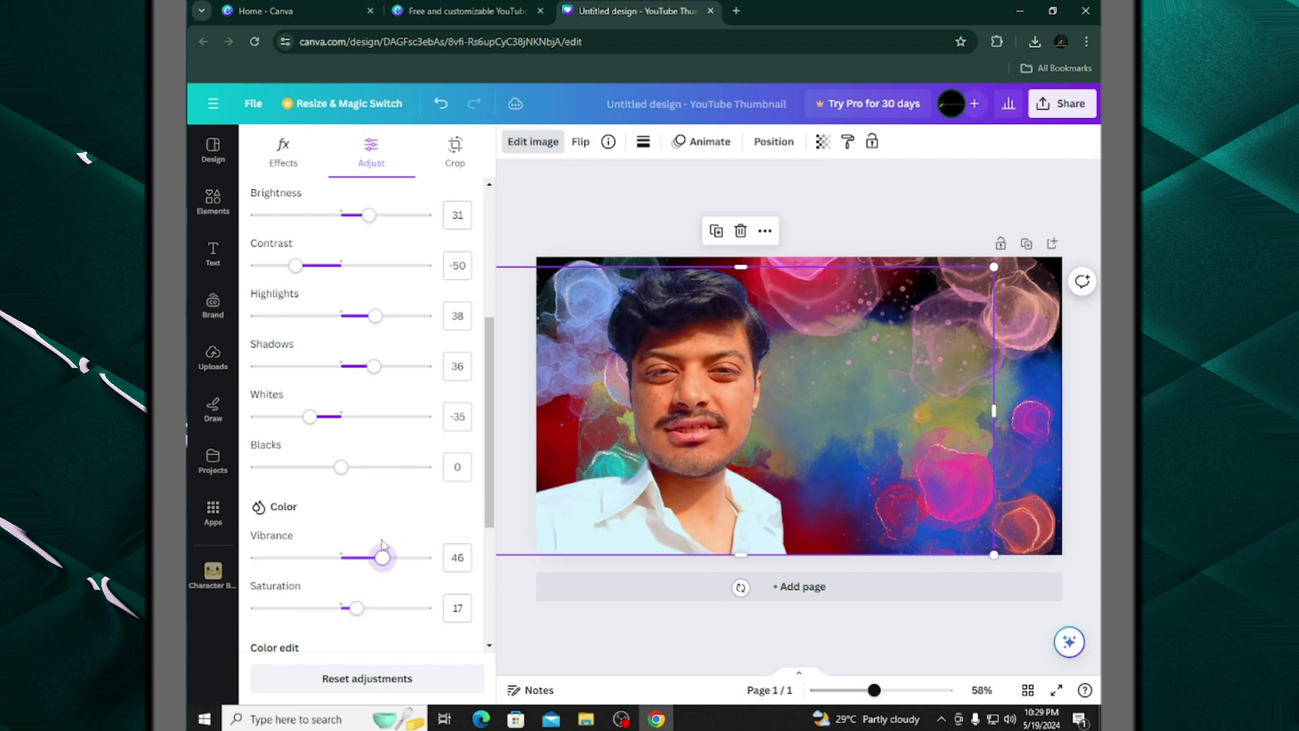
pyautogui.scroll(4, 379, 552)
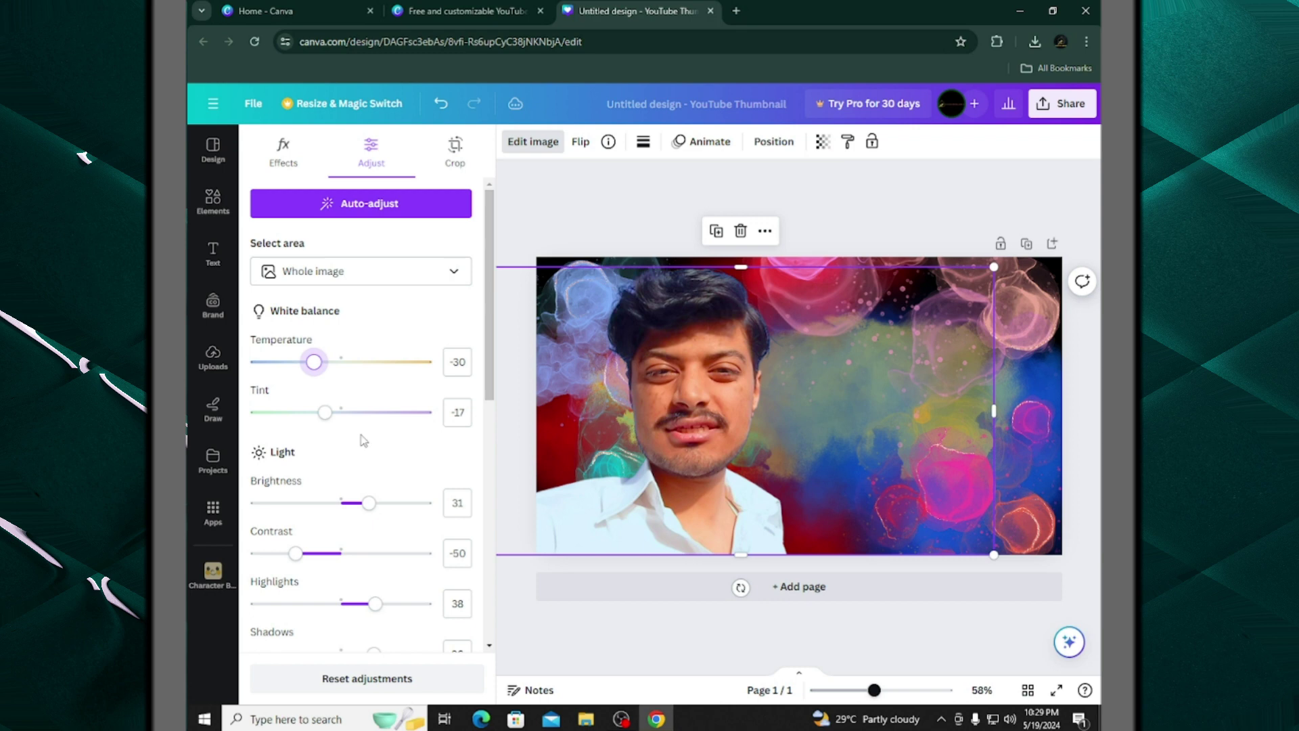
# Set the texture of the man's photo to sharpness 40 and clarity 14
pyautogui.scroll(-6, 364, 441)
pyautogui.scroll(-2, 357, 444)
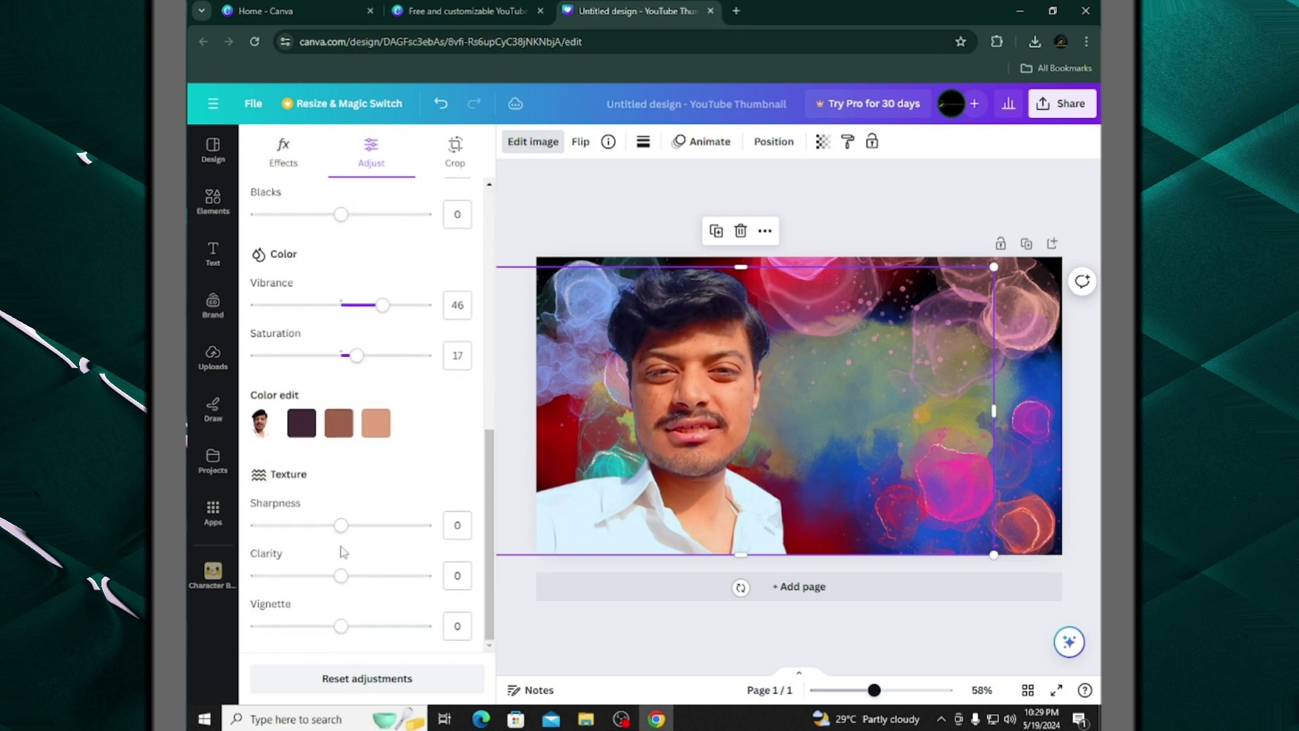
pyautogui.moveTo(343, 533); pyautogui.dragTo(393, 534)
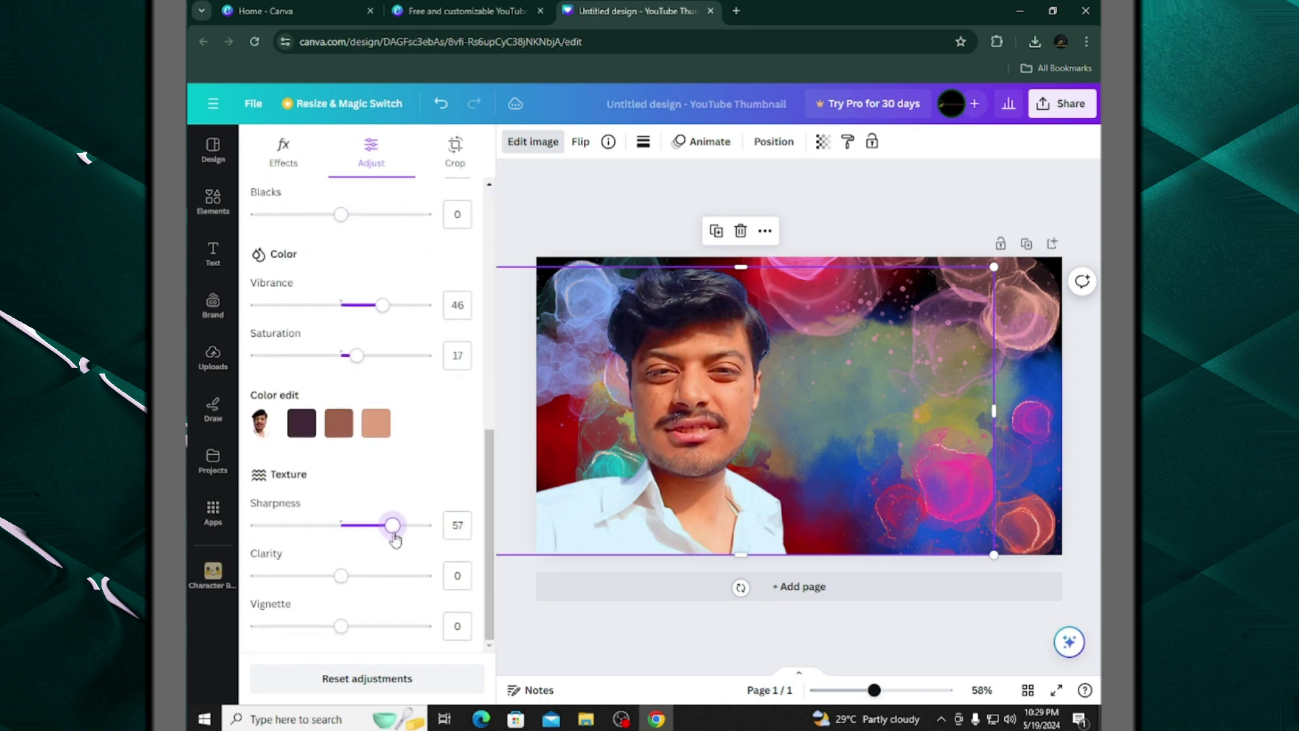
pyautogui.moveTo(341, 575); pyautogui.dragTo(350, 576)
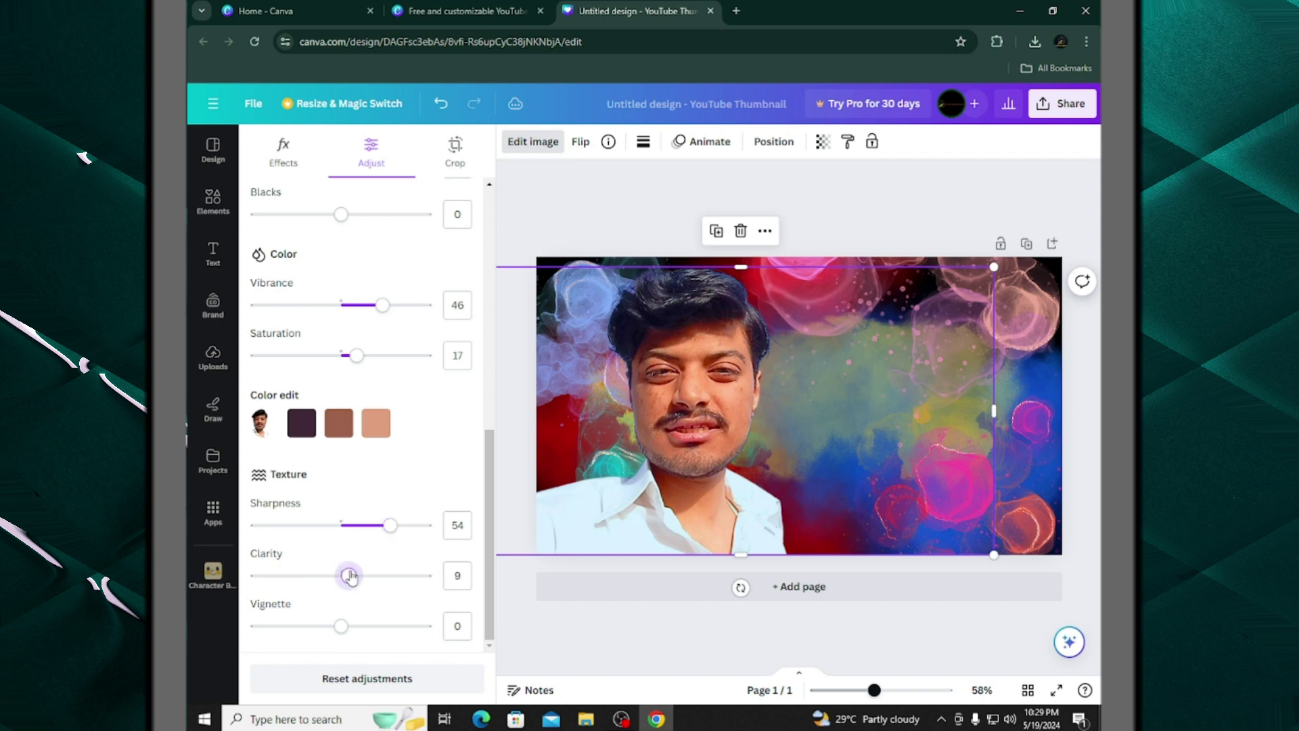
pyautogui.moveTo(395, 530); pyautogui.dragTo(358, 580)
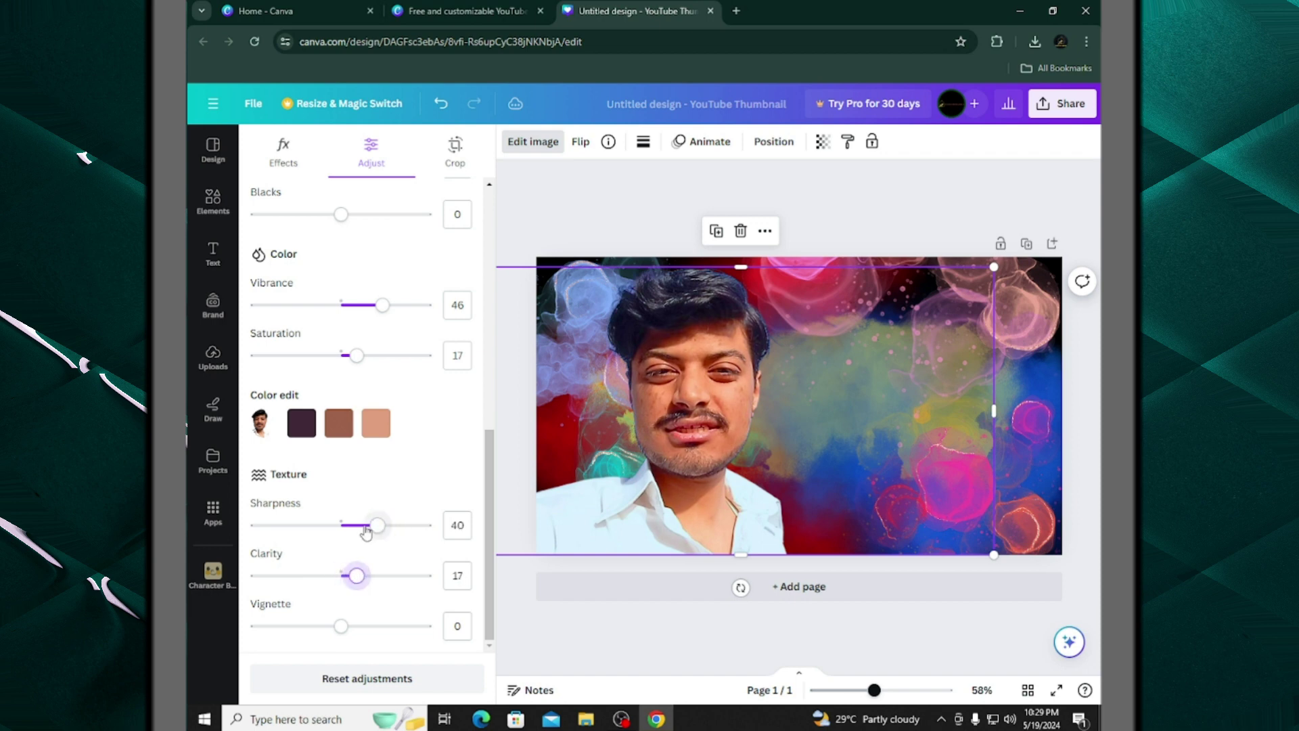
pyautogui.moveTo(390, 536); pyautogui.dragTo(357, 591)
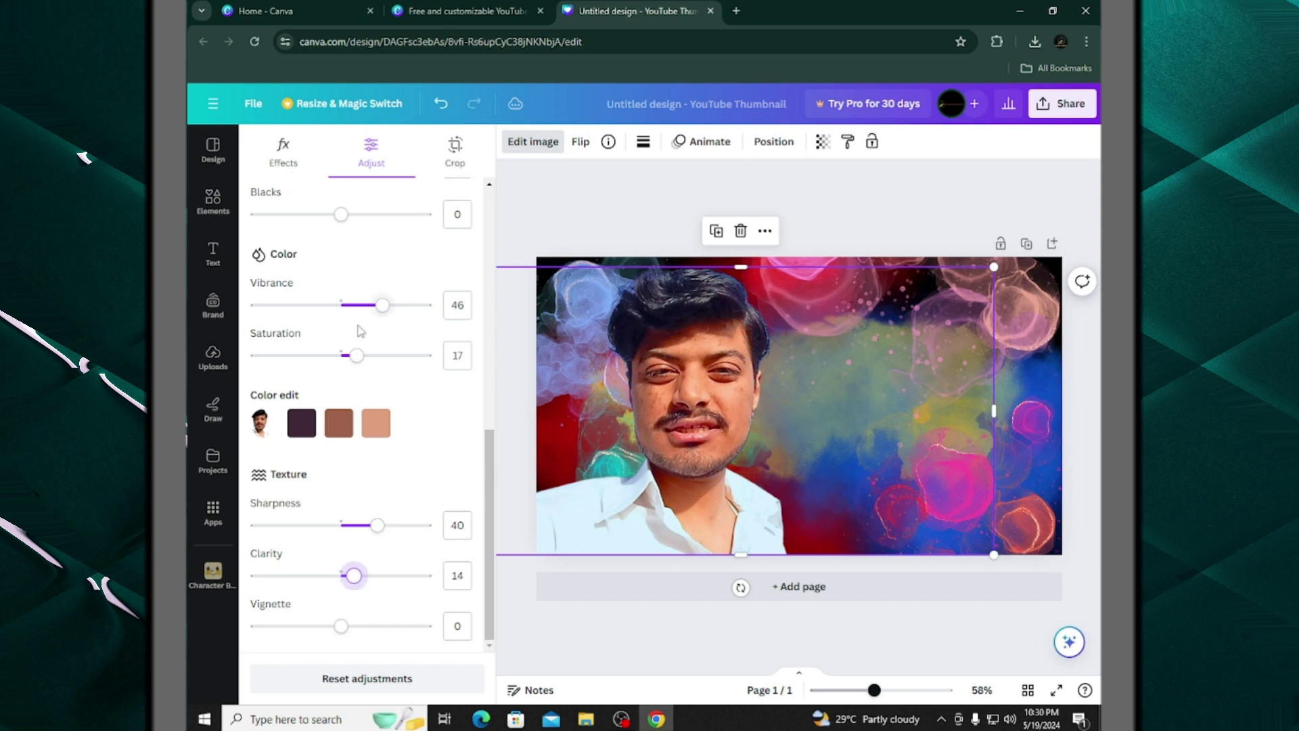
# Apply a Glow shadow to the man's photo with size 37, blur amount 100 and intensity 100
pyautogui.scroll(4, 358, 326)
pyautogui.scroll(-4, 368, 426)
pyautogui.scroll(7, 352, 406)
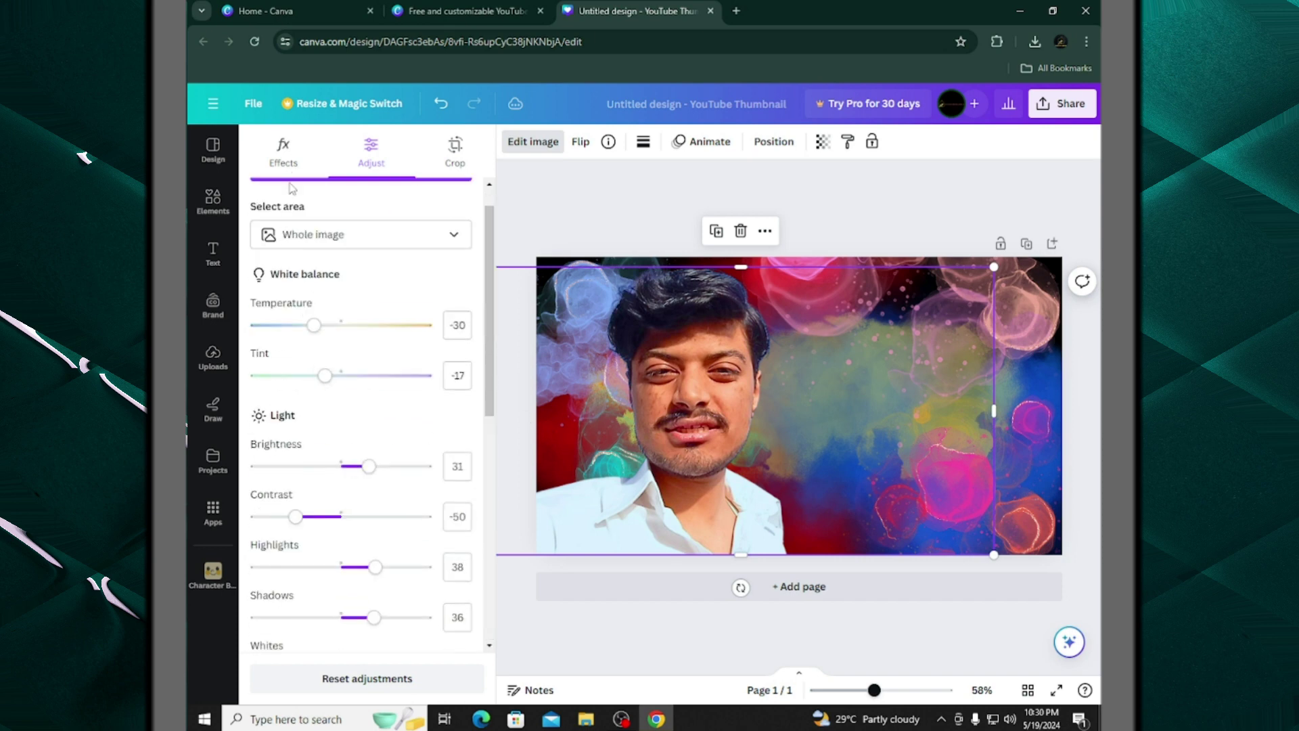
pyautogui.click(291, 162)
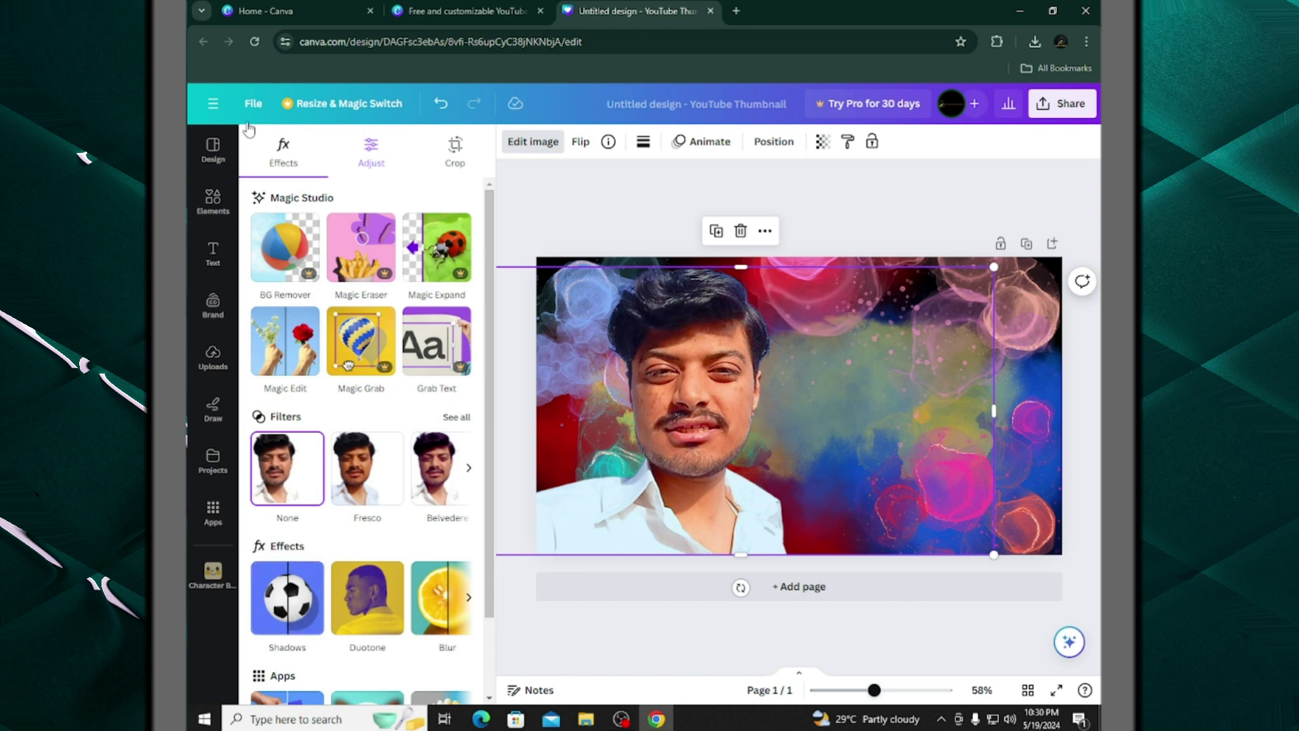
pyautogui.click(287, 599)
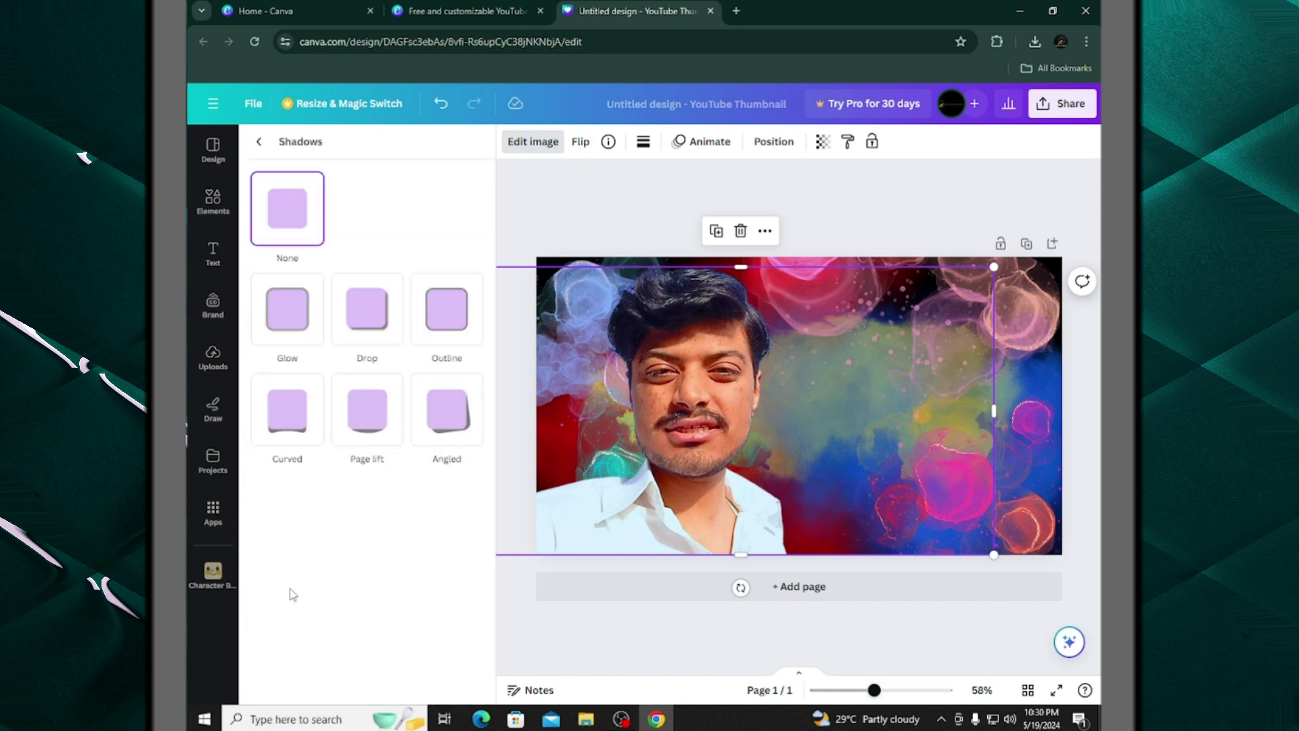
pyautogui.click(284, 332)
pyautogui.moveTo(351, 655); pyautogui.dragTo(444, 656)
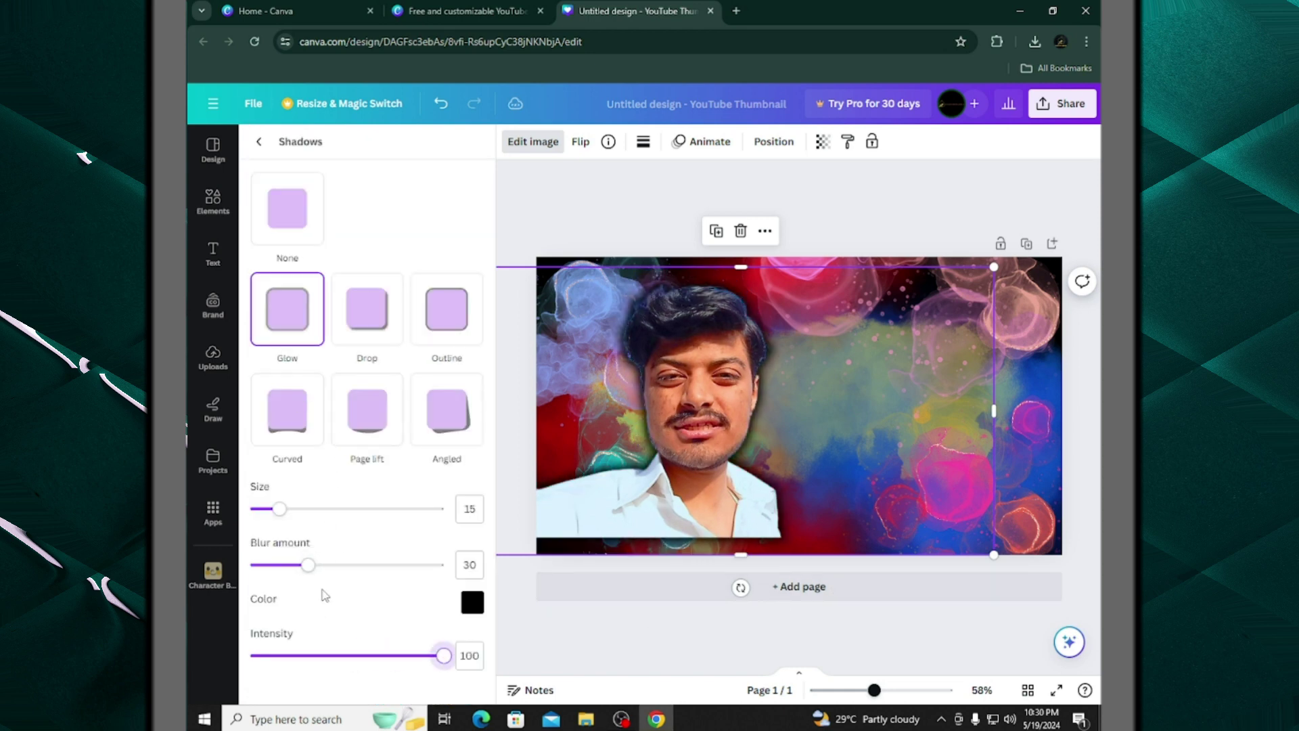
pyautogui.moveTo(305, 566); pyautogui.dragTo(780, 521)
pyautogui.moveTo(279, 508); pyautogui.dragTo(322, 509)
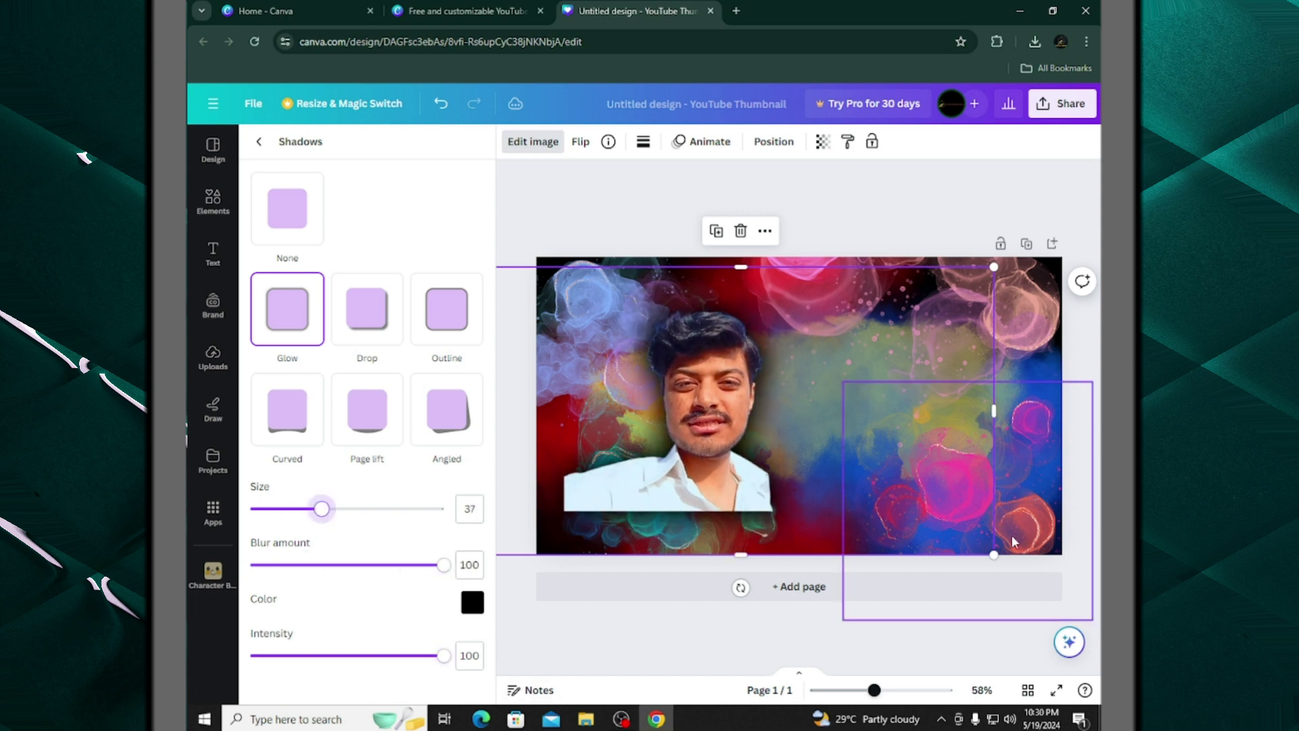
# Enlarge the man's photo again and reposition it so he fills the left half down to the bottom edge
pyautogui.moveTo(992, 561); pyautogui.dragTo(1068, 641)
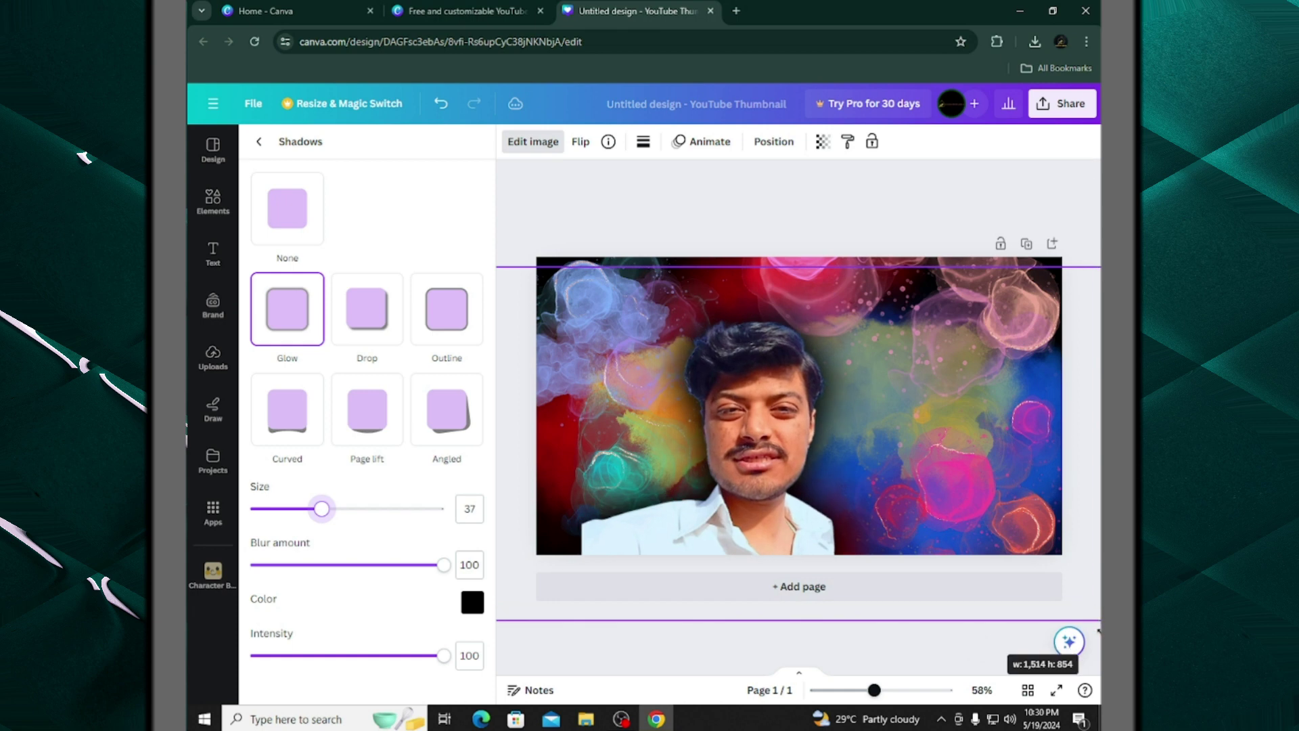
pyautogui.moveTo(687, 459); pyautogui.dragTo(664, 472)
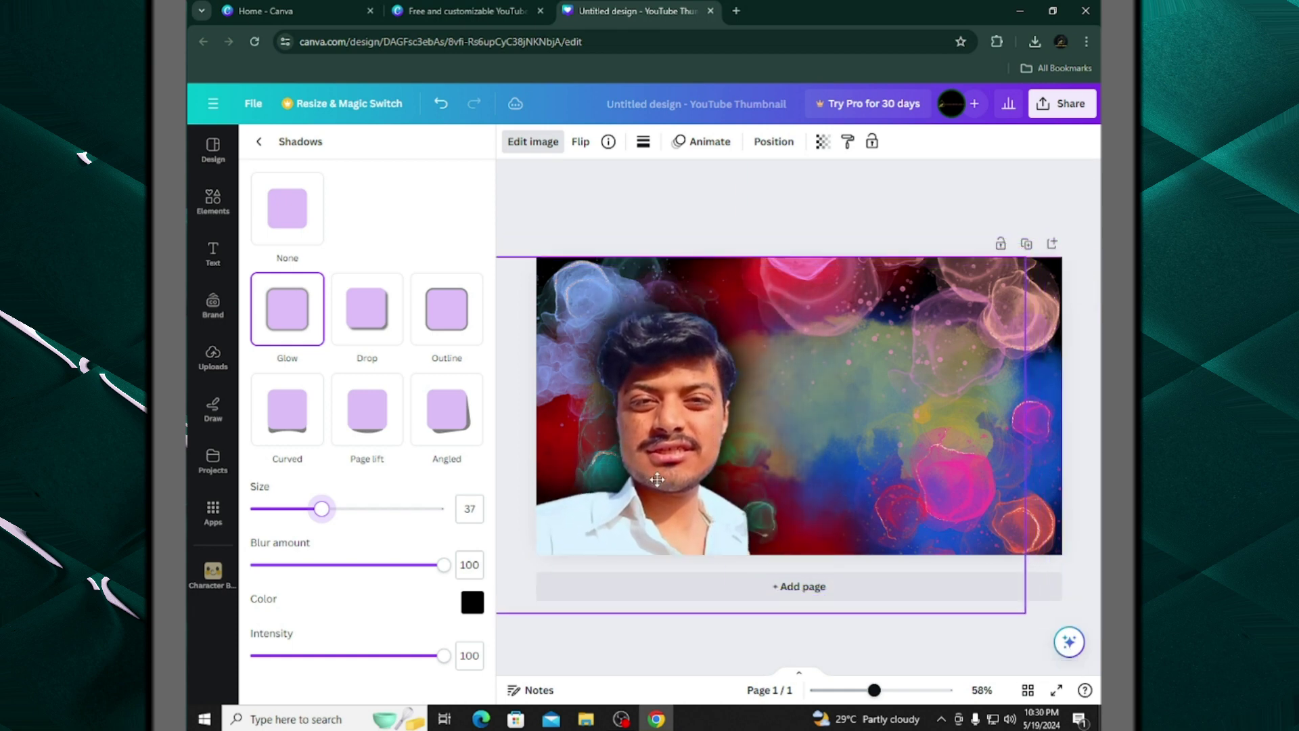
pyautogui.moveTo(1038, 250); pyautogui.dragTo(1093, 218)
pyautogui.moveTo(748, 386); pyautogui.dragTo(743, 392)
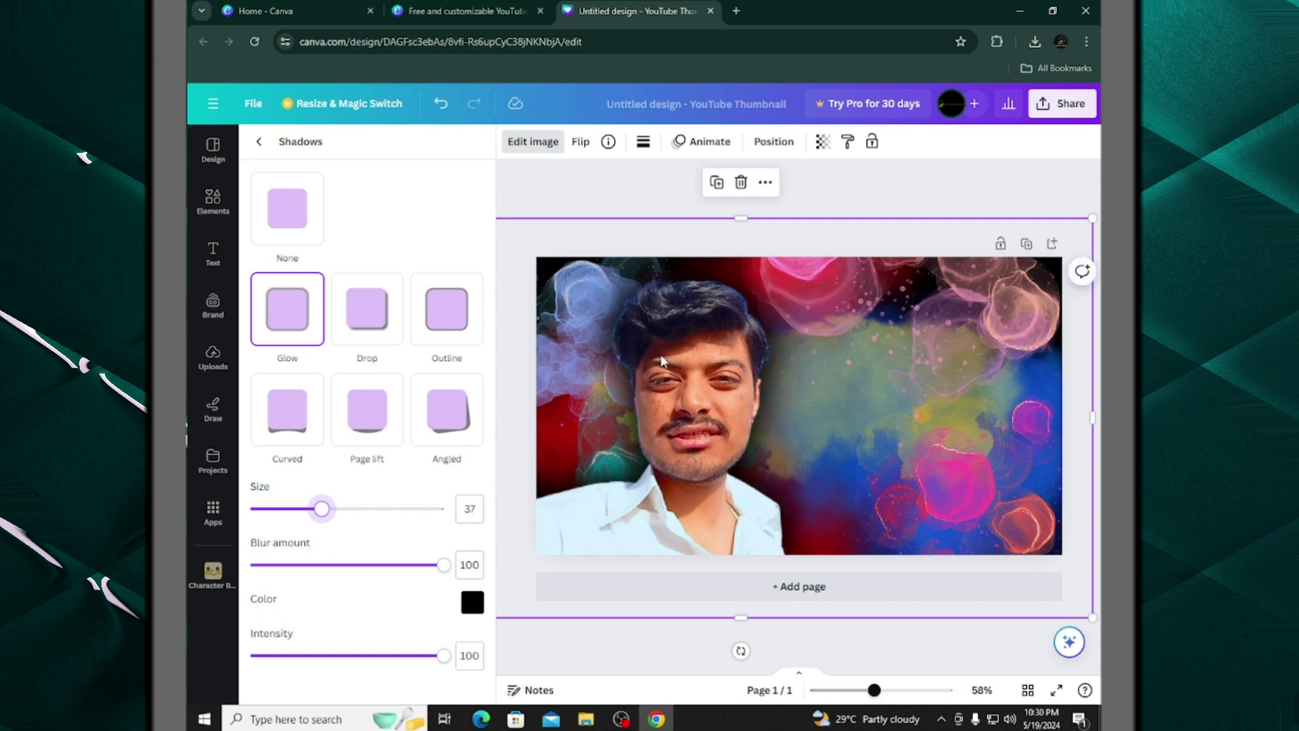
# Change the glow colour around the man to yellow, #FFFC00
pyautogui.click(472, 603)
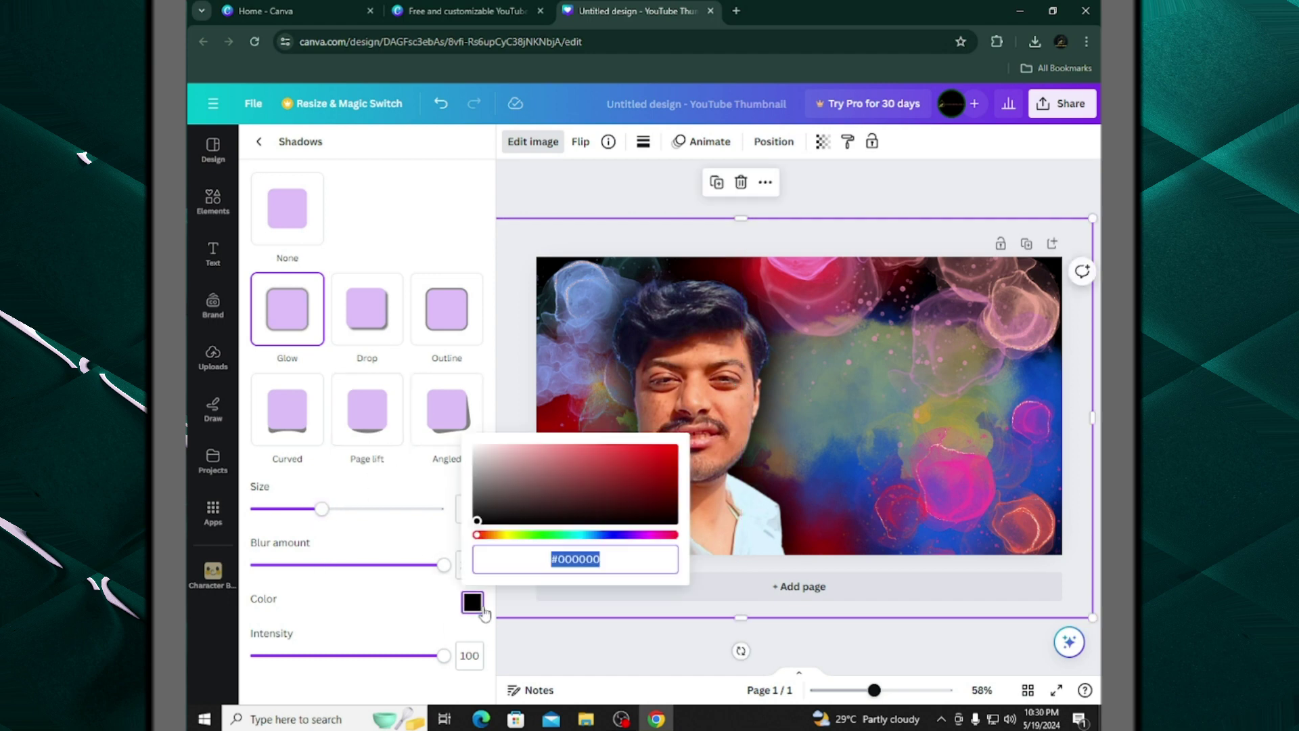
pyautogui.moveTo(477, 525); pyautogui.dragTo(477, 448)
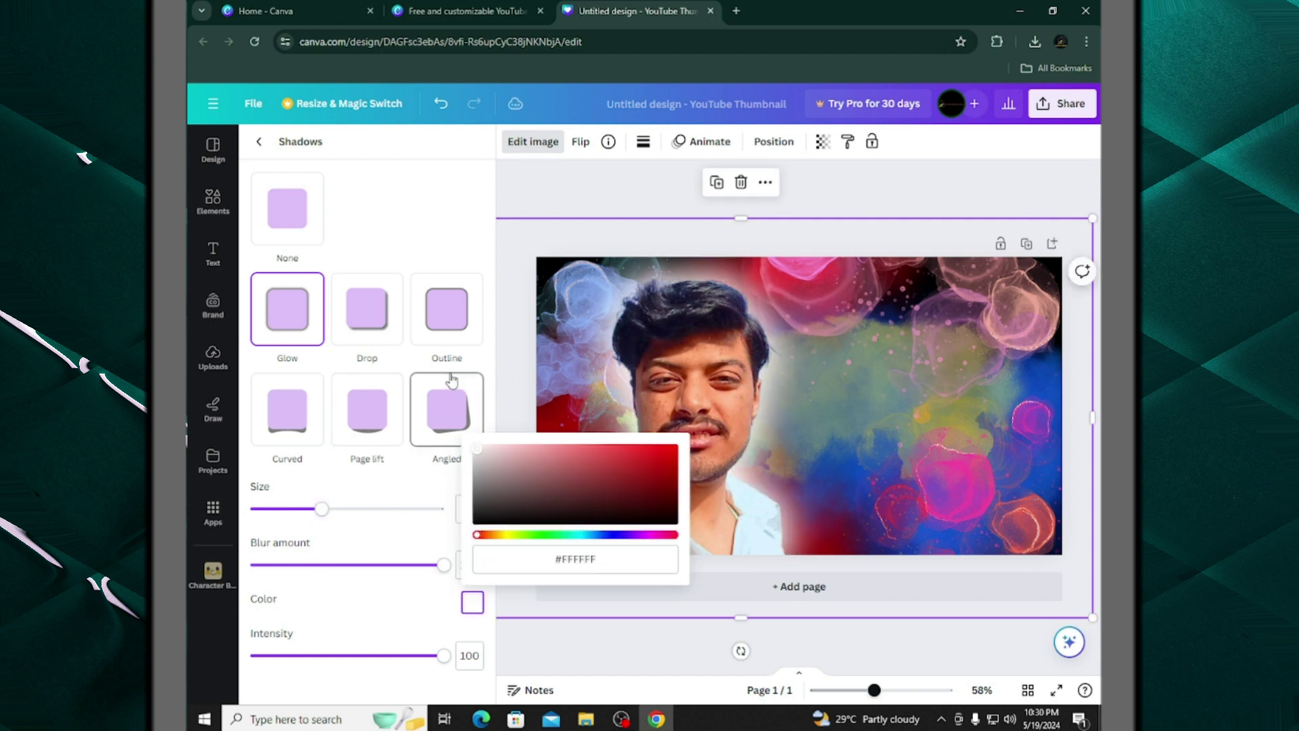
pyautogui.click(675, 448)
pyautogui.moveTo(492, 540); pyautogui.dragTo(511, 548)
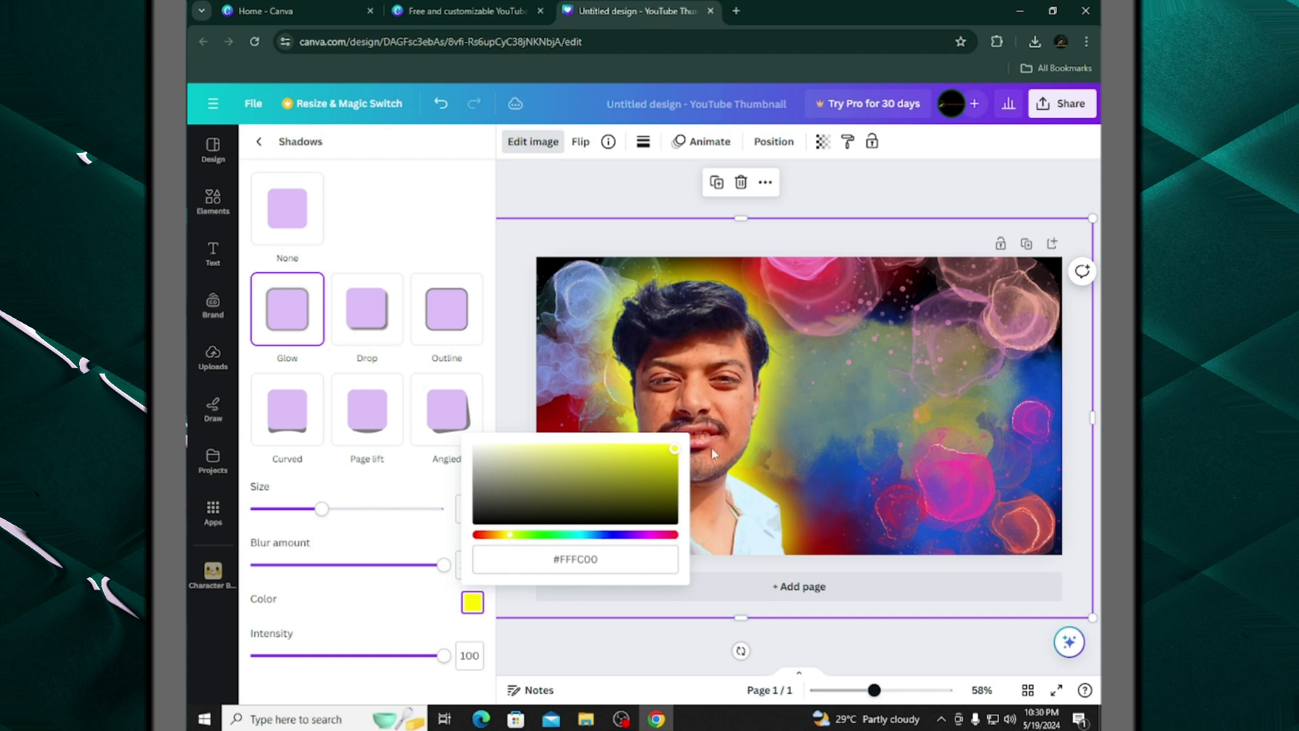
# Fine-tune the size and position of the glowing man's photo, leaving it slightly larger, and deselect it
pyautogui.moveTo(1090, 223); pyautogui.dragTo(1085, 221)
pyautogui.moveTo(827, 376); pyautogui.dragTo(829, 376)
pyautogui.press('Escape')
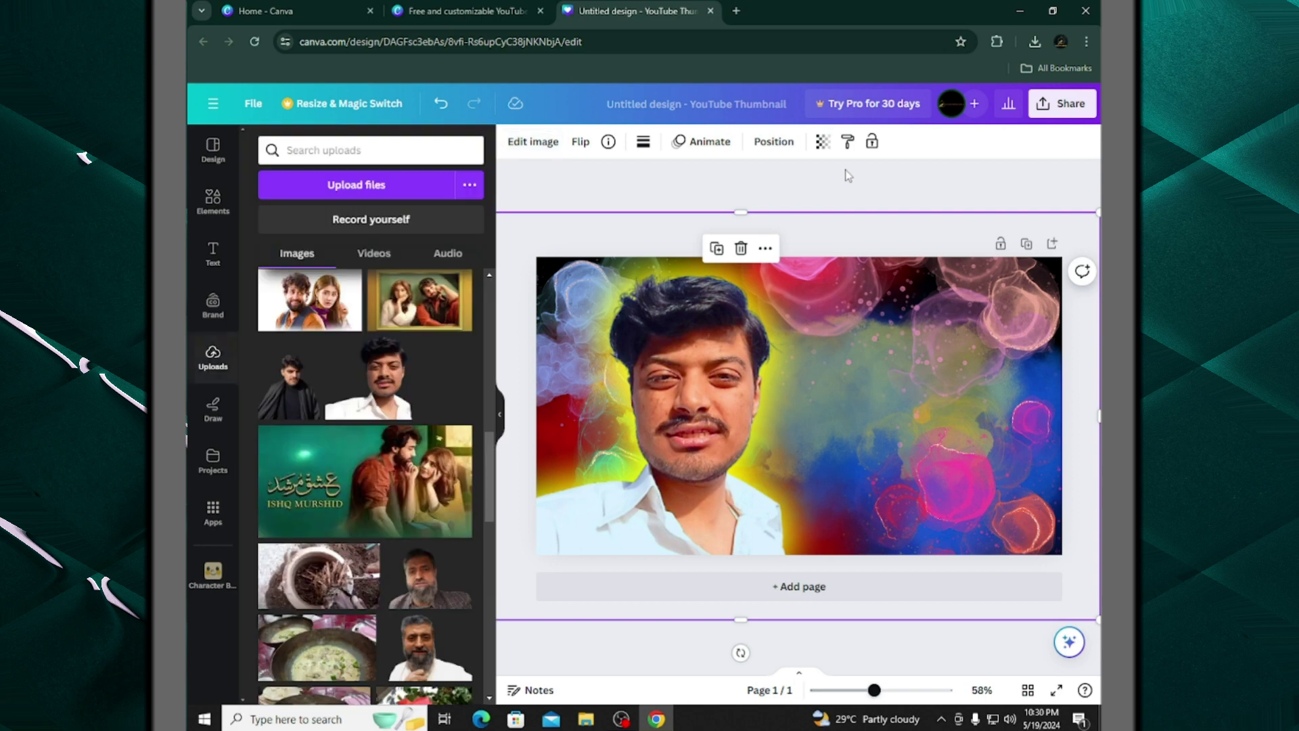
pyautogui.click(812, 190)
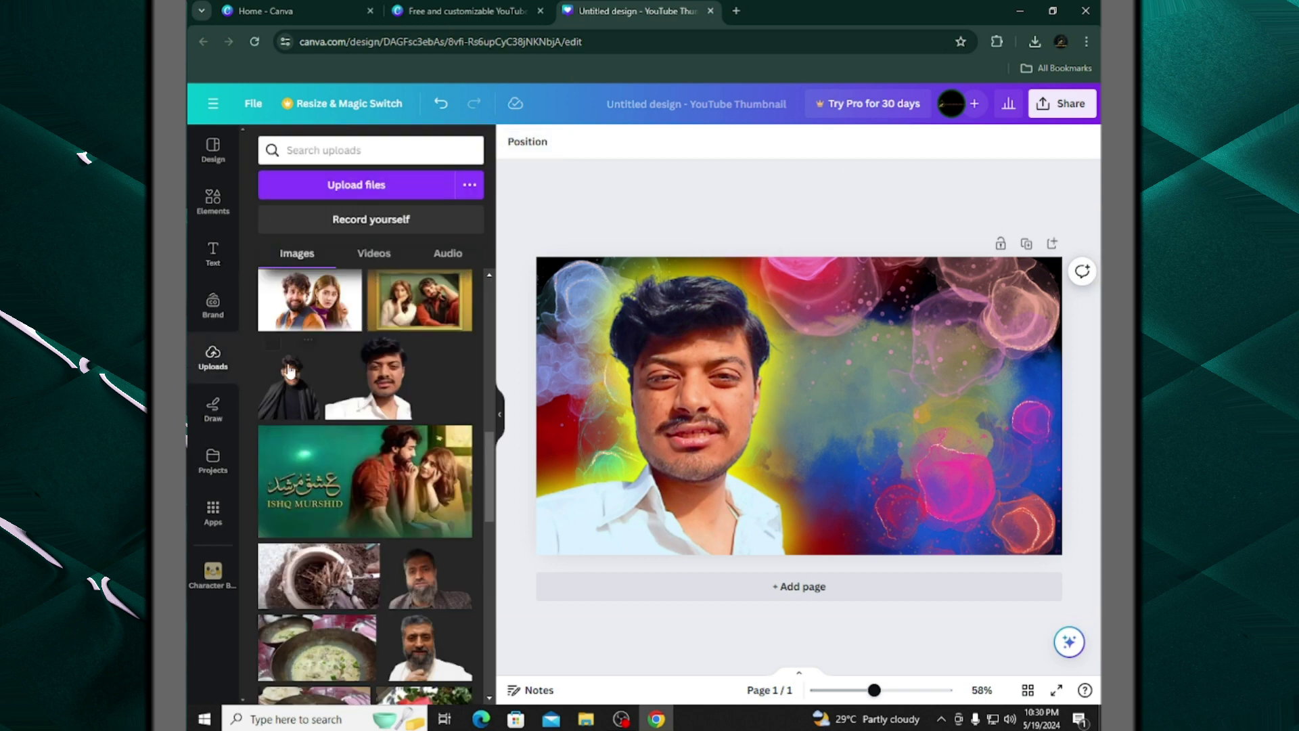
# Add the uploaded cut-out of the dark dinosaur biting a white car to the design
pyautogui.scroll(-10, 274, 367)
pyautogui.scroll(-6, 383, 349)
pyautogui.scroll(5, 396, 381)
pyautogui.scroll(3, 397, 381)
pyautogui.scroll(-1, 393, 457)
pyautogui.click(329, 516)
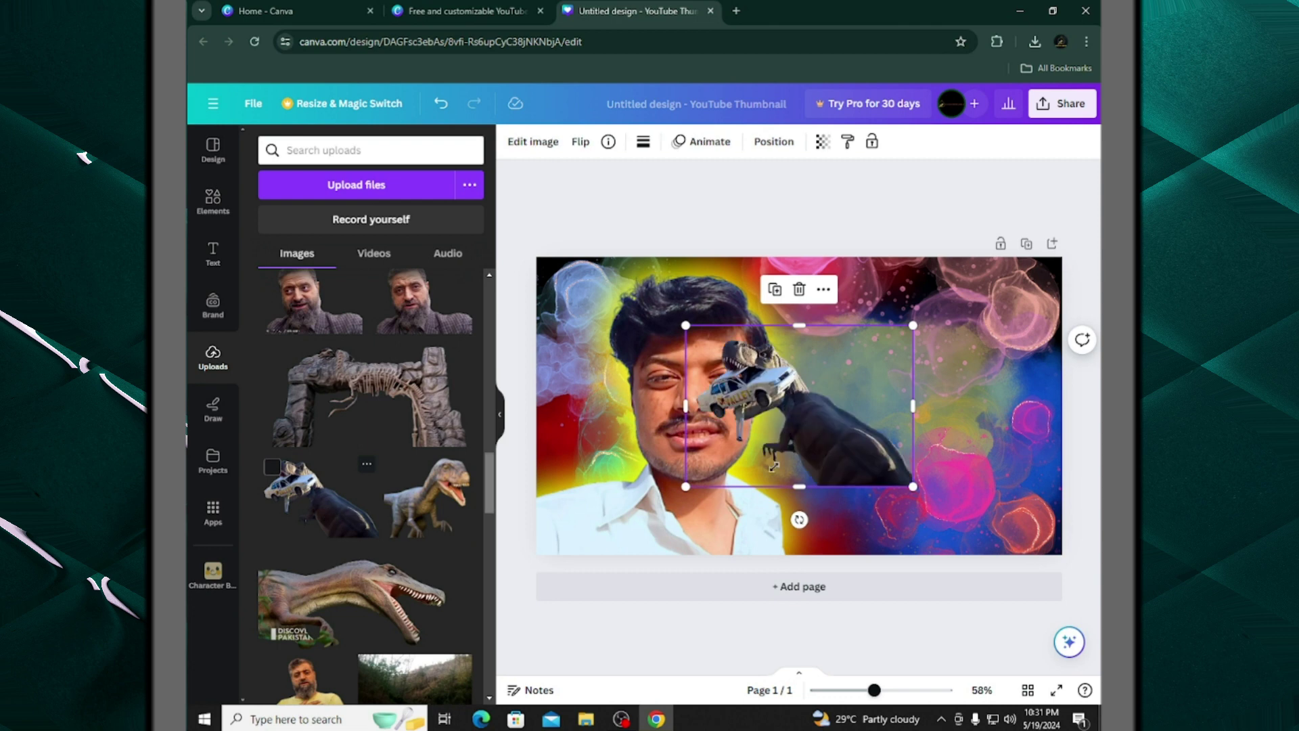
# Enlarge the dinosaur and car image, place it over the right half of the design, and tilt it slightly counterclockwise
pyautogui.moveTo(854, 423); pyautogui.dragTo(961, 452)
pyautogui.moveTo(848, 355); pyautogui.dragTo(632, 202)
pyautogui.moveTo(822, 398); pyautogui.dragTo(988, 421)
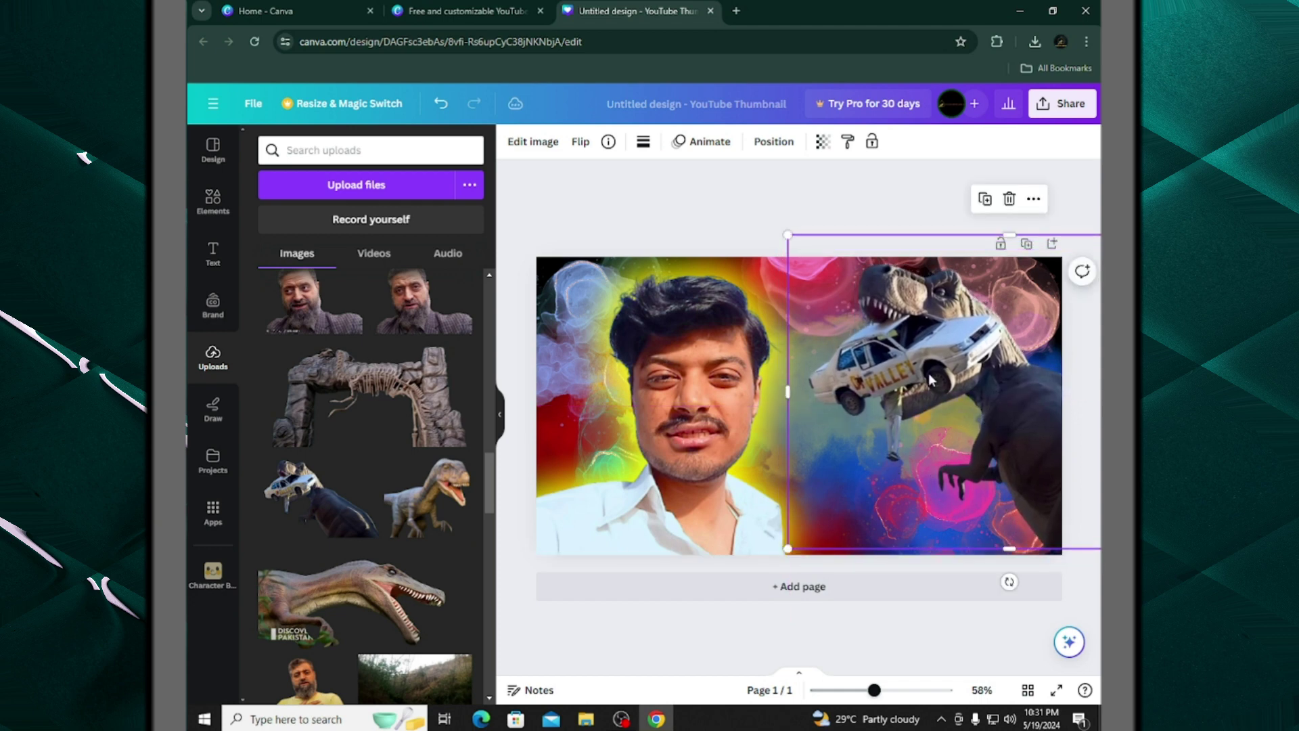
pyautogui.moveTo(928, 318); pyautogui.dragTo(920, 319)
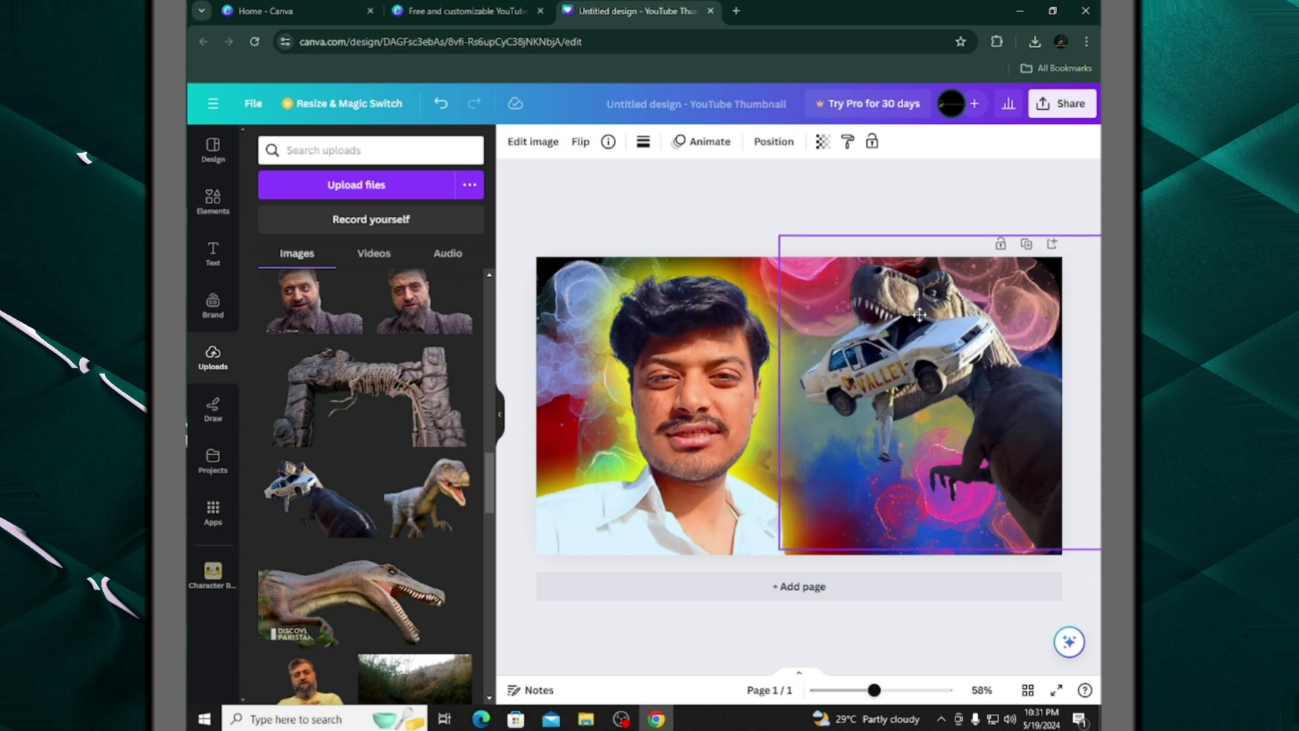
pyautogui.moveTo(1001, 583); pyautogui.dragTo(1021, 578)
pyautogui.moveTo(954, 453); pyautogui.dragTo(949, 444)
# Set the brightness of the dinosaur and car image to 100
pyautogui.click(532, 142)
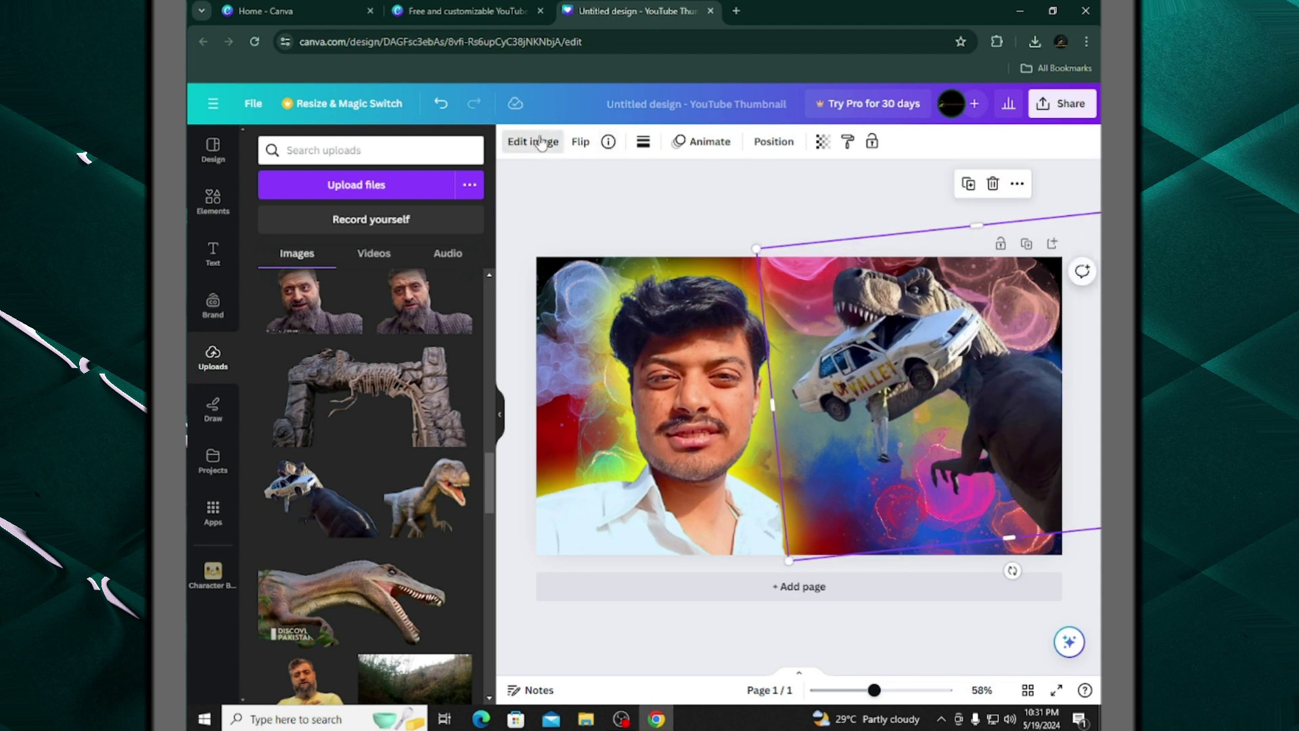
pyautogui.click(366, 150)
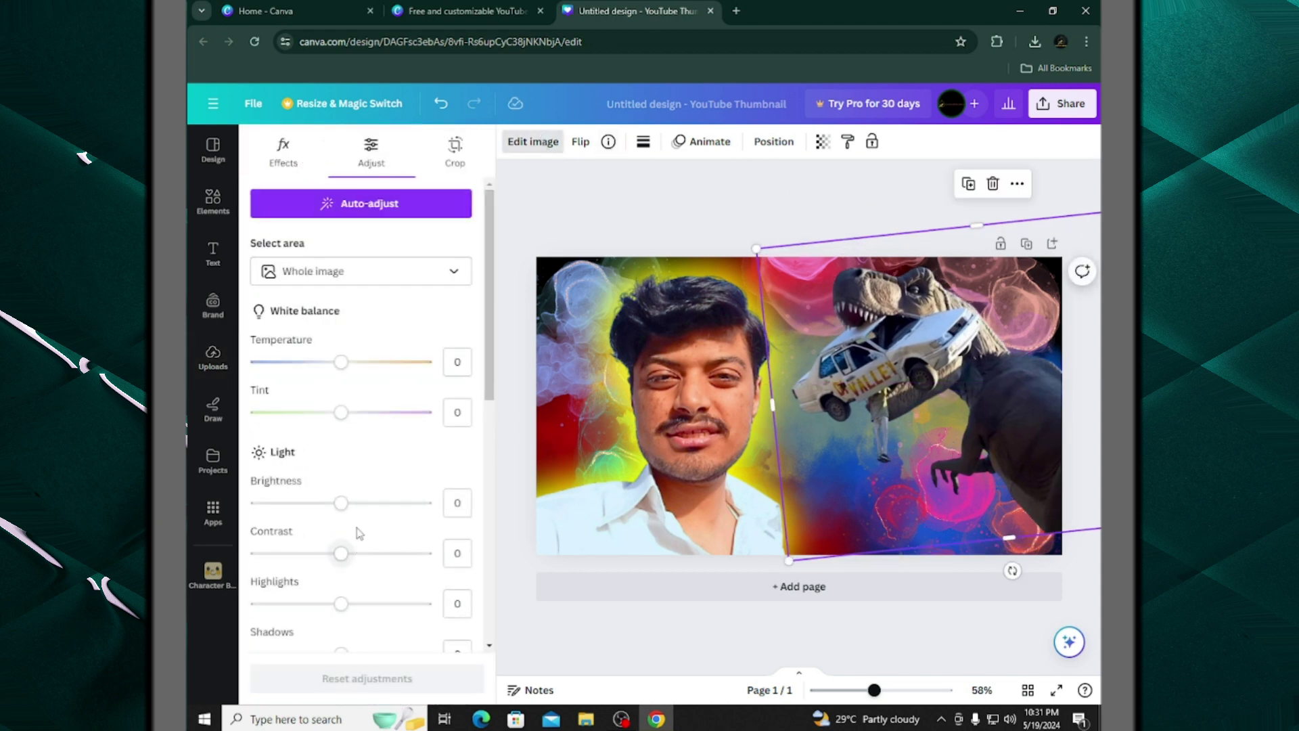
pyautogui.moveTo(342, 501); pyautogui.dragTo(486, 497)
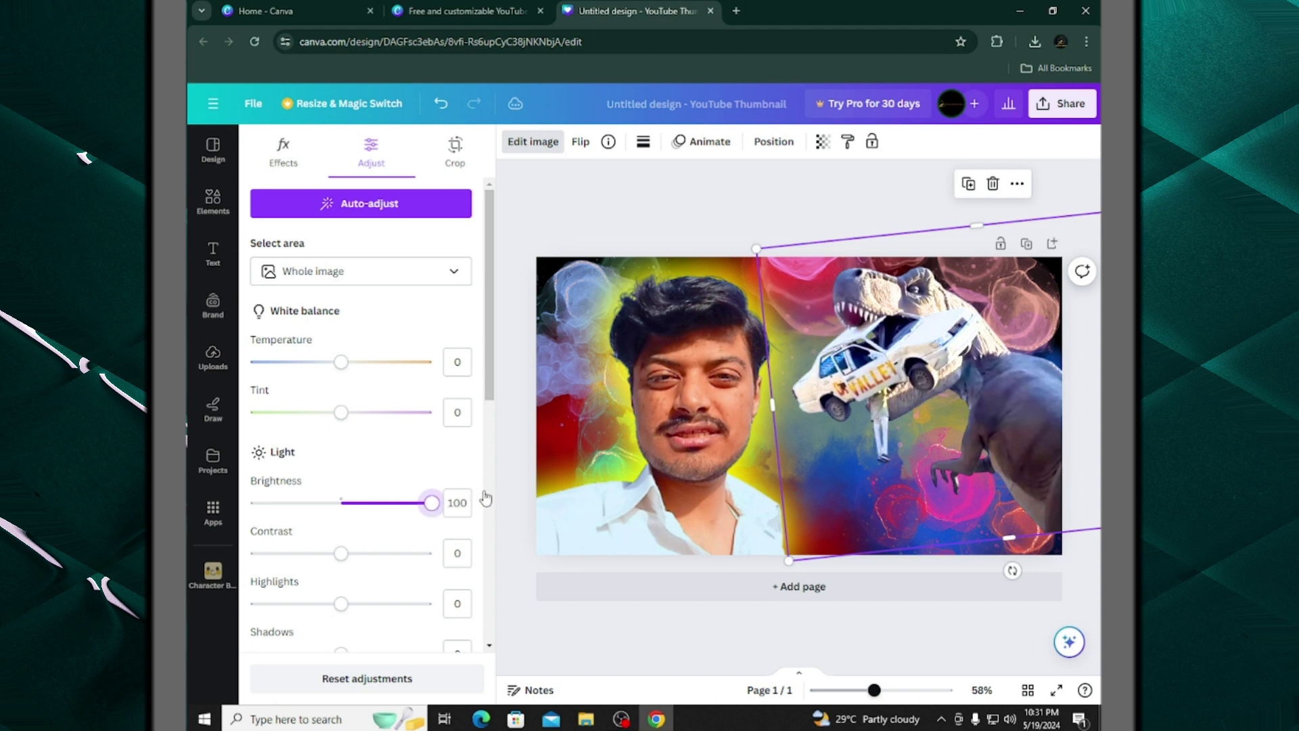
# Set the dinosaur and car image's contrast to 39, highlights to -100 and shadows to 63
pyautogui.moveTo(341, 554); pyautogui.dragTo(365, 554)
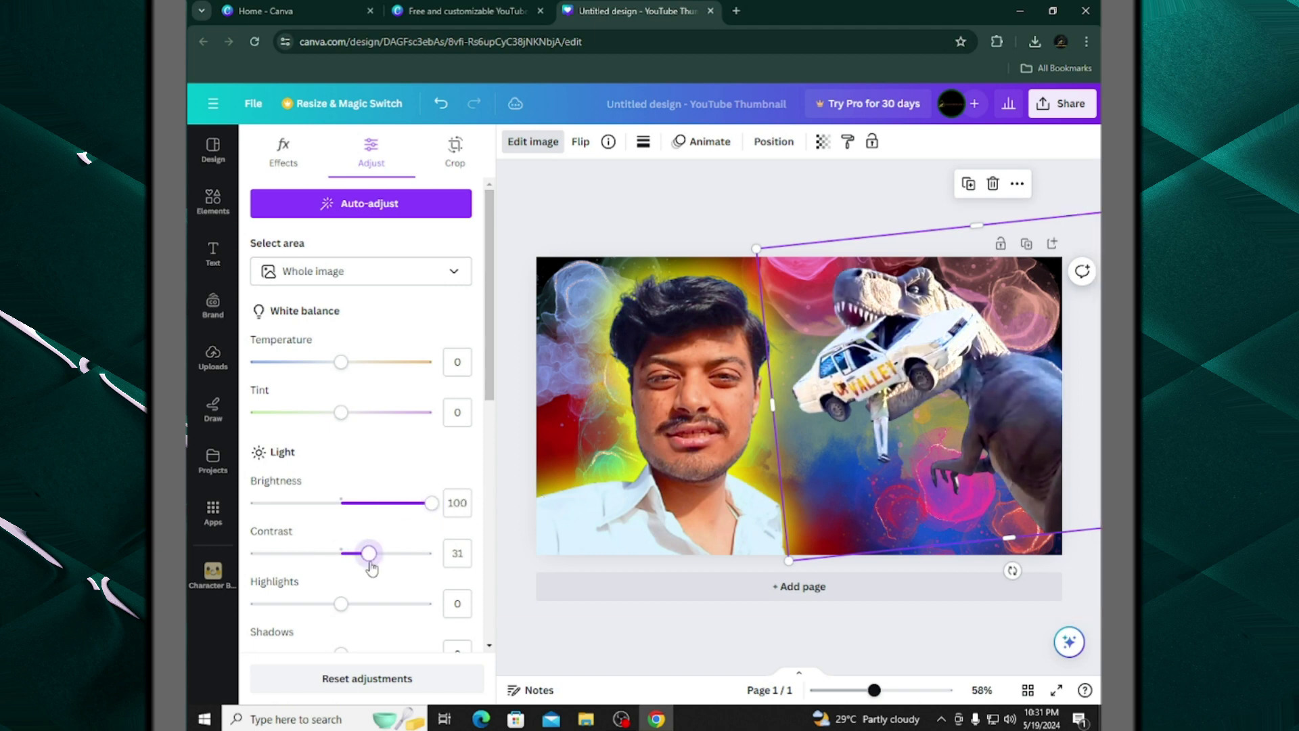
pyautogui.scroll(-2, 400, 541)
pyautogui.moveTo(341, 460); pyautogui.dragTo(400, 530)
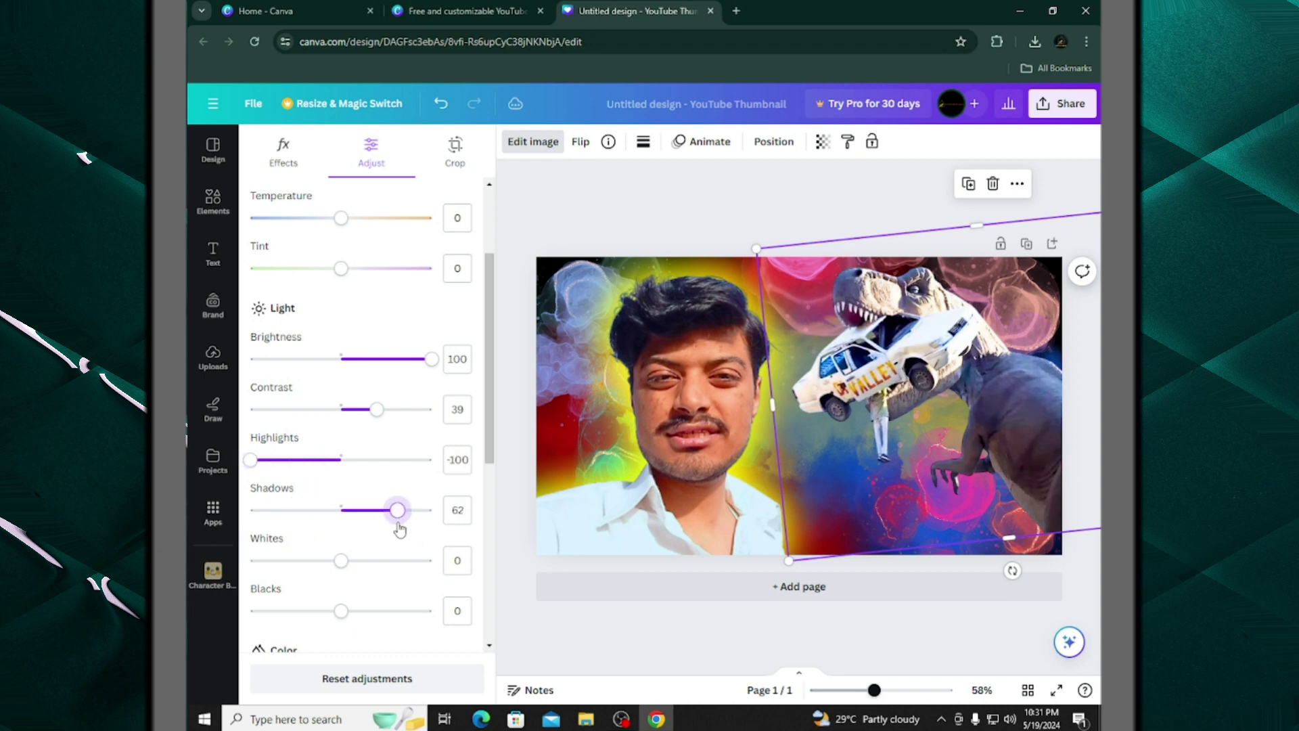
pyautogui.scroll(-3, 360, 465)
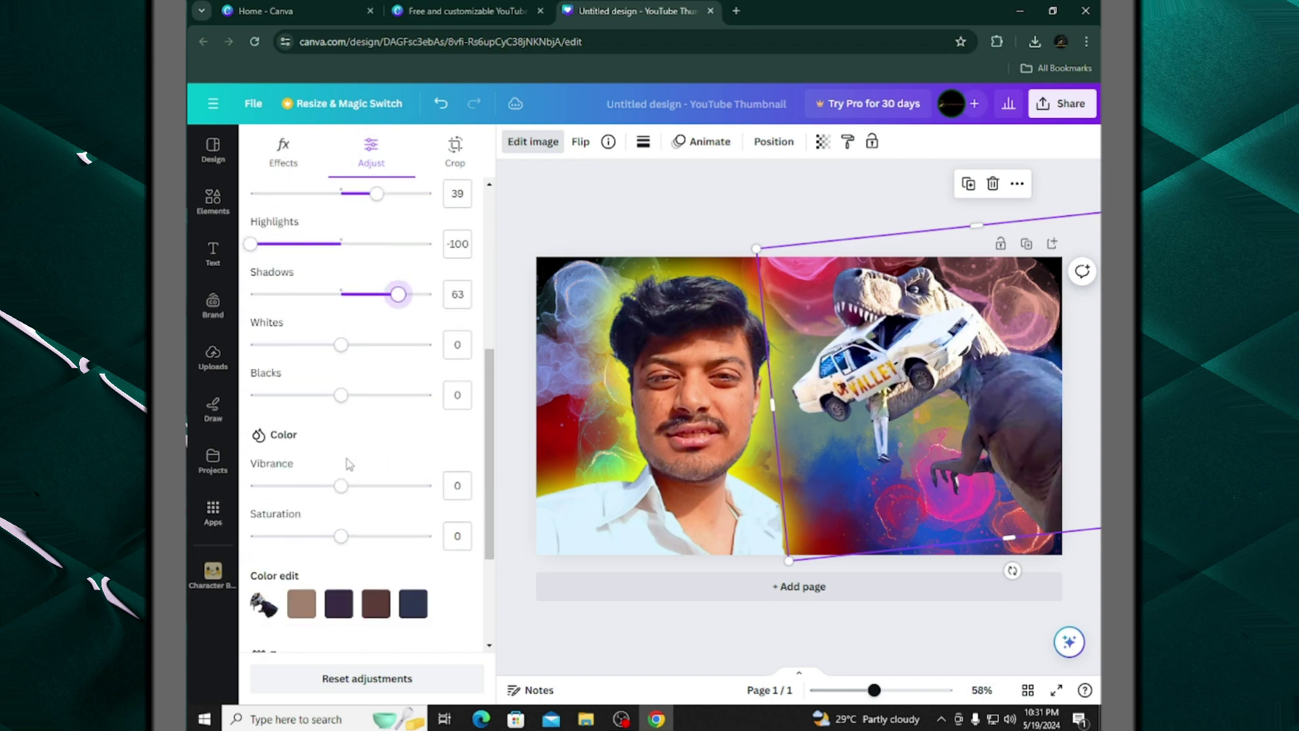
# Set the dinosaur and car image's whites to 28 and blacks to -3, and lower its shadows to -25
pyautogui.moveTo(341, 344)
pyautogui.mouseDown()
pyautogui.moveTo(360, 345)
pyautogui.moveTo(307, 345)
pyautogui.moveTo(366, 346)
pyautogui.mouseUp()
pyautogui.click(366, 393)
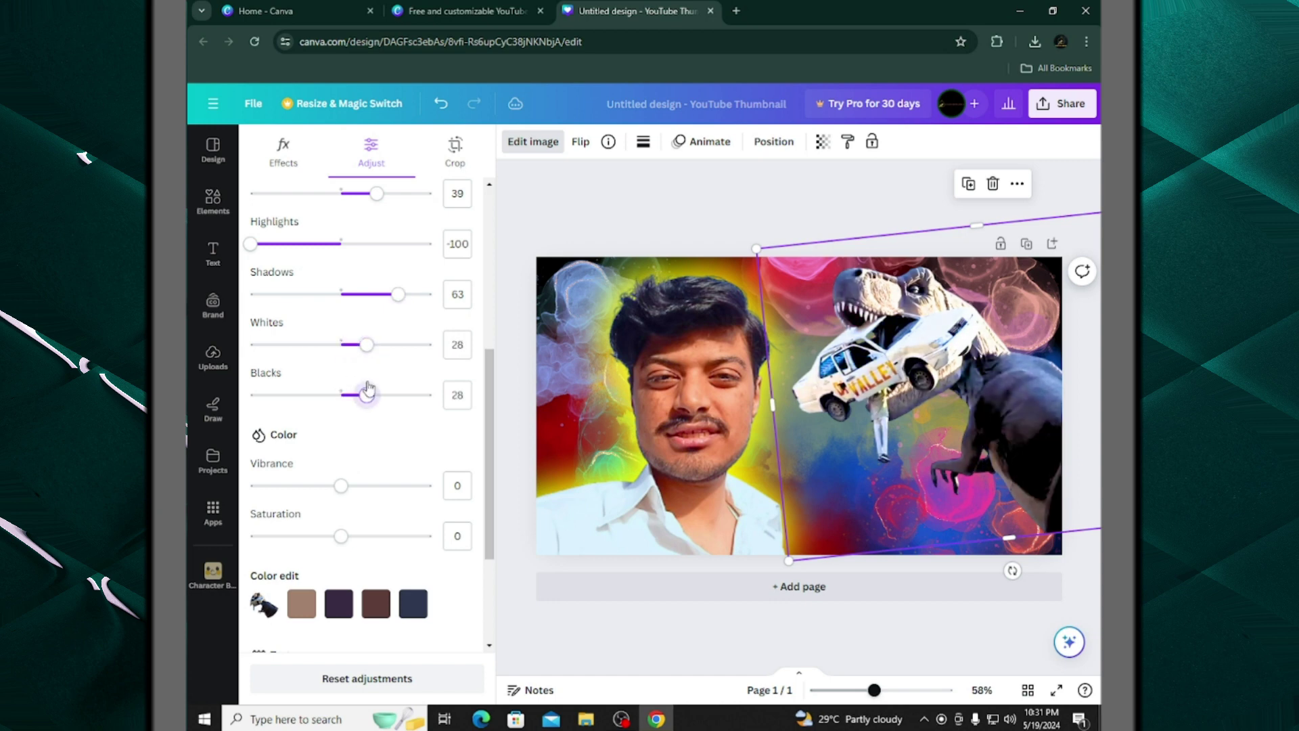
pyautogui.moveTo(369, 399); pyautogui.dragTo(337, 400)
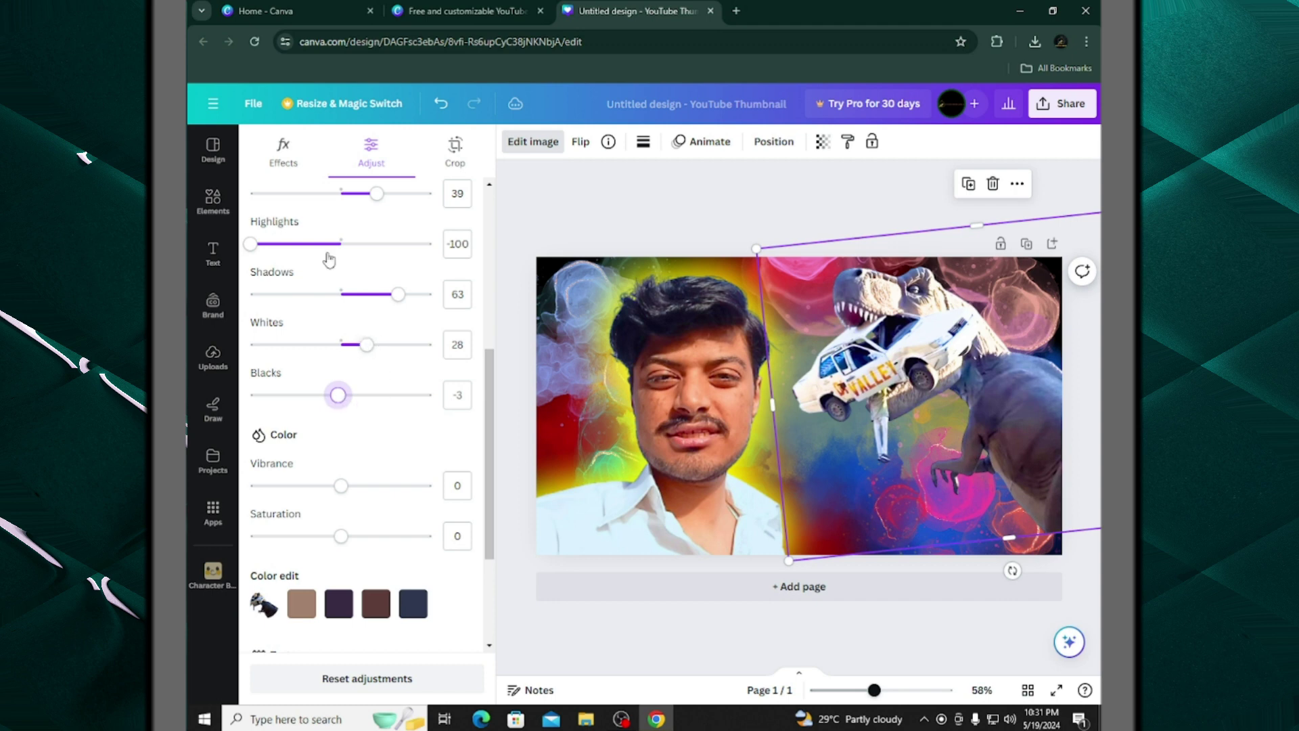
pyautogui.moveTo(402, 298); pyautogui.dragTo(322, 296)
# Set the dinosaur and car image's vibrance to 100 and saturation to 25
pyautogui.scroll(-3, 345, 293)
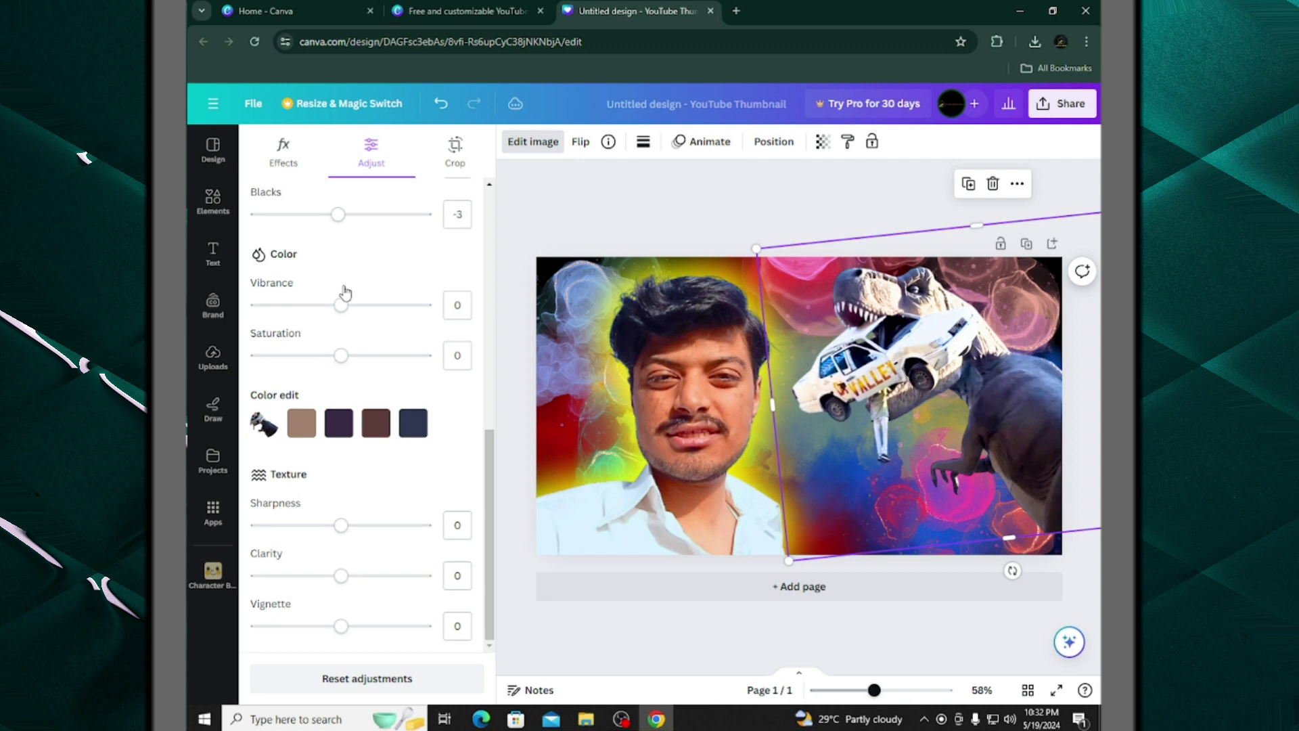
pyautogui.scroll(3, 357, 318)
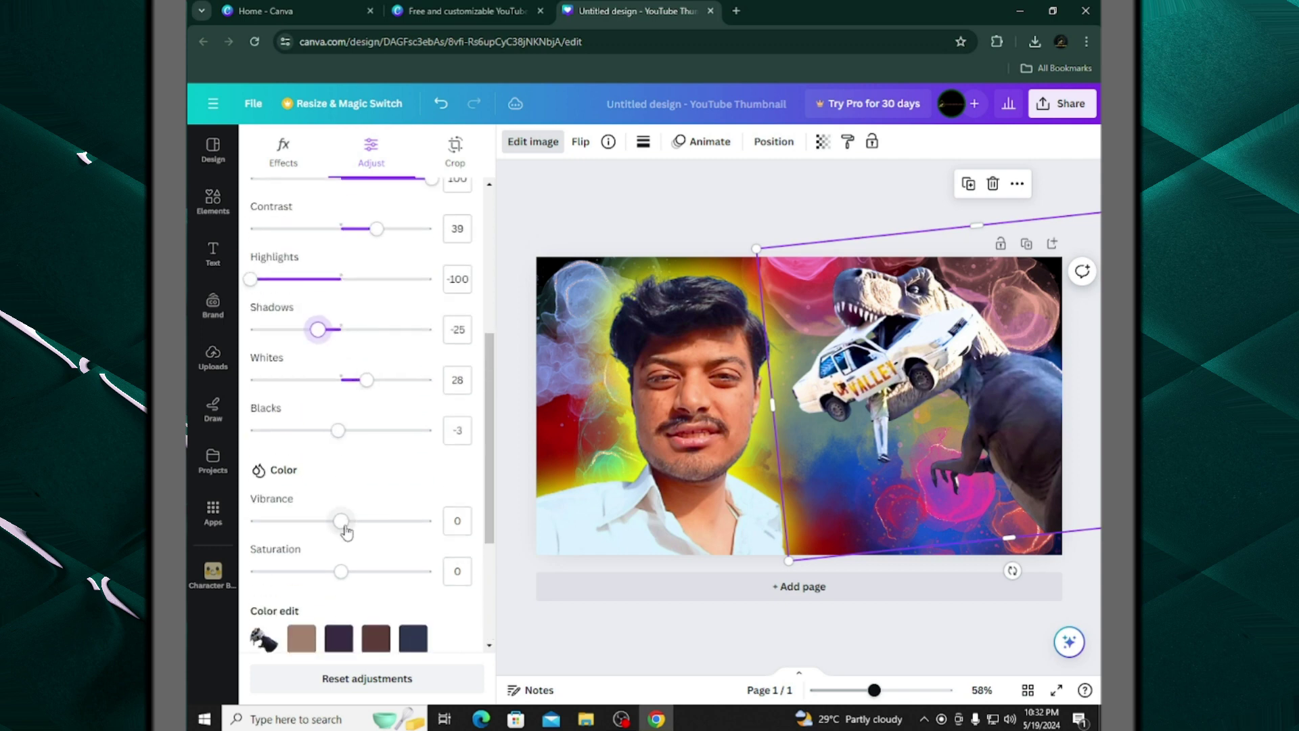
pyautogui.moveTo(344, 531); pyautogui.dragTo(545, 534)
pyautogui.moveTo(340, 571); pyautogui.dragTo(371, 584)
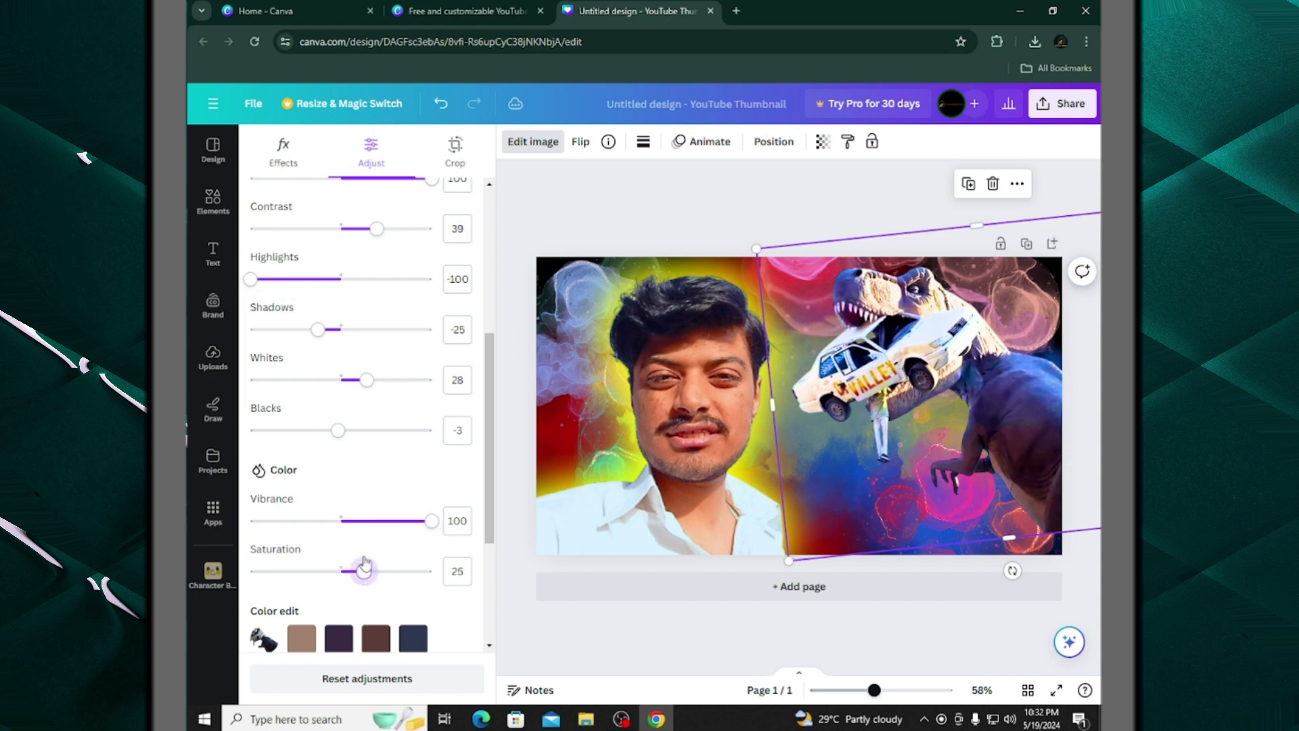
# Adjust the dinosaur and car image's white balance, ending with temperature 0 and tint -11
pyautogui.scroll(4, 386, 345)
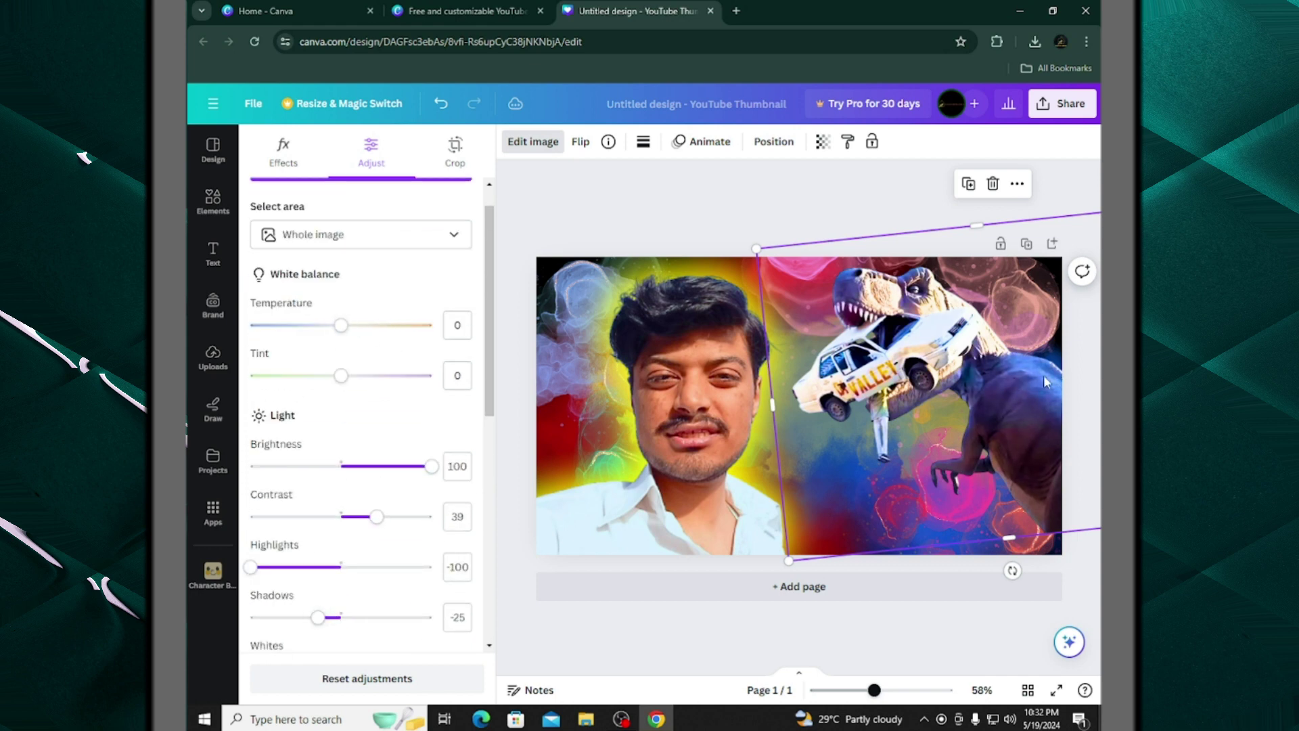
pyautogui.moveTo(333, 330); pyautogui.dragTo(323, 387)
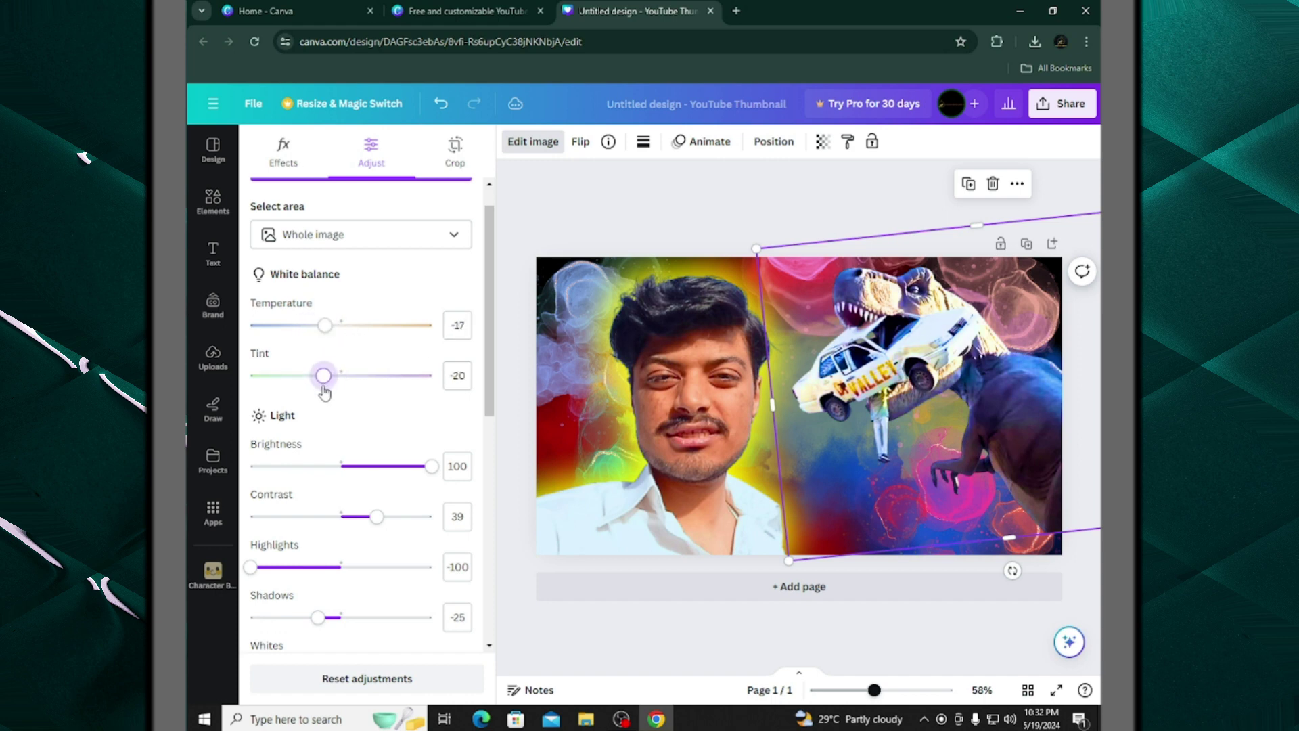
pyautogui.moveTo(328, 327); pyautogui.dragTo(343, 331)
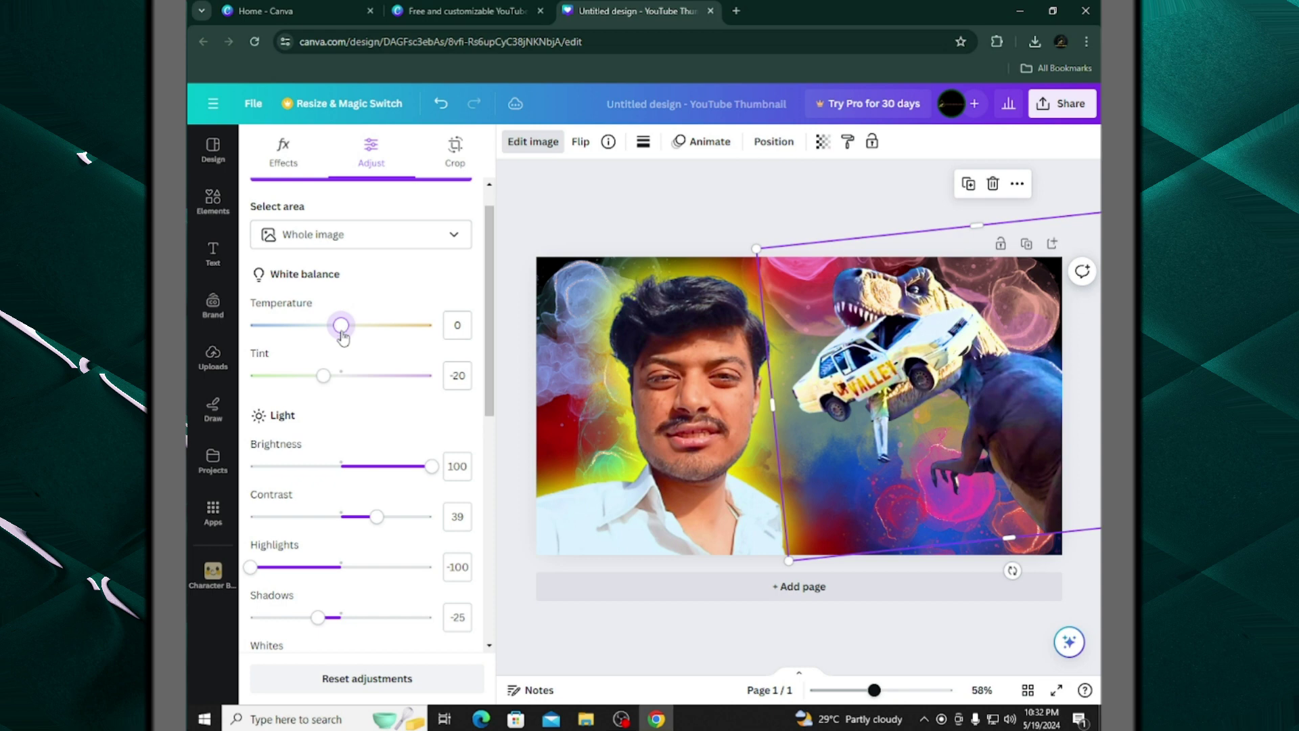
pyautogui.moveTo(334, 359); pyautogui.dragTo(350, 376)
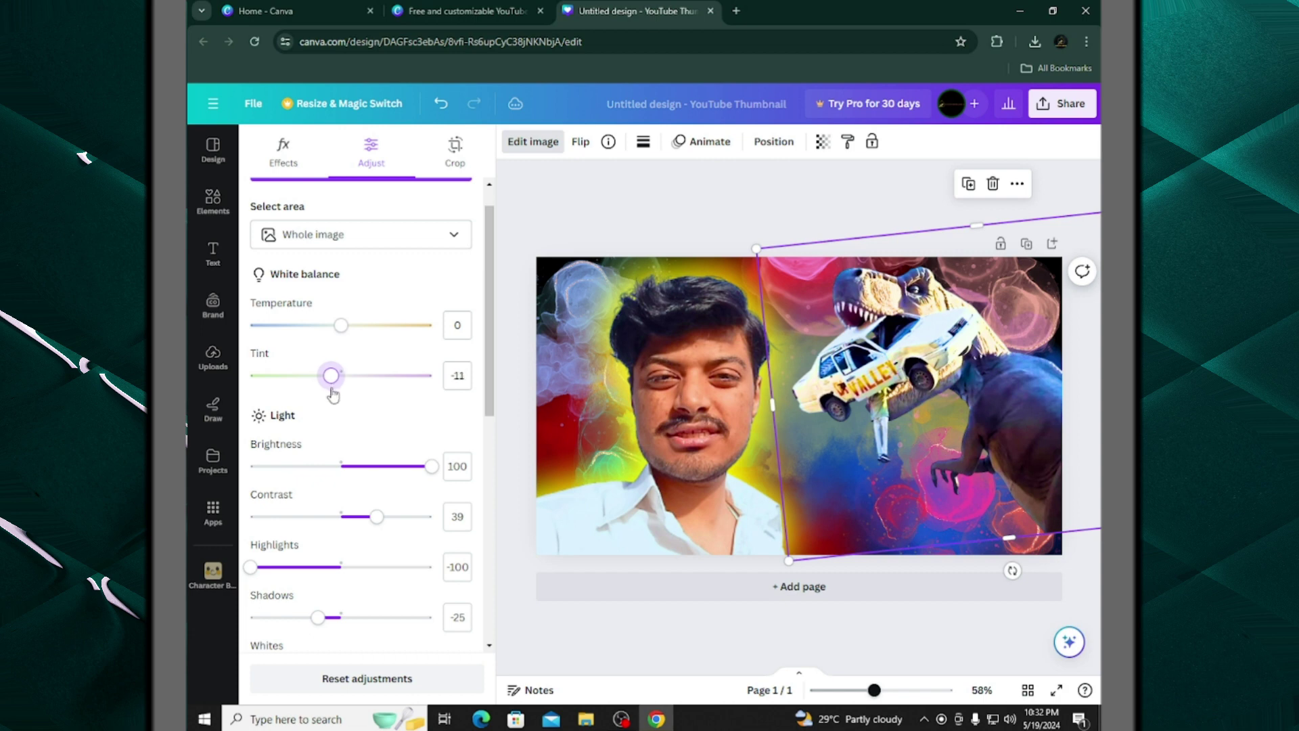
# Set the dinosaur and car image's sharpness to 100 and clarity to 34
pyautogui.scroll(-7, 335, 406)
pyautogui.moveTo(342, 527); pyautogui.dragTo(434, 539)
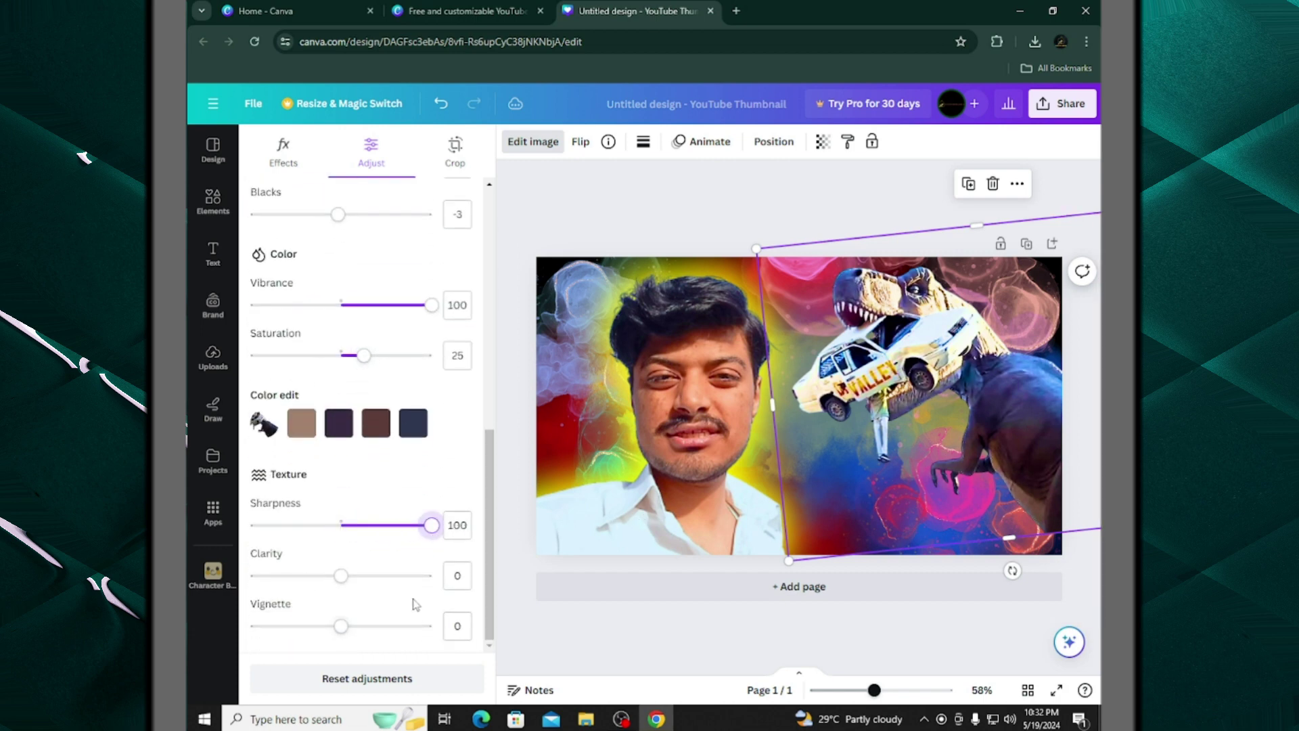
pyautogui.moveTo(348, 583); pyautogui.dragTo(374, 582)
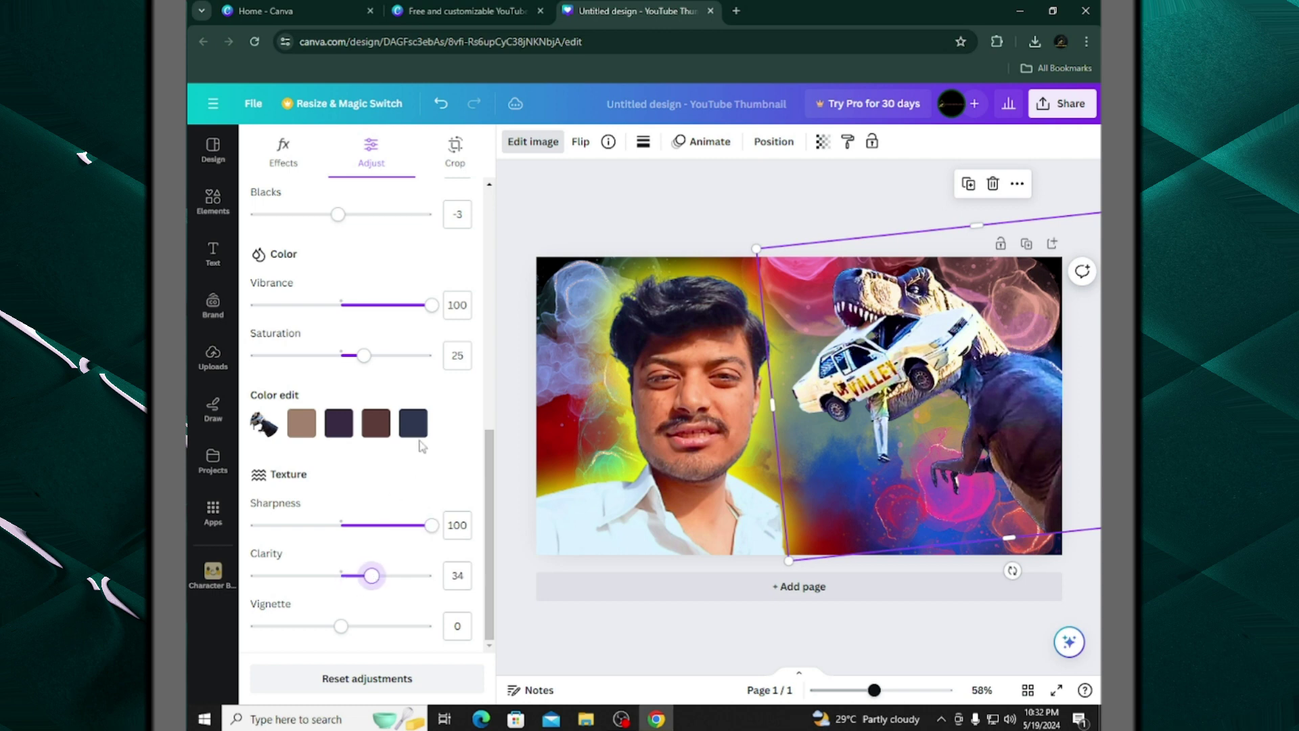
# Apply a bright green Glow shadow to the dinosaur and car image with size 41, blur 100 and intensity 100
pyautogui.scroll(1, 433, 417)
pyautogui.scroll(-1, 435, 414)
pyautogui.scroll(4, 404, 479)
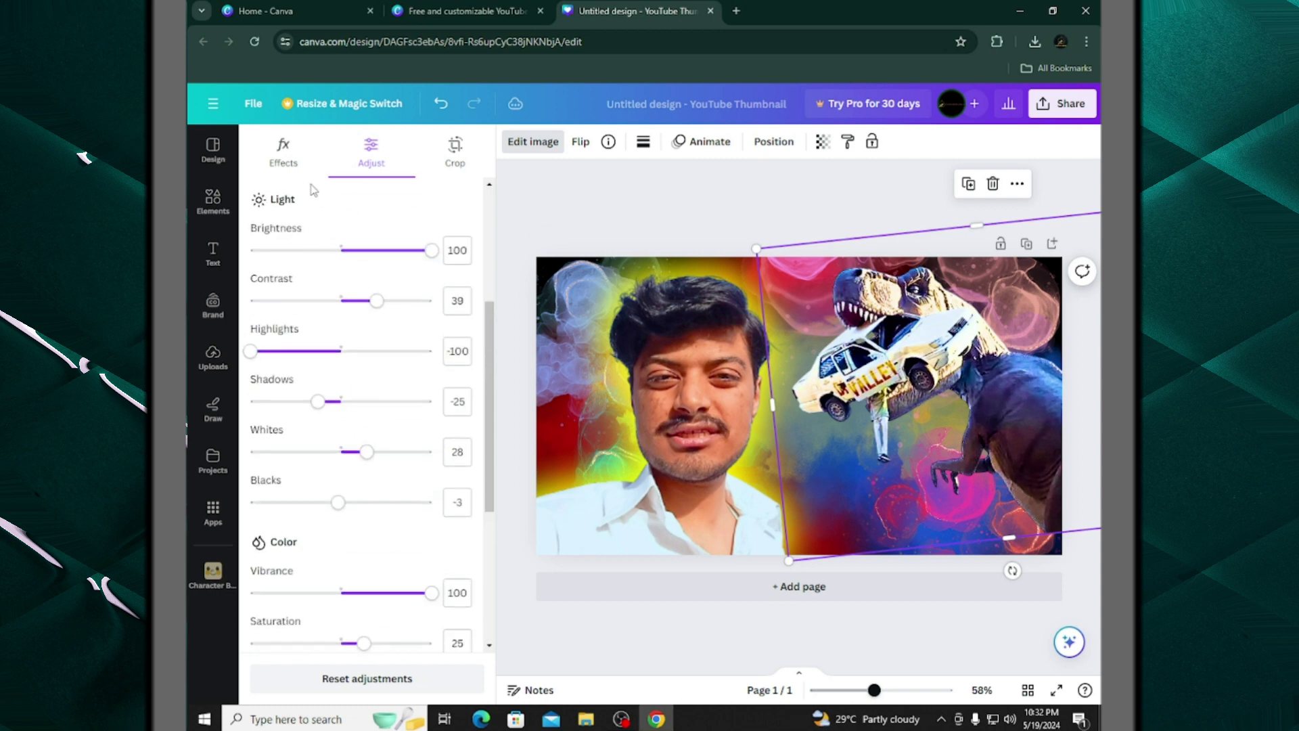
pyautogui.click(284, 150)
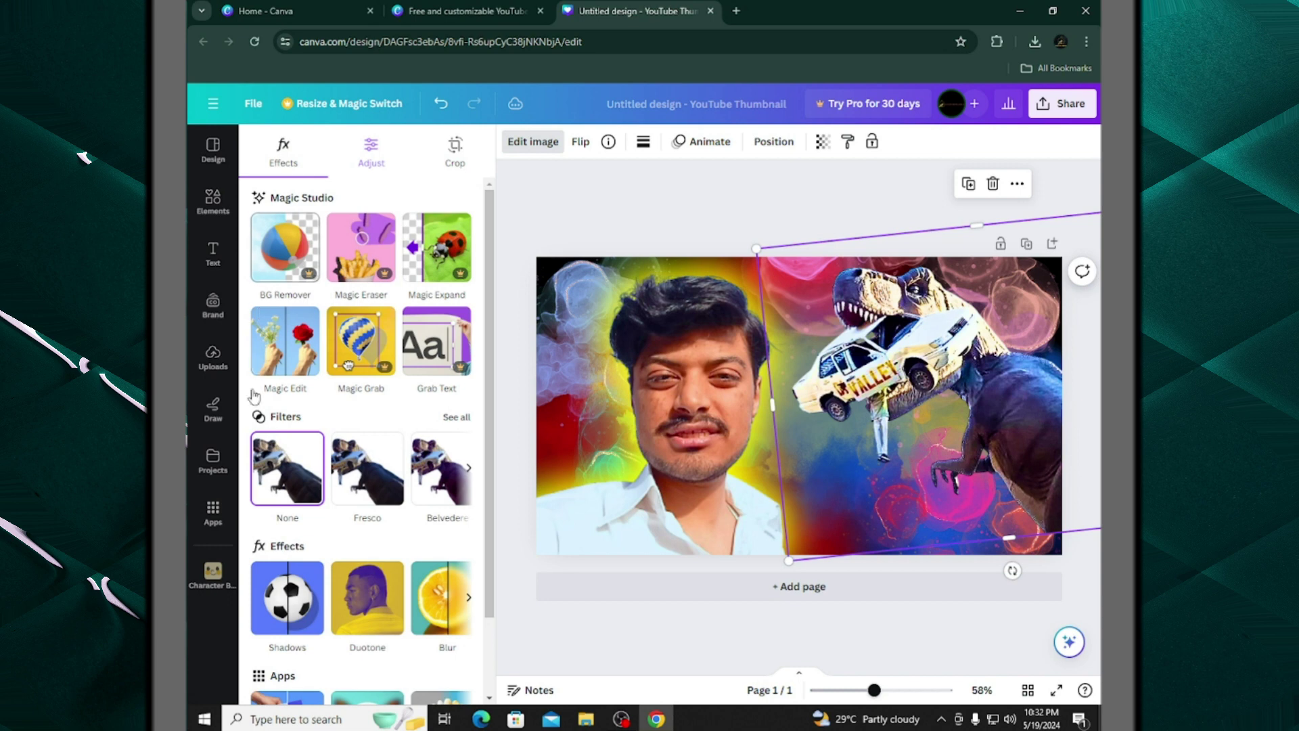
pyautogui.click(301, 605)
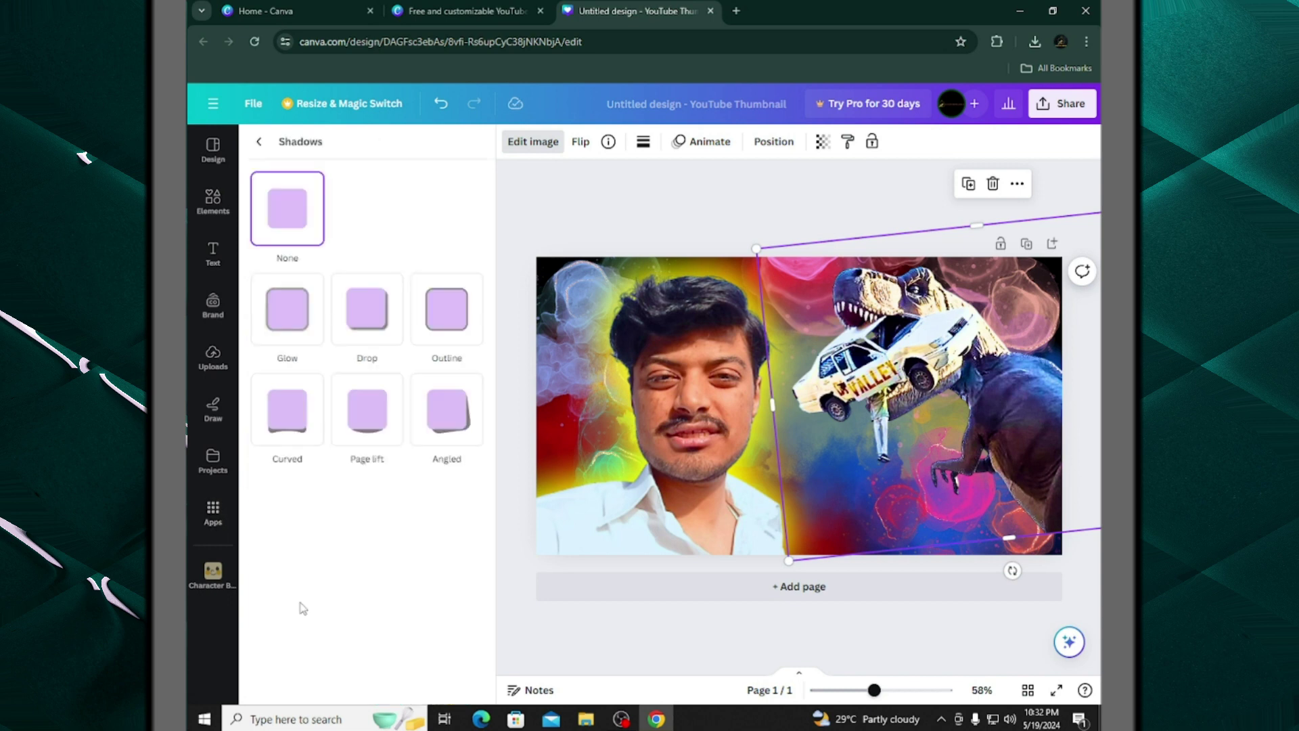
pyautogui.click(287, 328)
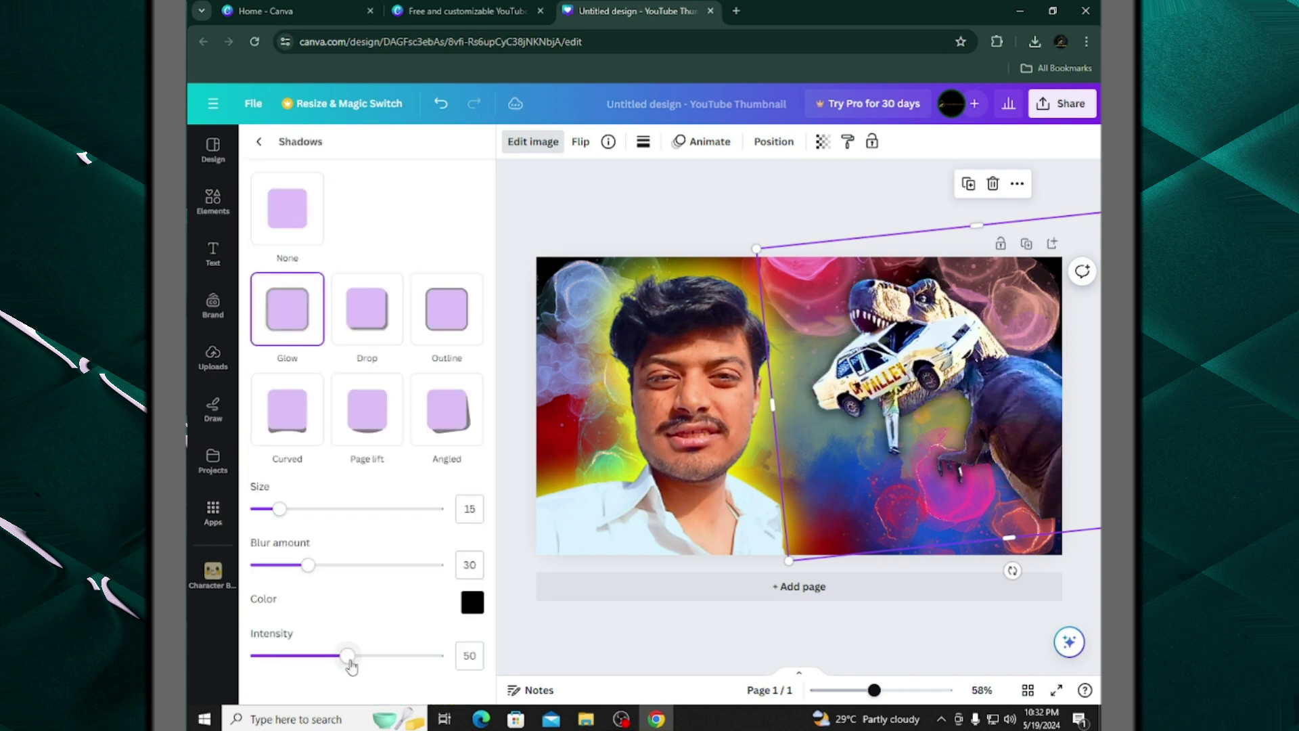
pyautogui.moveTo(347, 656); pyautogui.dragTo(444, 655)
pyautogui.moveTo(308, 565); pyautogui.dragTo(444, 565)
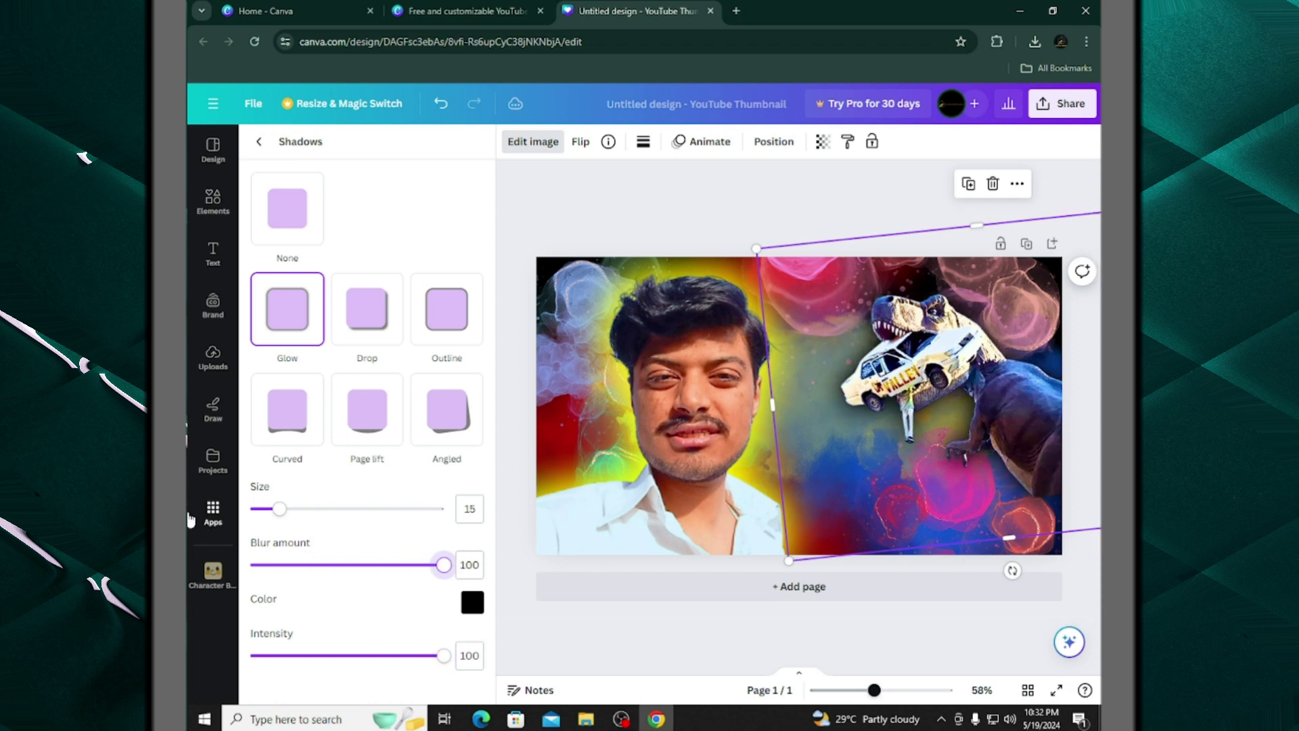
pyautogui.moveTo(280, 512); pyautogui.dragTo(331, 516)
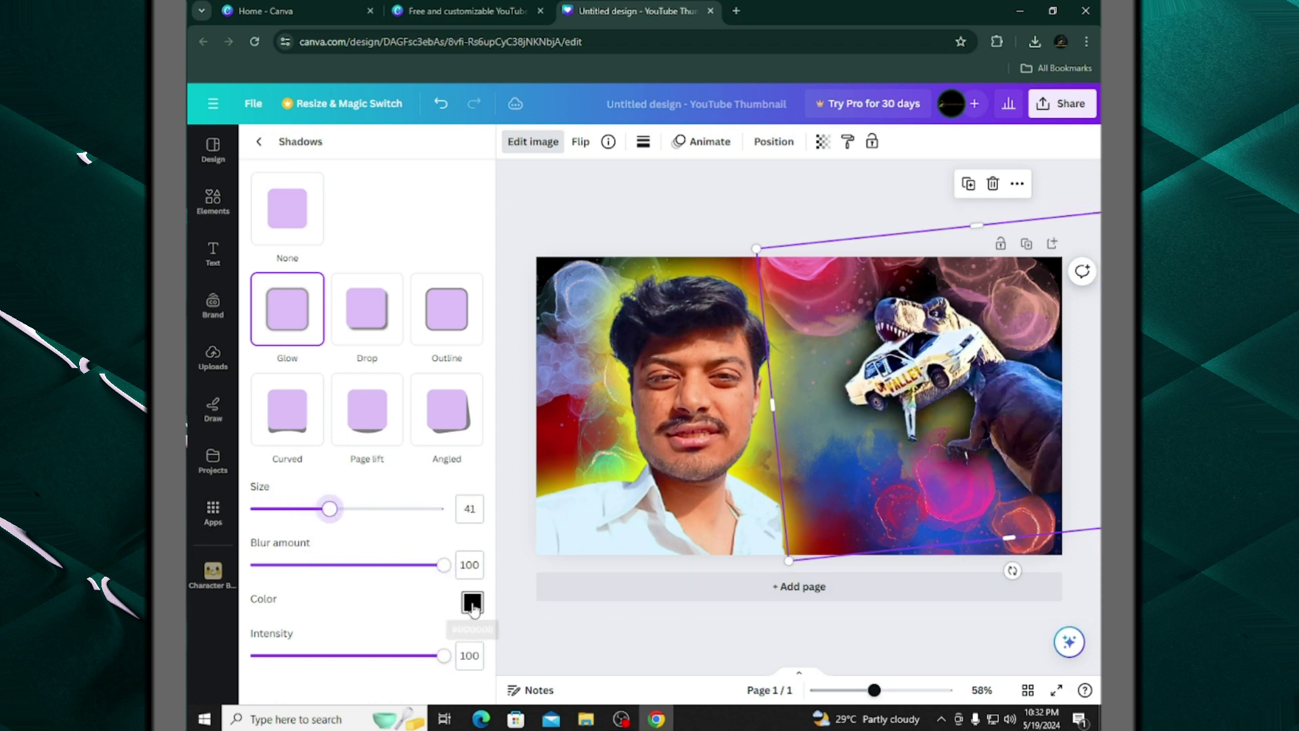
pyautogui.click(473, 602)
pyautogui.moveTo(479, 536); pyautogui.dragTo(675, 449)
# Enlarge the glowing dinosaur and car image and reposition it over the right half of the design
pyautogui.click(789, 563)
pyautogui.moveTo(788, 563); pyautogui.dragTo(589, 697)
pyautogui.moveTo(838, 423); pyautogui.dragTo(958, 431)
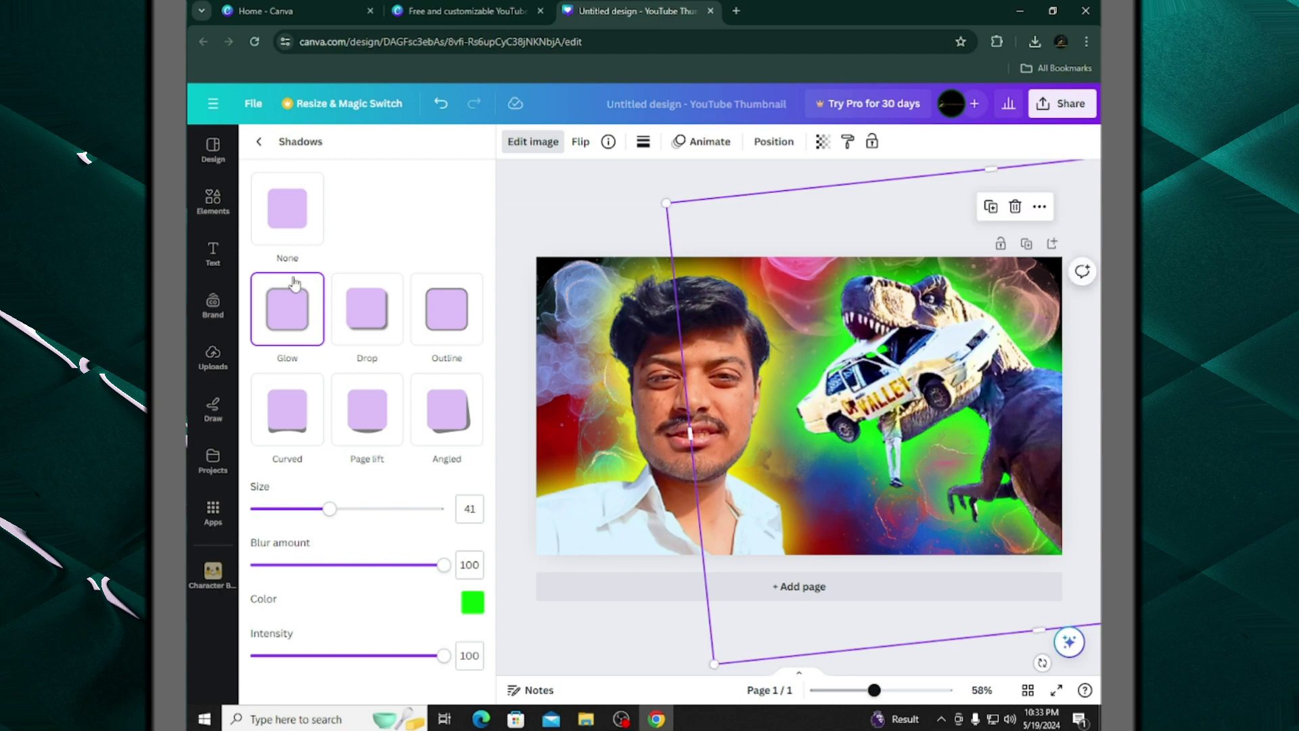
# Try the rough black brush stroke from the recently used elements over the design's lower right area, and remove it
pyautogui.click(203, 203)
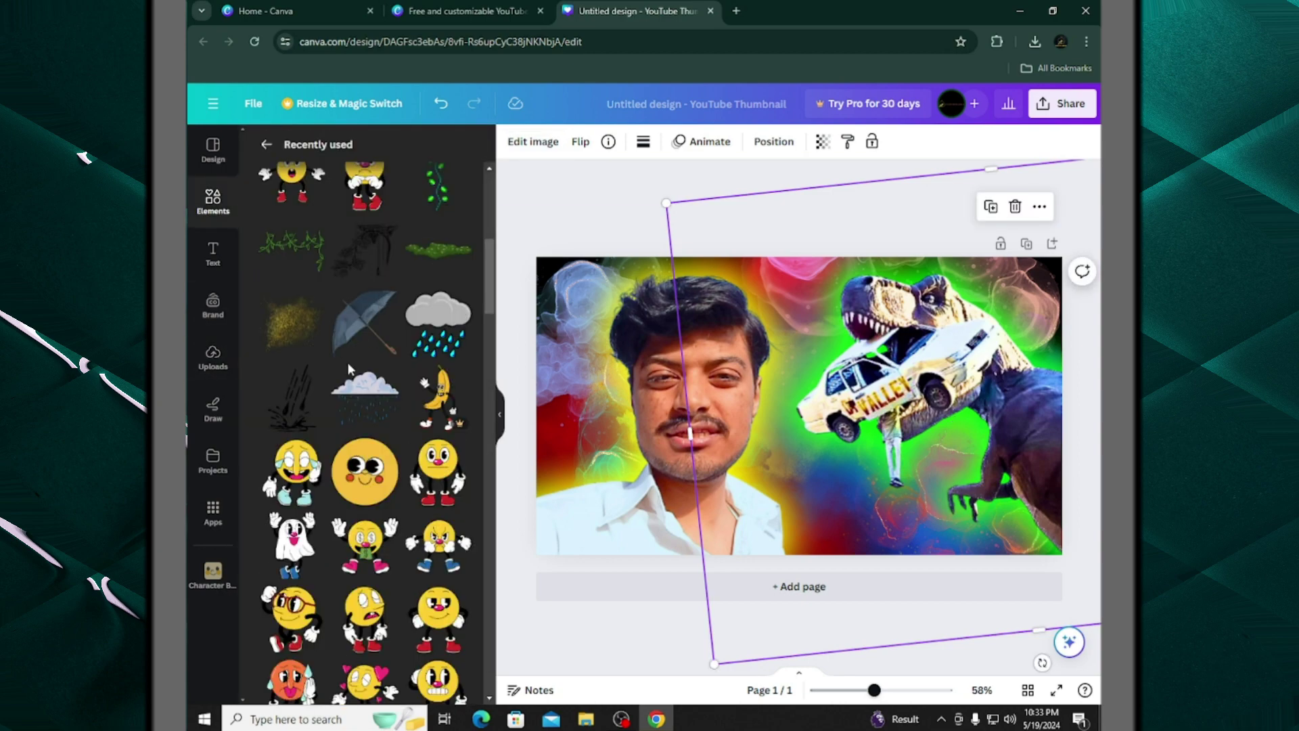
pyautogui.scroll(6, 347, 362)
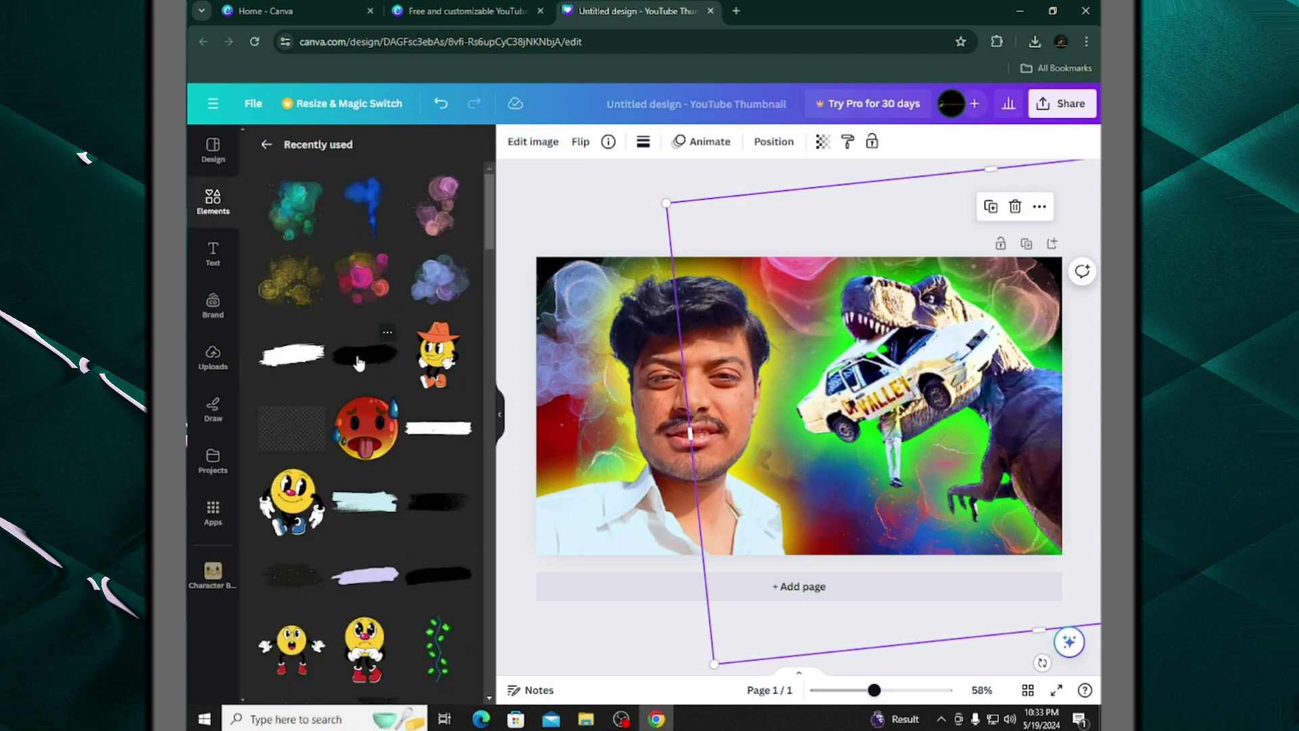
pyautogui.click(358, 365)
pyautogui.moveTo(833, 460)
pyautogui.mouseDown()
pyautogui.moveTo(798, 476)
pyautogui.moveTo(809, 507)
pyautogui.moveTo(831, 508)
pyautogui.mouseUp()
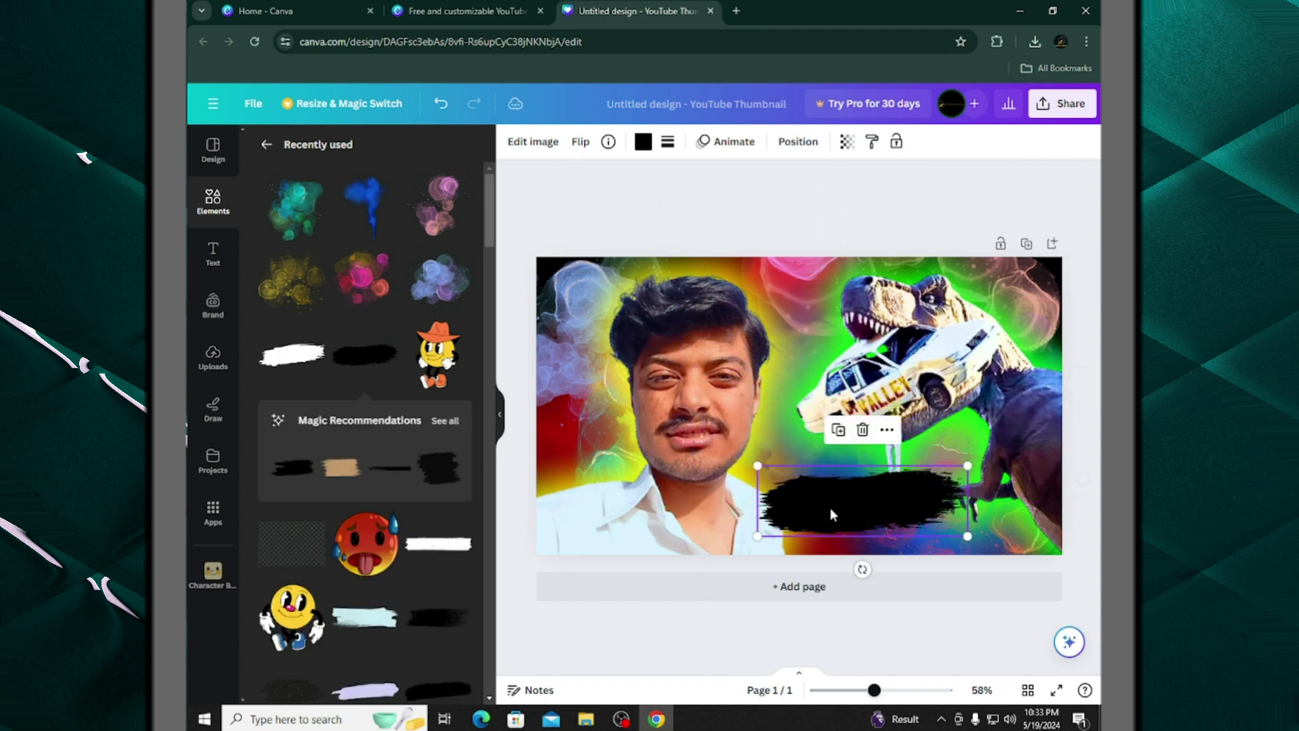
pyautogui.click(860, 429)
# Add the long white brush stroke from the recently used elements, enlarge it and place it below the dinosaur's car
pyautogui.click(459, 545)
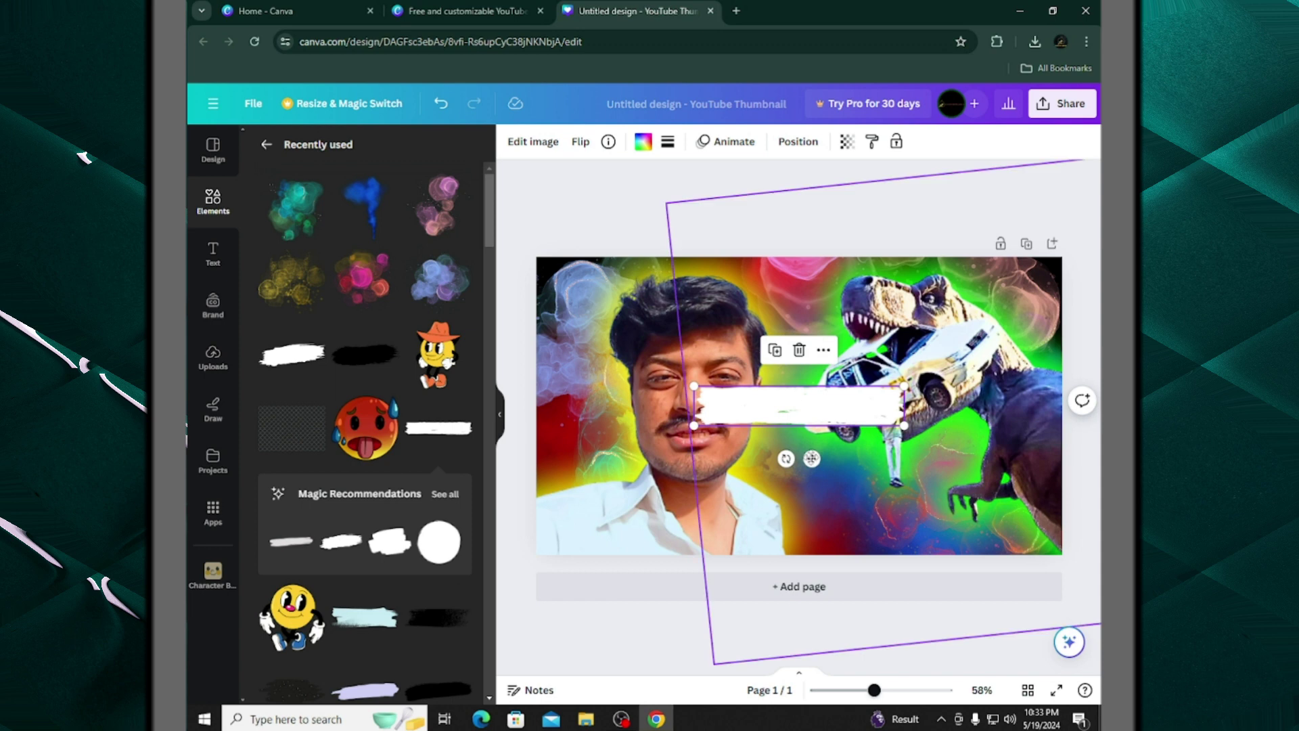
pyautogui.moveTo(816, 455)
pyautogui.mouseDown()
pyautogui.moveTo(858, 567)
pyautogui.moveTo(904, 585)
pyautogui.mouseUp()
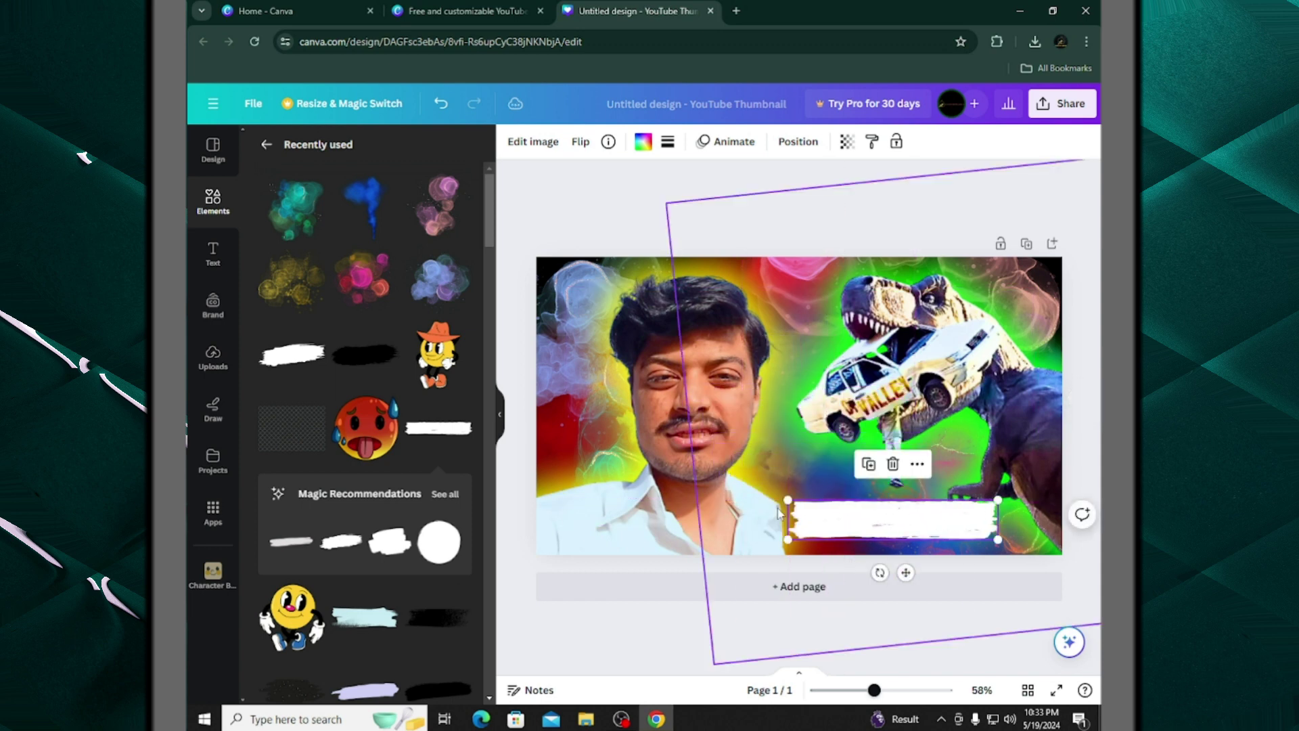
pyautogui.moveTo(789, 506); pyautogui.dragTo(695, 483)
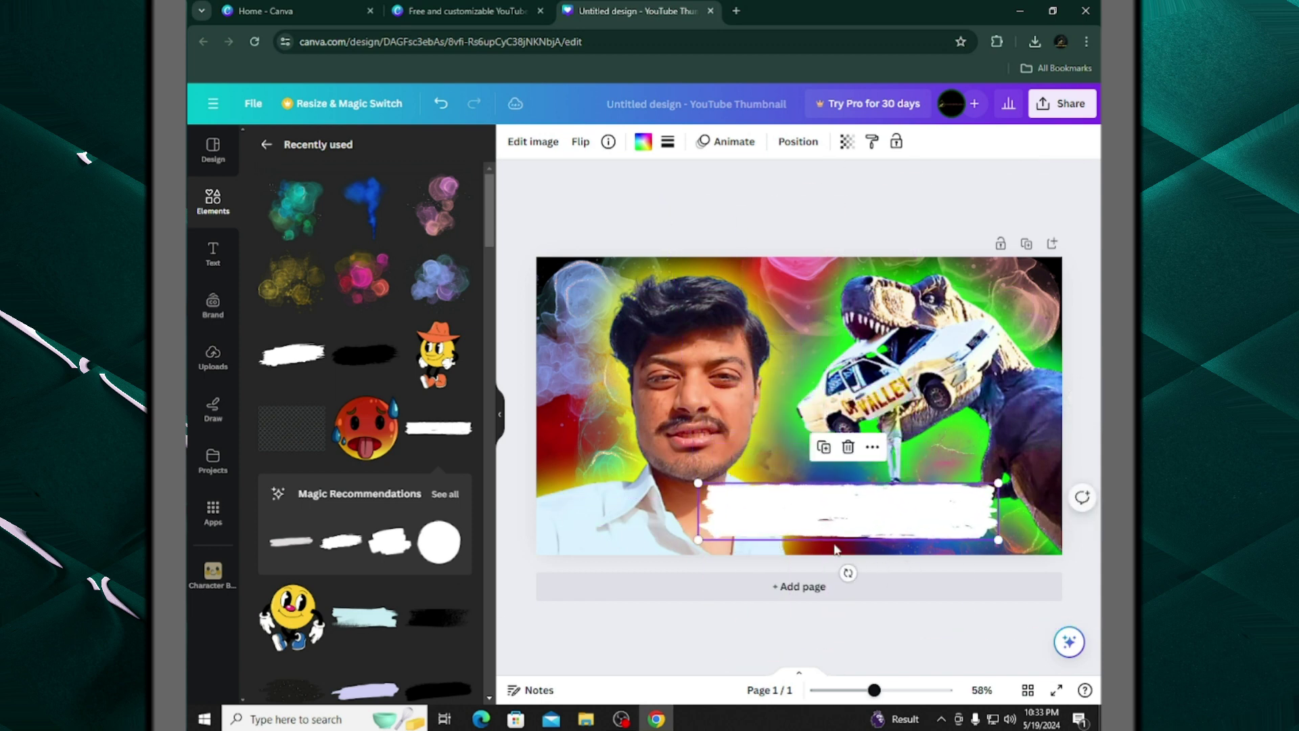
pyautogui.moveTo(865, 522); pyautogui.dragTo(889, 528)
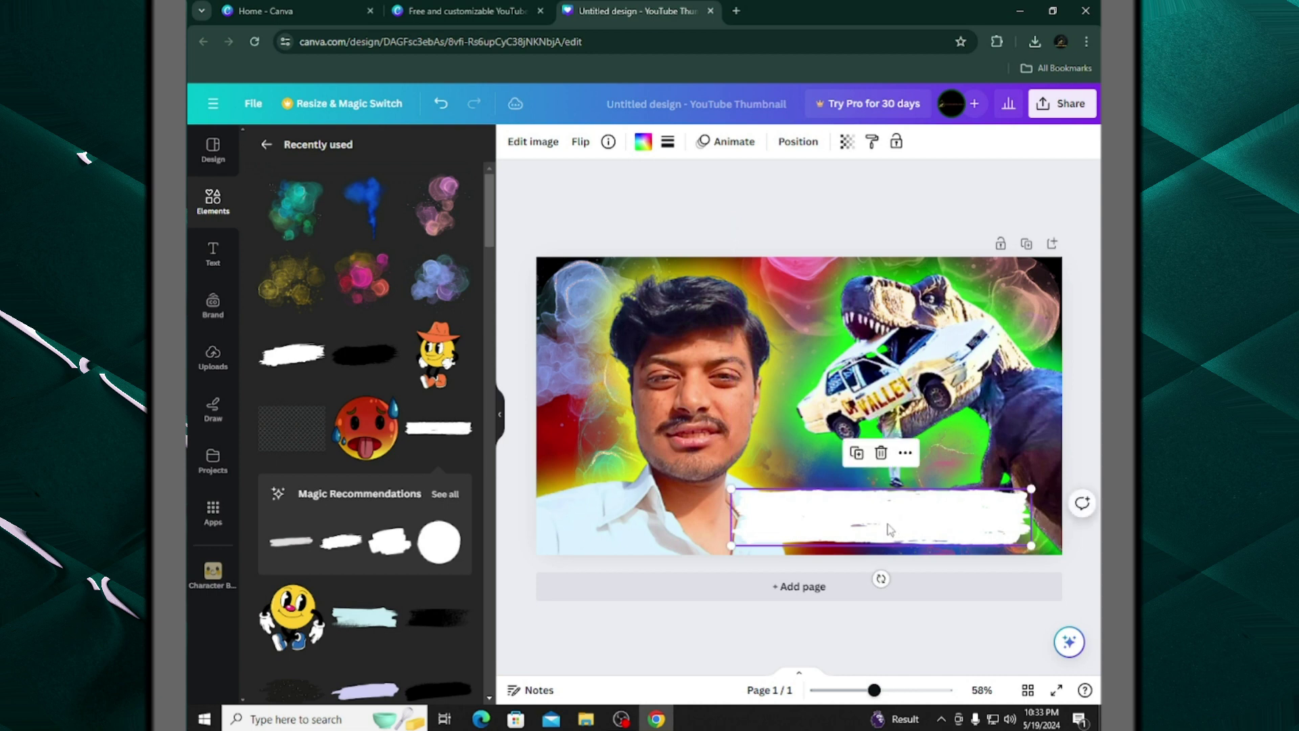
# Recolour the brush stroke black, move it toward the design's right edge and enlarge it to about 765 by 143
pyautogui.click(645, 141)
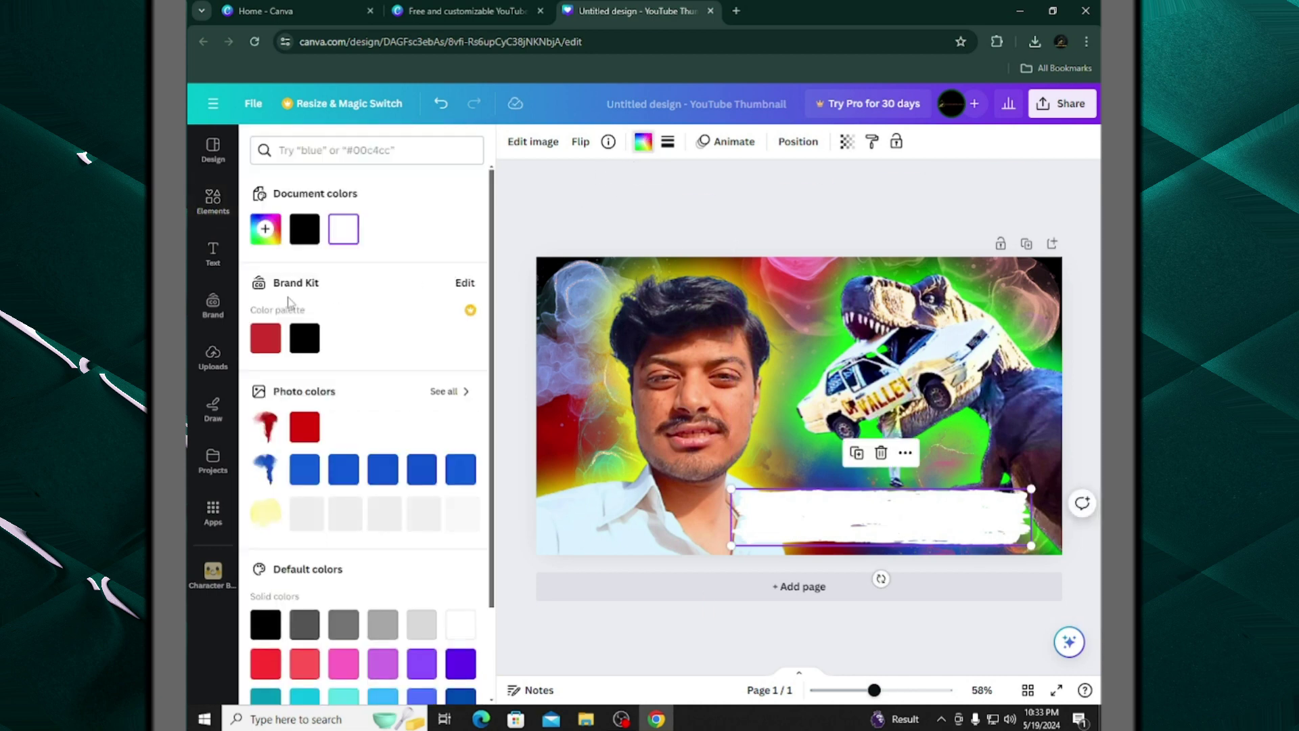
pyautogui.click(305, 229)
pyautogui.moveTo(900, 530); pyautogui.dragTo(922, 525)
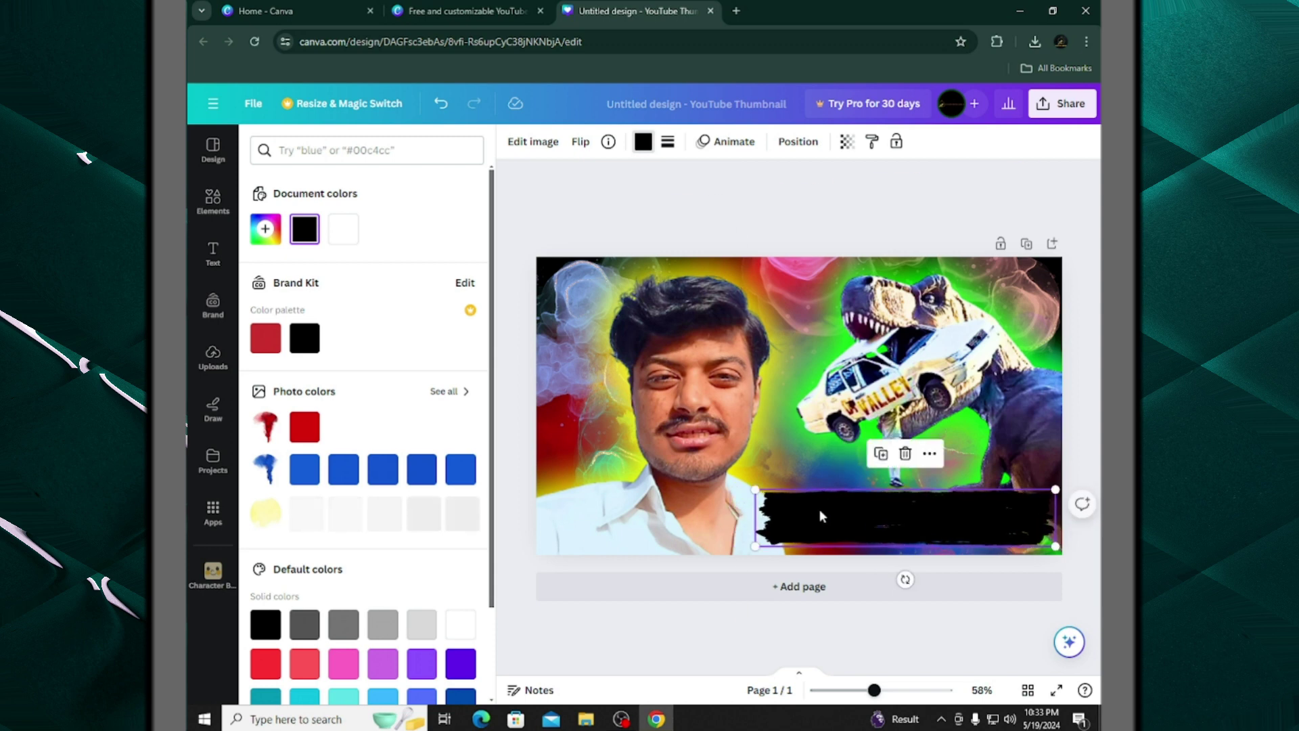
pyautogui.moveTo(760, 489); pyautogui.dragTo(741, 488)
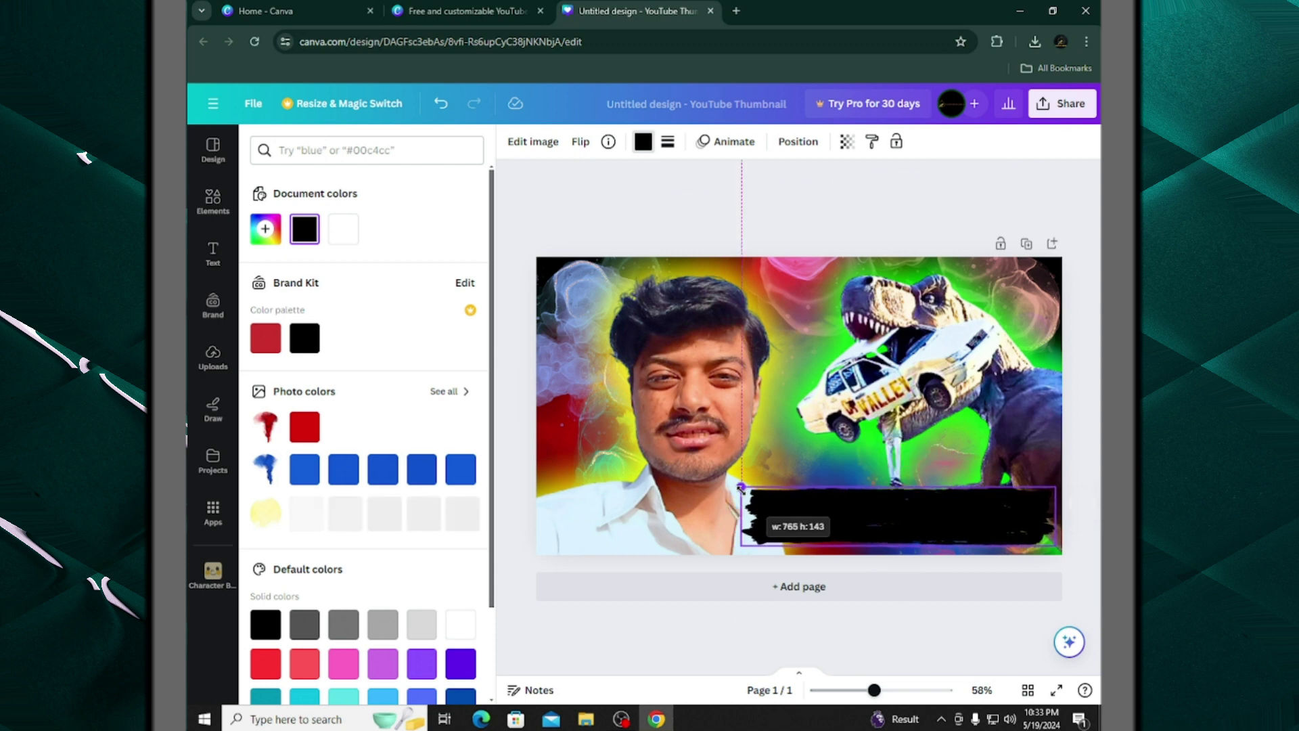
# Change the brush stroke to a custom cyan colour, #00E8FF
pyautogui.click(270, 232)
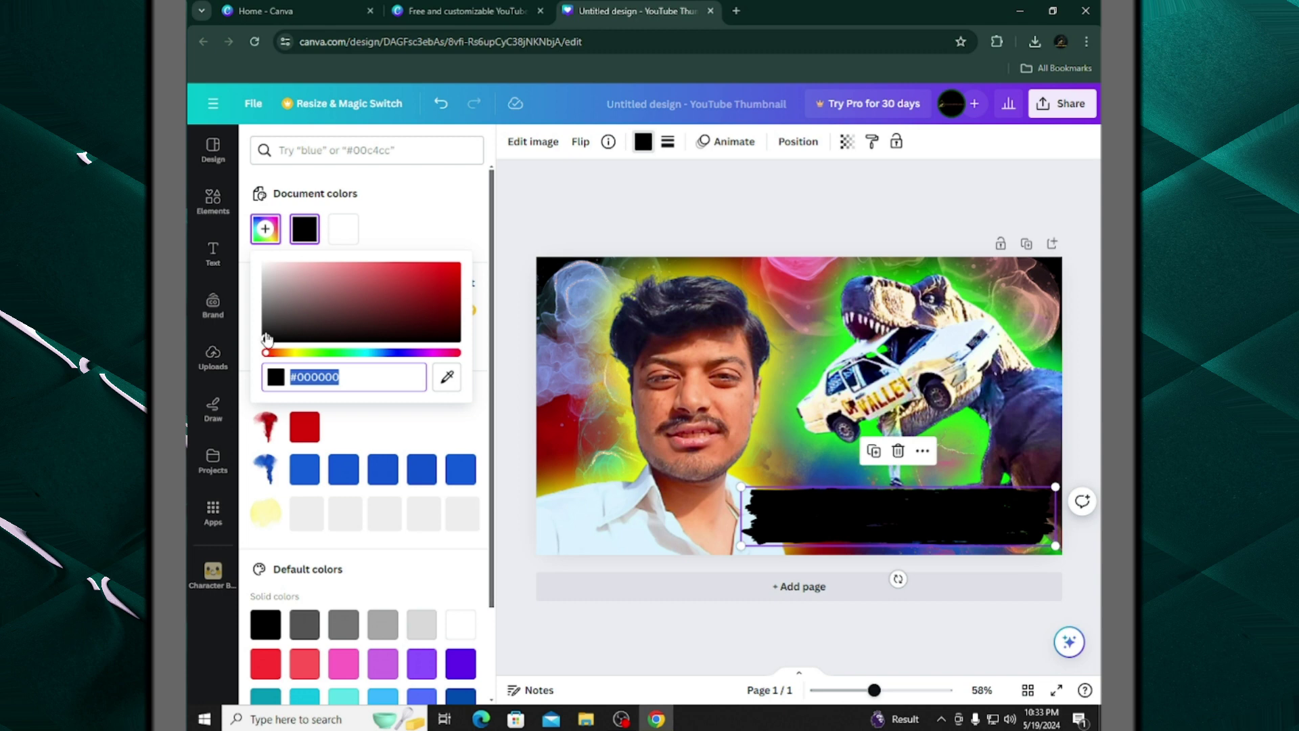
pyautogui.write('#FF0000')
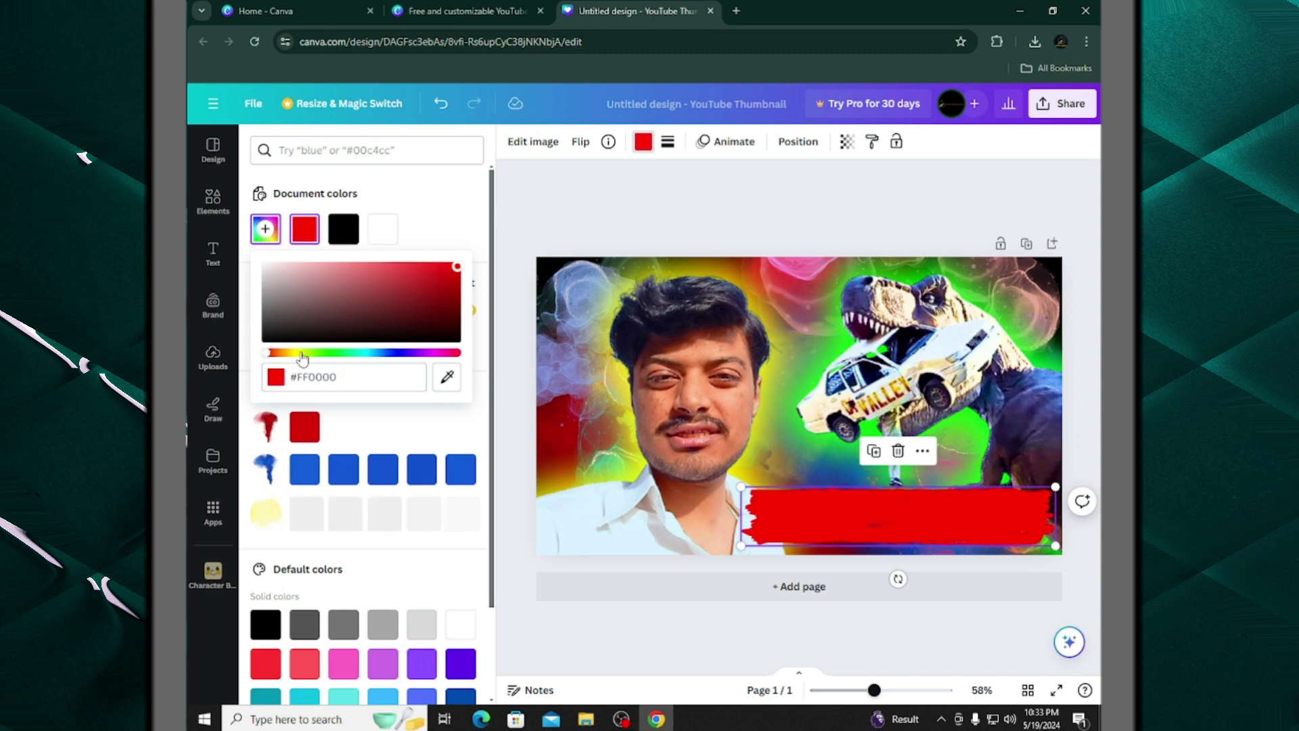
pyautogui.click(301, 352)
pyautogui.moveTo(306, 365); pyautogui.dragTo(365, 382)
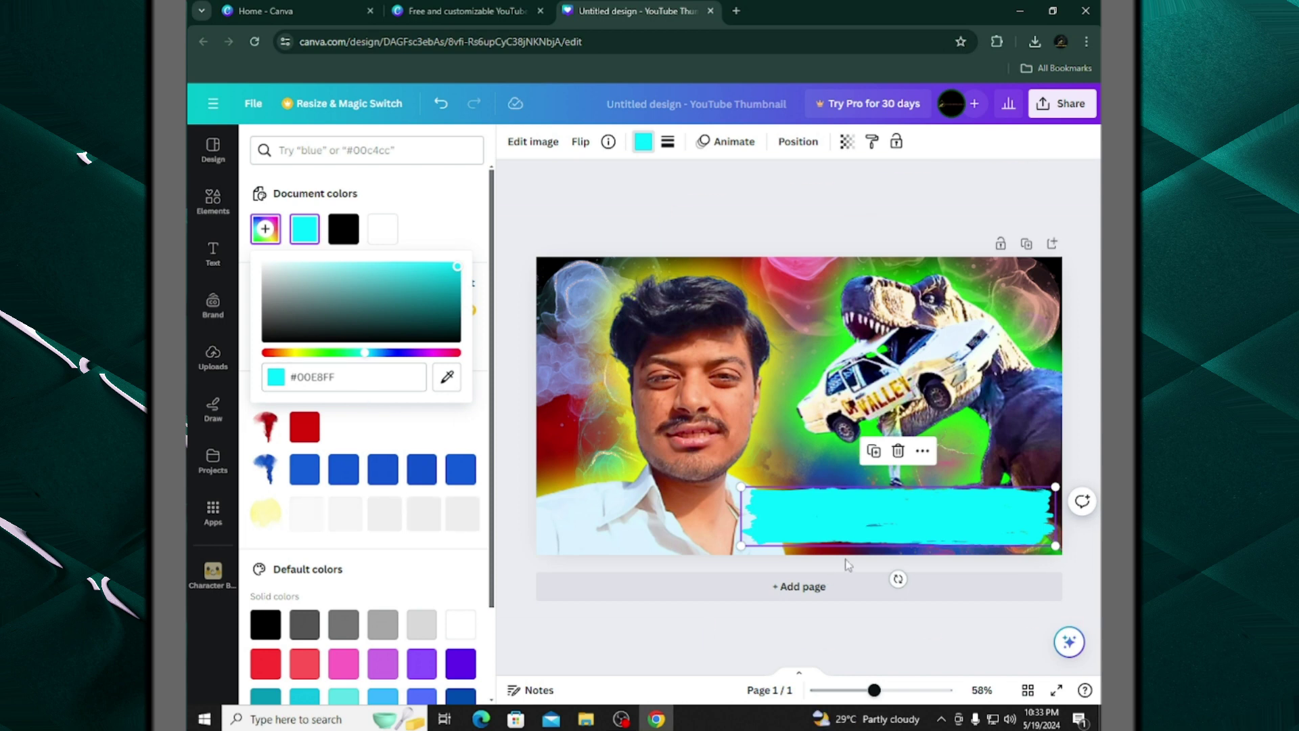
pyautogui.press('Escape')
pyautogui.click(535, 143)
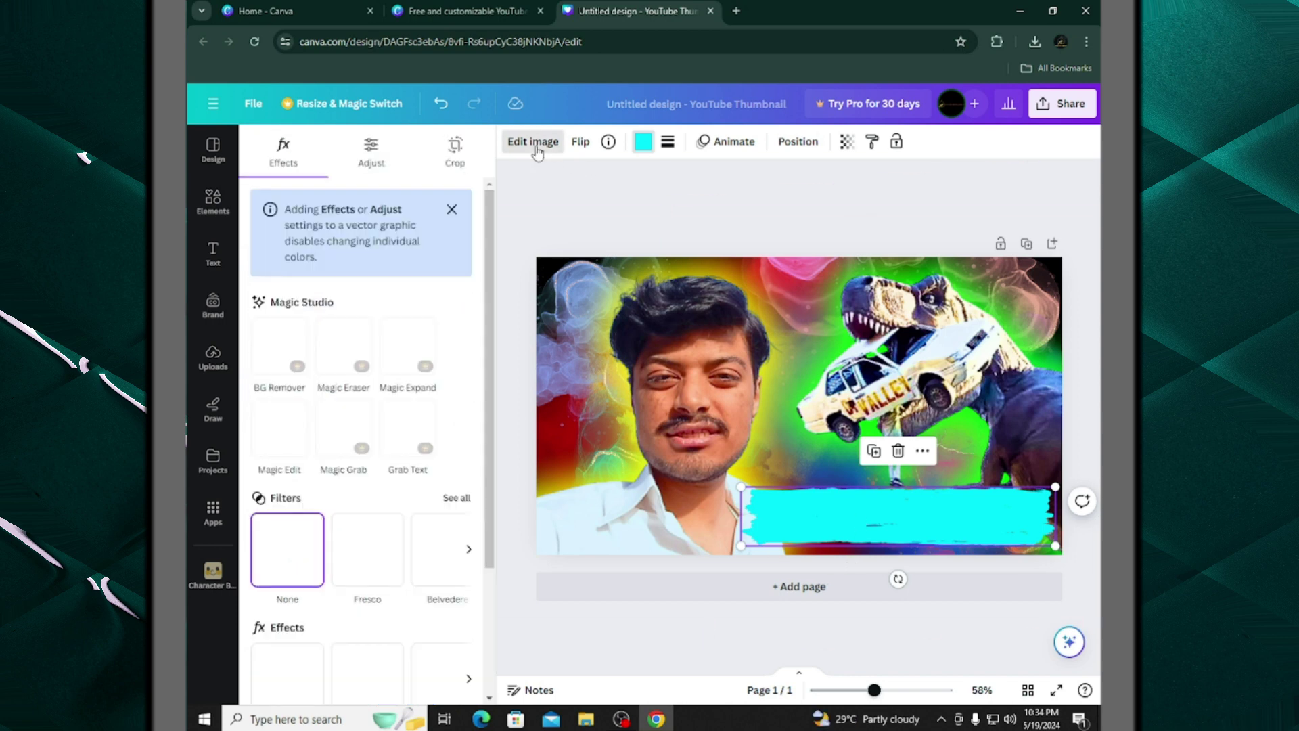
pyautogui.click(371, 151)
pyautogui.moveTo(341, 603)
pyautogui.mouseDown()
pyautogui.moveTo(386, 603)
pyautogui.moveTo(321, 602)
pyautogui.mouseUp()
pyautogui.hotkey('ctrl', 'z')
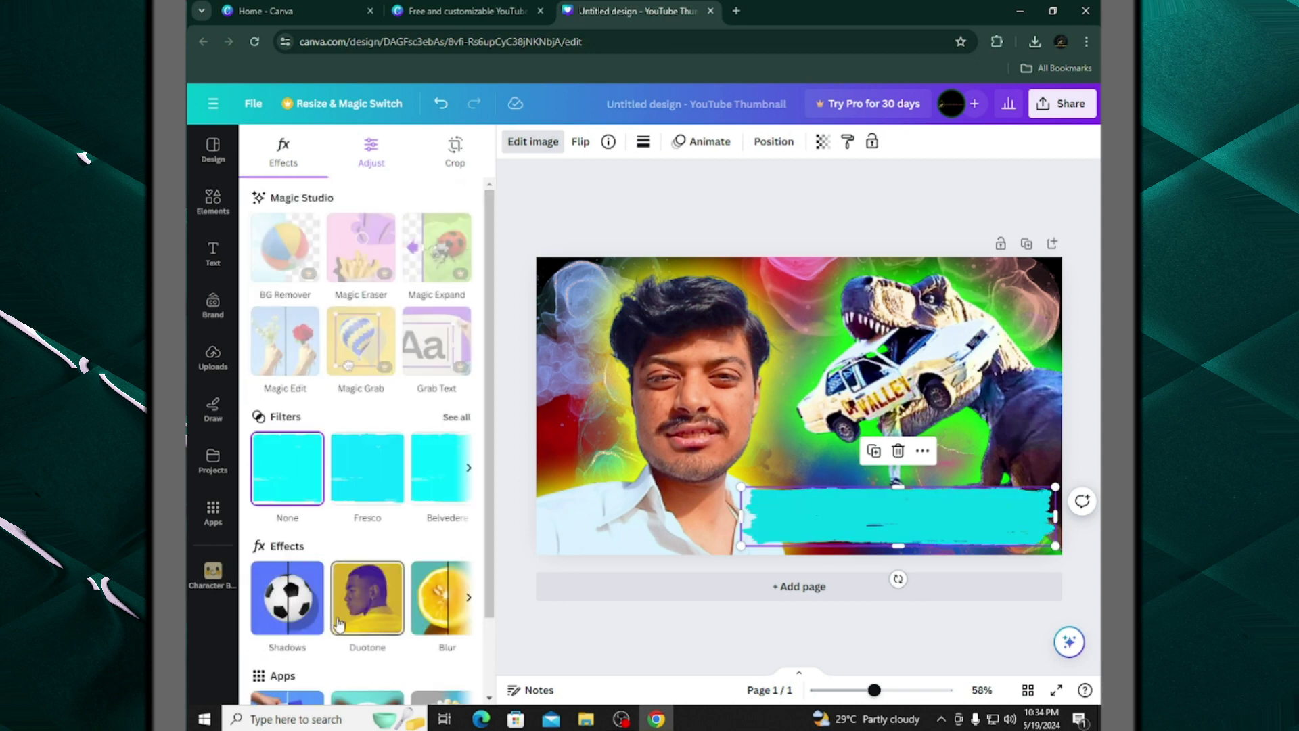
pyautogui.click(441, 105)
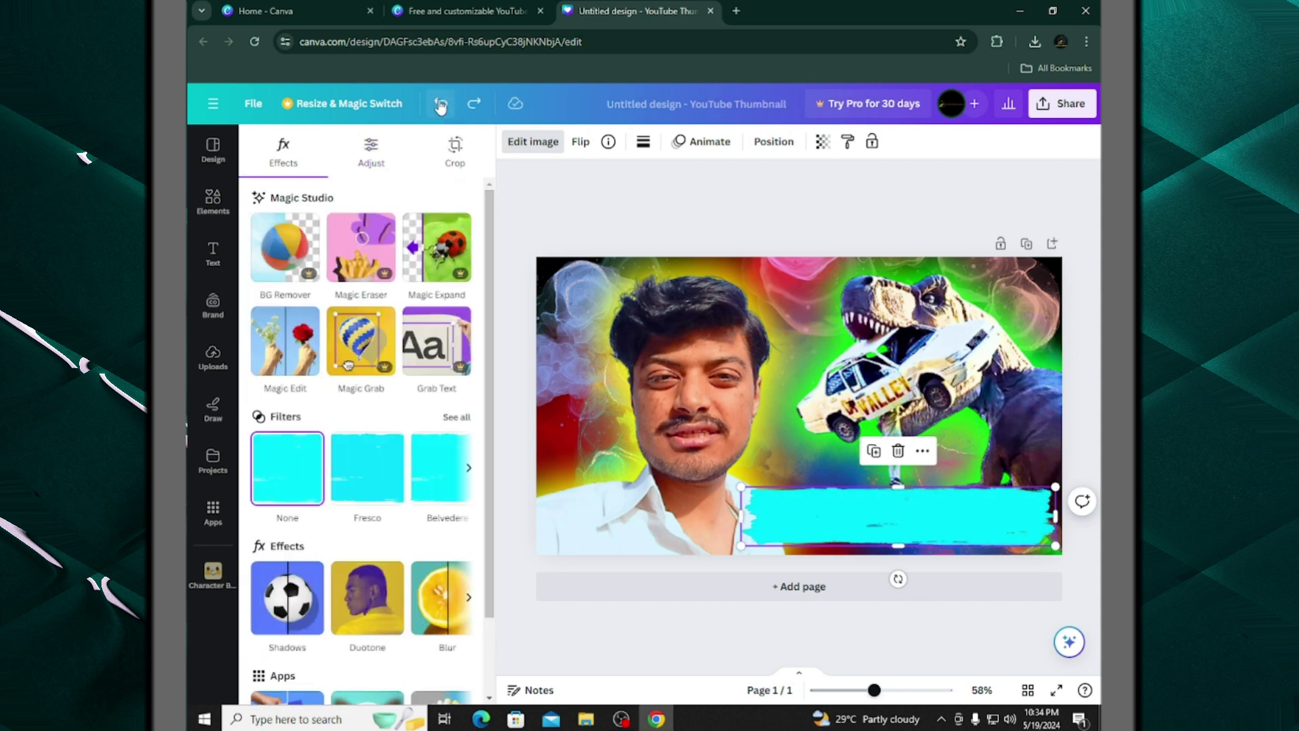
# Set the cyan brush stroke's vignette, sharpness and clarity adjustments to 100 each
pyautogui.click(363, 148)
pyautogui.scroll(-8, 362, 541)
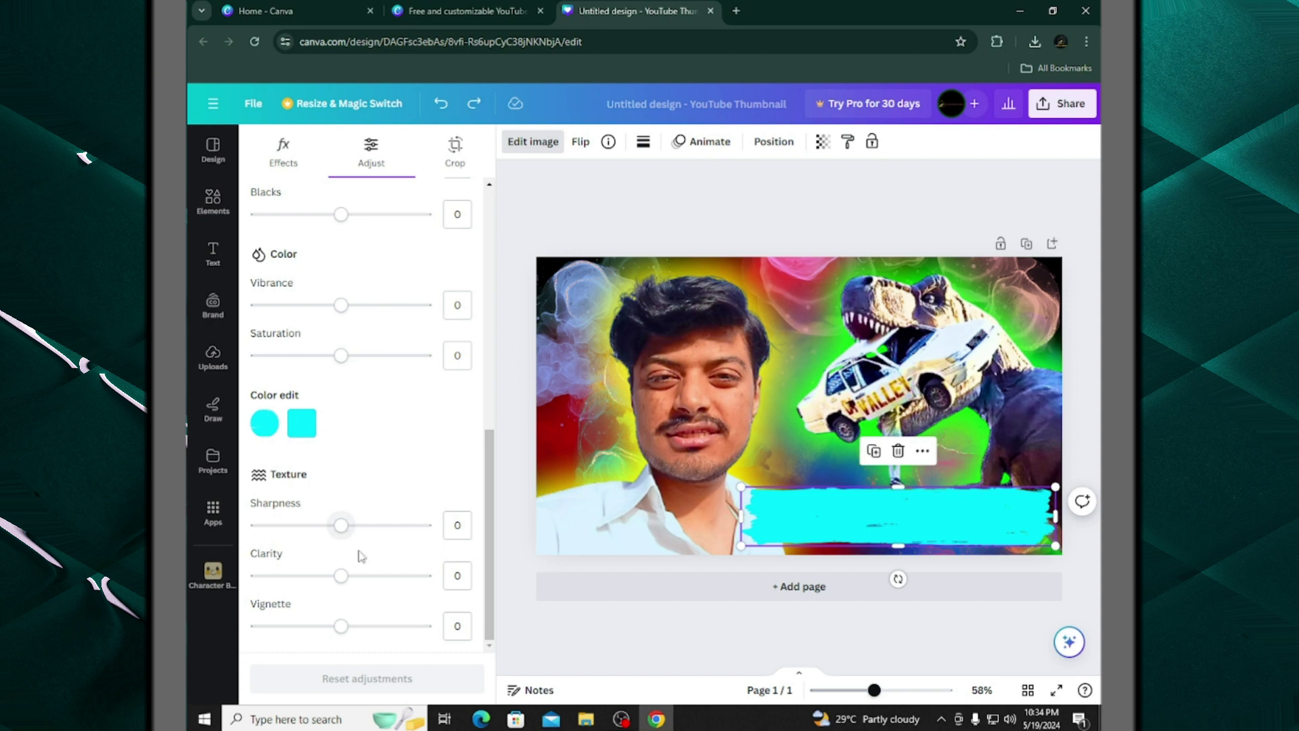
pyautogui.moveTo(341, 626); pyautogui.dragTo(433, 626)
pyautogui.scroll(1, 368, 583)
pyautogui.scroll(-1, 371, 586)
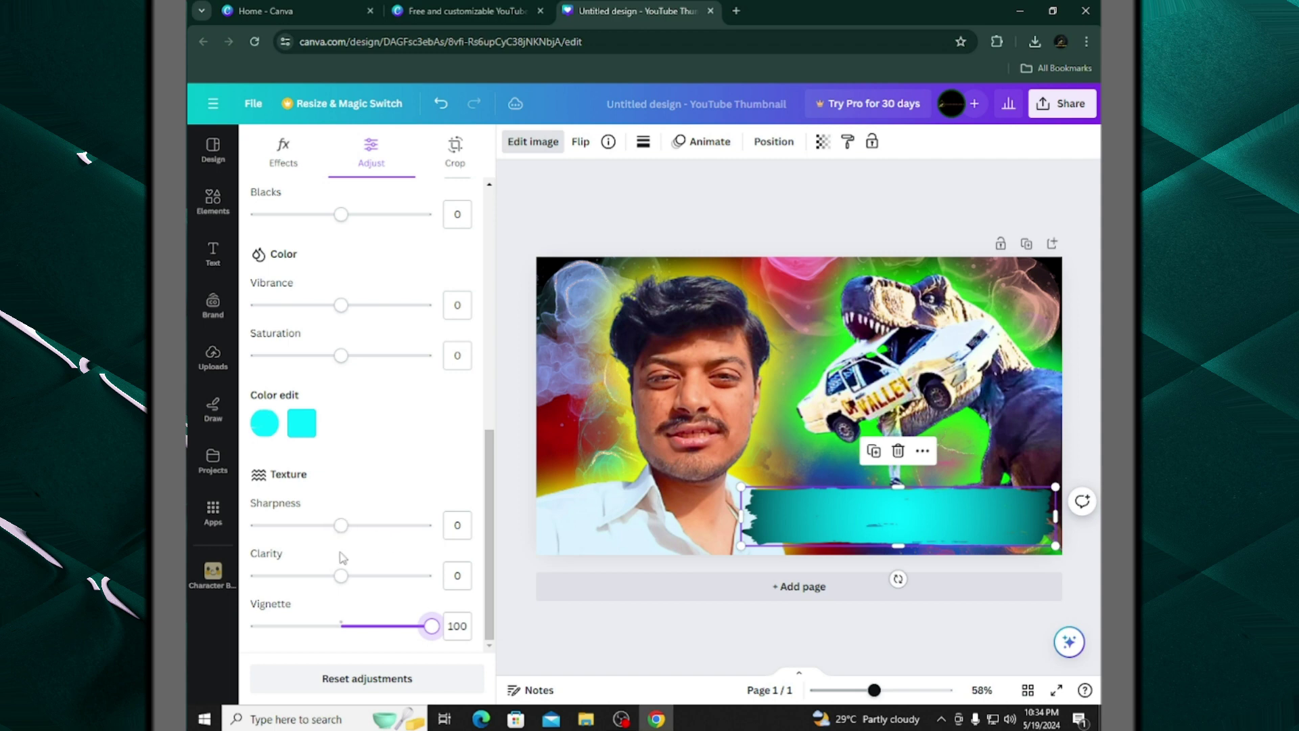
pyautogui.moveTo(342, 526); pyautogui.dragTo(431, 525)
pyautogui.moveTo(342, 576); pyautogui.dragTo(432, 576)
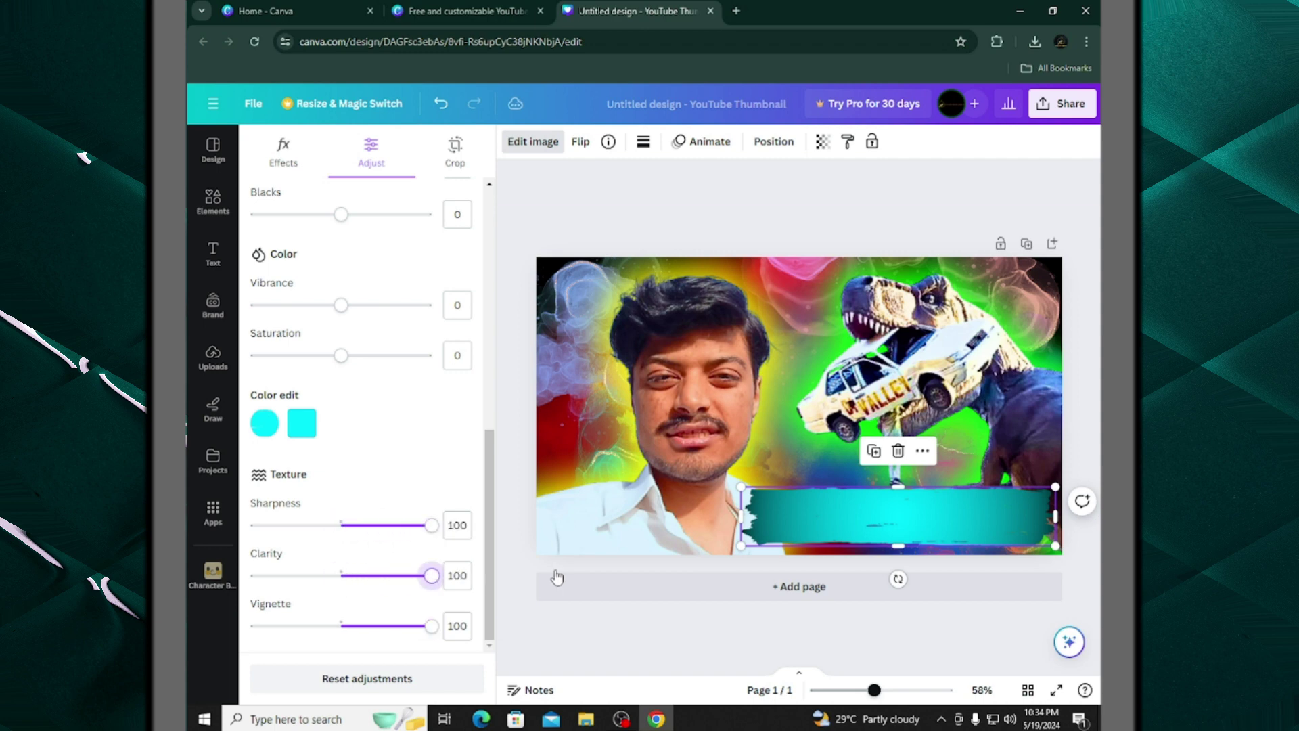
# Lower the brush stroke's shadows to the minimum, set its temperature to -15 and tint to -100, and nudge it slightly toward the man
pyautogui.scroll(3, 322, 459)
pyautogui.scroll(2, 322, 460)
pyautogui.scroll(-1, 325, 440)
pyautogui.moveTo(341, 408); pyautogui.dragTo(251, 406)
pyautogui.scroll(3, 372, 452)
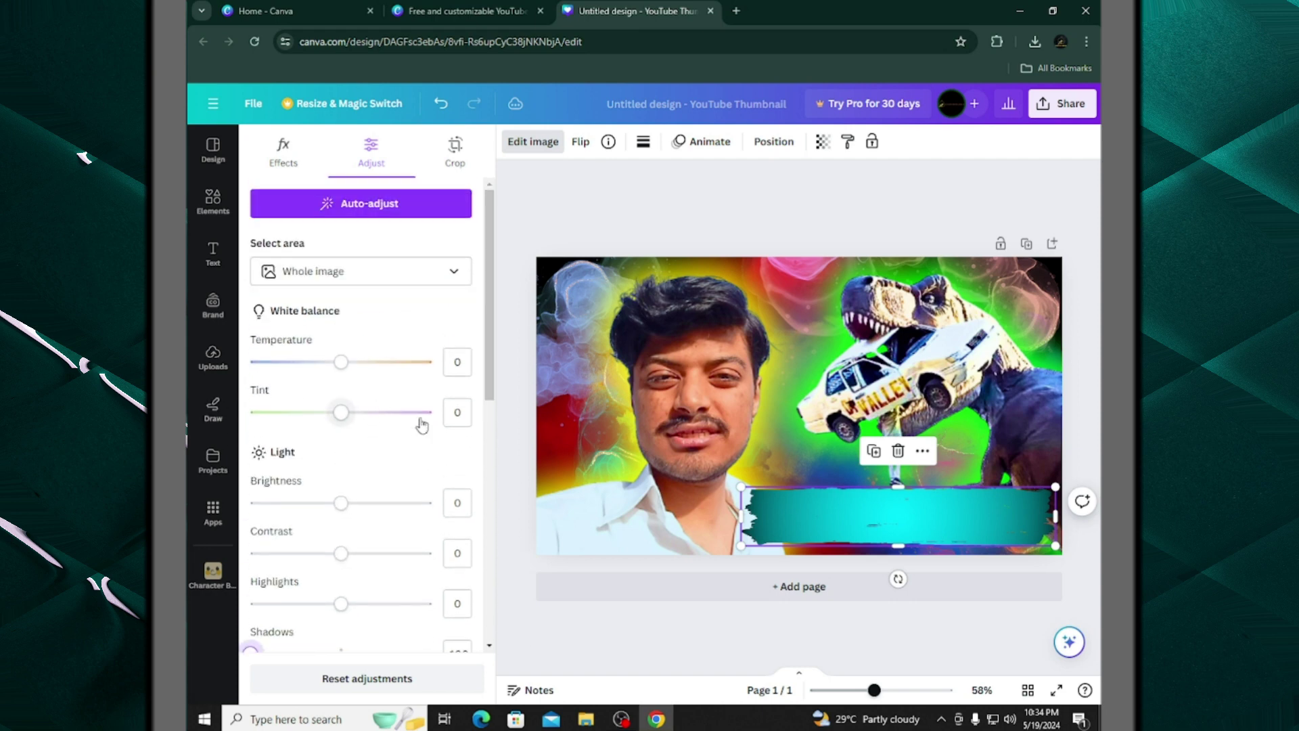
pyautogui.click(329, 362)
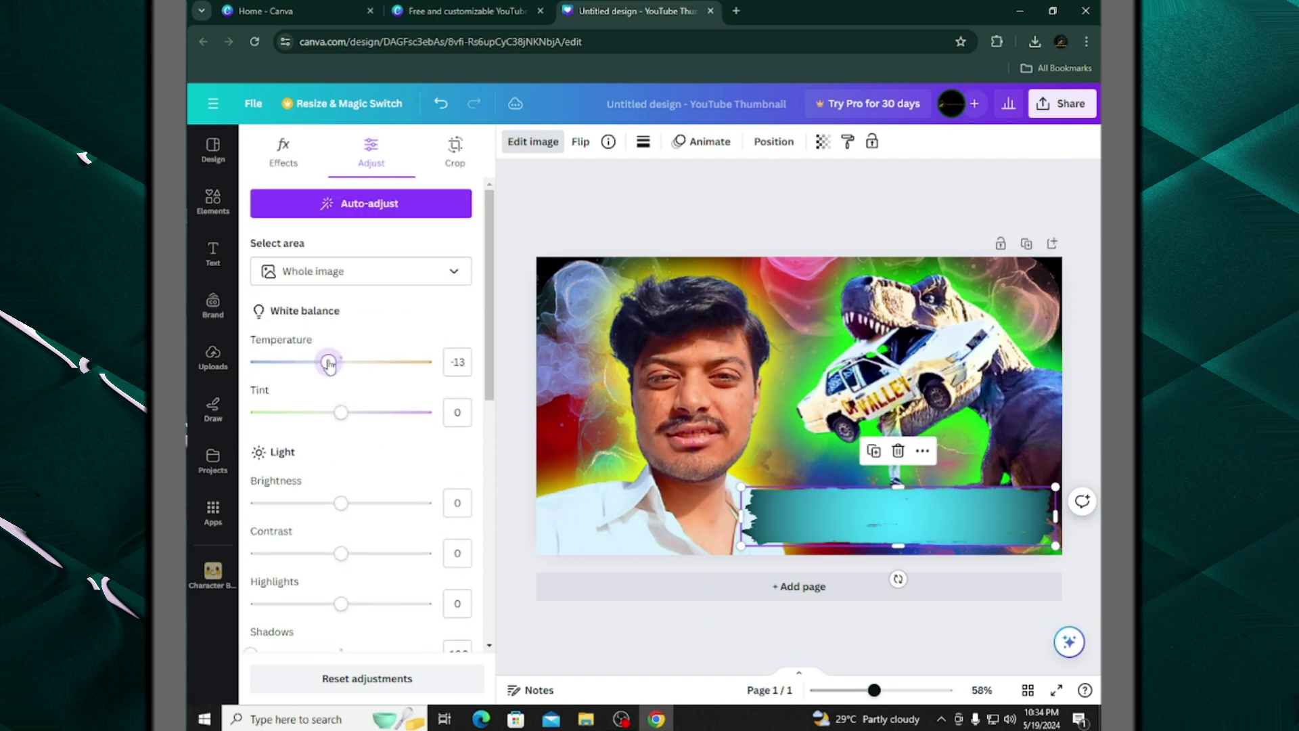
pyautogui.moveTo(343, 412); pyautogui.dragTo(193, 464)
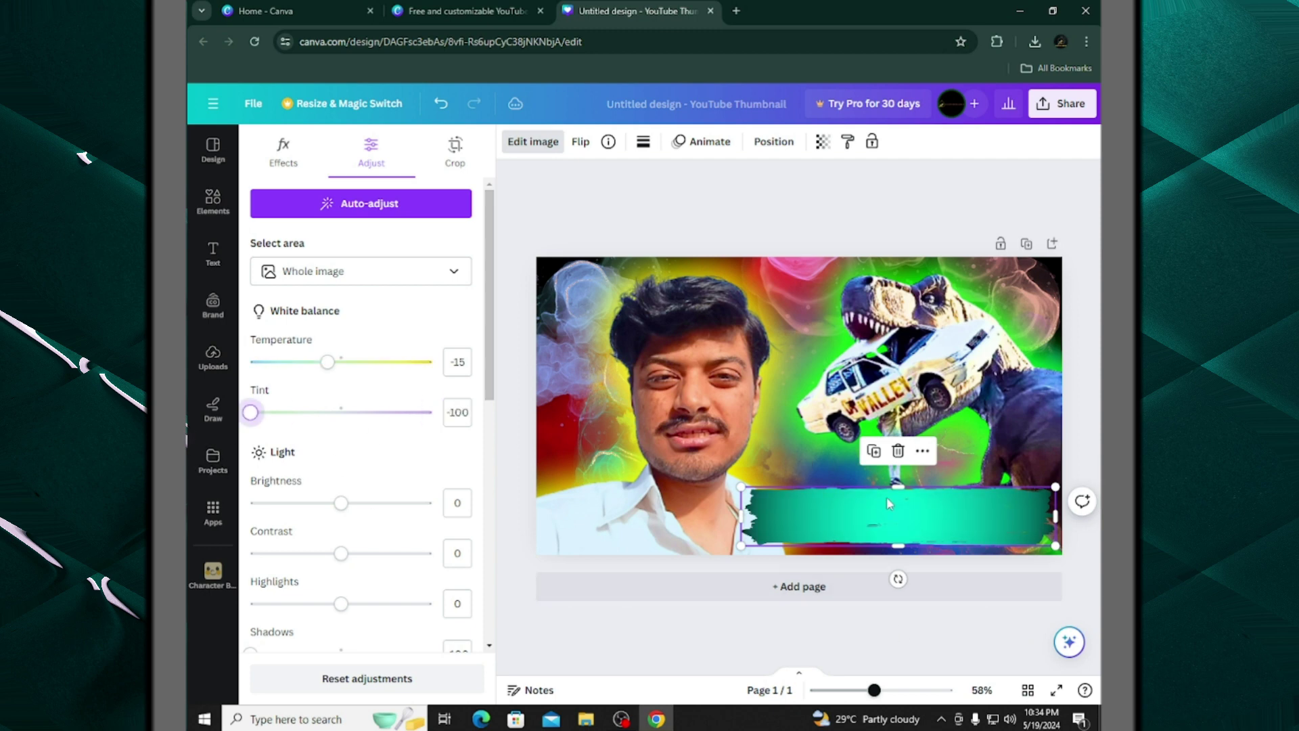
pyautogui.moveTo(887, 504); pyautogui.dragTo(882, 503)
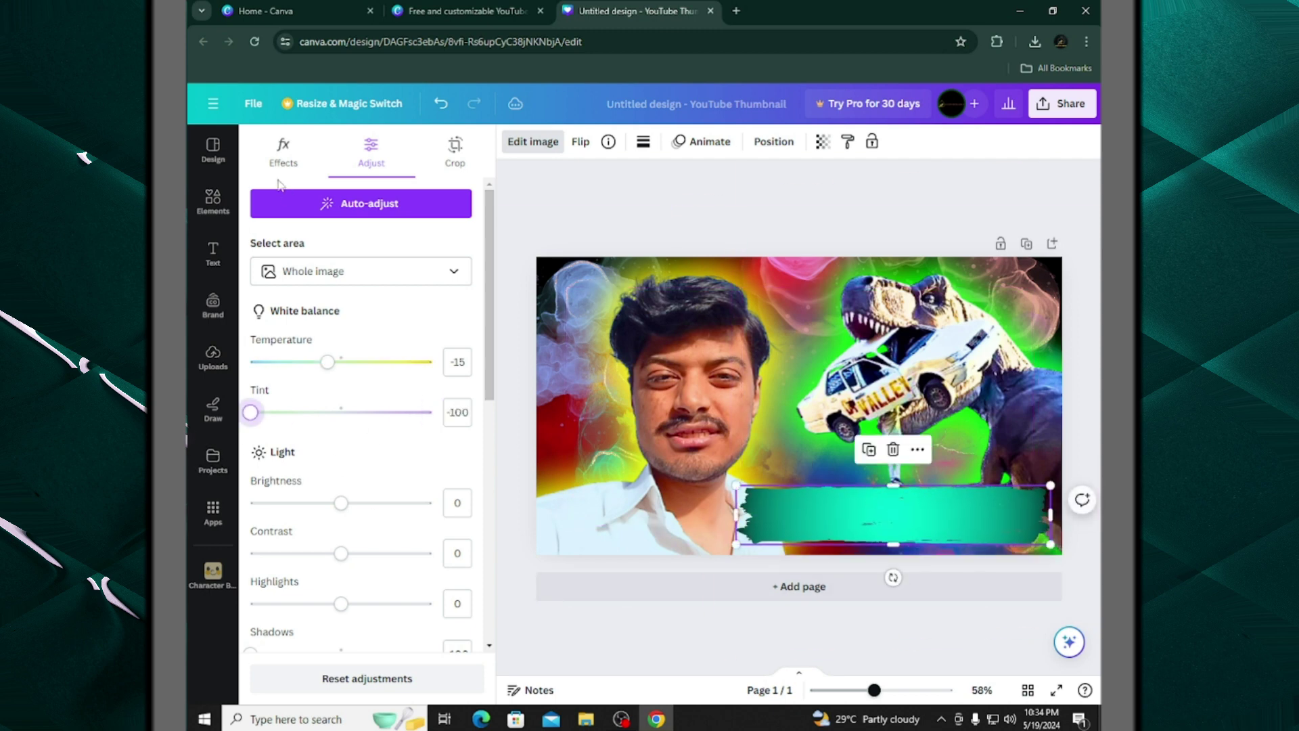
# Give the brush stroke a black Glow shadow with blur amount 51 and intensity 100
pyautogui.click(284, 157)
pyautogui.click(289, 592)
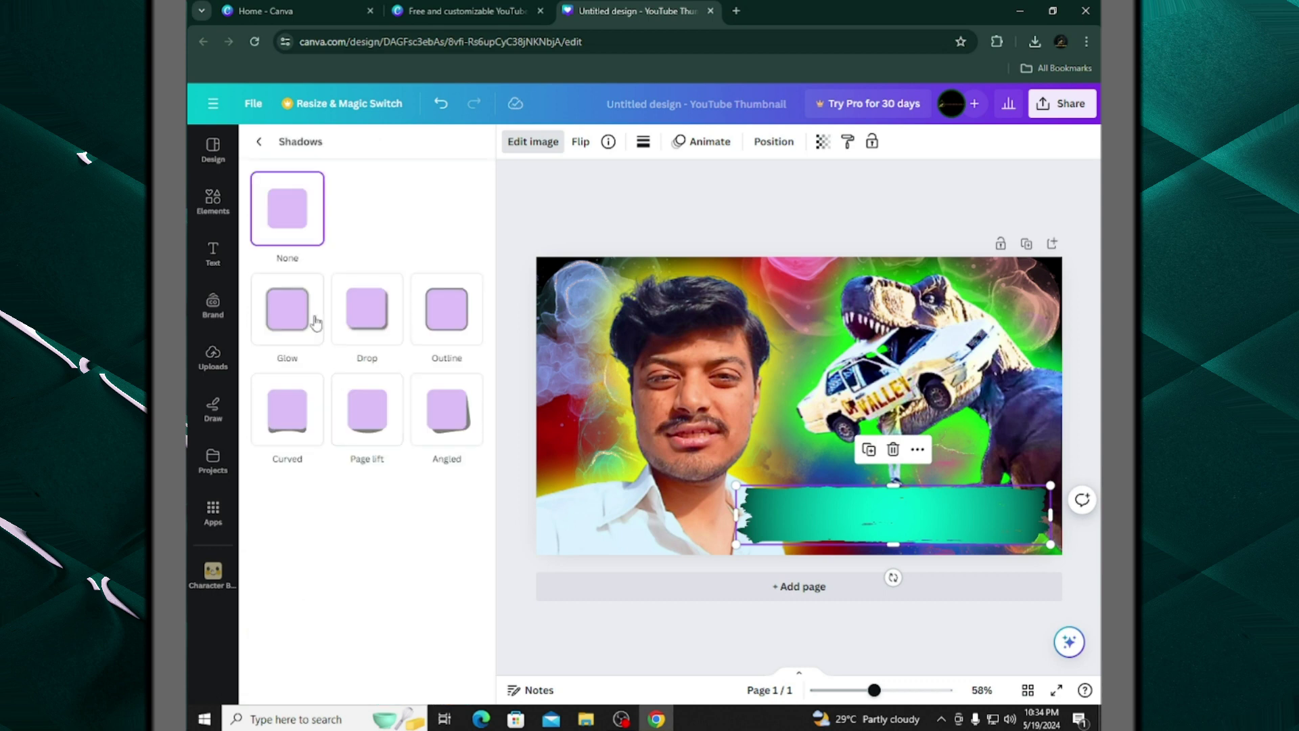
pyautogui.click(291, 320)
pyautogui.moveTo(344, 663); pyautogui.dragTo(789, 665)
pyautogui.moveTo(351, 566); pyautogui.dragTo(349, 567)
# Enlarge the glowing brush stroke's frame to about 1,319 by 247 and position it beneath the dinosaur's car
pyautogui.moveTo(737, 485); pyautogui.dragTo(572, 455)
pyautogui.moveTo(774, 523); pyautogui.dragTo(839, 539)
pyautogui.moveTo(639, 476); pyautogui.dragTo(580, 460)
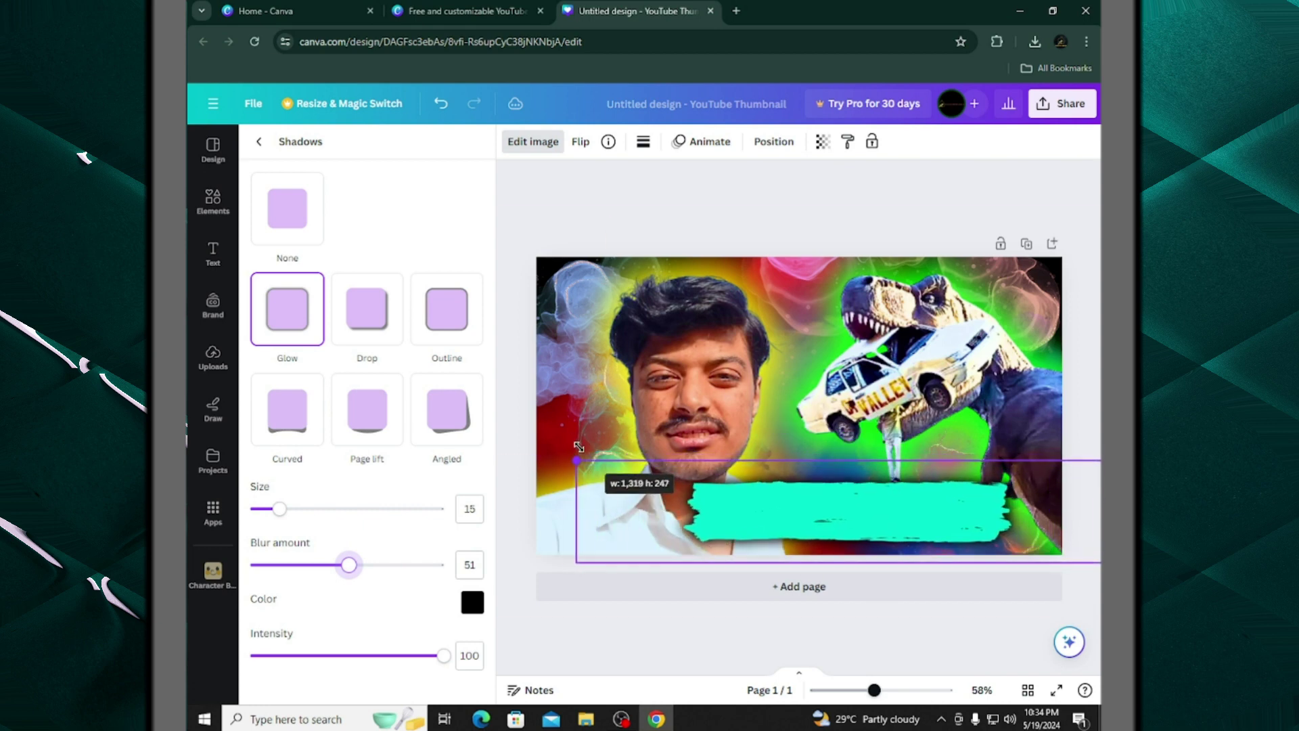
pyautogui.moveTo(745, 528); pyautogui.dragTo(785, 527)
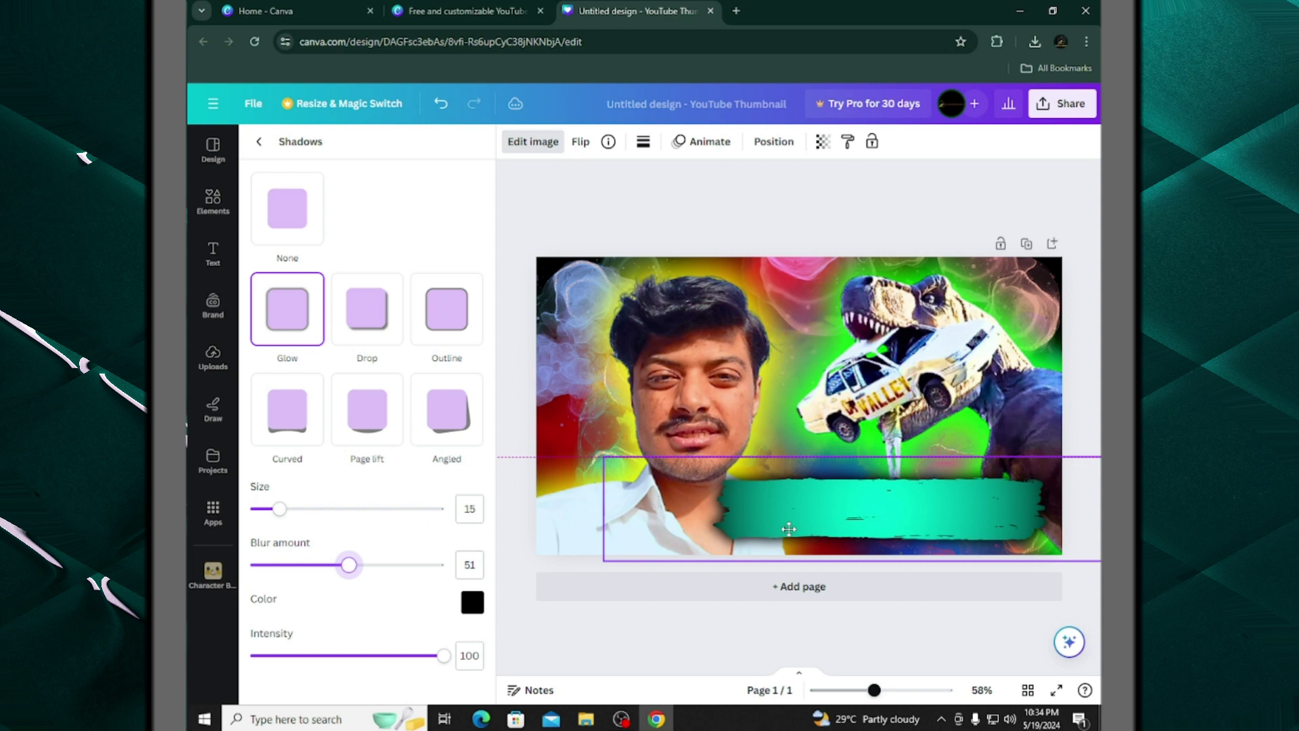
# Add a heading reading "dino valley" and place it on the green brush stroke
pyautogui.click(218, 252)
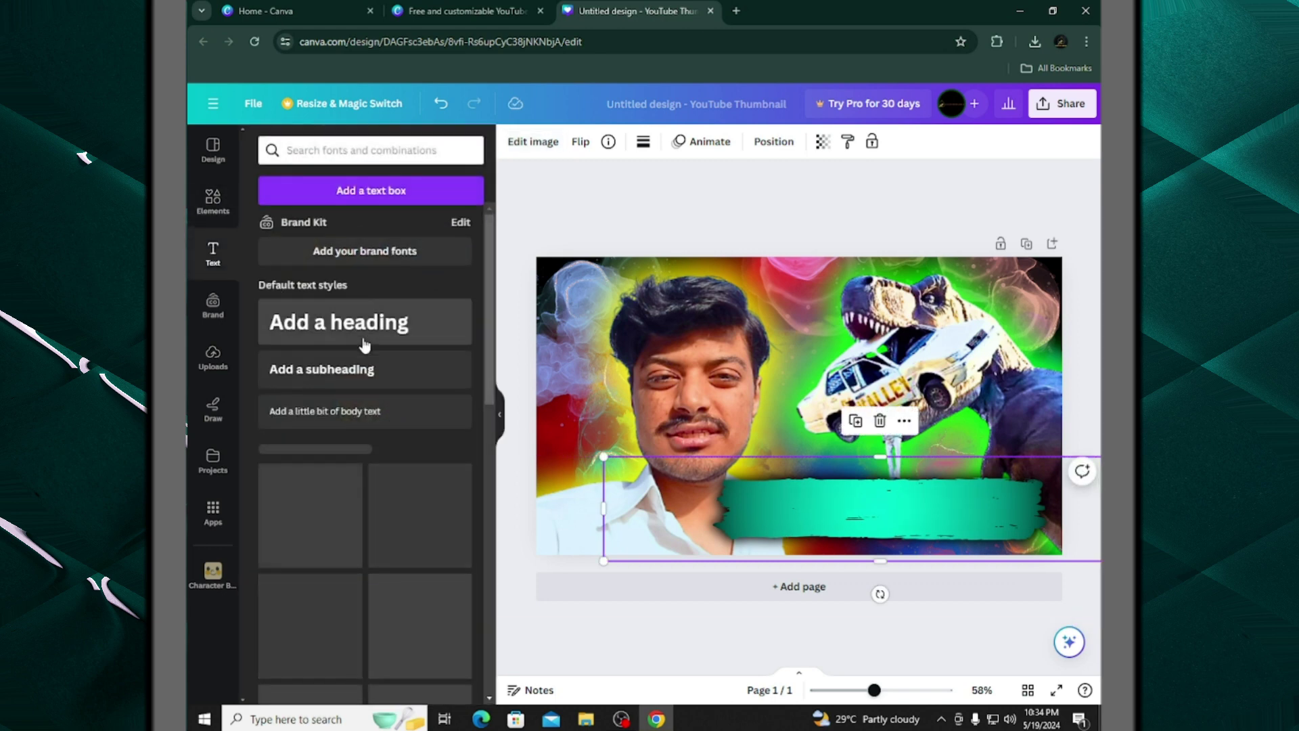
pyautogui.click(358, 321)
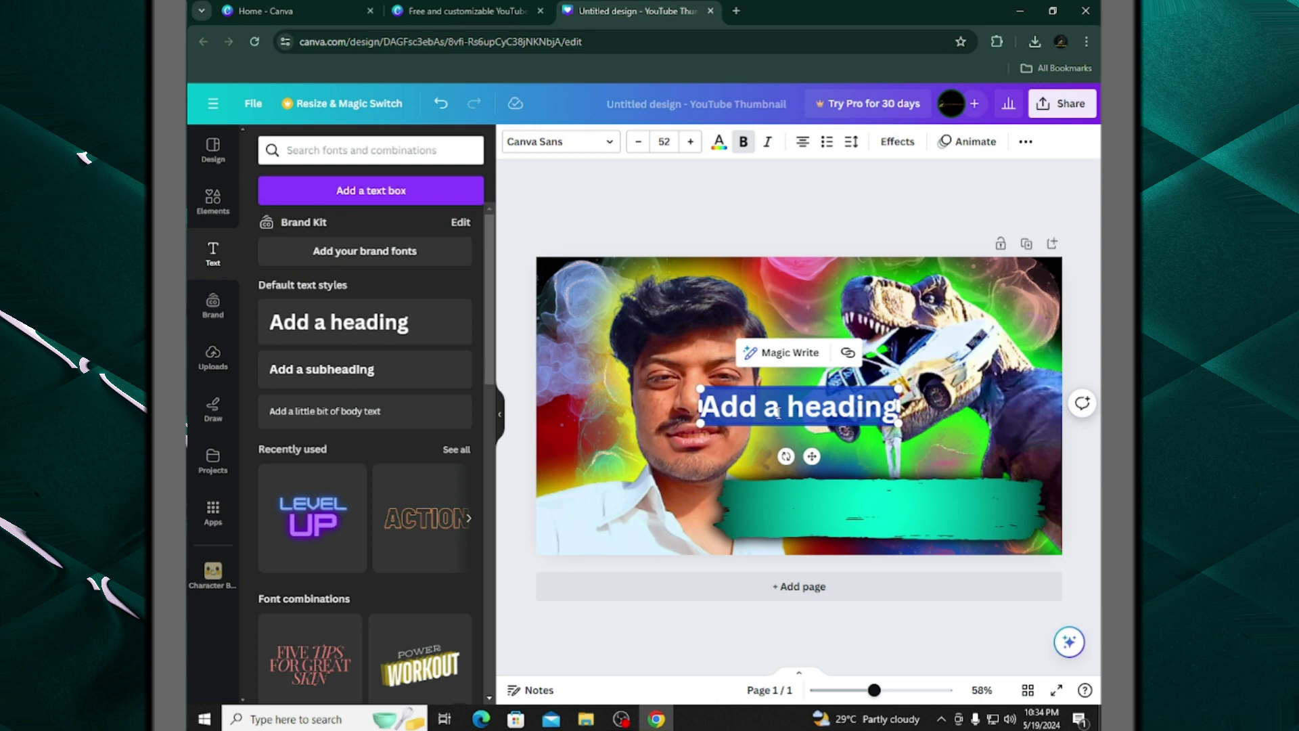
pyautogui.write('dino vall')
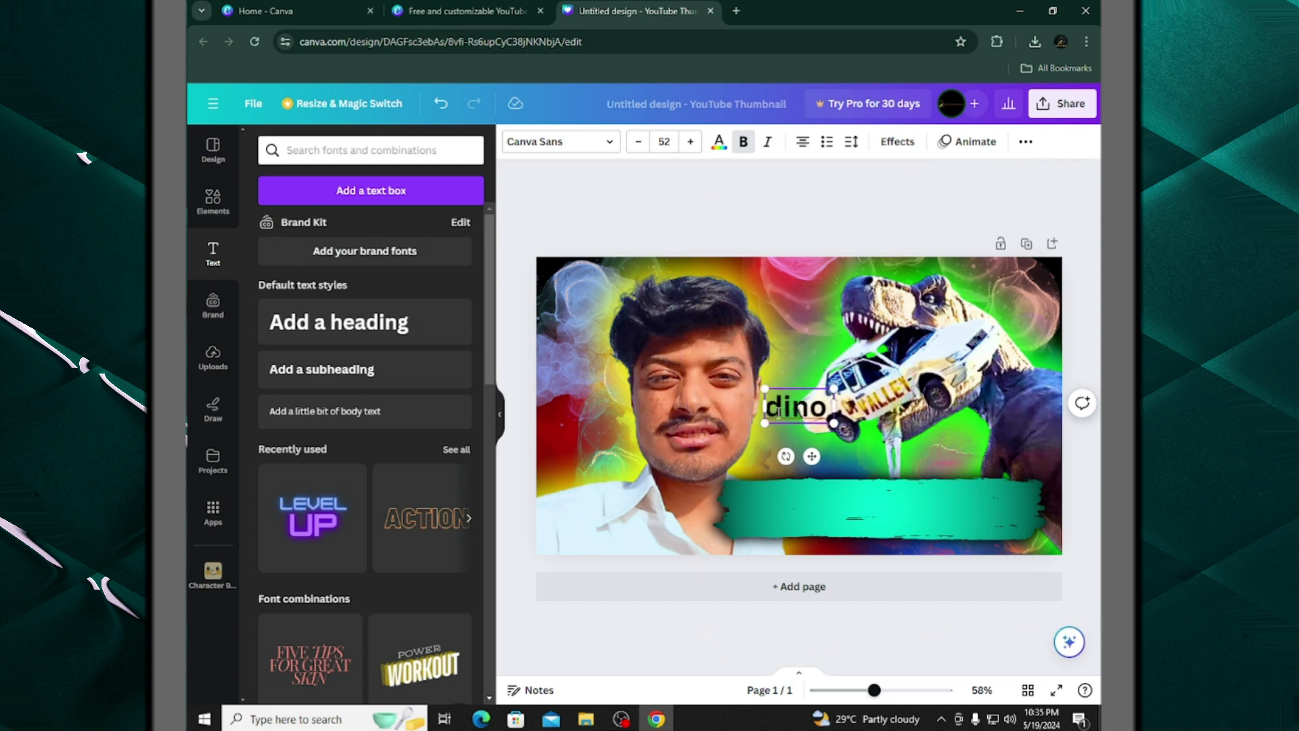
pyautogui.write('ey')
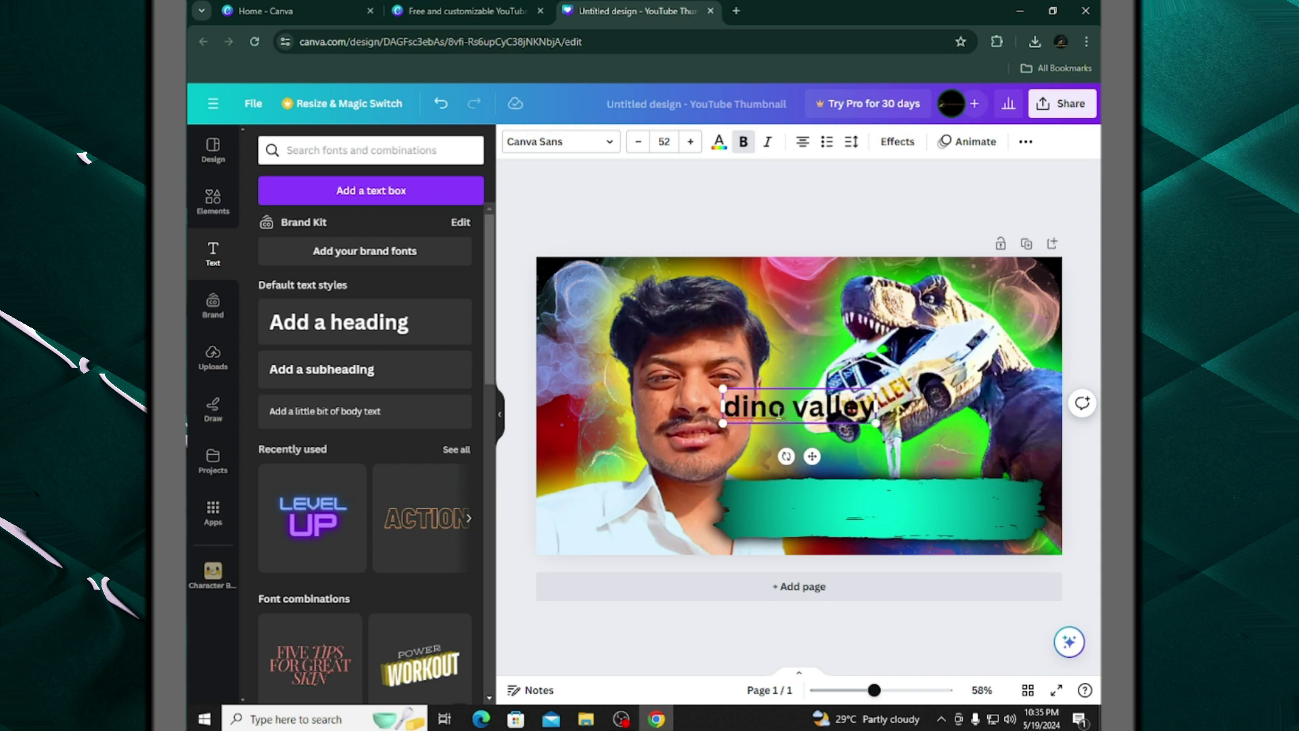
pyautogui.moveTo(852, 408); pyautogui.dragTo(895, 506)
# Set the heading's font to Bangers and its text colour to a custom bright yellow
pyautogui.tripleClick(895, 507)
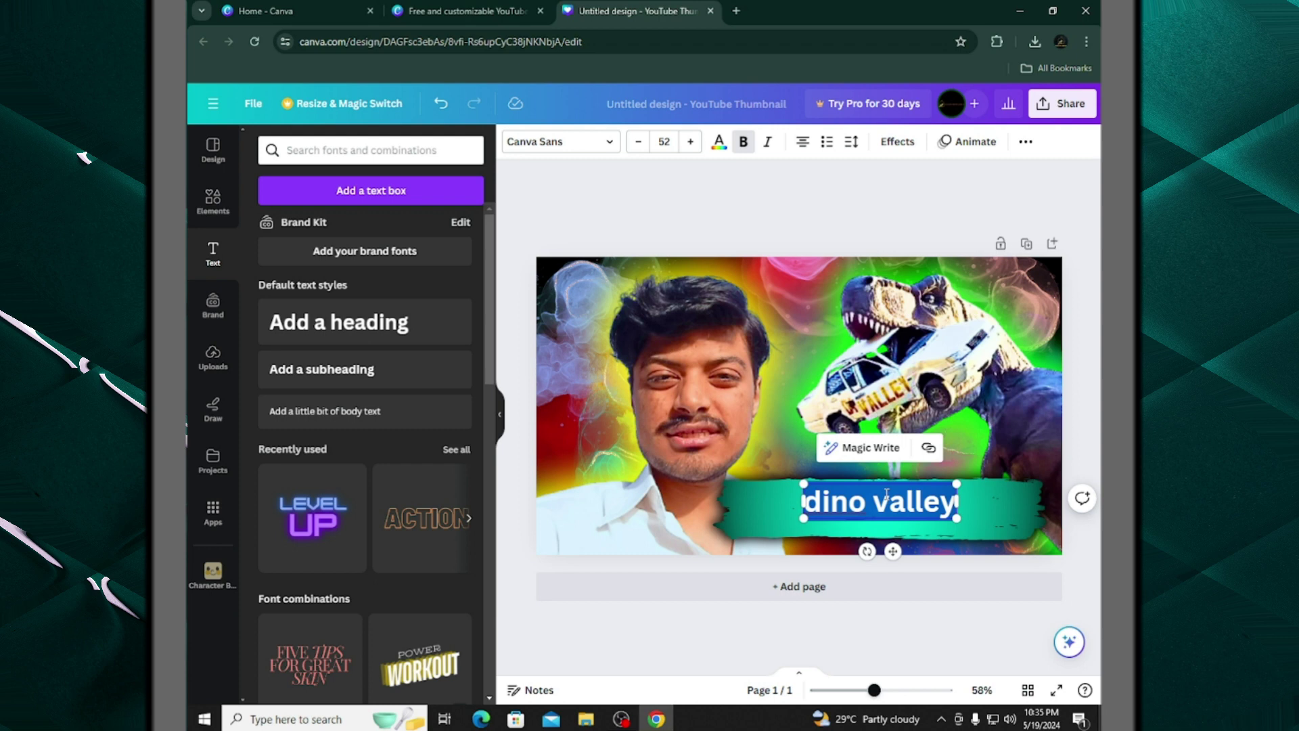
pyautogui.click(606, 141)
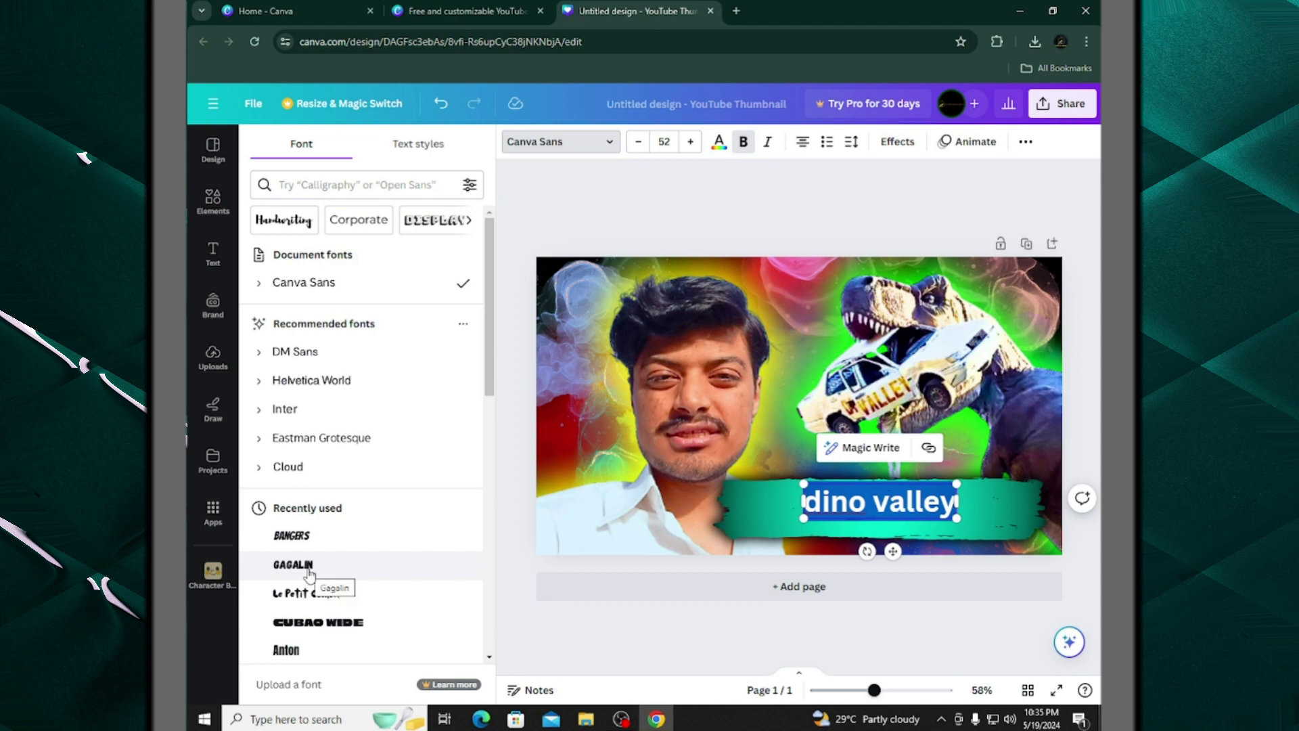
pyautogui.click(323, 545)
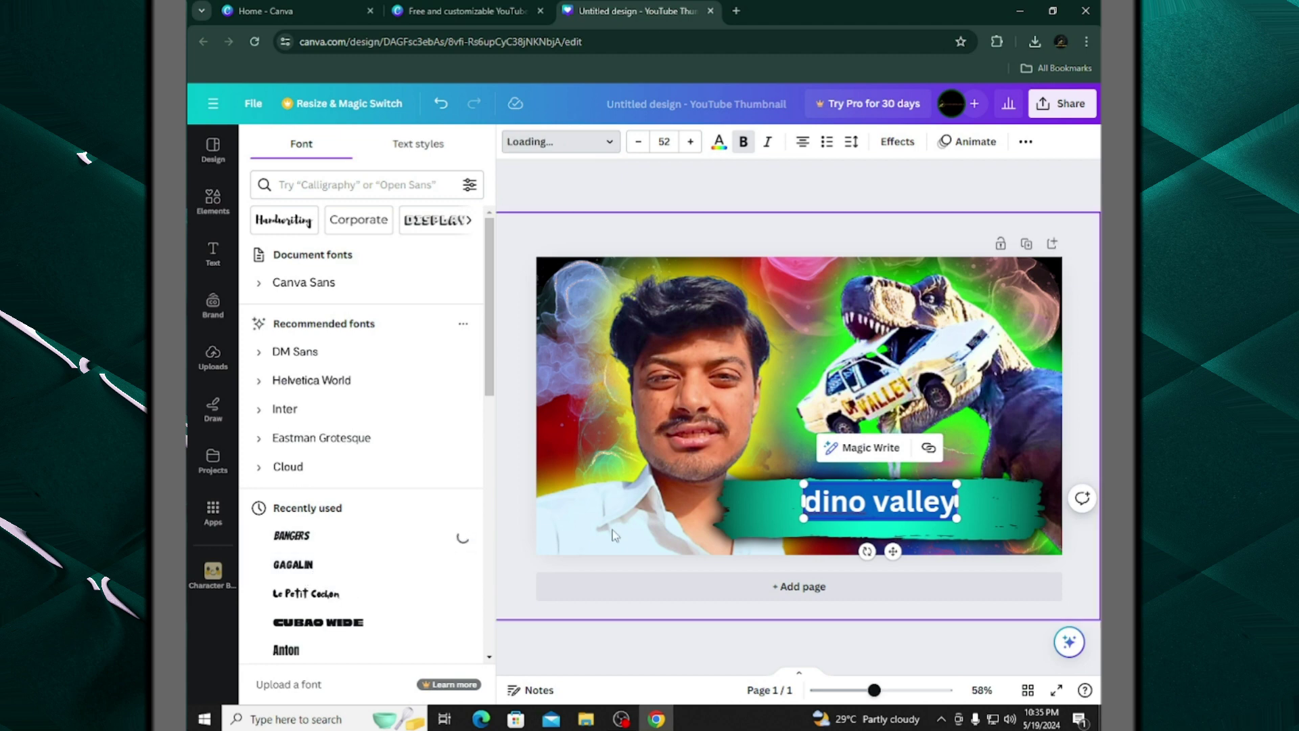
pyautogui.click(720, 141)
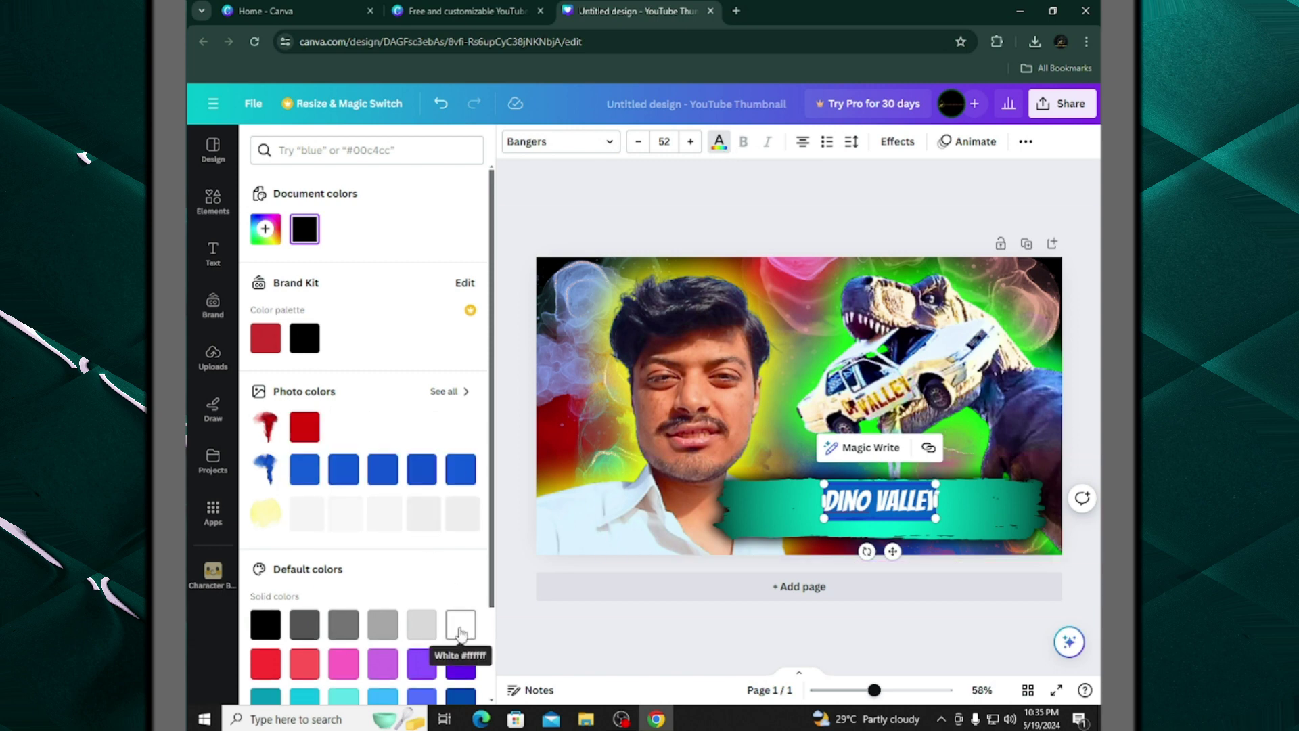
pyautogui.click(265, 226)
pyautogui.moveTo(267, 341); pyautogui.dragTo(300, 374)
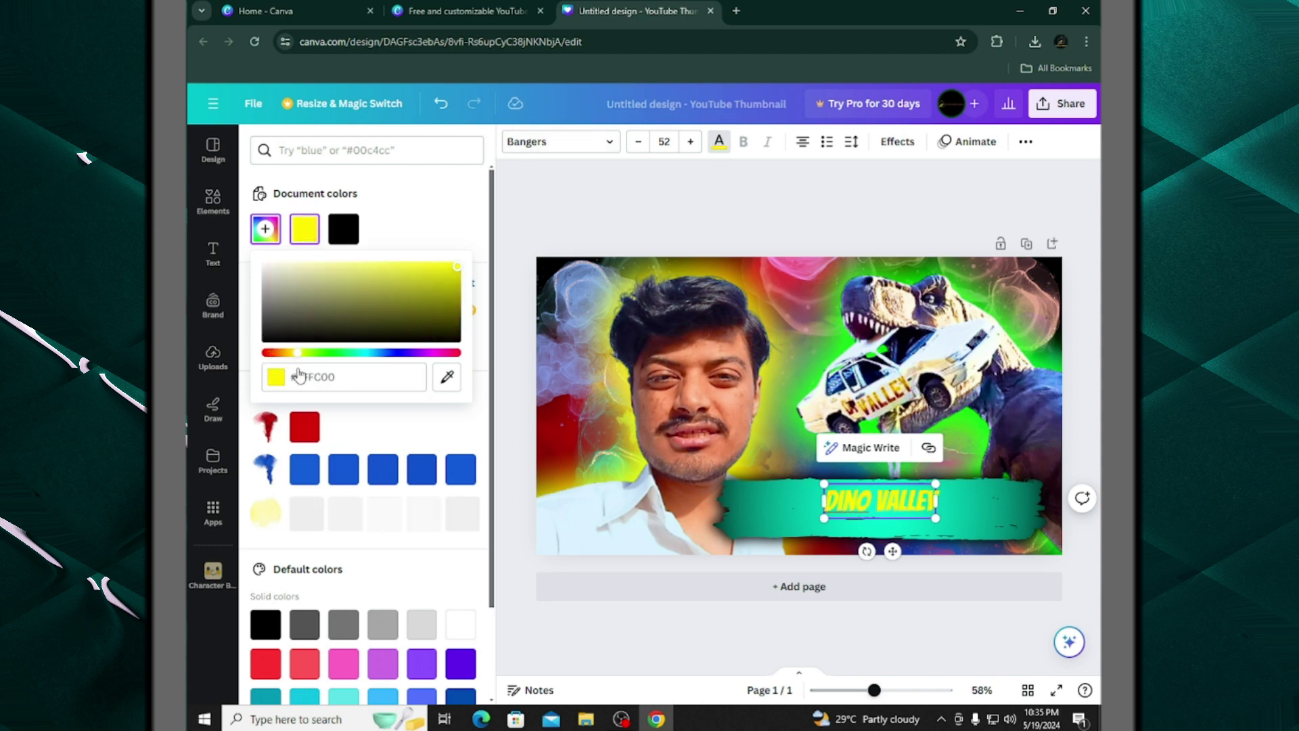
# Nudge the brush stroke and enlarge the DINO VALLEY heading to font size 128 so it fills the stroke
pyautogui.moveTo(819, 530)
pyautogui.mouseDown()
pyautogui.moveTo(781, 537)
pyautogui.moveTo(825, 523)
pyautogui.mouseUp()
pyautogui.click(826, 523)
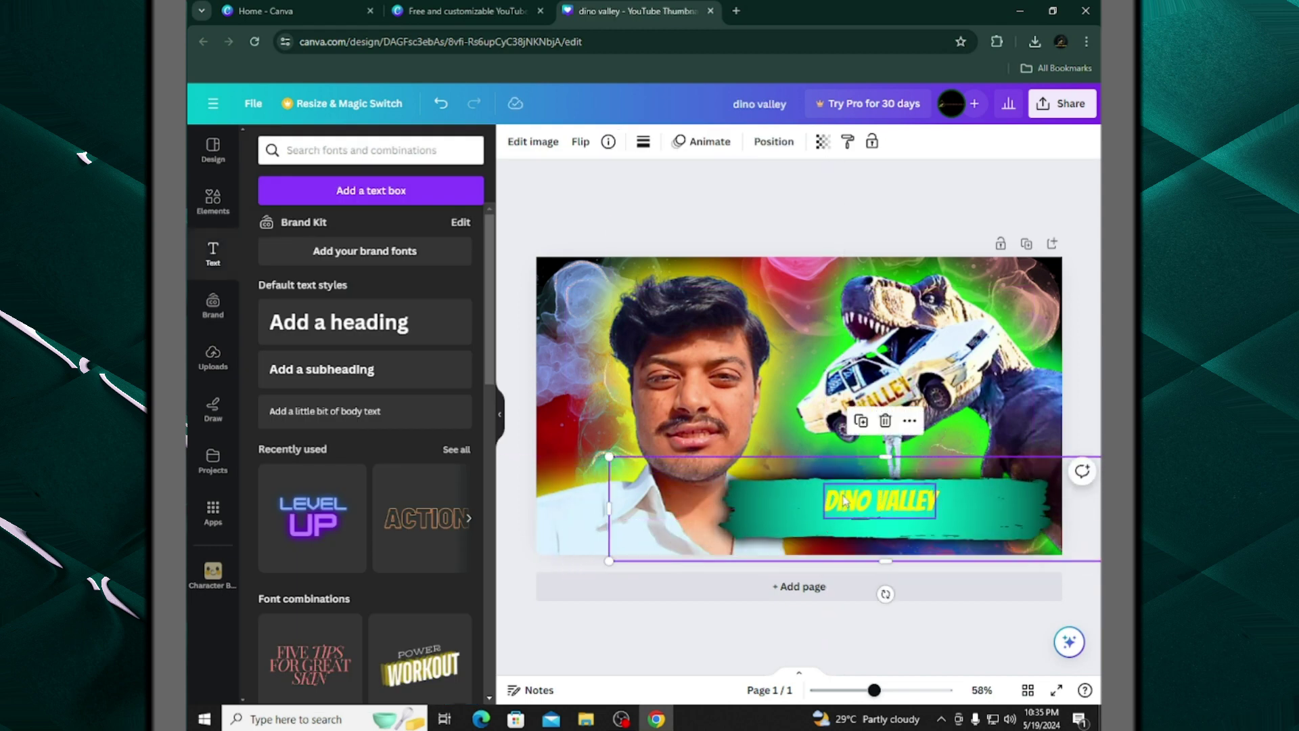
pyautogui.moveTo(822, 516)
pyautogui.mouseDown()
pyautogui.moveTo(747, 541)
pyautogui.moveTo(857, 529)
pyautogui.moveTo(747, 555)
pyautogui.moveTo(844, 523)
pyautogui.mouseUp()
pyautogui.moveTo(762, 548); pyautogui.dragTo(748, 552)
# Apply a black Shadow effect to the DINO VALLEY heading with offset, blur and transparency all at 100
pyautogui.click(798, 520)
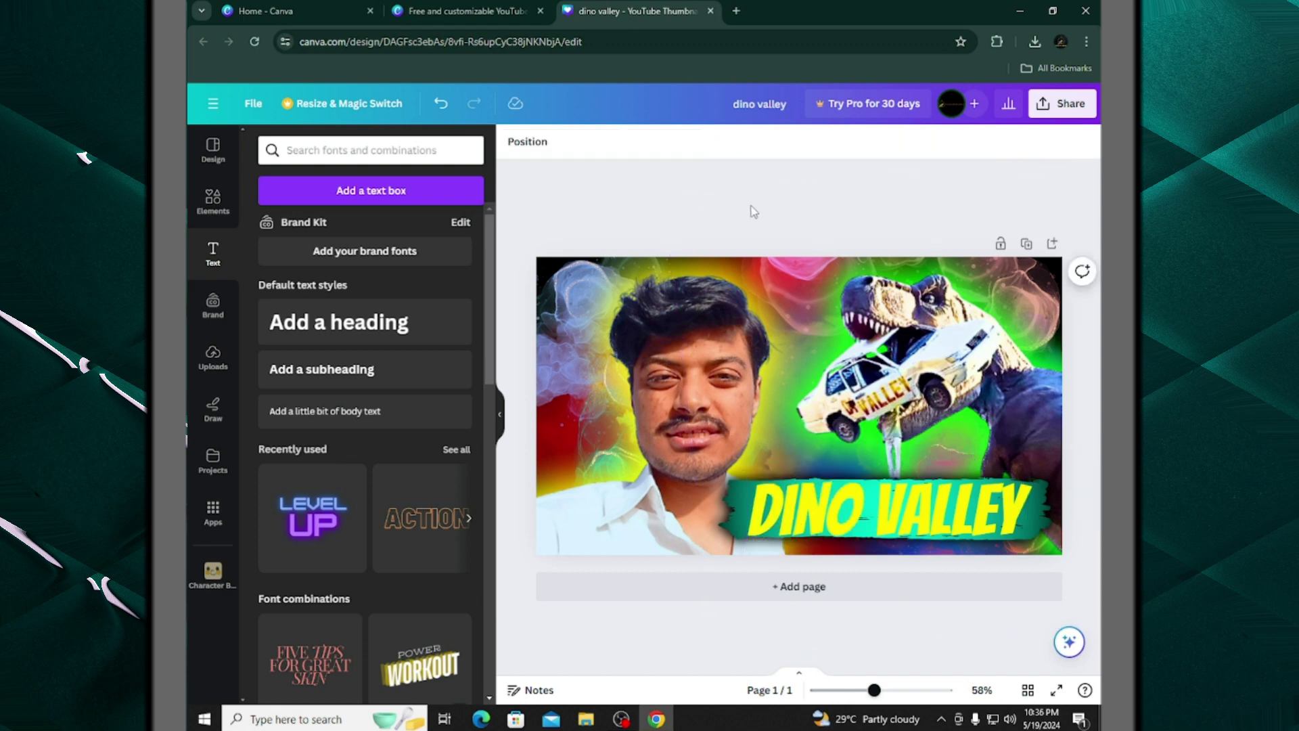
pyautogui.click(897, 141)
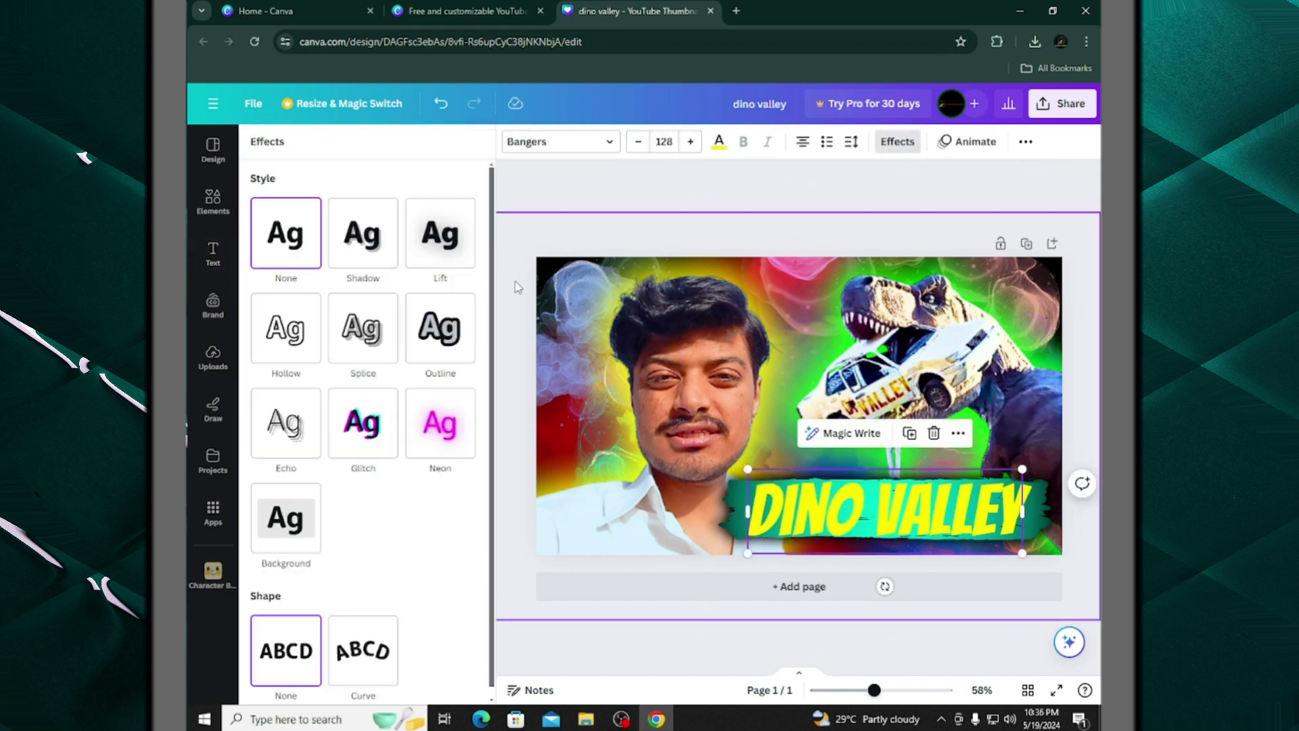
pyautogui.click(362, 234)
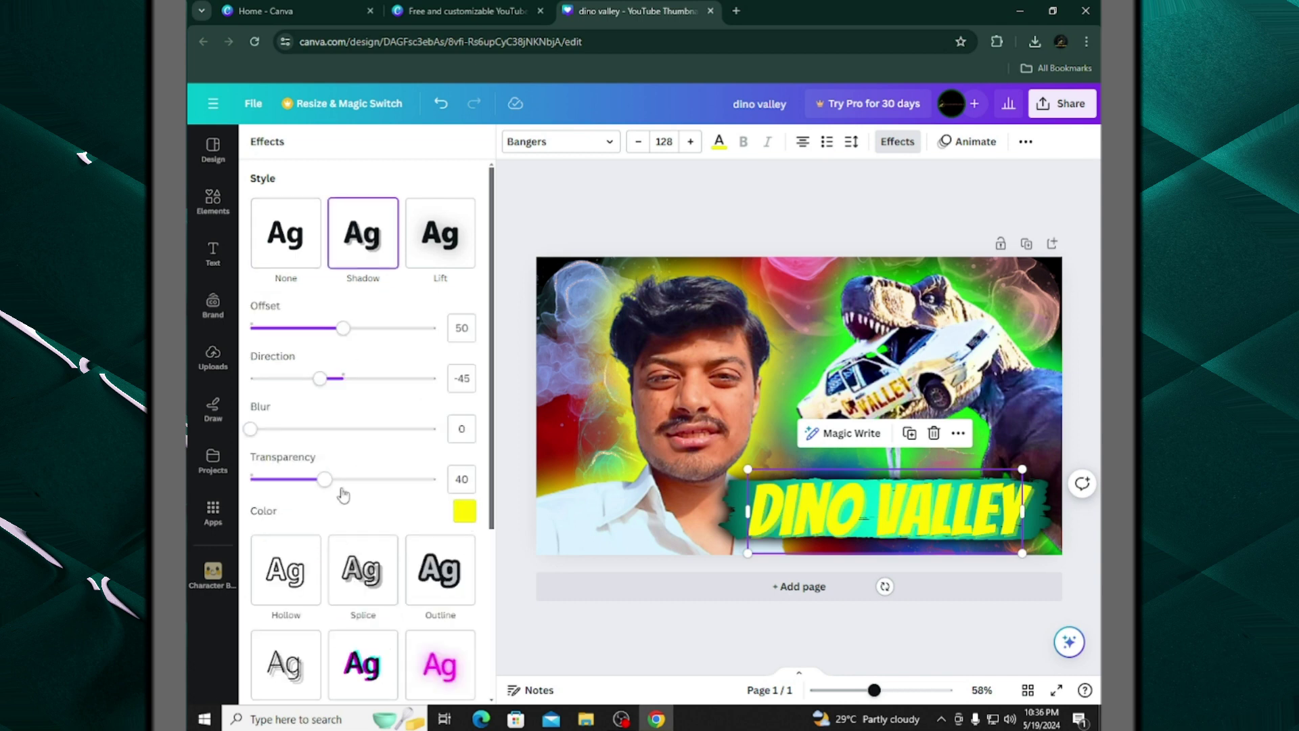
pyautogui.moveTo(325, 480); pyautogui.dragTo(436, 480)
pyautogui.moveTo(250, 430); pyautogui.dragTo(436, 429)
pyautogui.moveTo(344, 328); pyautogui.dragTo(436, 329)
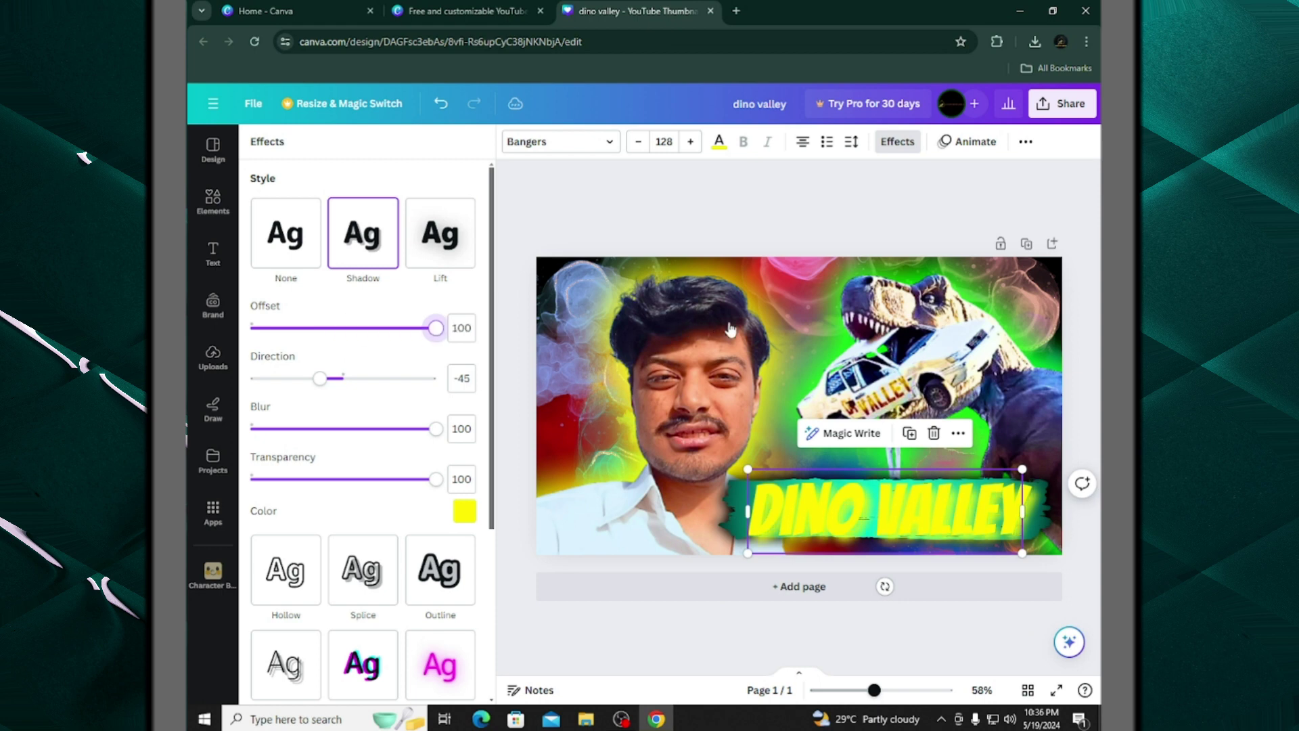
pyautogui.click(465, 513)
pyautogui.click(295, 376)
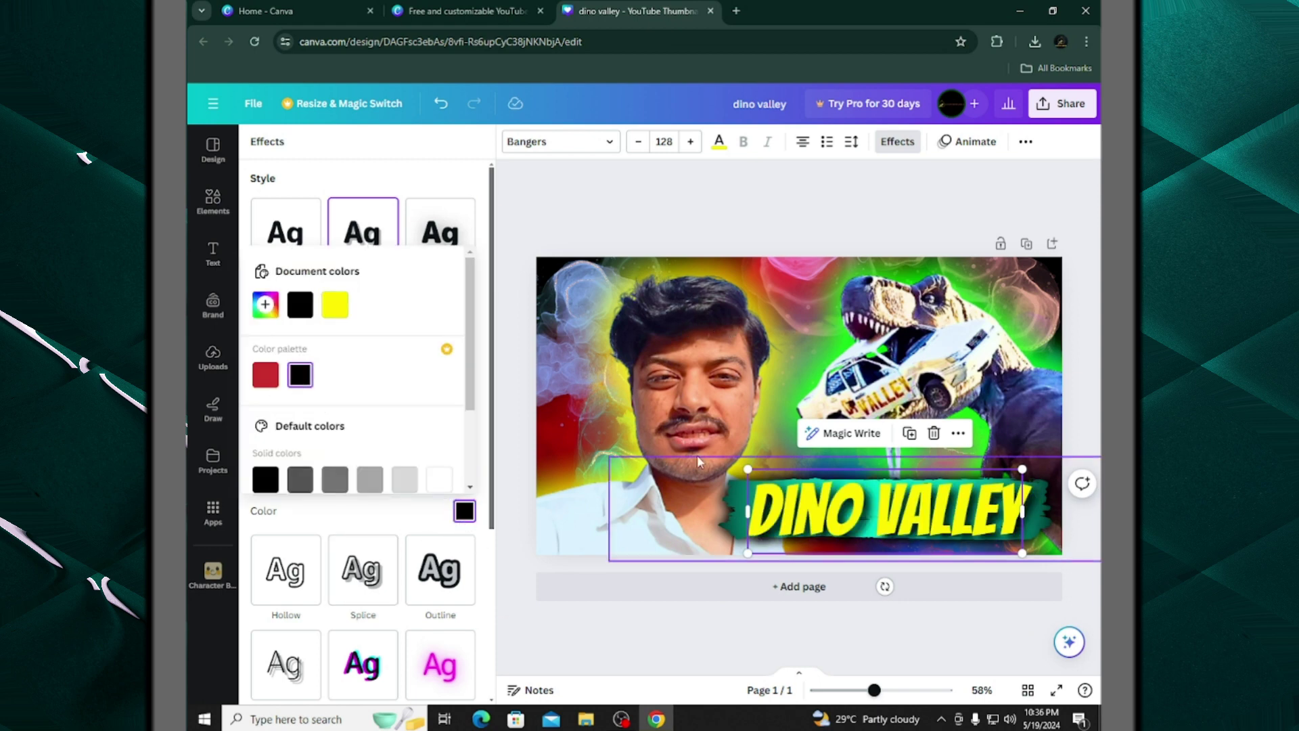
pyautogui.click(853, 509)
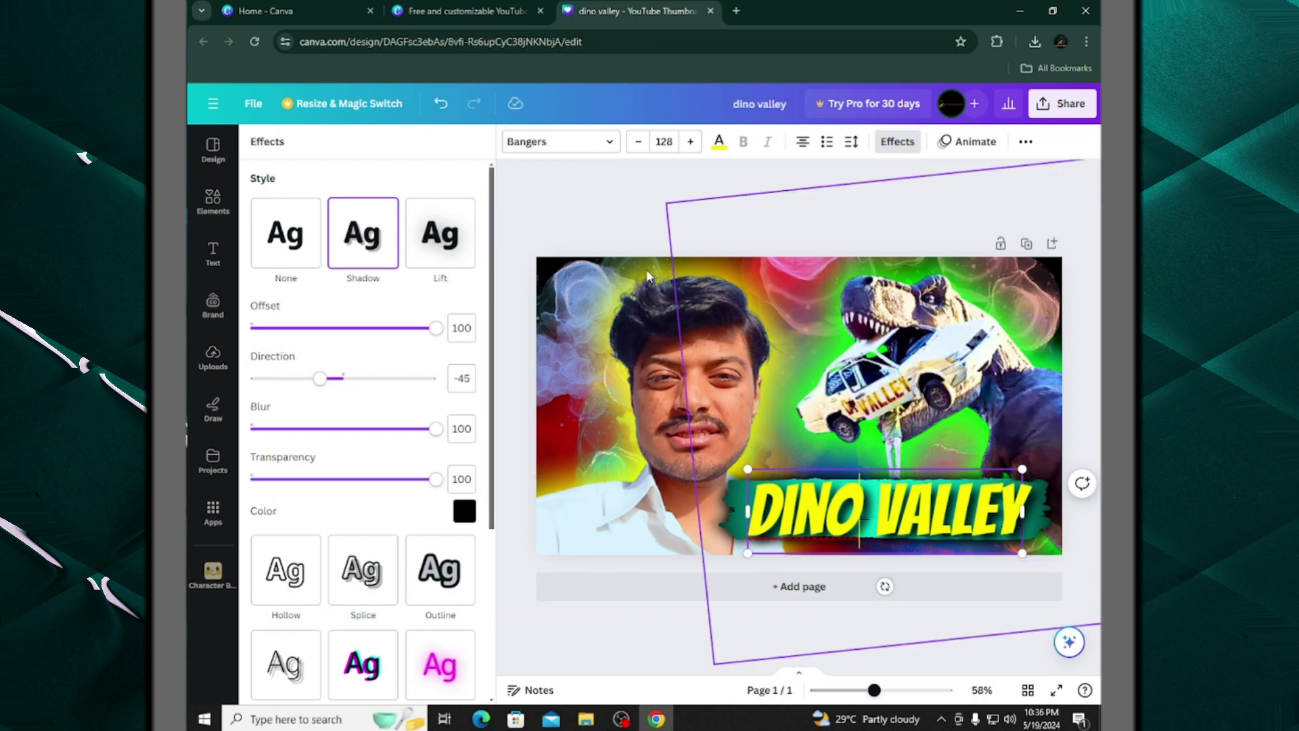
pyautogui.click(616, 217)
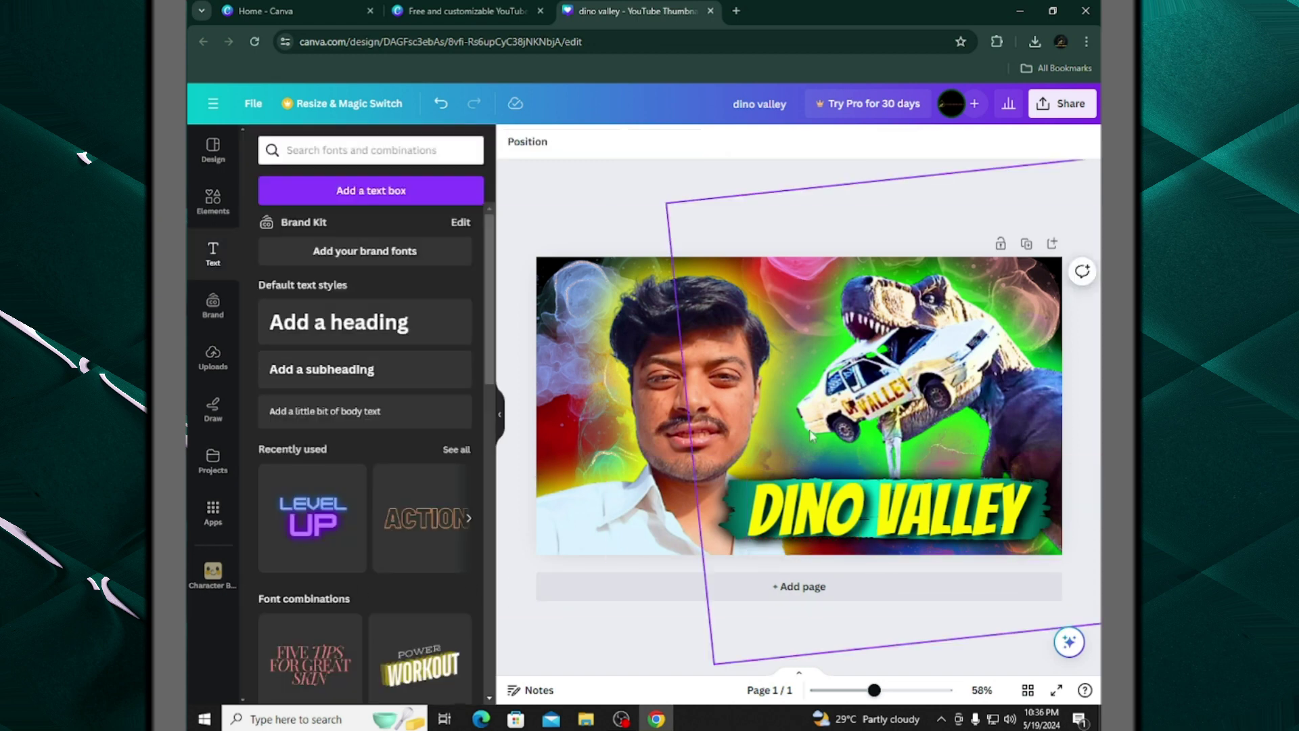
pyautogui.click(213, 199)
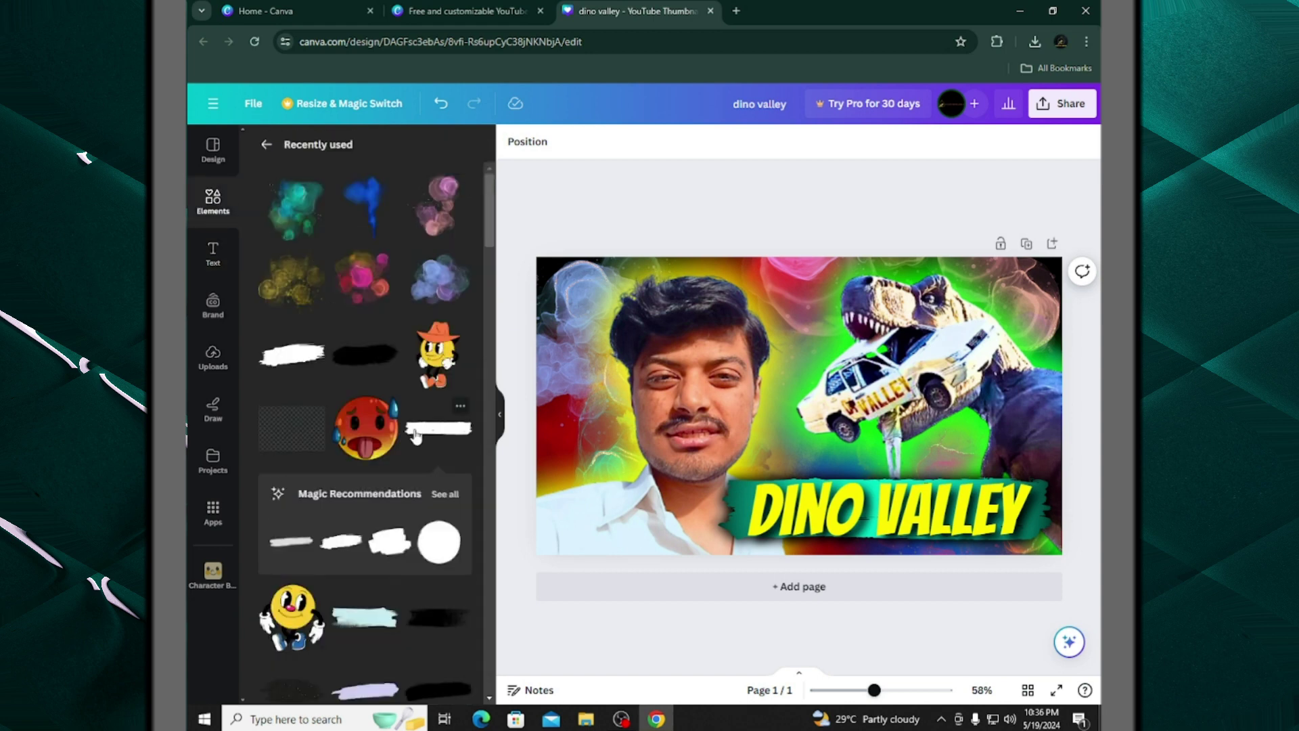
pyautogui.scroll(-4, 415, 436)
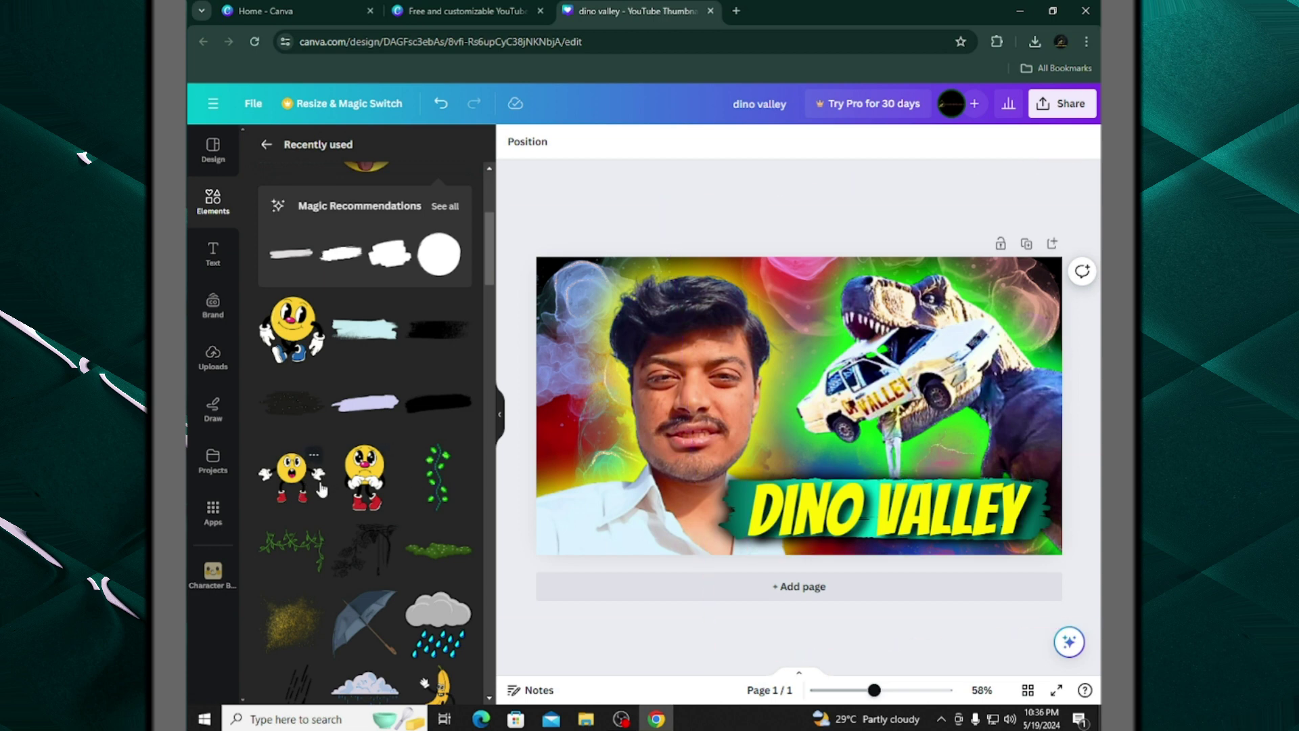
# Download the finished thumbnail as a PNG and show the downloaded file in its folder
pyautogui.click(1062, 105)
pyautogui.click(886, 466)
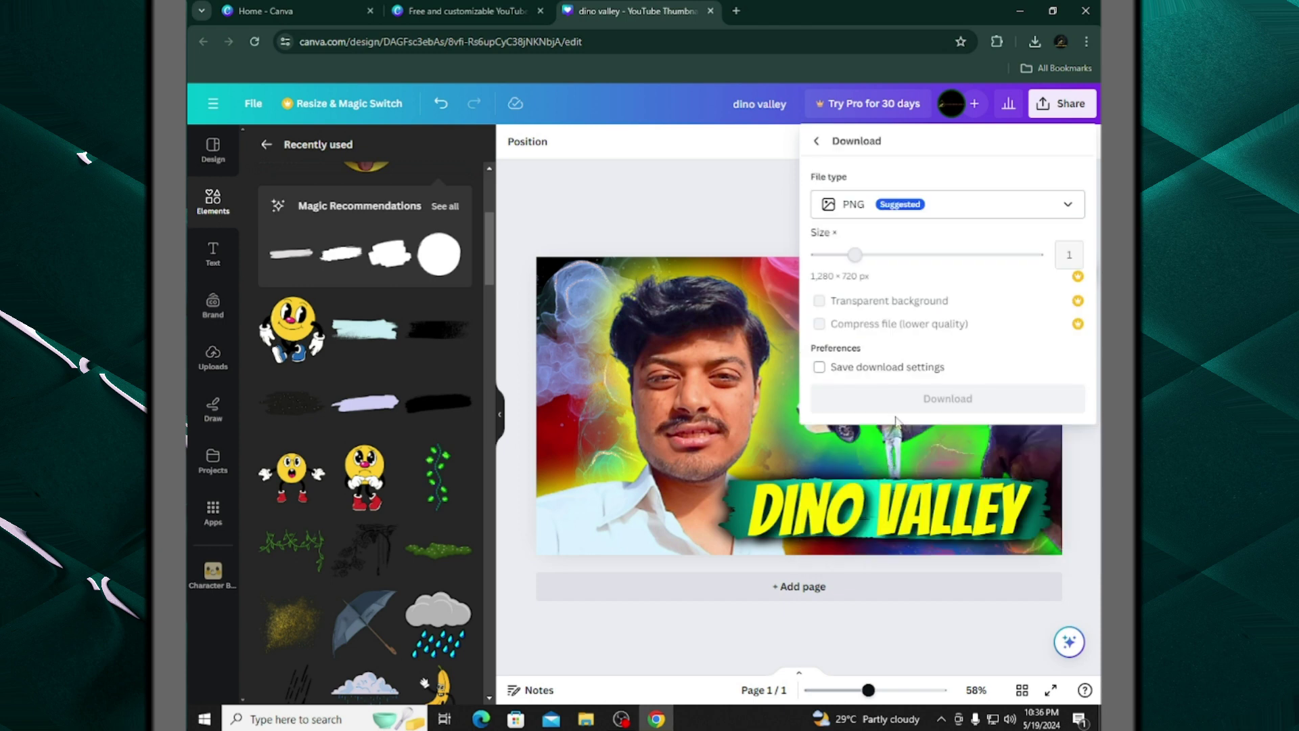
pyautogui.click(944, 399)
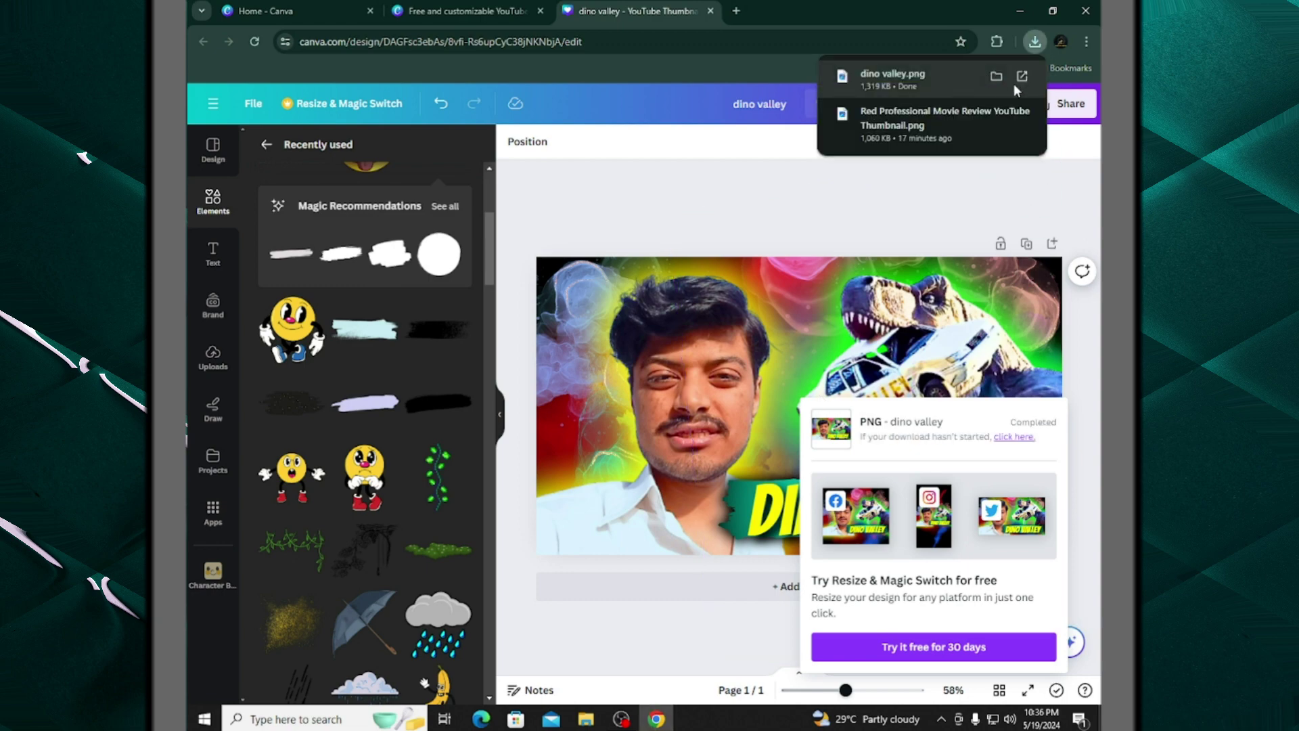
pyautogui.click(997, 77)
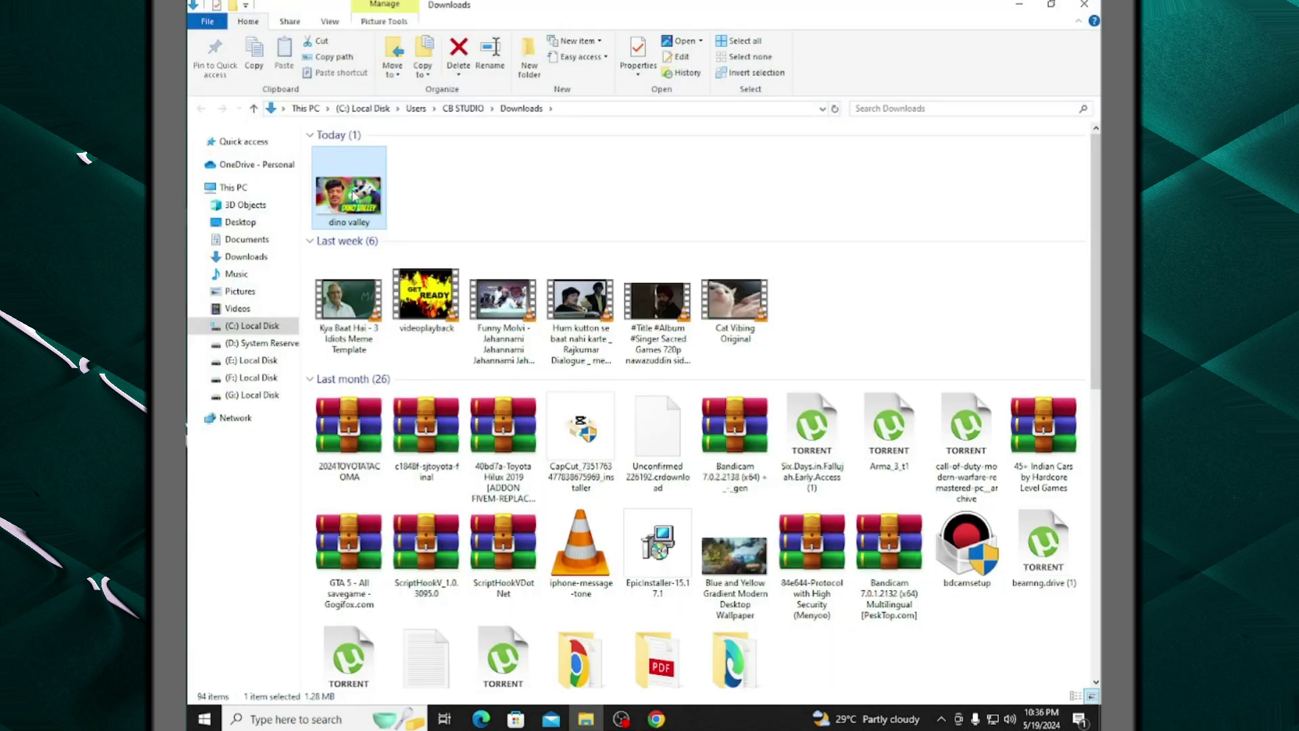
# Move the dino valley image from Downloads to the Desktop folder, and close File Explorer and the browser
pyautogui.rightClick(354, 193)
pyautogui.click(389, 542)
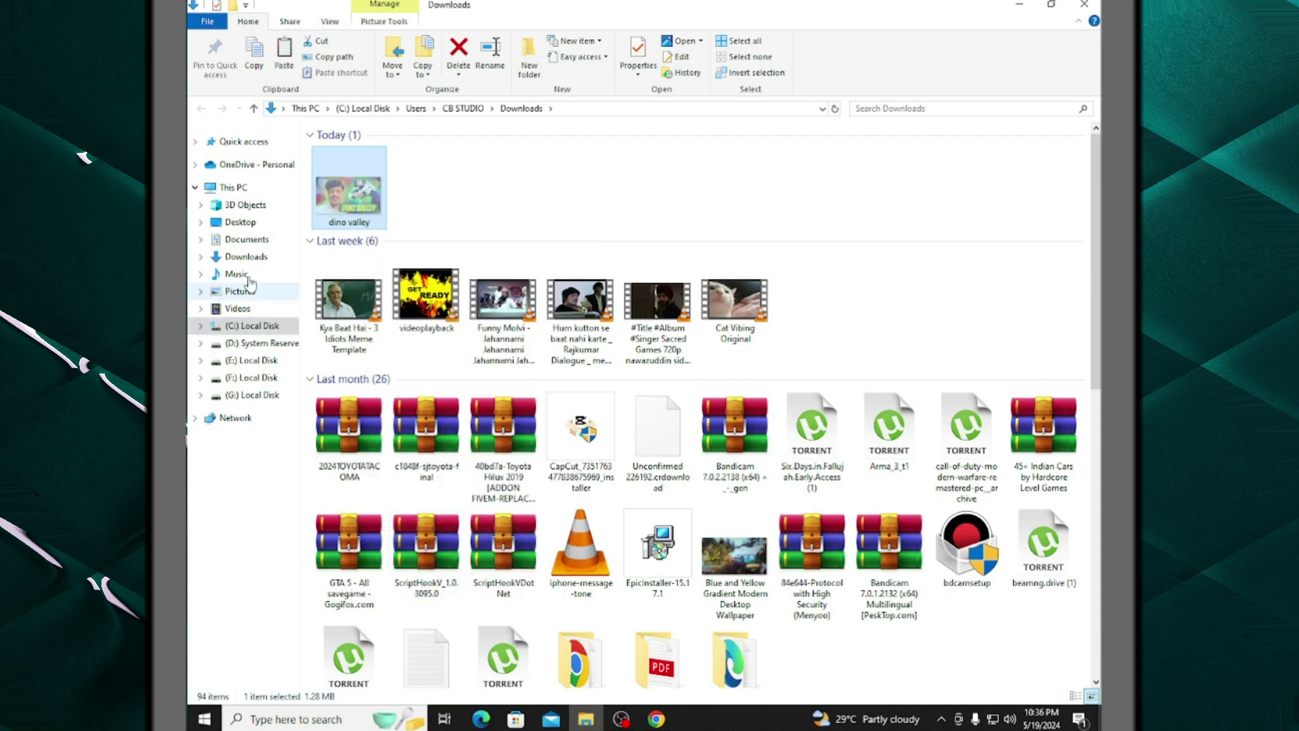
pyautogui.click(240, 222)
pyautogui.rightClick(688, 341)
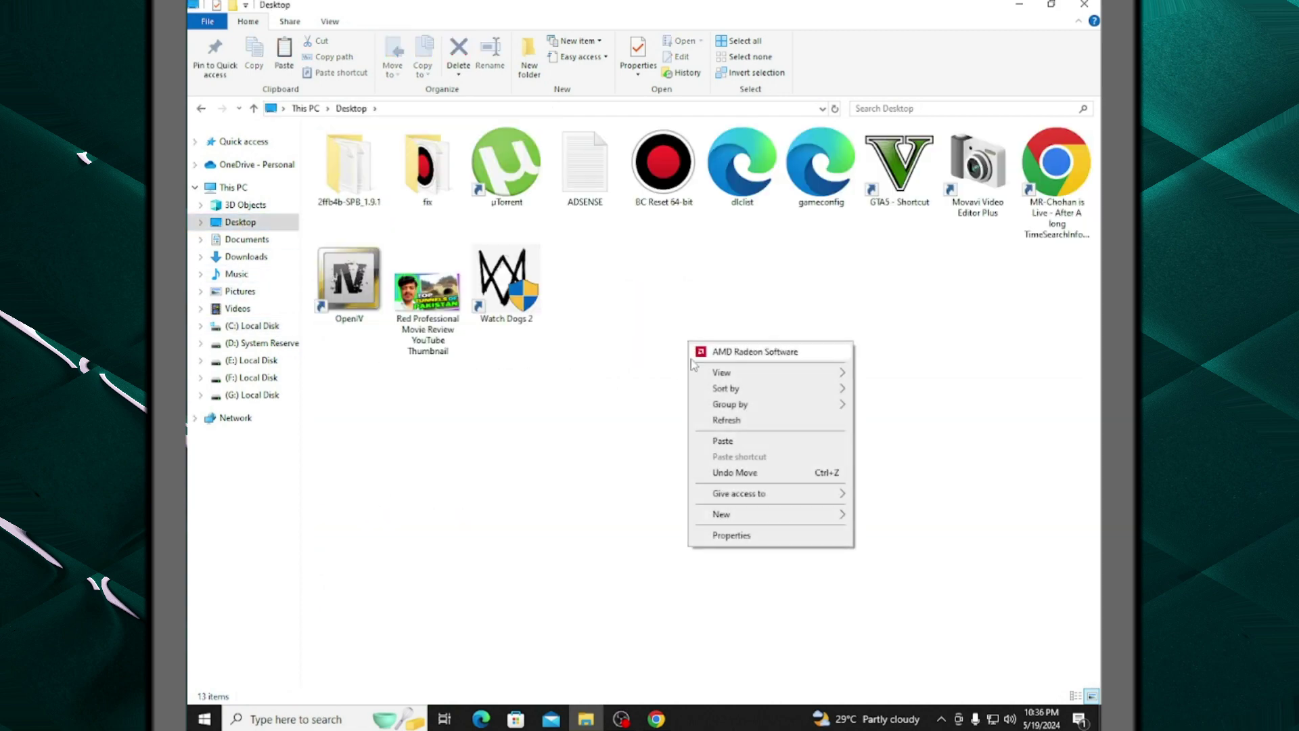
pyautogui.click(725, 442)
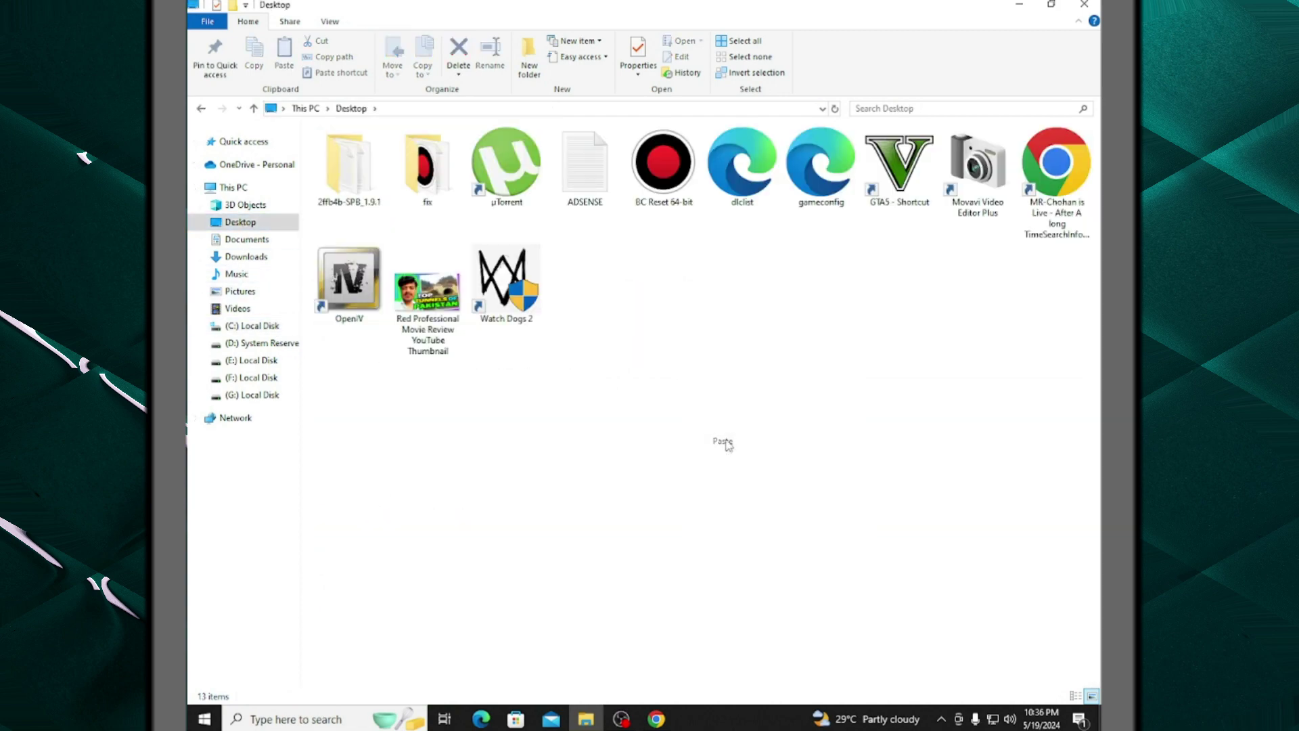
pyautogui.click(1088, 4)
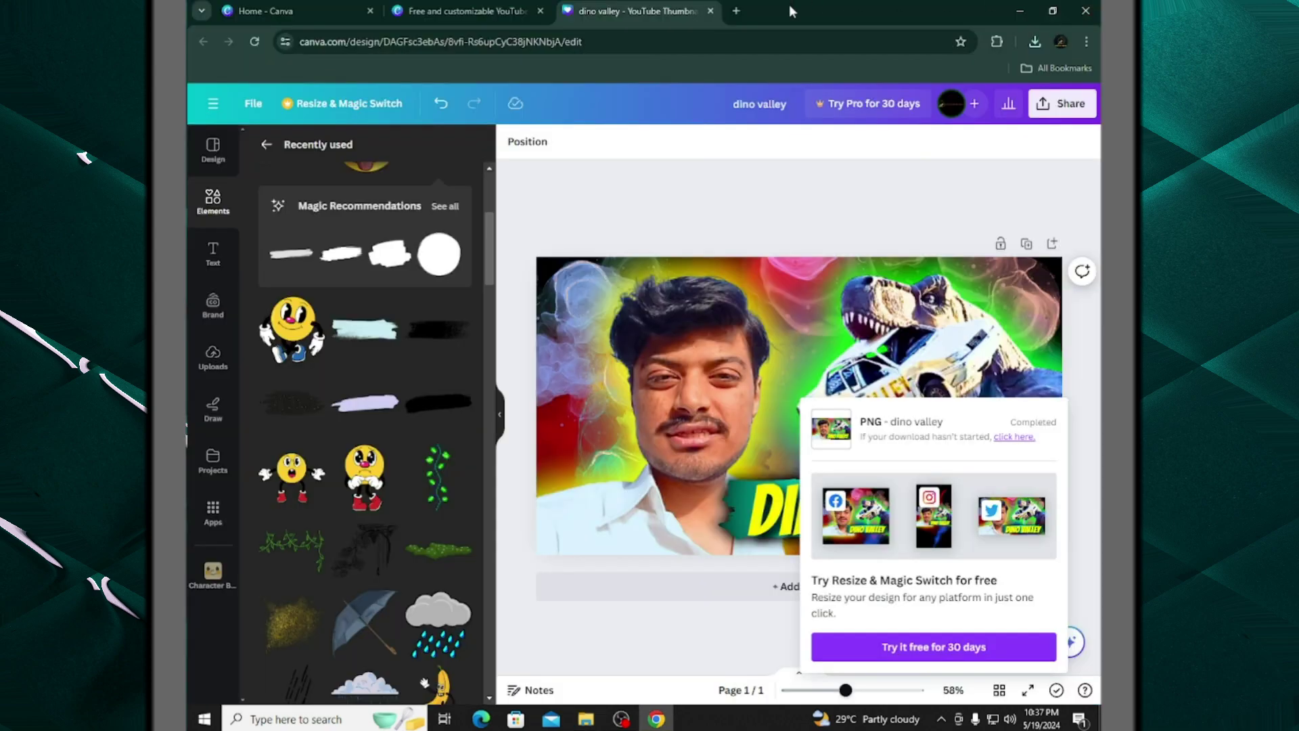
pyautogui.click(1087, 5)
# Move the dino valley icon to an empty area of the desktop and view the finished thumbnail in the image viewer
pyautogui.doubleClick(322, 448)
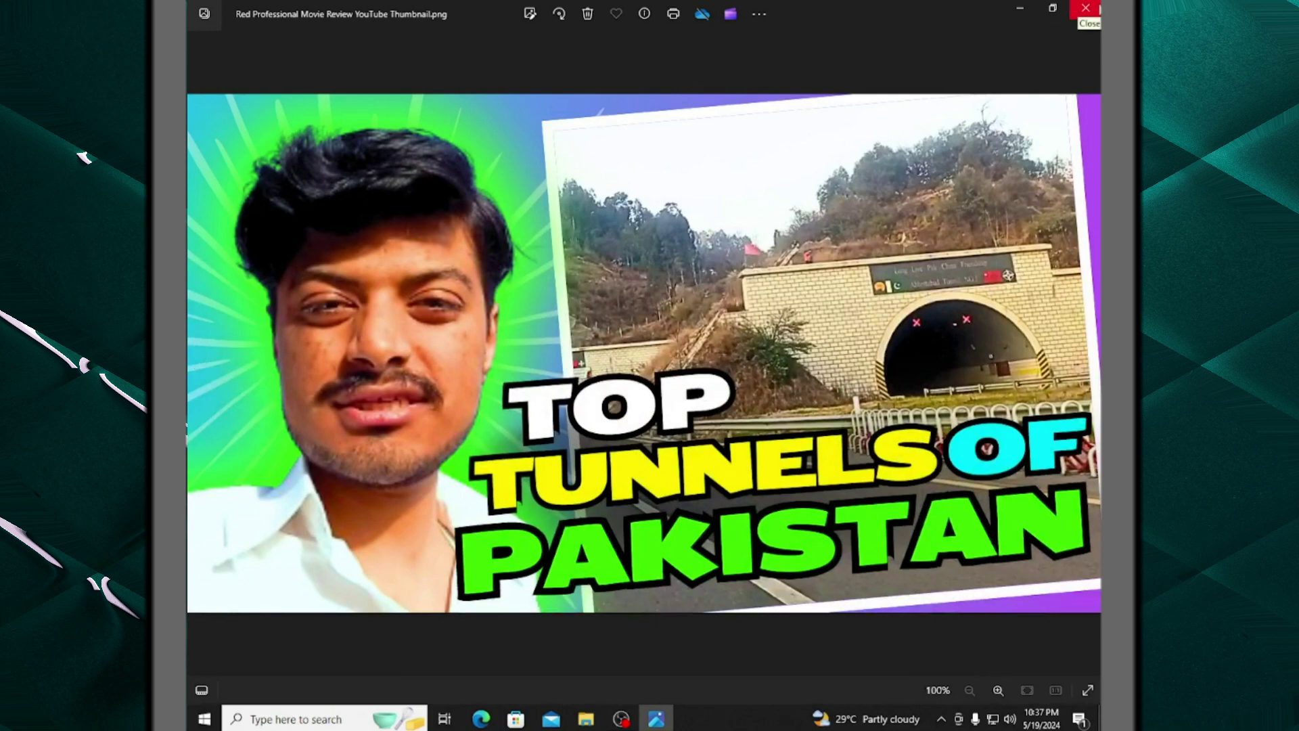
pyautogui.click(1086, 8)
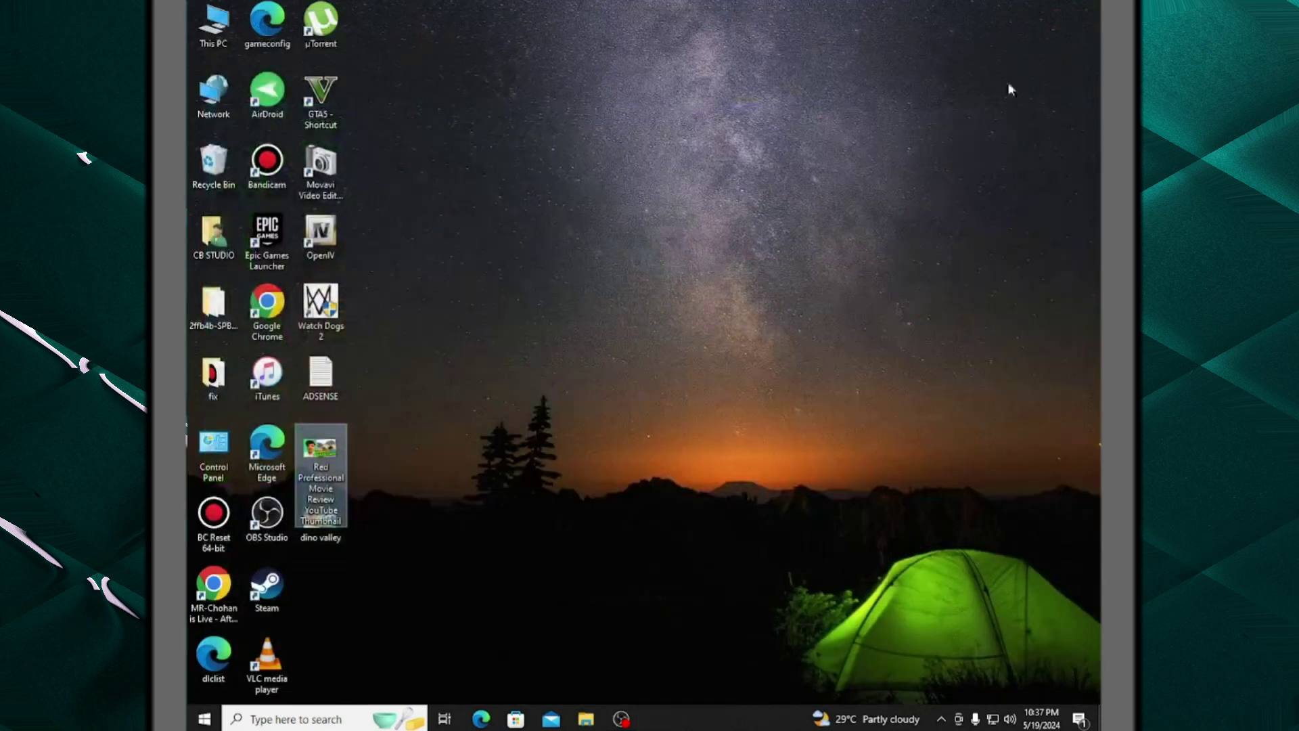
pyautogui.rightClick(526, 483)
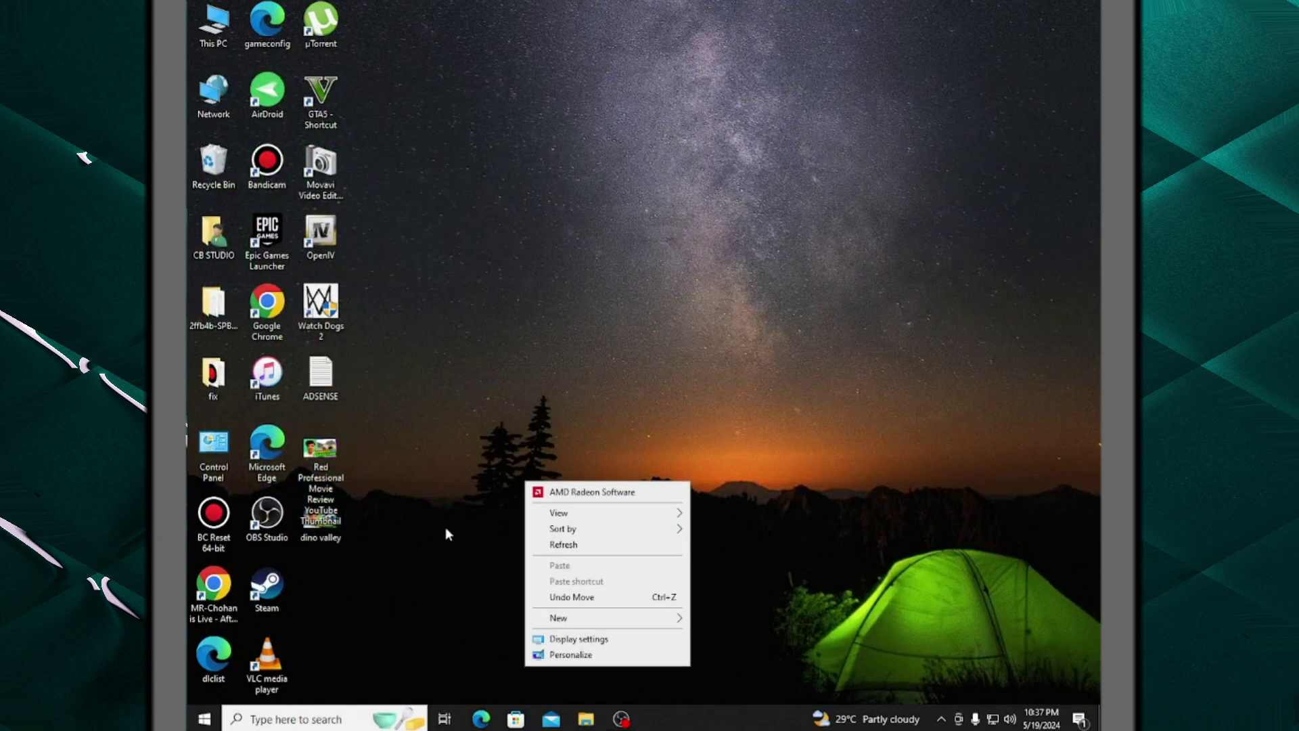
pyautogui.moveTo(333, 530); pyautogui.dragTo(493, 531)
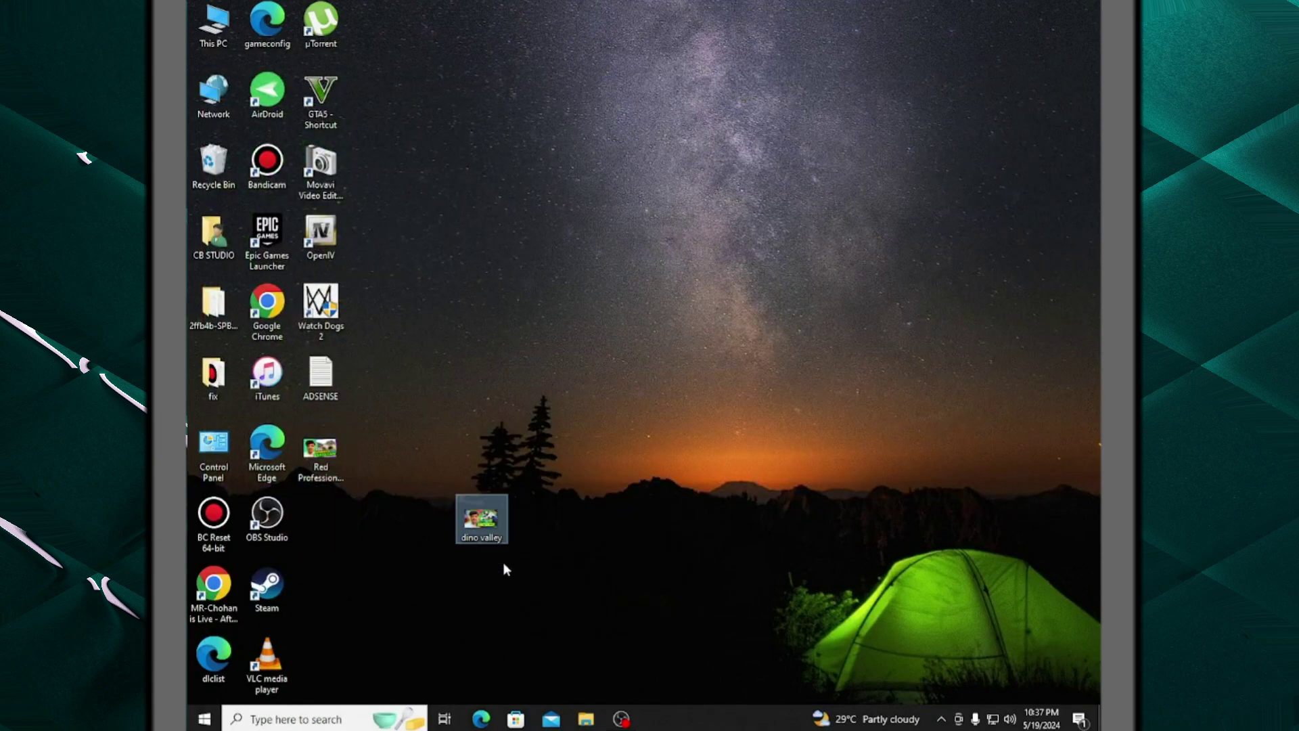
pyautogui.doubleClick(482, 519)
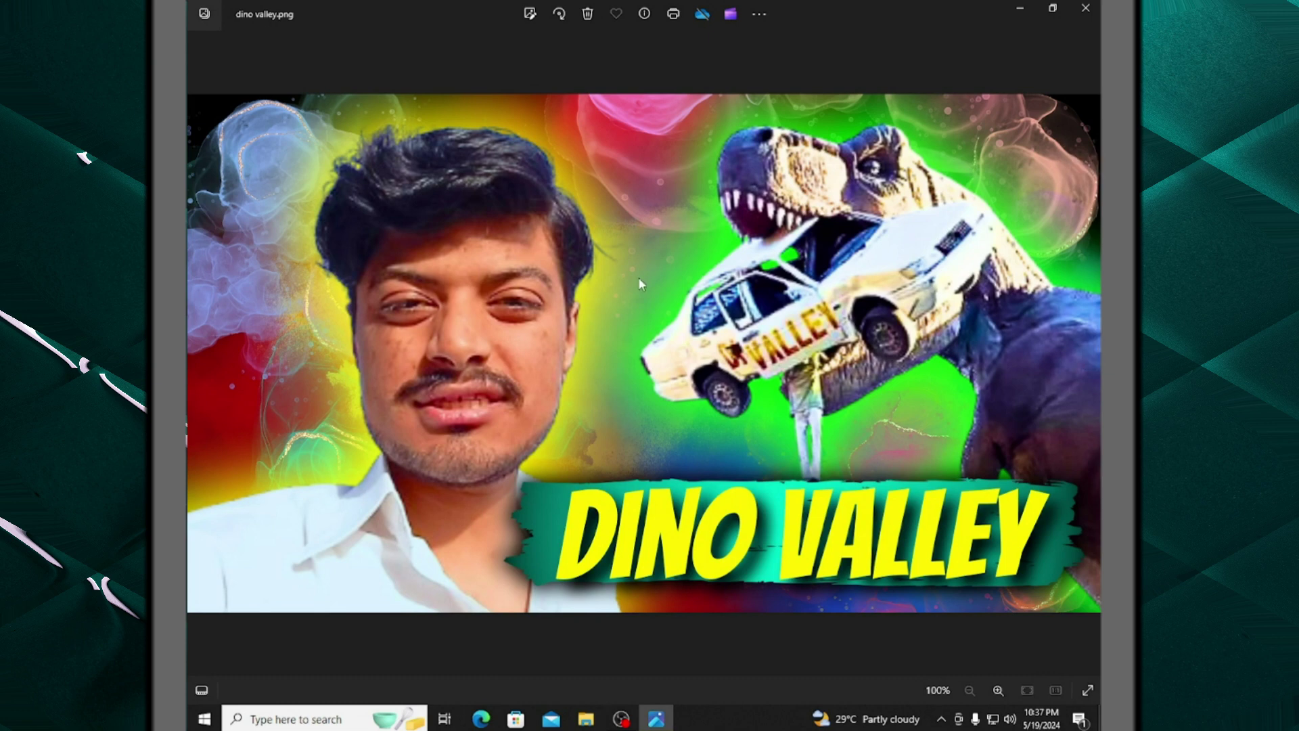
pyautogui.click(1086, 10)
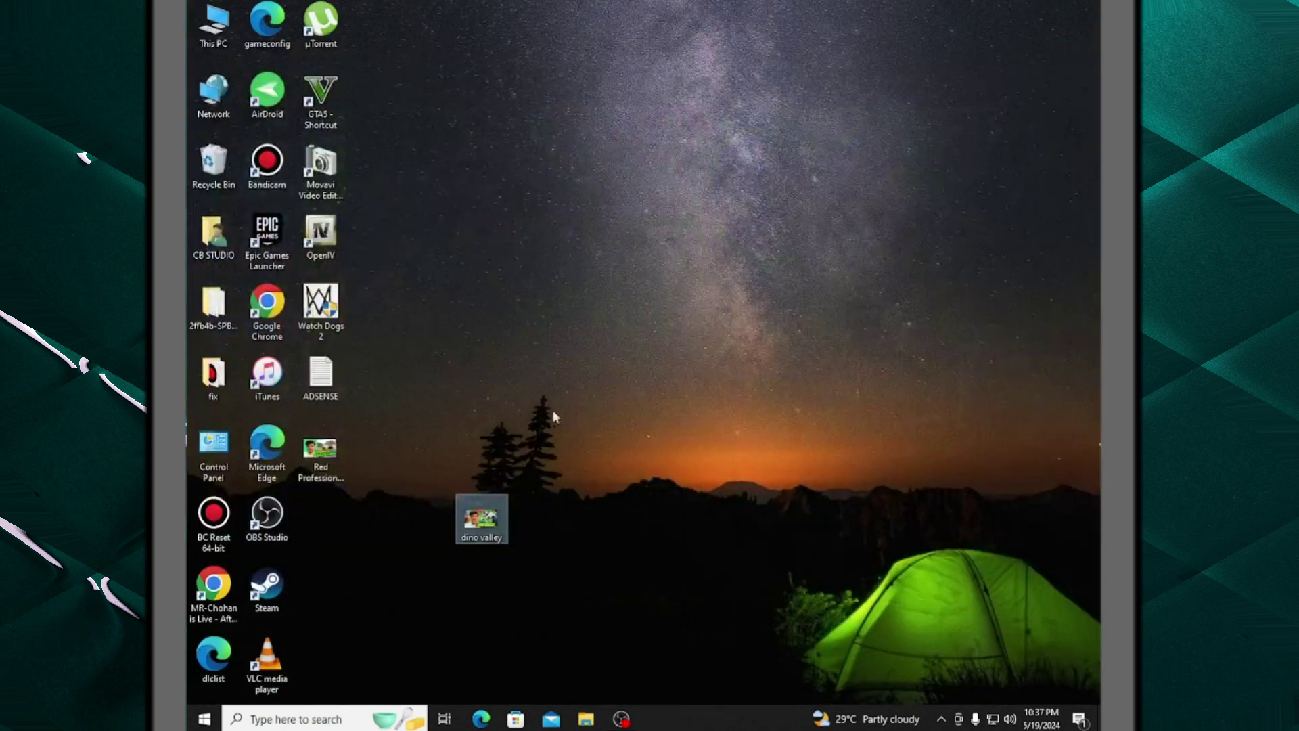
# Permanently delete the dino valley and Red Professional Movie Review YouTube Thumbnail images from the desktop
pyautogui.hotkey('shift', 'Delete')
pyautogui.press('Return')
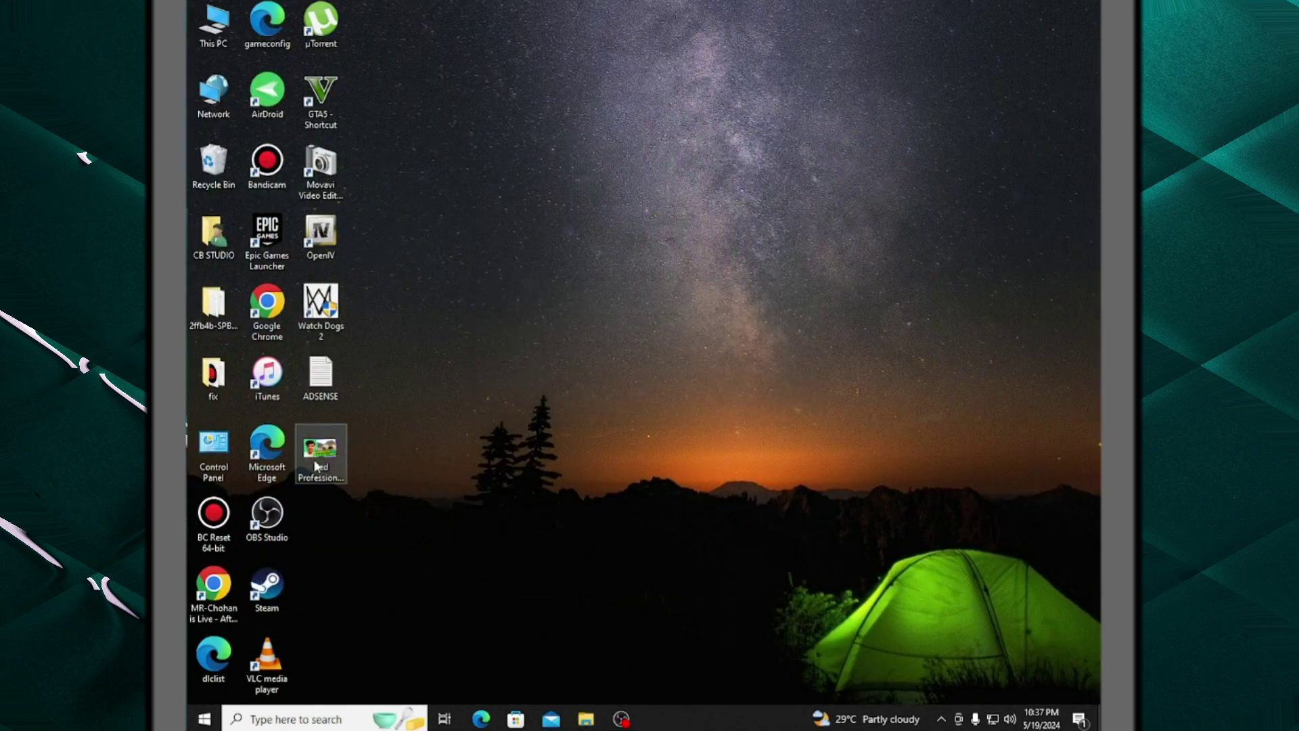
pyautogui.click(316, 466)
pyautogui.hotkey('shift', 'Delete')
pyautogui.press('Return')
pyautogui.click(574, 384)
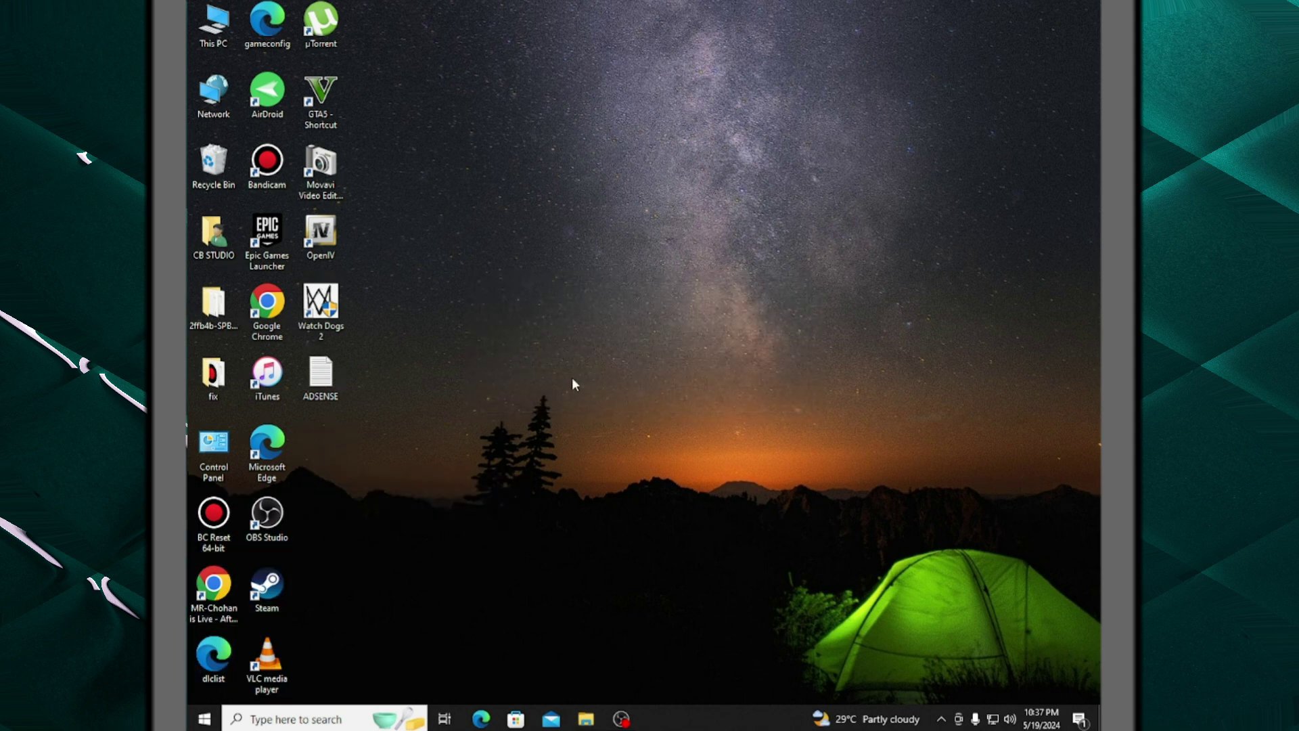